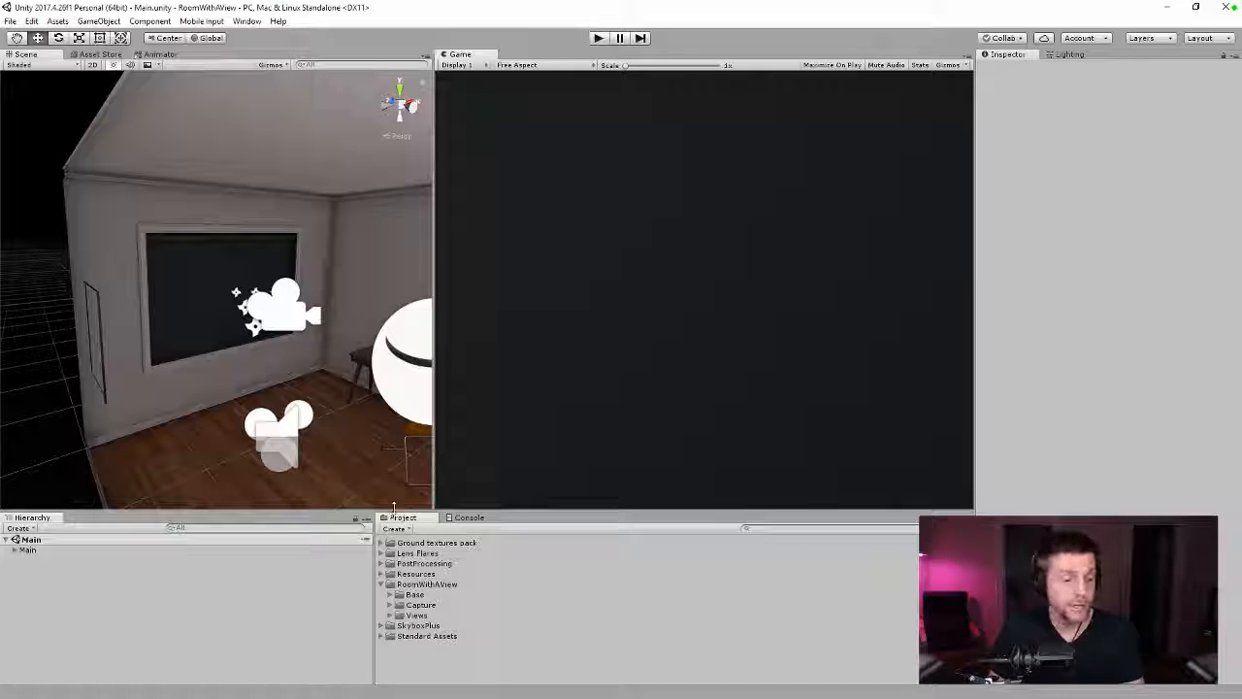
Step: Widen the Hierarchy panel and play-test the Main scene, inspecting the room's Base mesh and the Camera object
left_click_drag(375, 583, 439, 574)
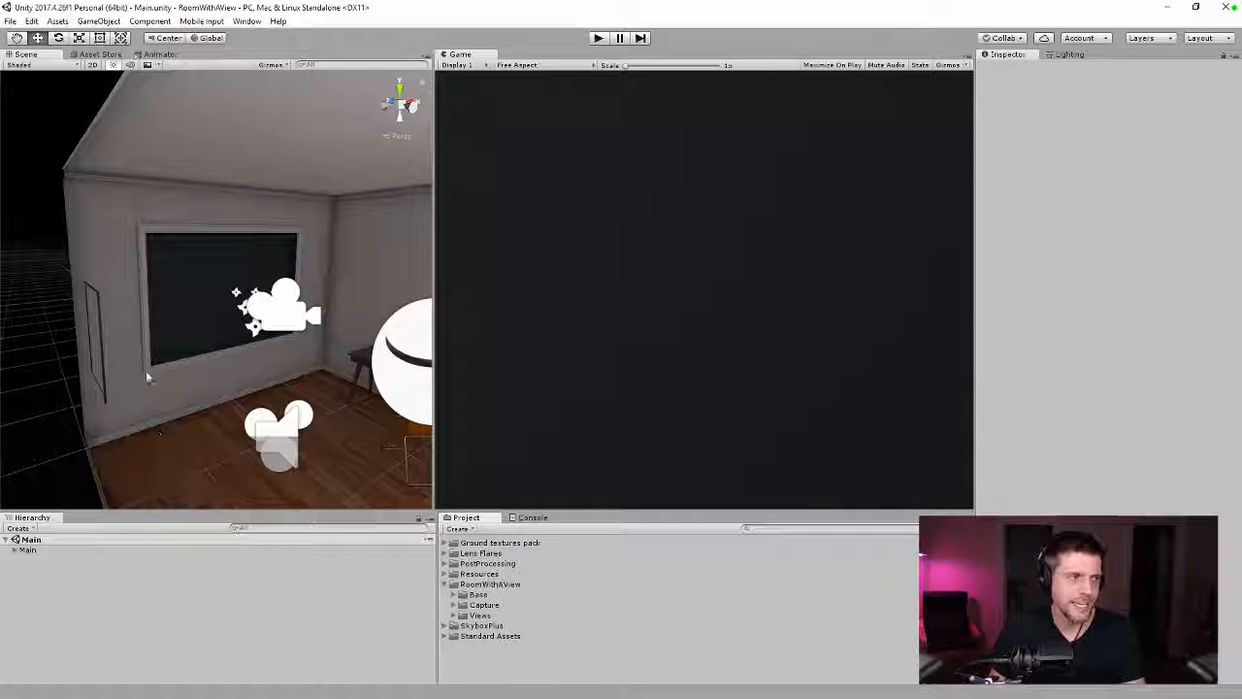
left_click(597, 37)
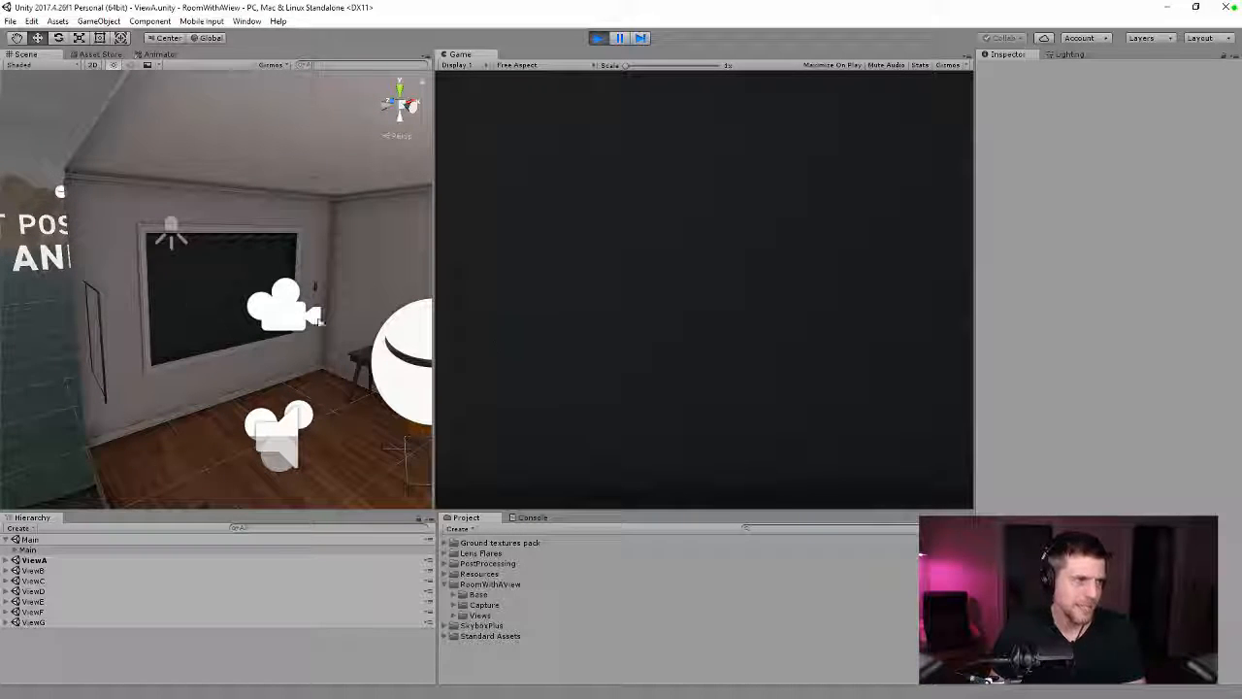
left_click(397, 272)
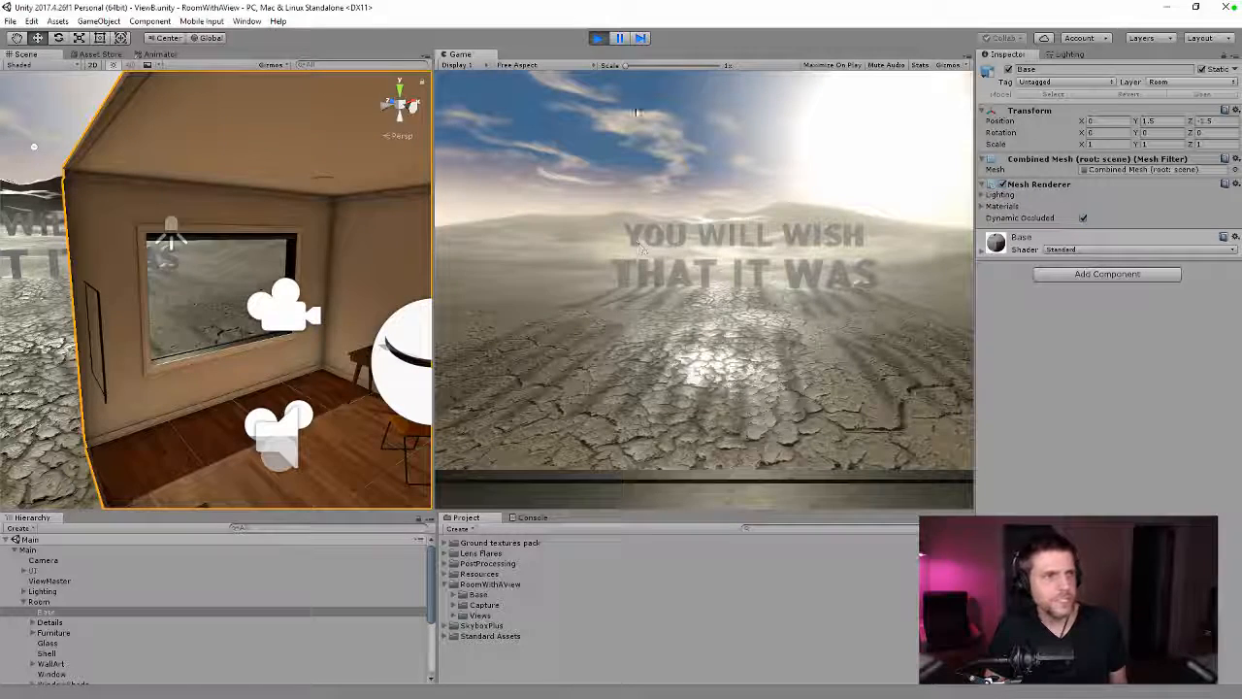
left_click(54, 561)
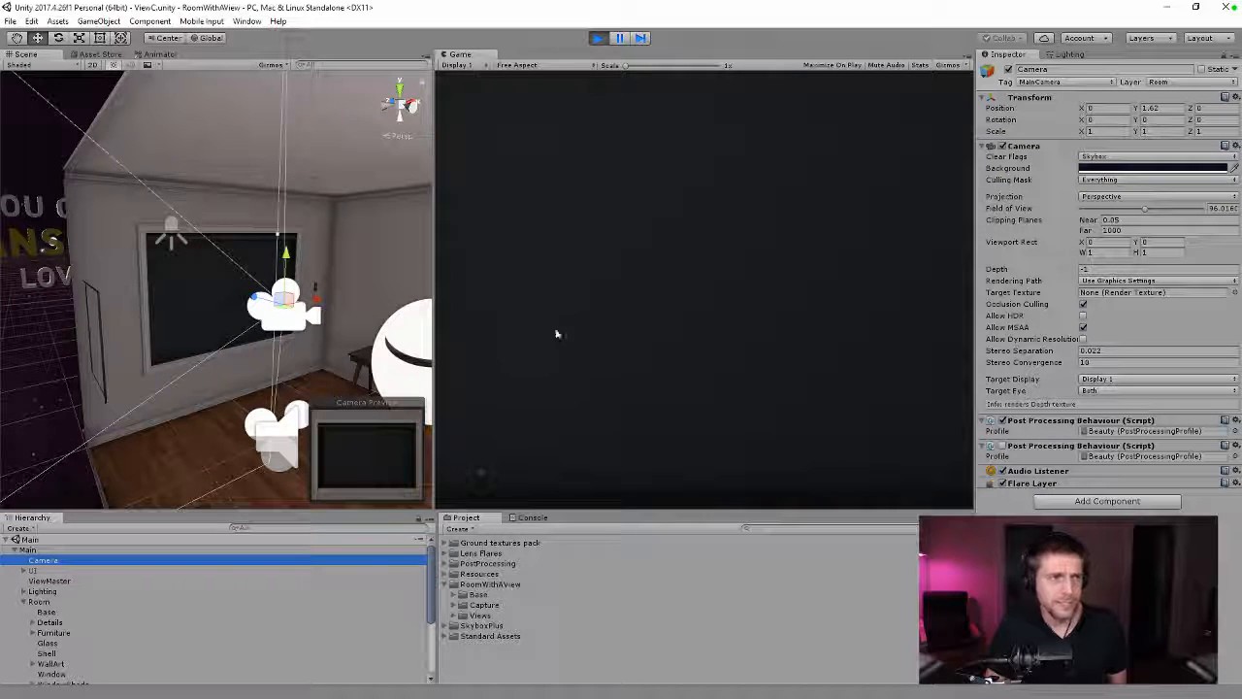
left_click(552, 139)
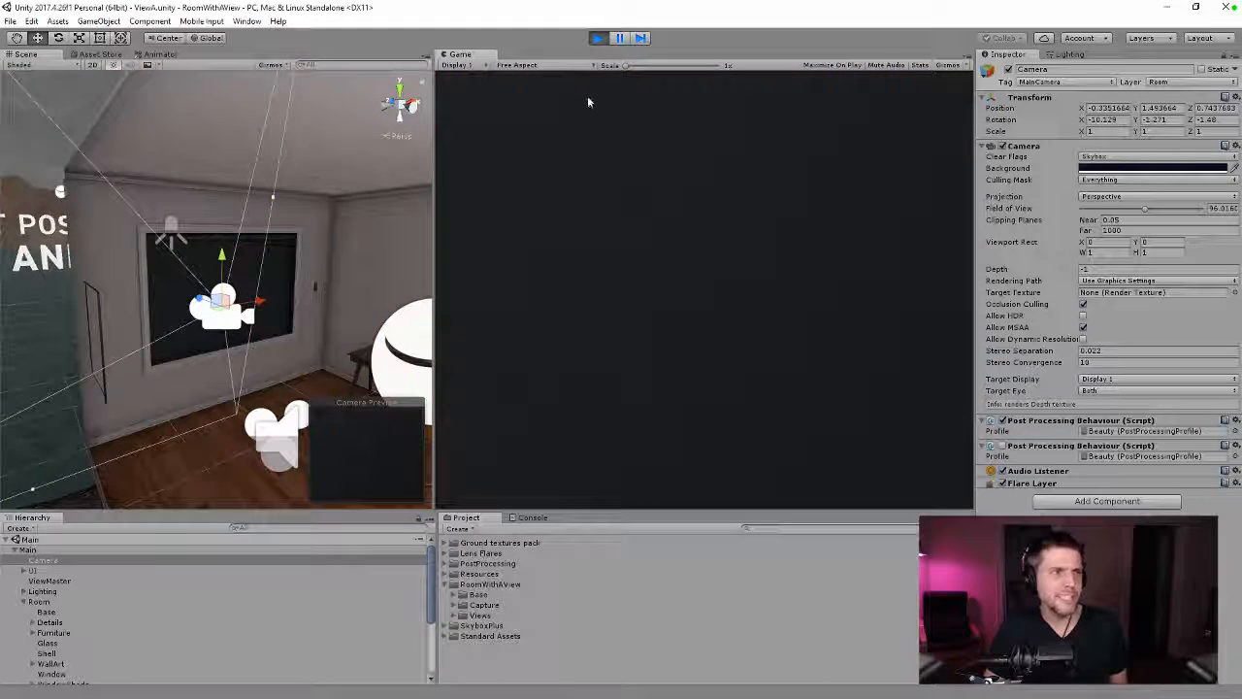
Step: Stop the play test and close the Unity editor and the Visual Studio Code window
left_click(597, 38)
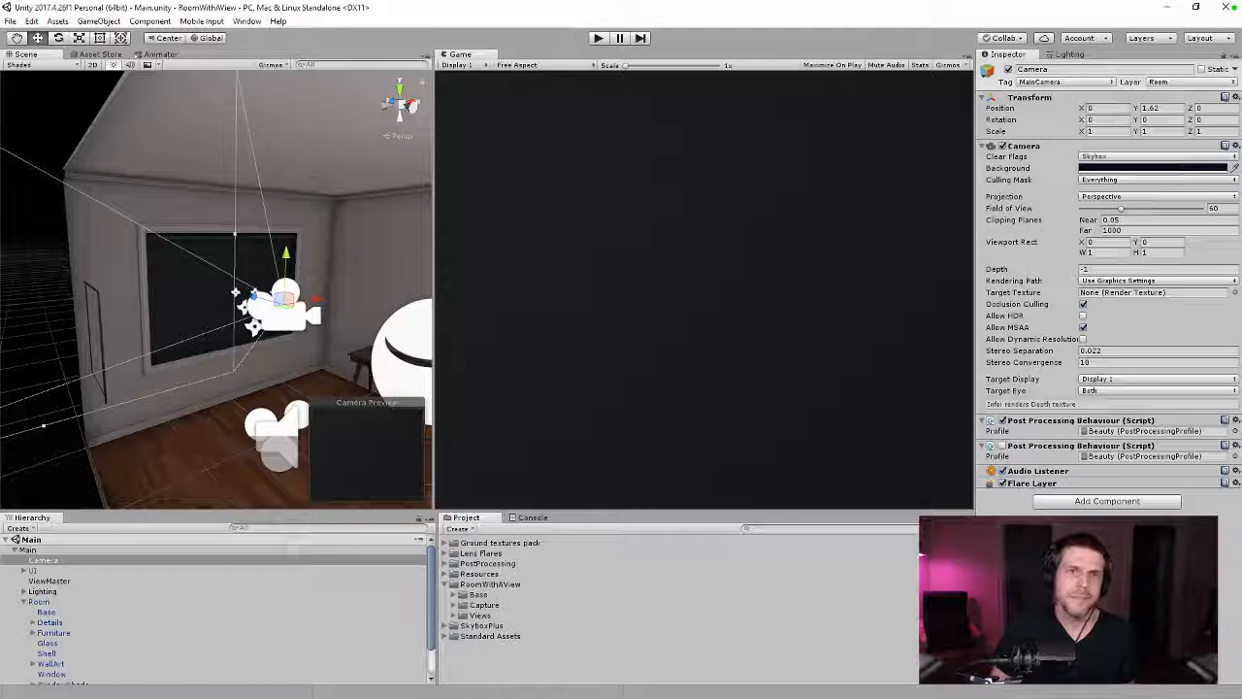
left_click(1230, 7)
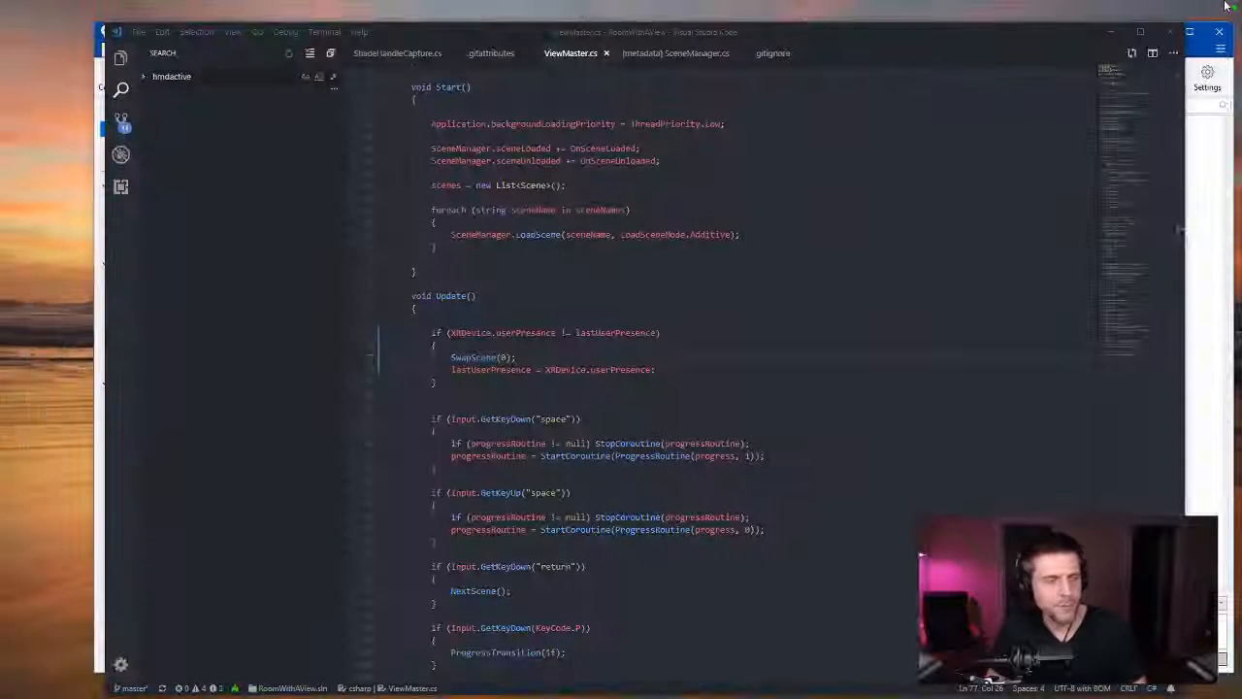
left_click(1175, 32)
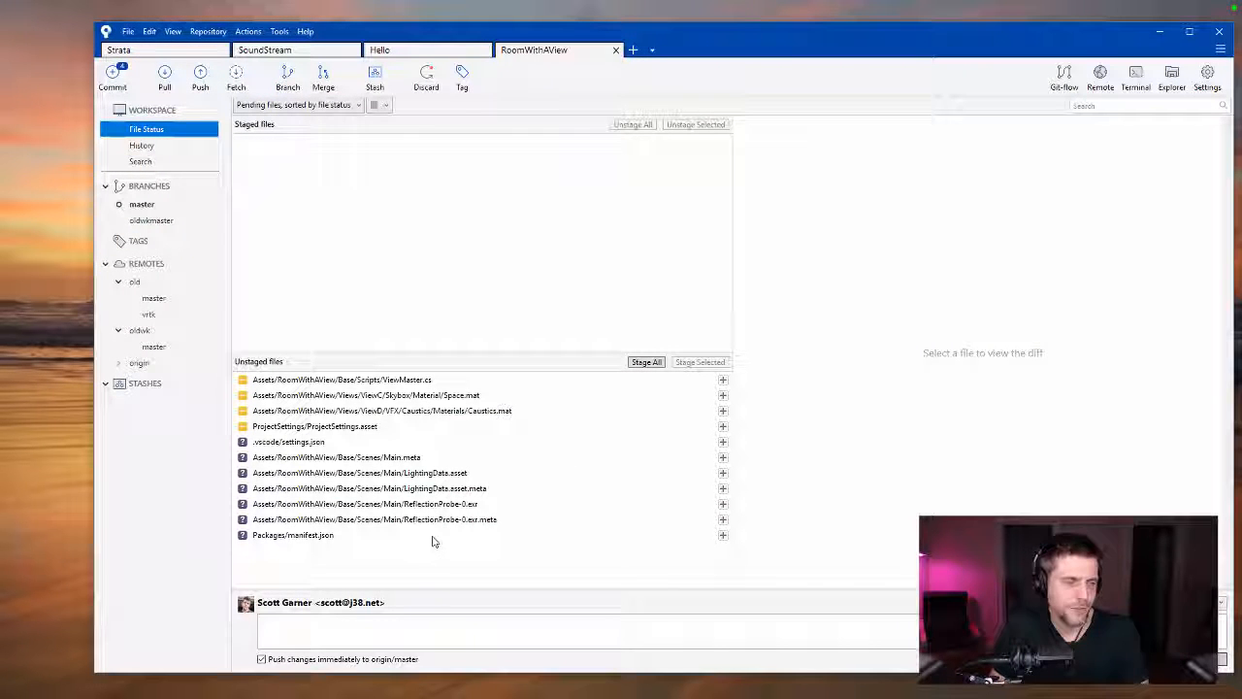
Step: Review the ViewMaster.cs changes in Sourcetree's RoomWithAView repository and remove the untracked .vscode/settings.json file
left_click(402, 379)
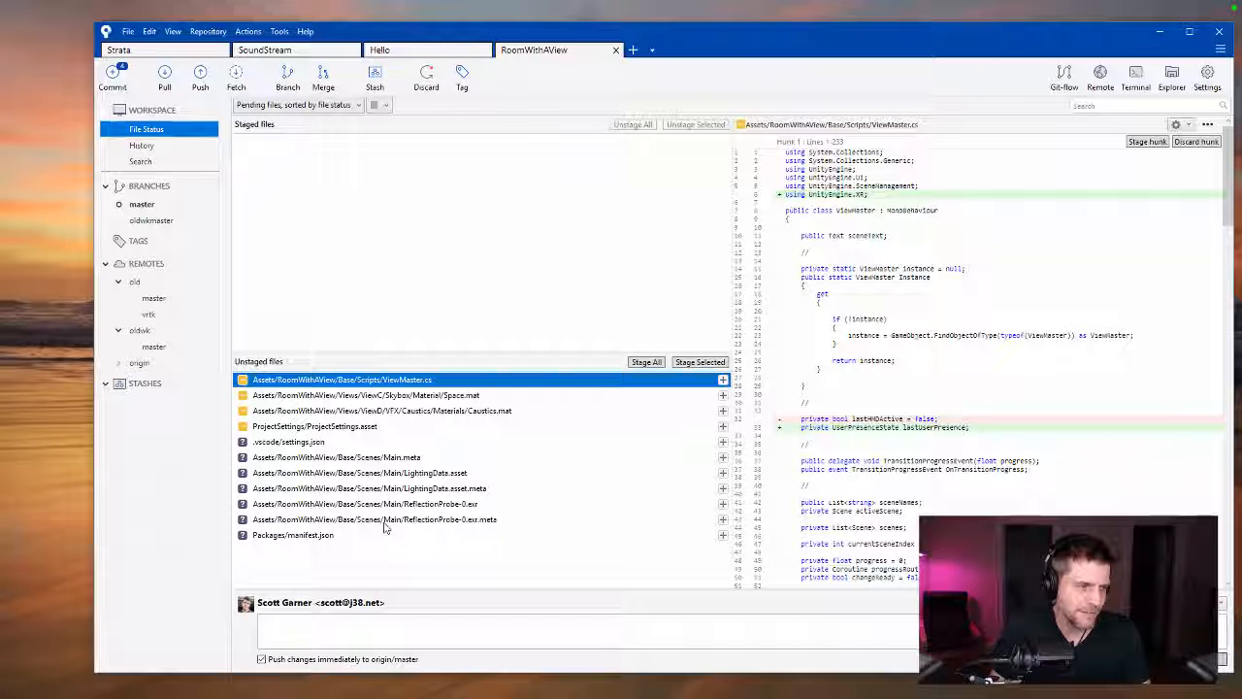
left_click(310, 443)
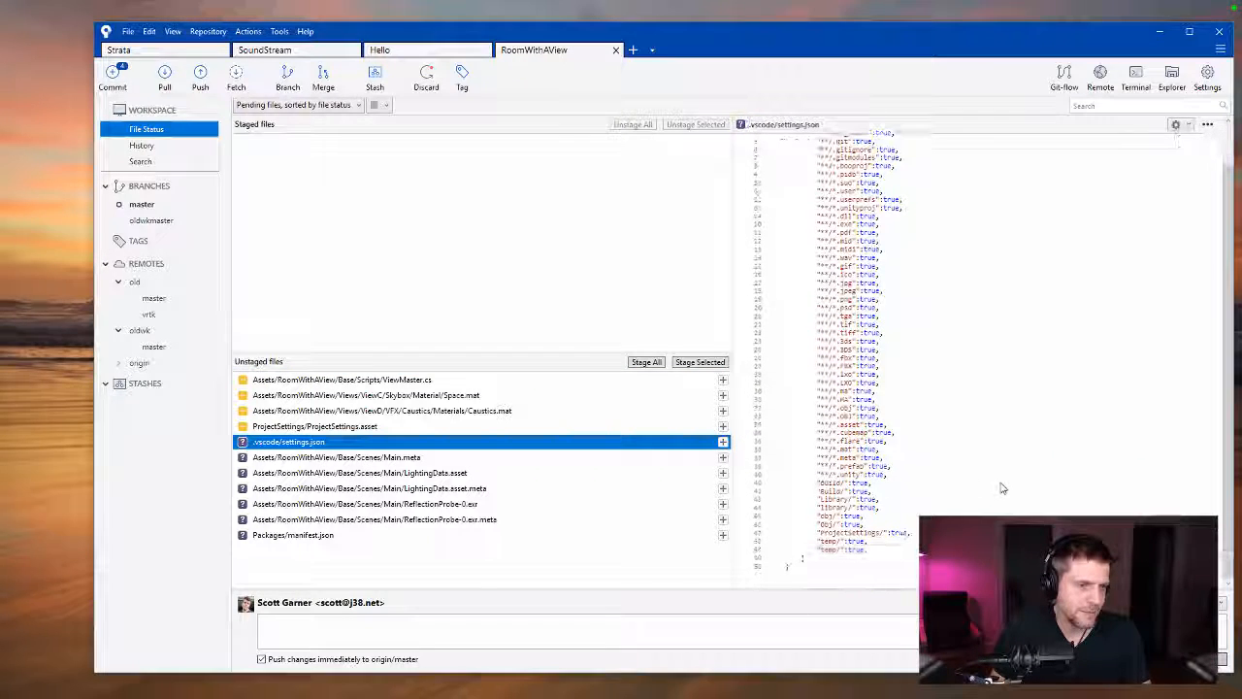
right_click(287, 446)
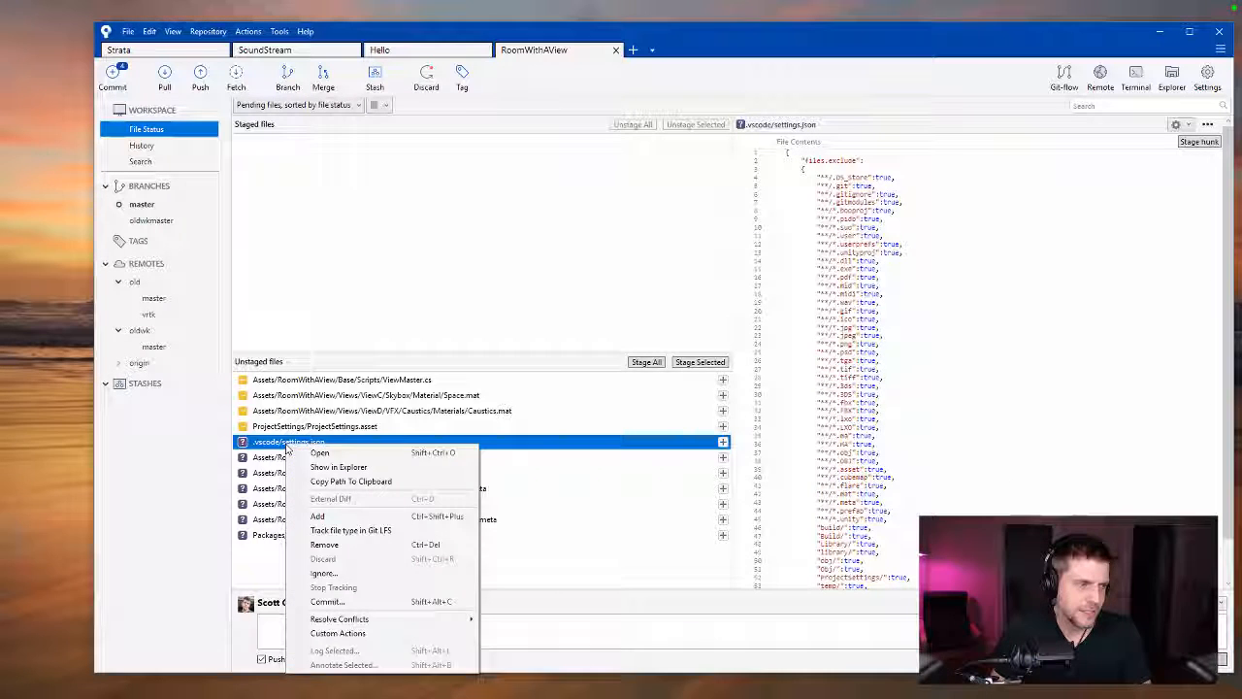
left_click(342, 545)
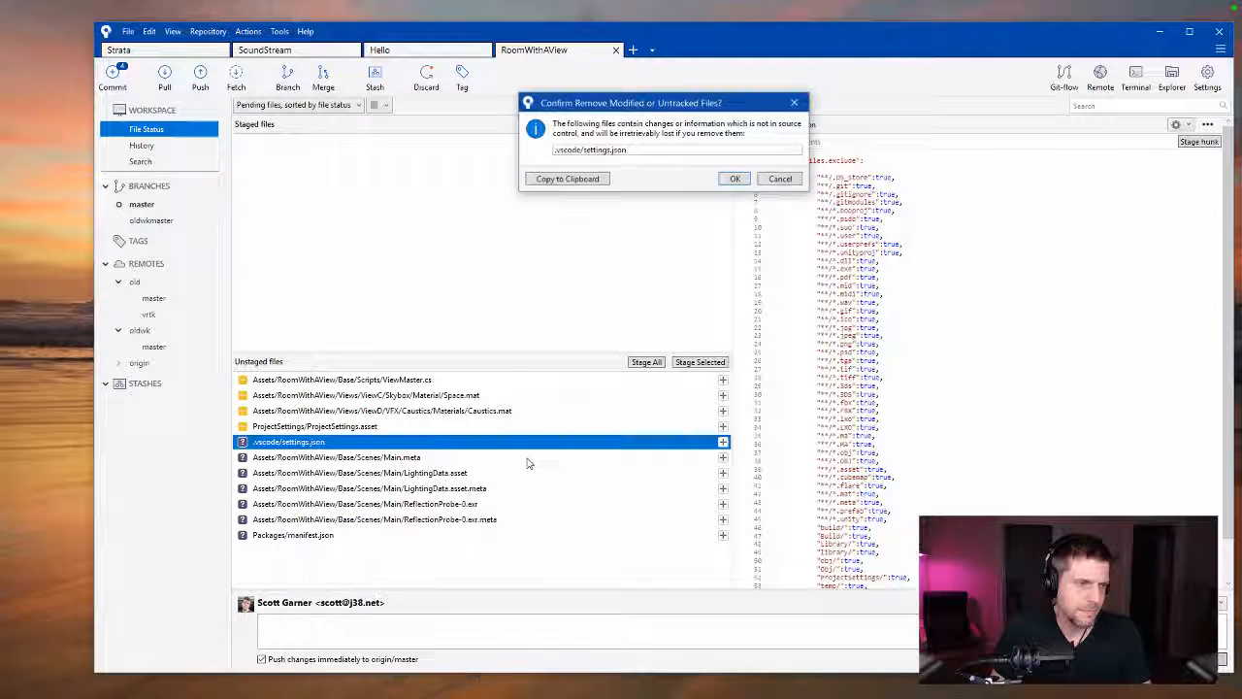
left_click(735, 178)
Step: Examine the diffs of the remaining unstaged files, including Packages/manifest.json, Space.mat and ProjectSettings.asset
left_click(293, 521)
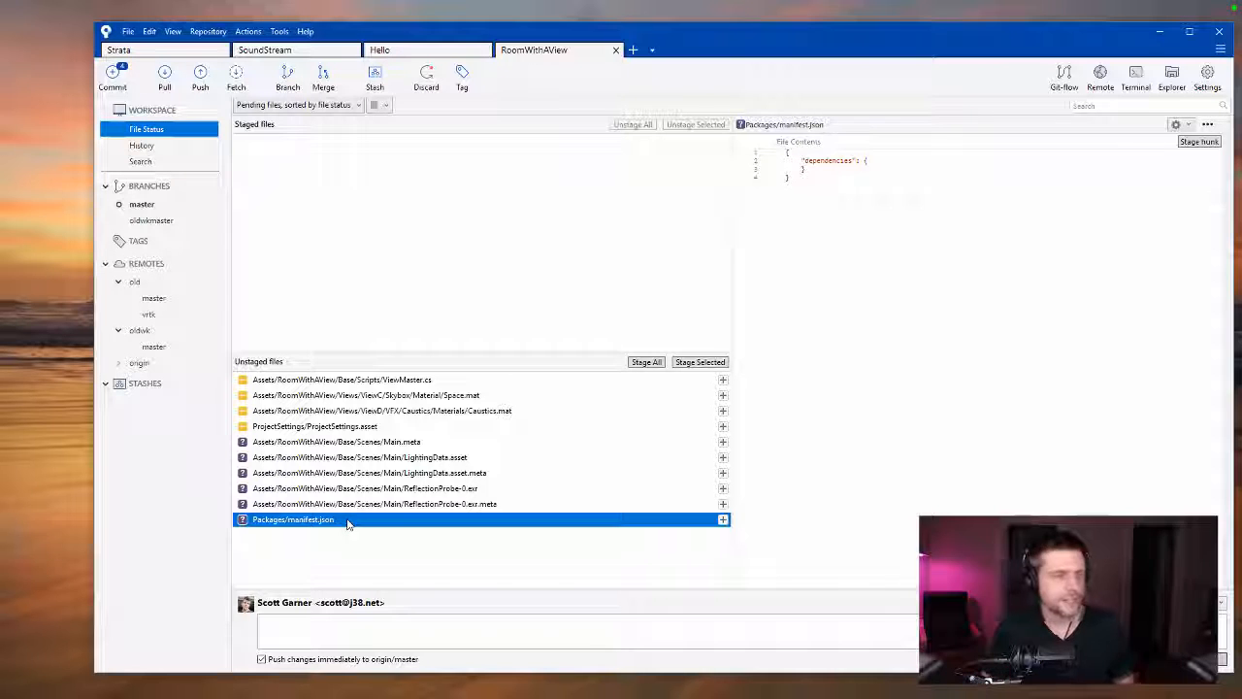
left_click(370, 380)
key("Down")
key("Down")
key("Down")
key("Down")
key("Down")
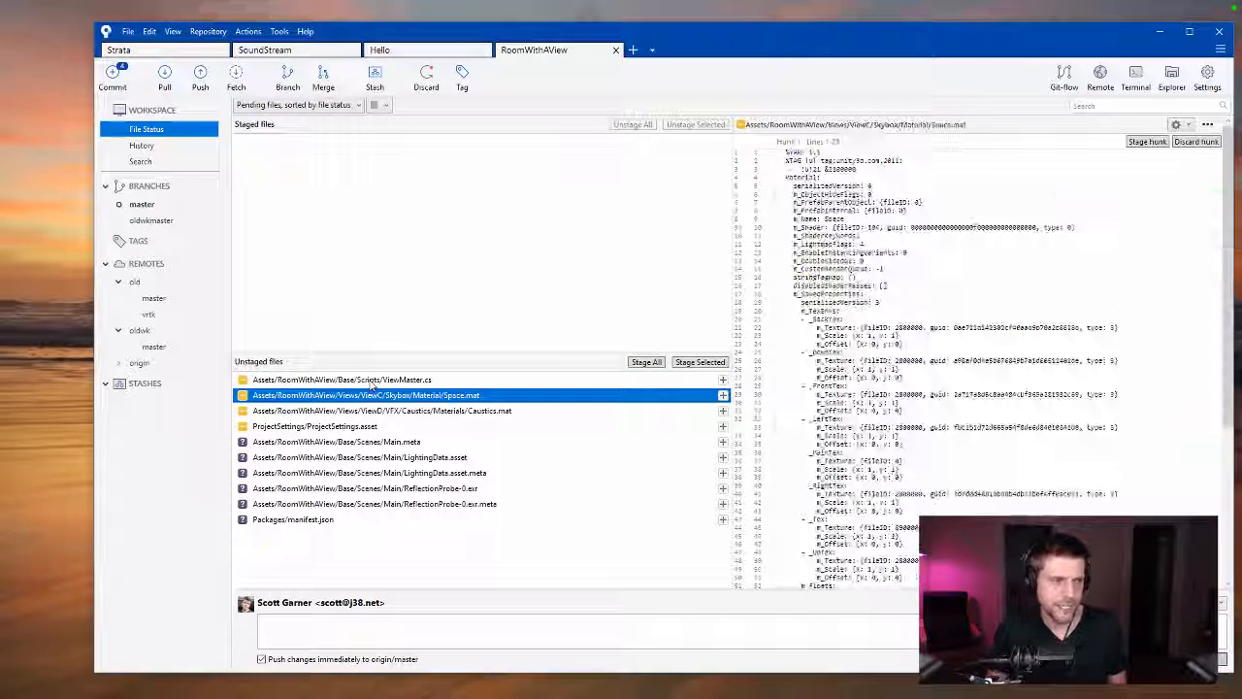
key("Down")
key("Down")
key("Down")
key("Down")
key("Up")
key("Up")
key("Up")
key("Up")
key("Up")
key("Up")
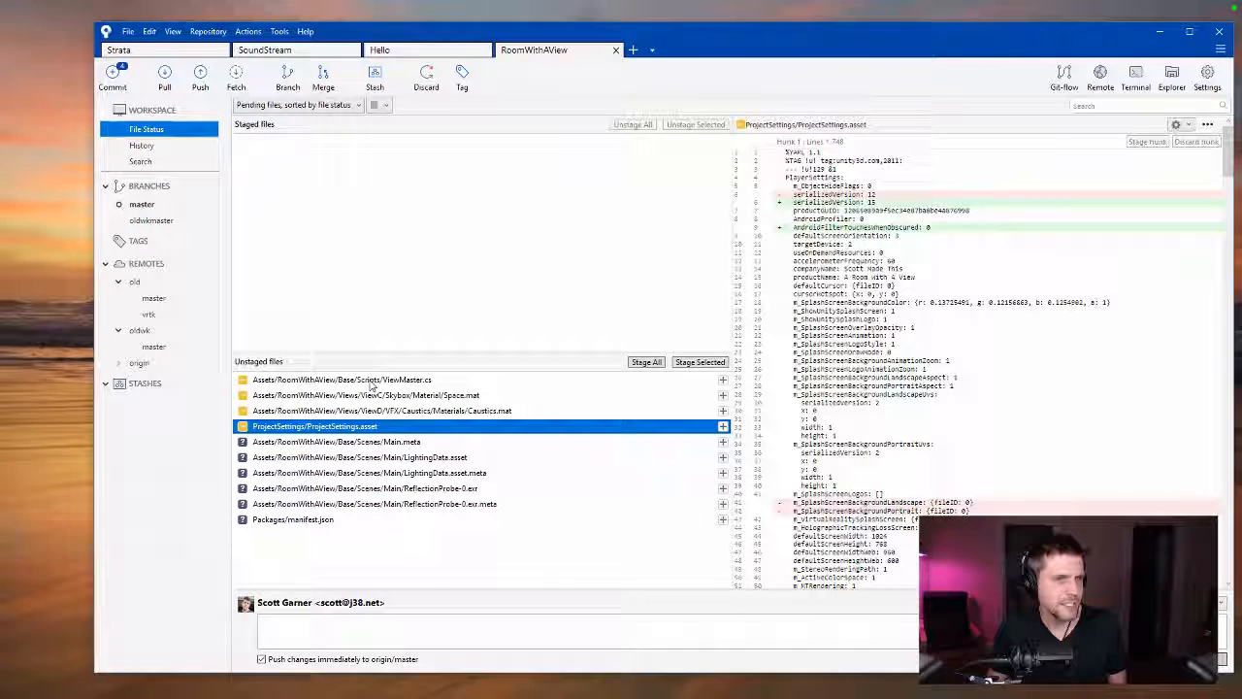
Step: Stage only ViewMaster.cs and ProjectSettings.asset for the commit
key("shift+Up")
key("shift+Up")
key("shift+Up")
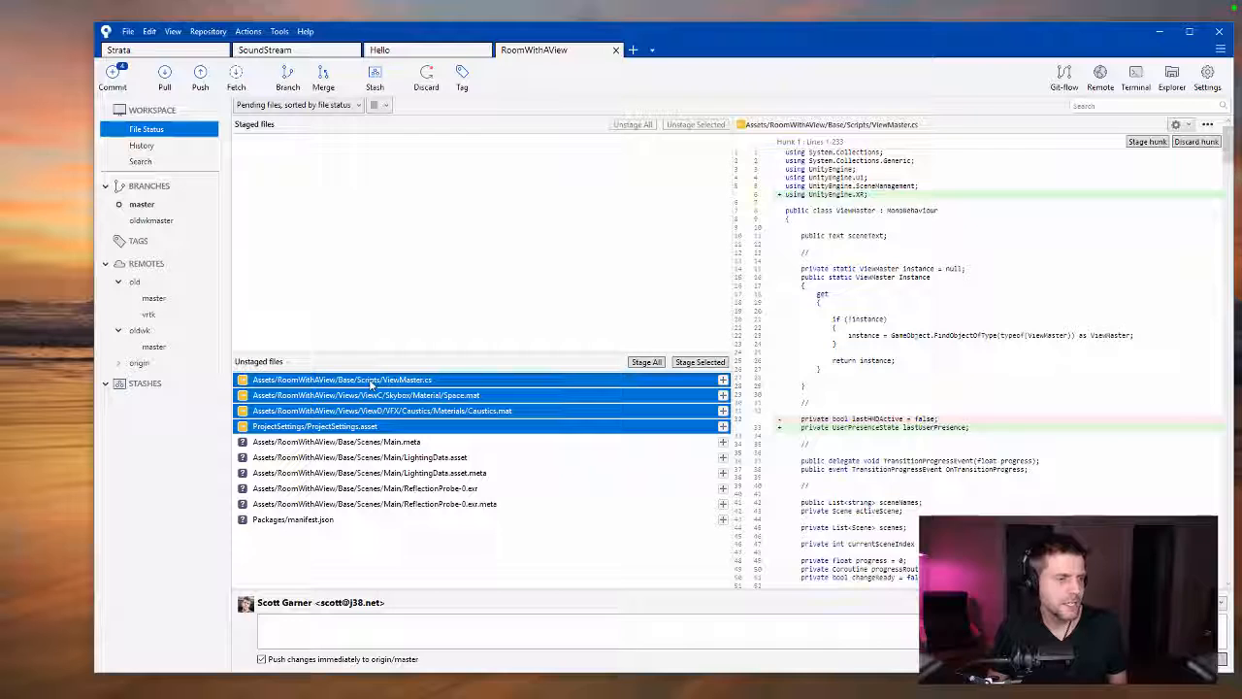
left_click(371, 382)
key("Down")
key("Up")
key("space")
left_click(372, 410)
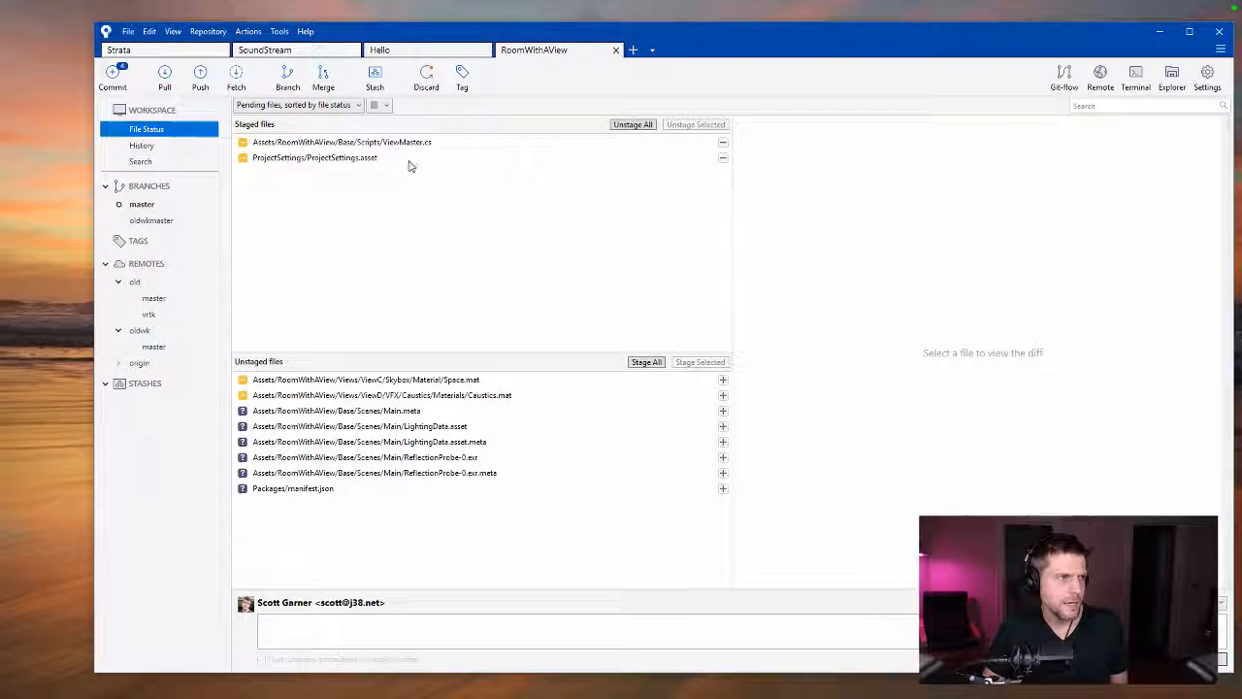
Step: Review the two staged diffs and commit them with the message "XR Tweaks and project settings", pushing immediately to origin/master
left_click(412, 158)
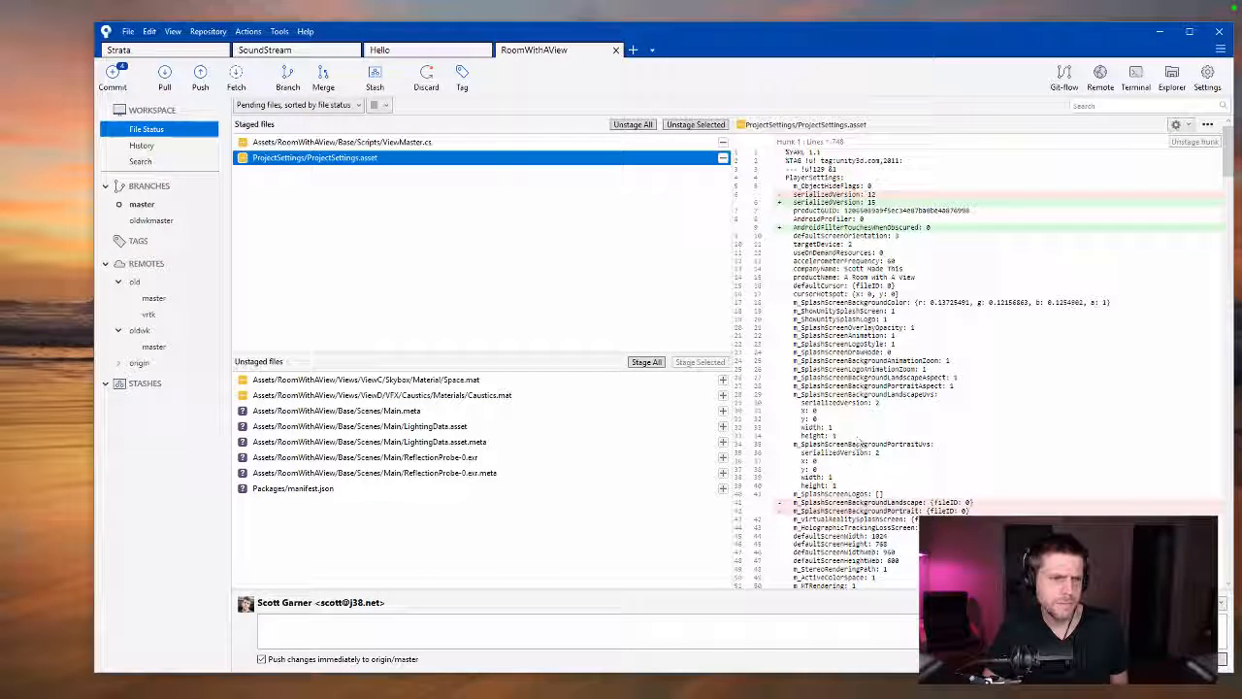
scroll(852, 466, "down", 10)
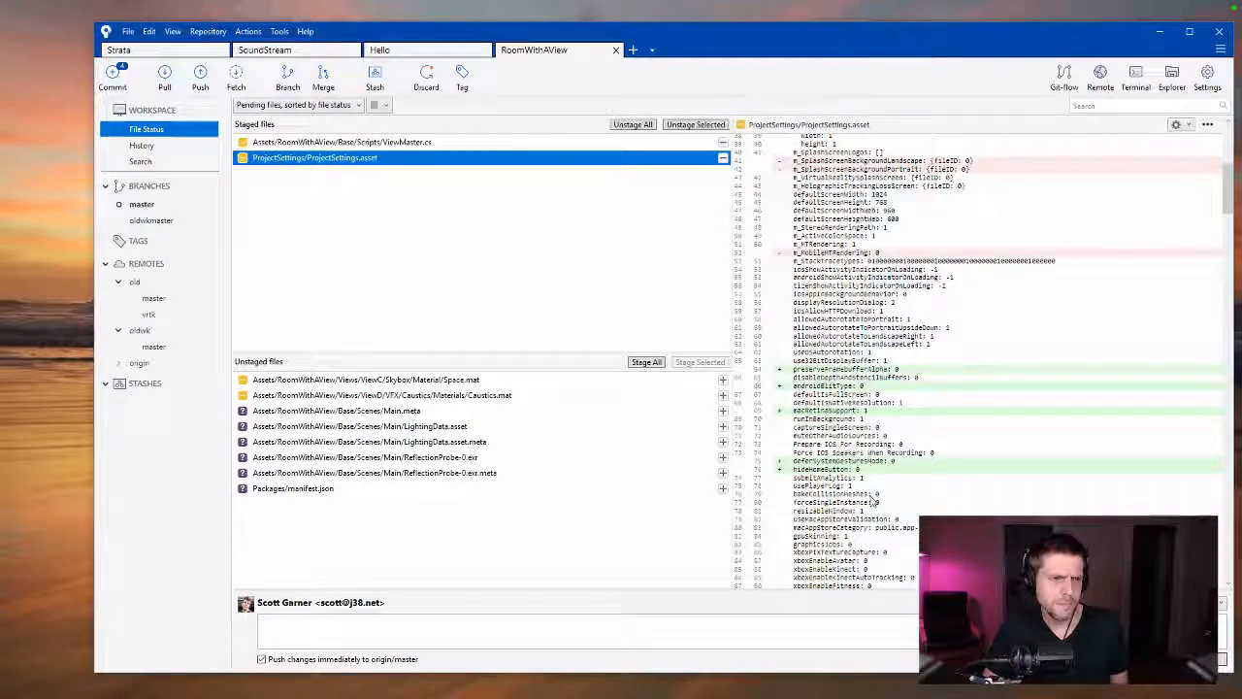
scroll(857, 537, "down", 20)
scroll(858, 538, "down", 5)
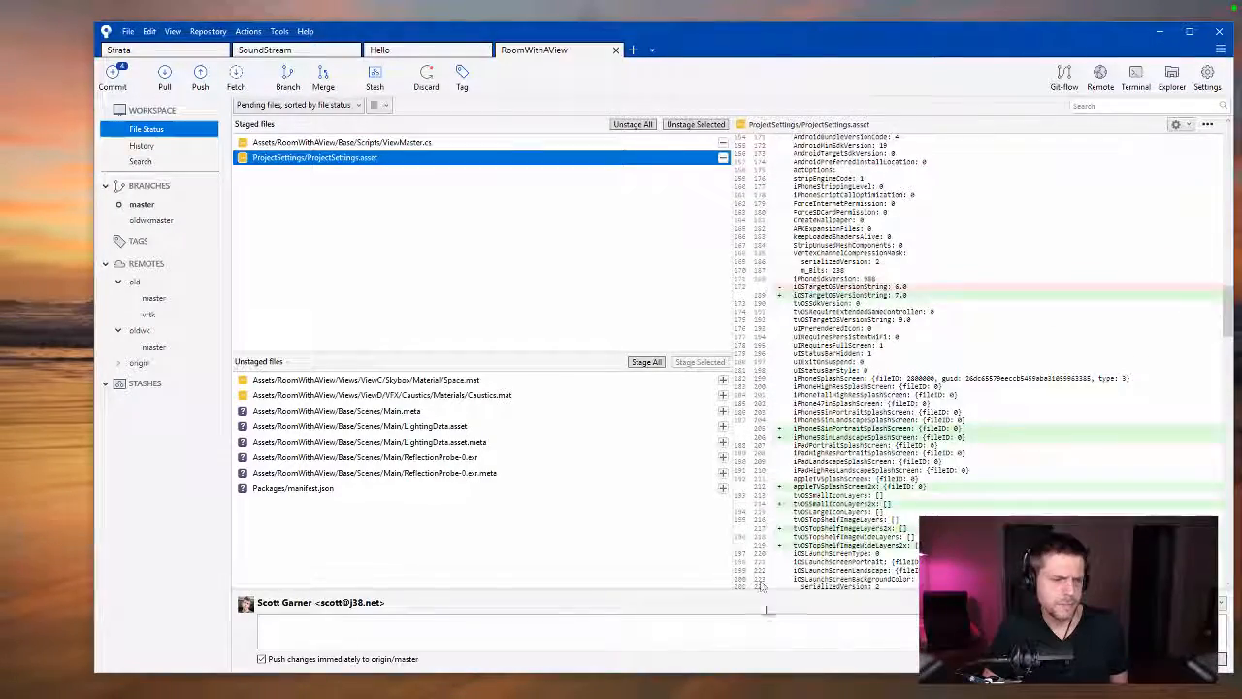
left_click(456, 143)
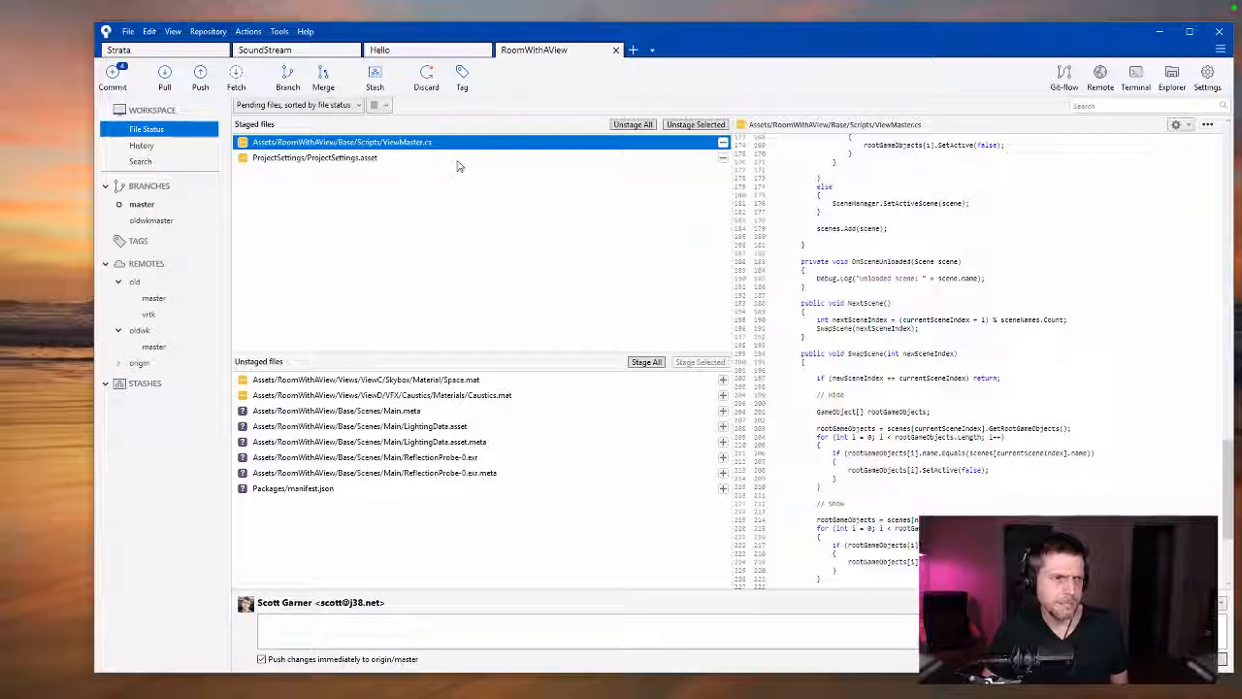
left_click(456, 158)
type("Tw")
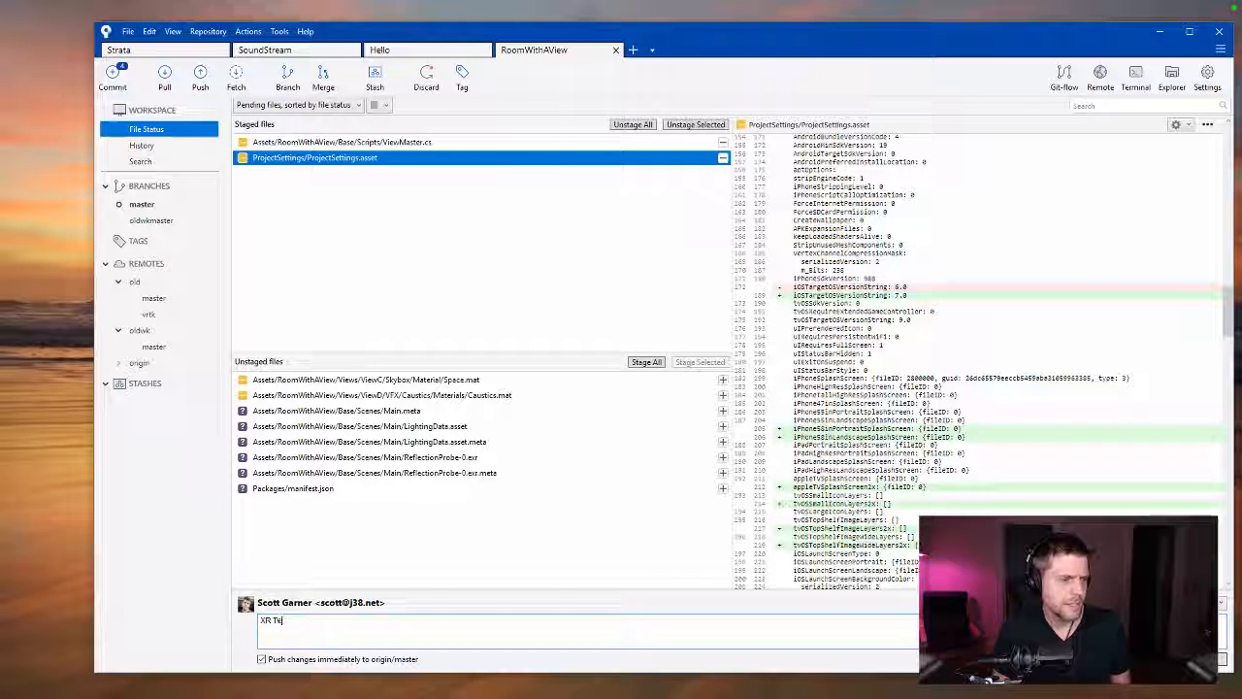
type("eaks and pro")
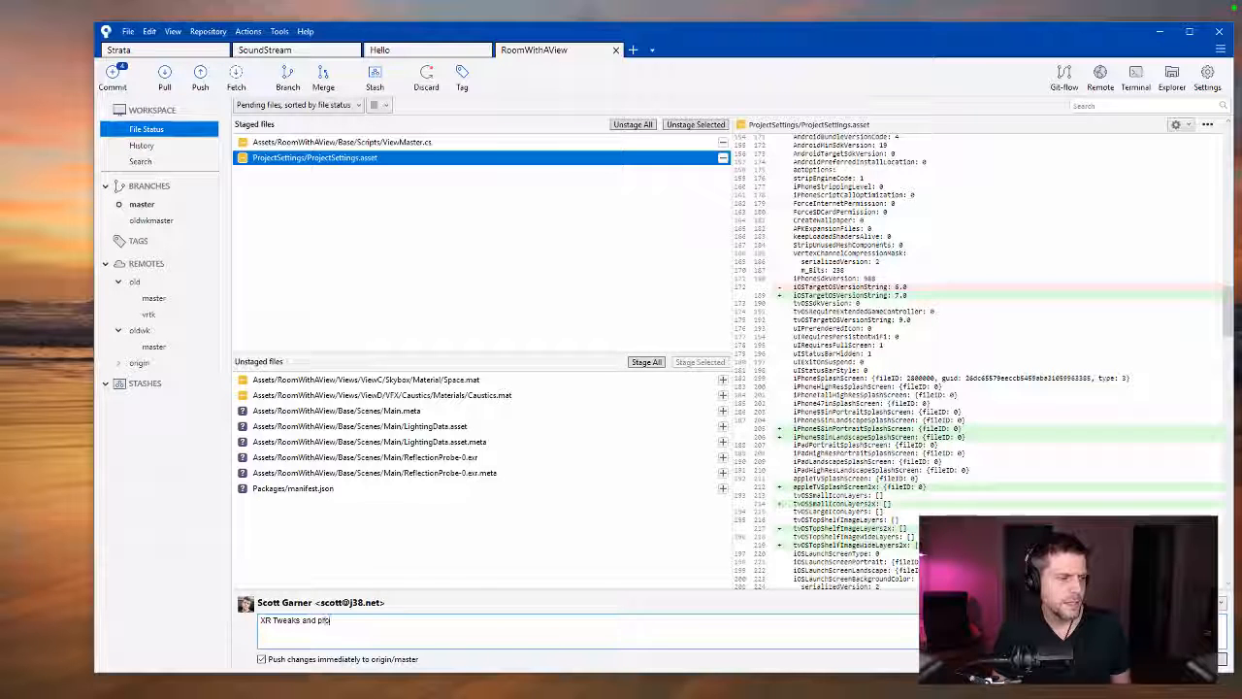
type("ject settings")
key("ctrl+Return")
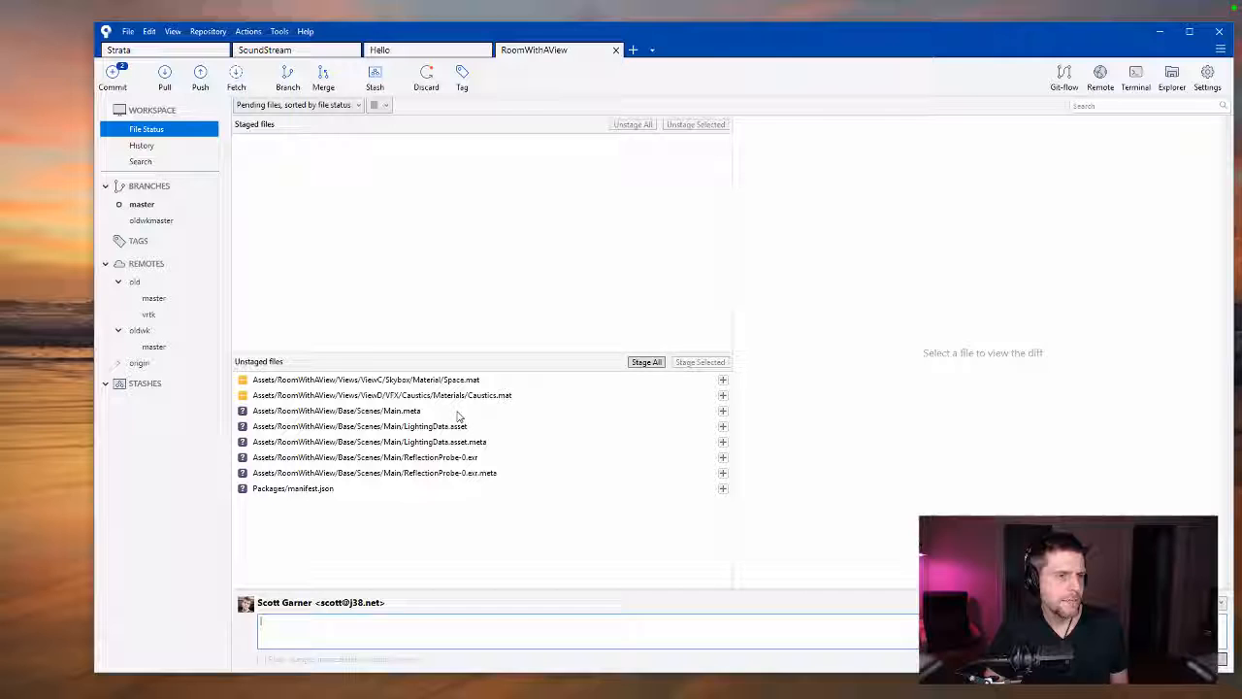
Step: Check the contents of the unstaged Main.meta and Packages/manifest.json, and switch to the Strata repository
left_click(459, 413)
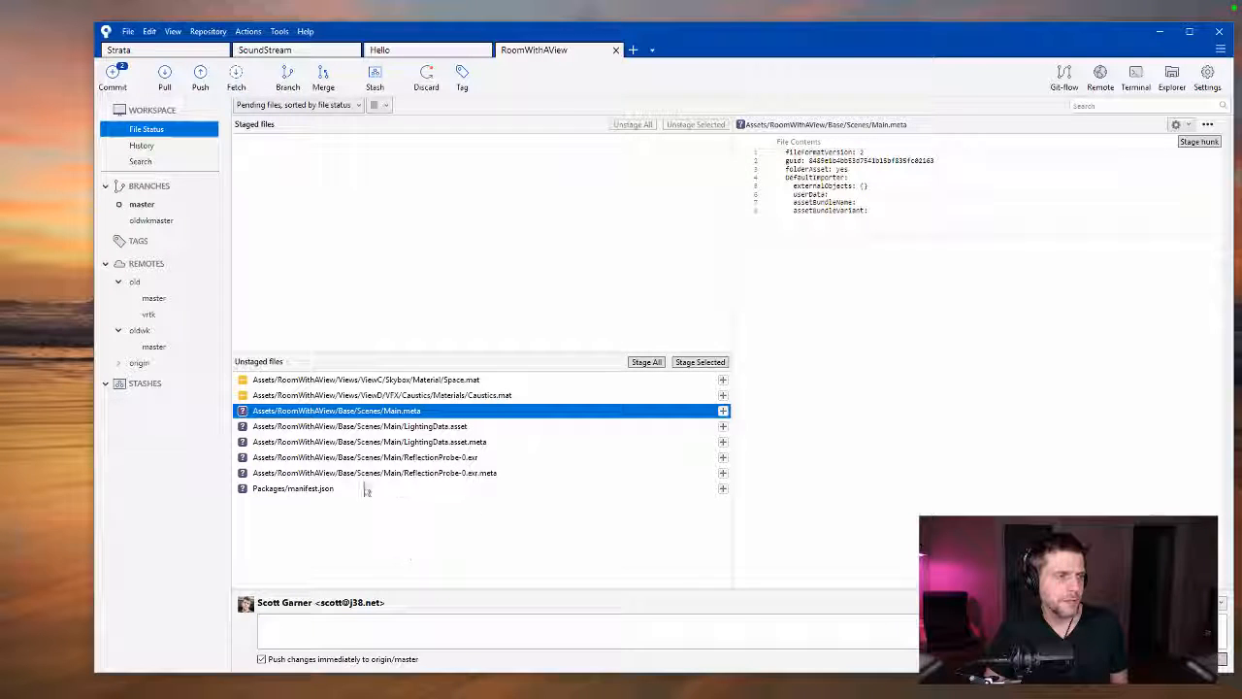
left_click(396, 489)
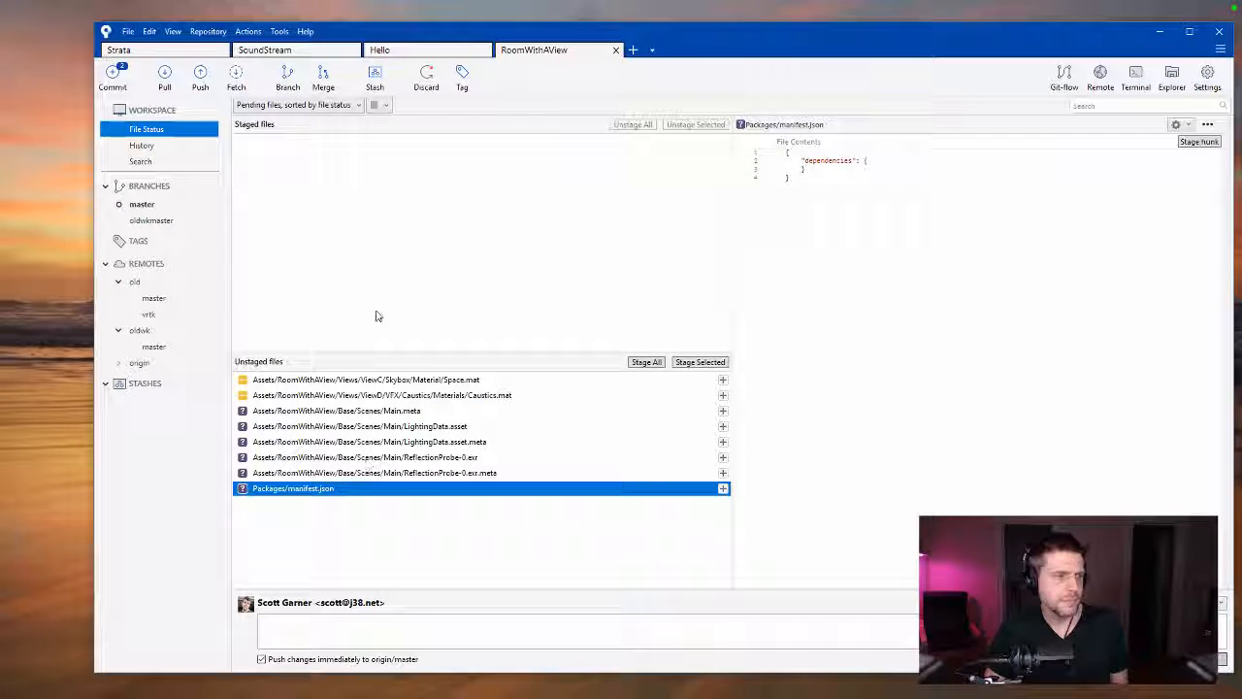
left_click(161, 51)
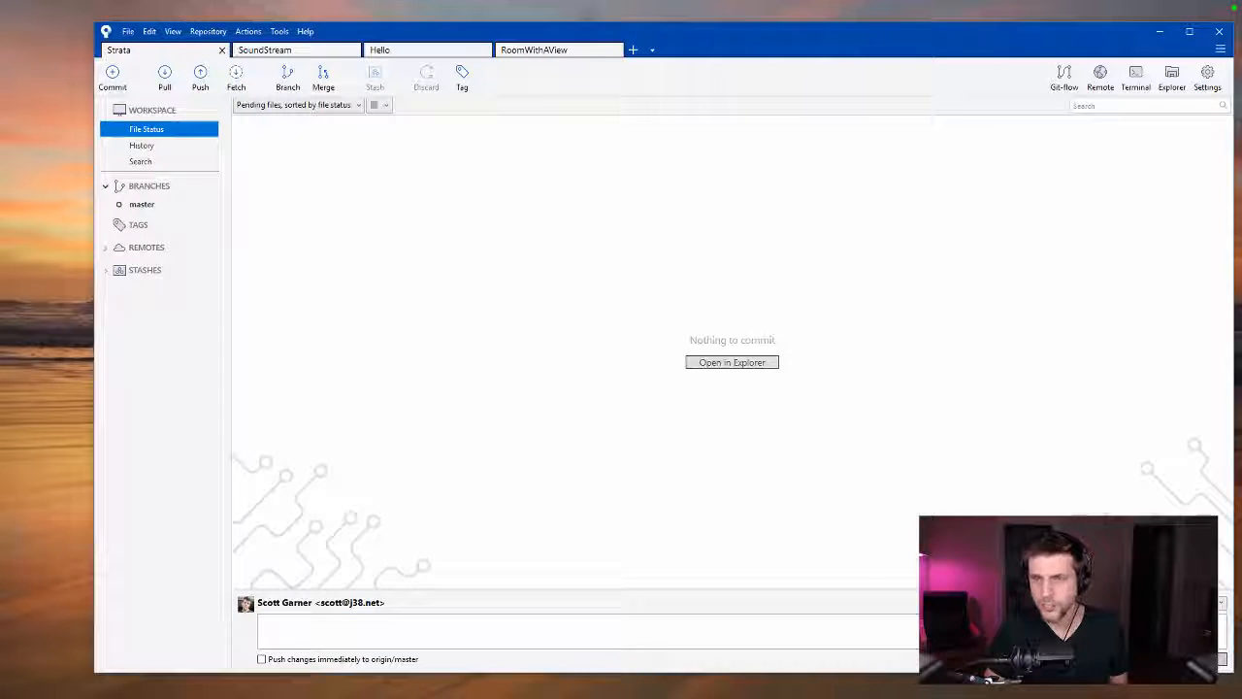
Step: Open the Strata project from Unity Hub with Unity version 2019.2.0b1 and the current build target
left_click_drag(1241, 231, 792, 231)
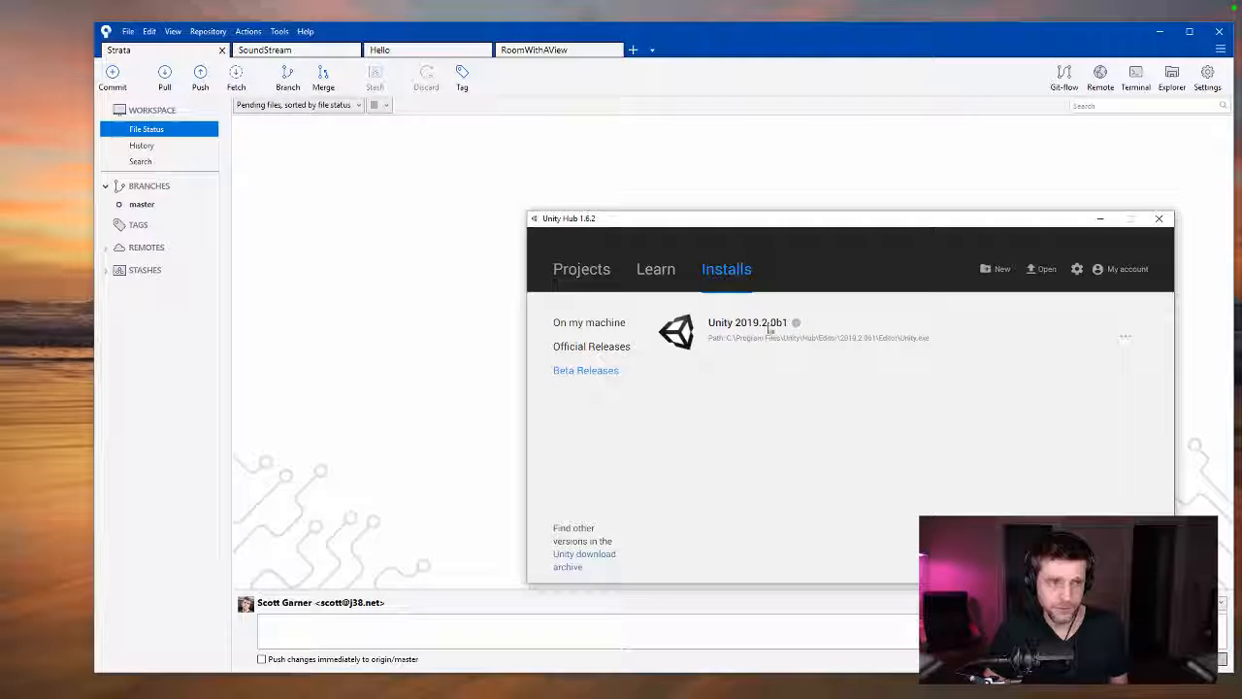
left_click_drag(1049, 230, 628, 263)
left_click(180, 303)
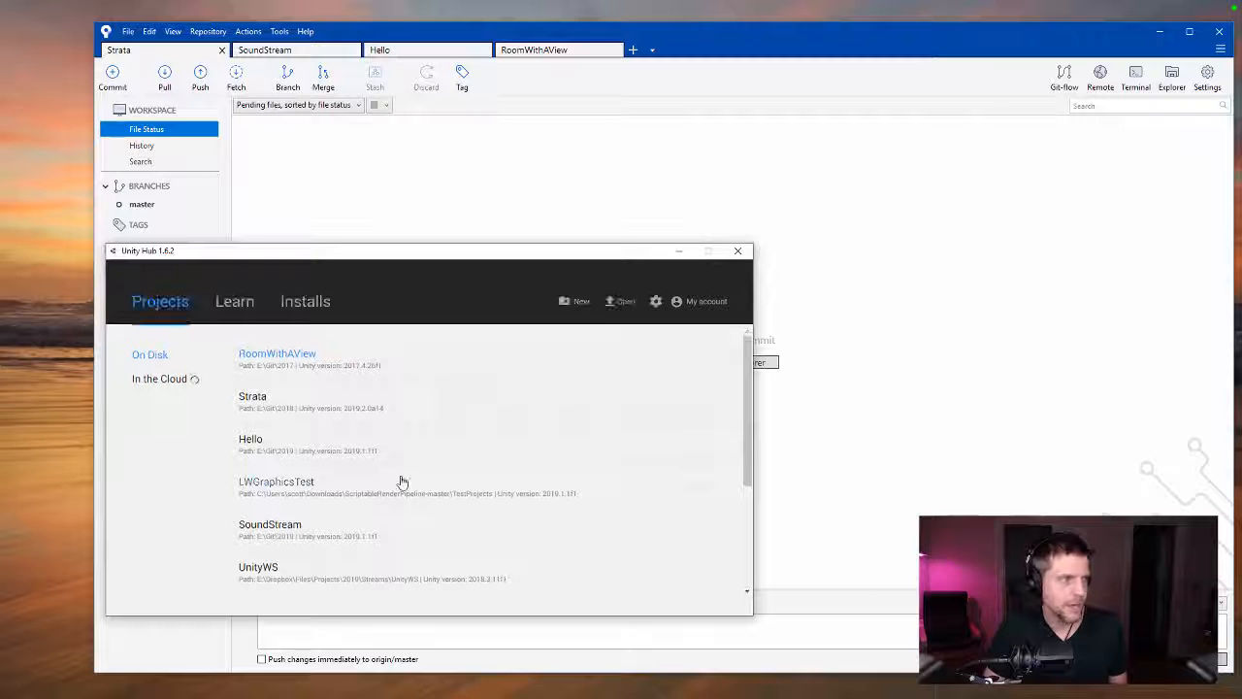
left_click(250, 396)
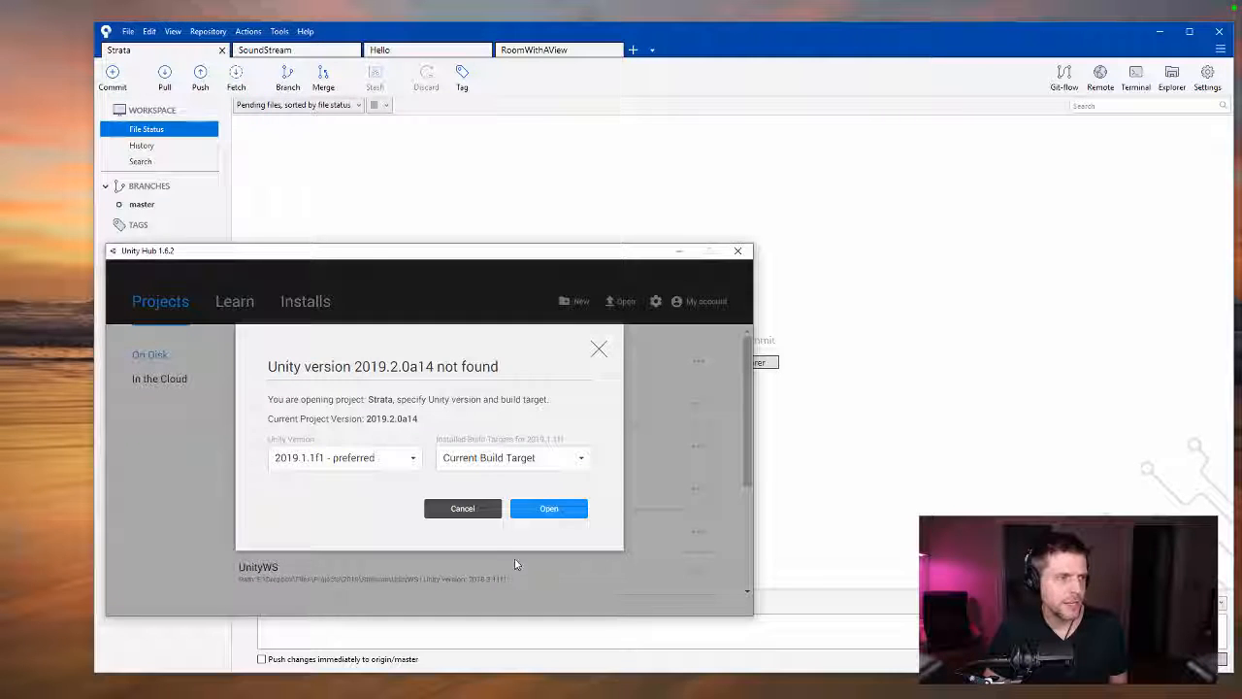
left_click(395, 460)
left_click(395, 459)
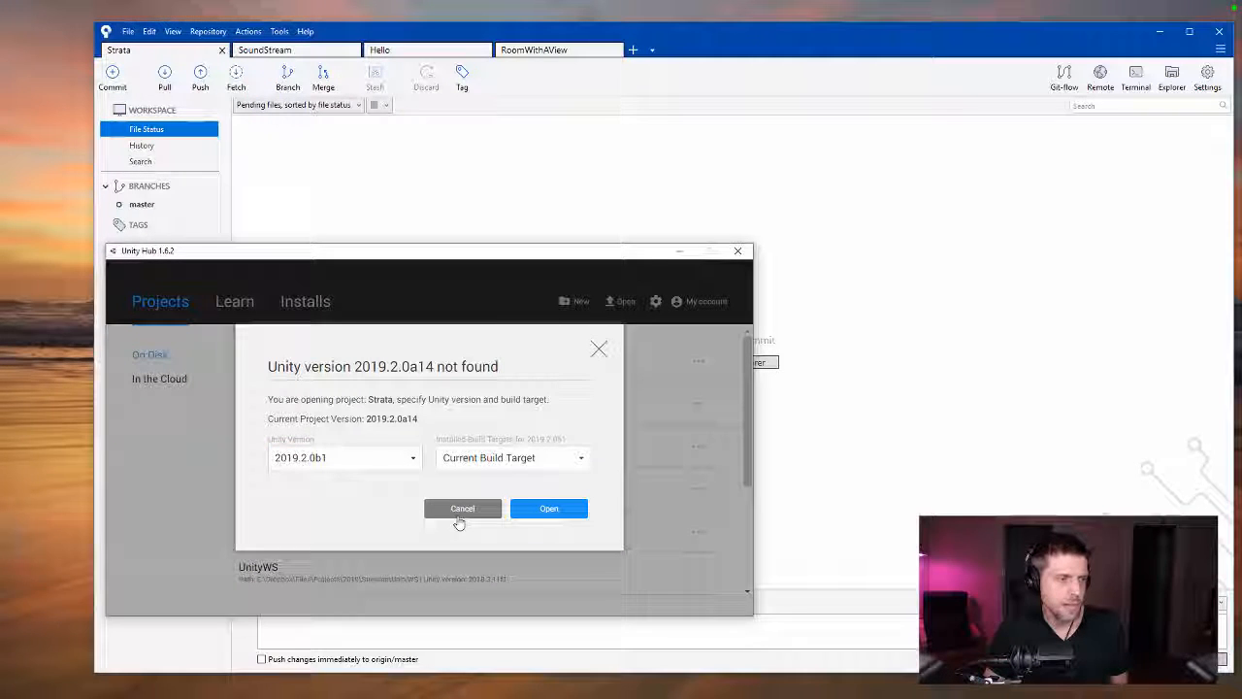
left_click(568, 512)
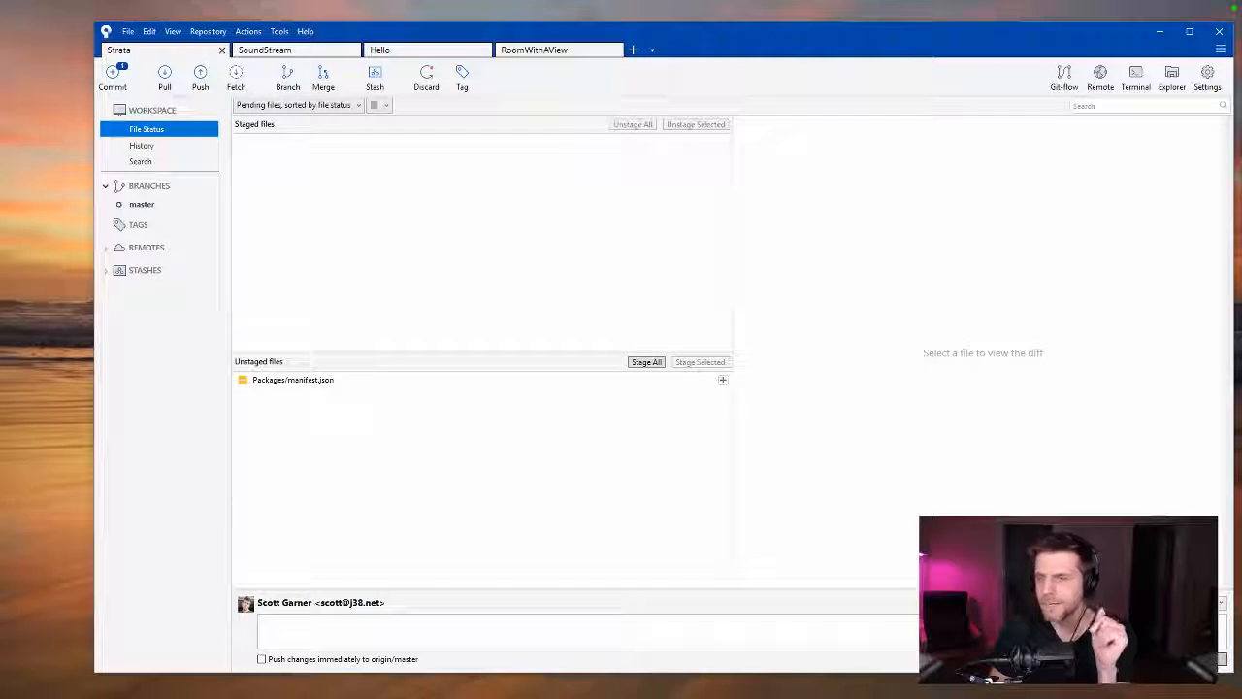
Step: Reposition the Sourcetree window and bring Unity Hub's project list to the front
left_click_drag(1104, 290, 154, 544)
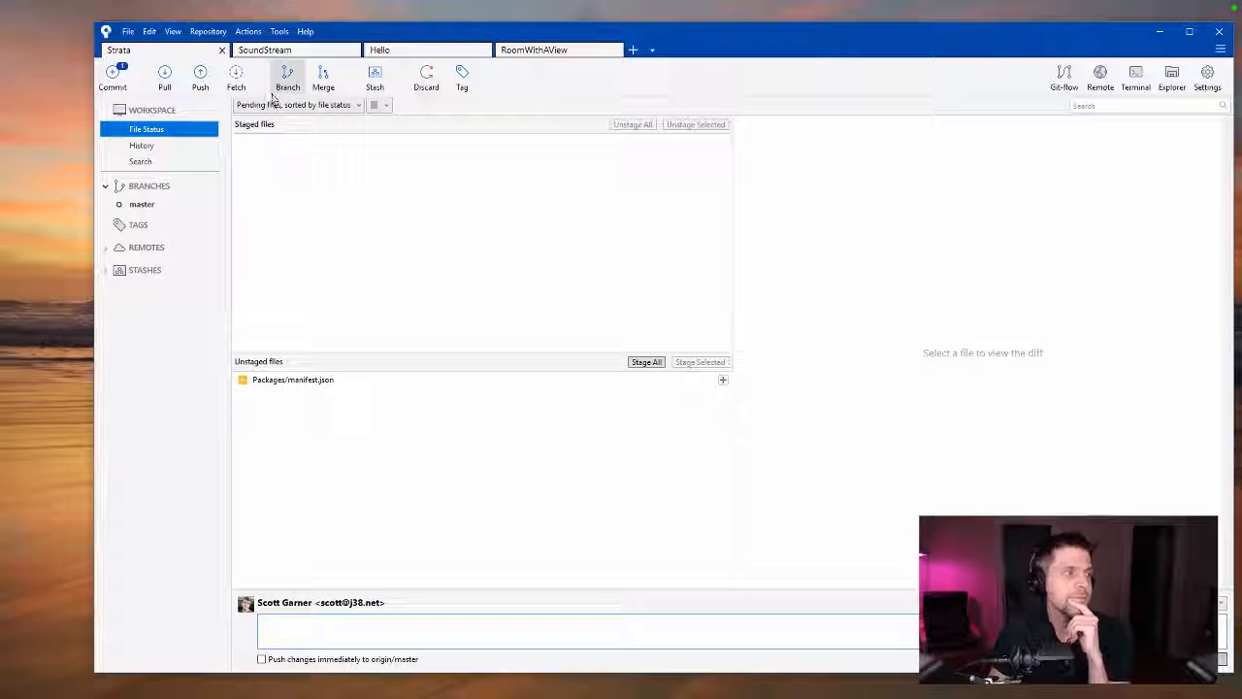
left_click_drag(765, 95, 738, 23)
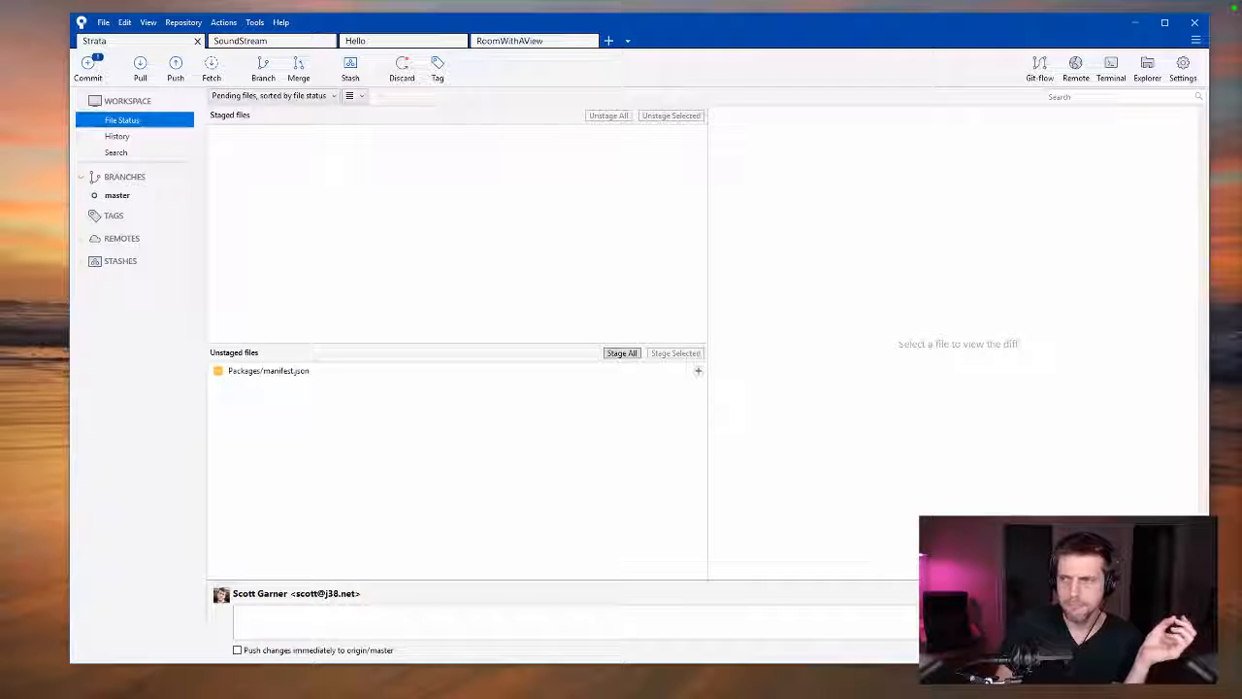
key("alt+Tab")
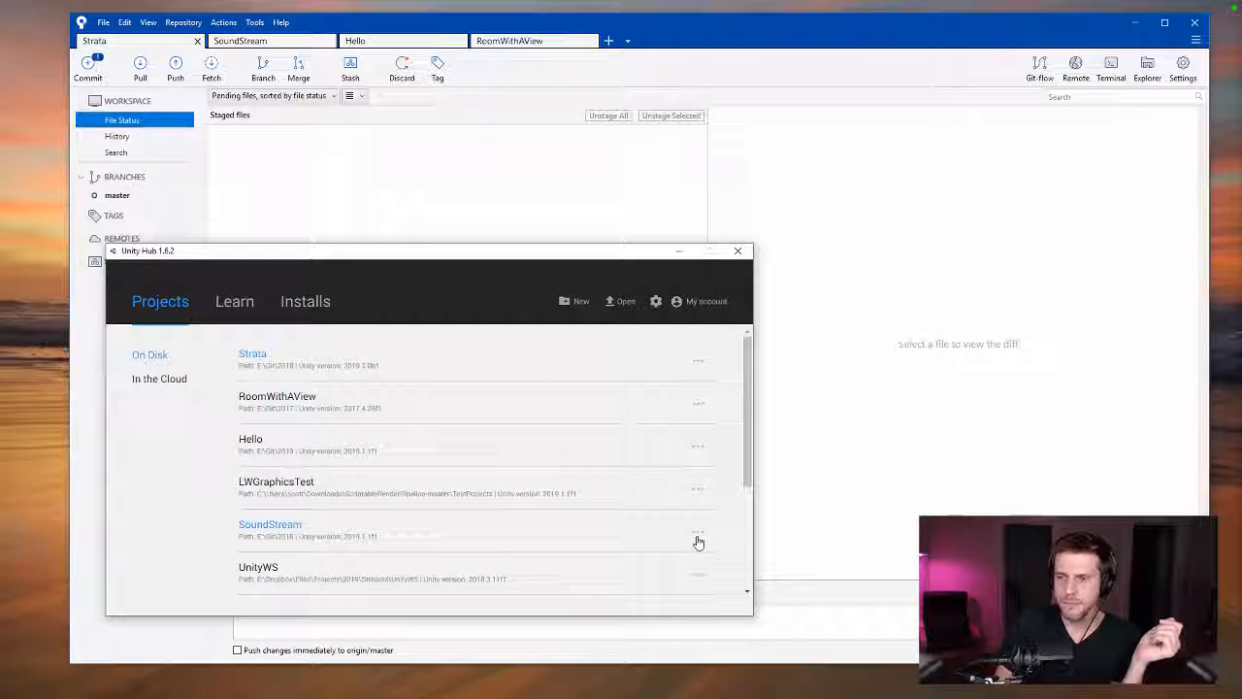
Step: Open the Strata project from Unity Hub and bring up the running processes in Task Manager
left_click(251, 356)
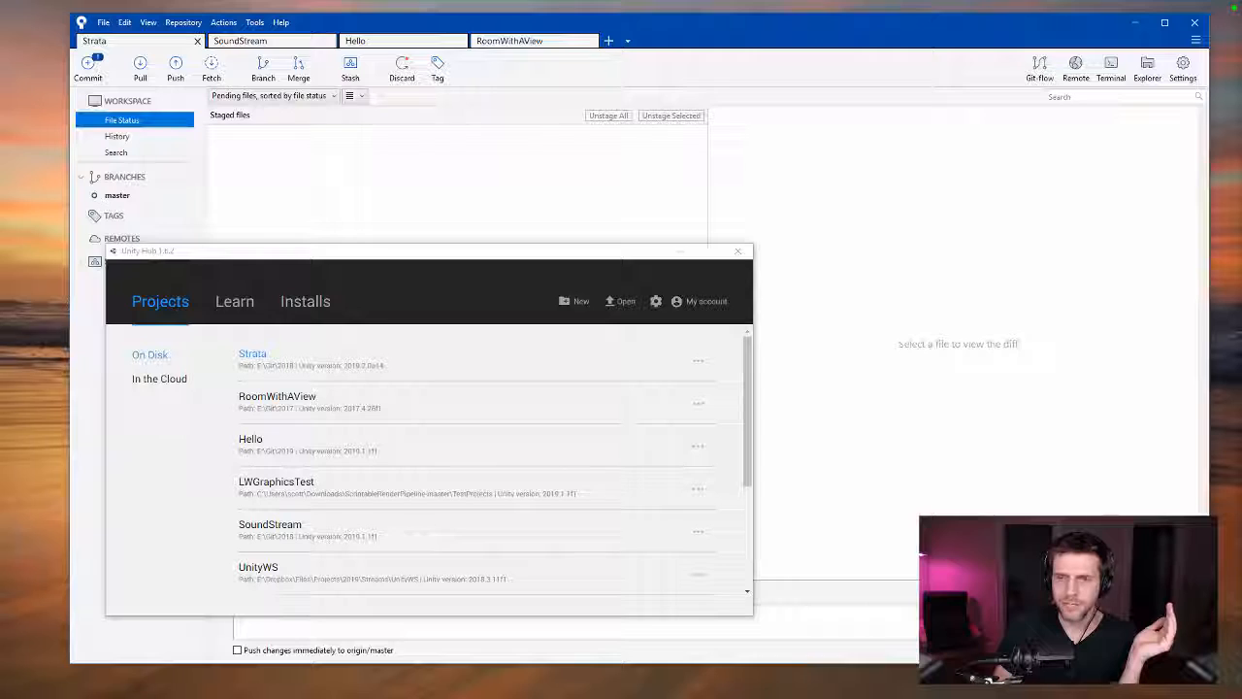
key("ctrl+shift+Escape")
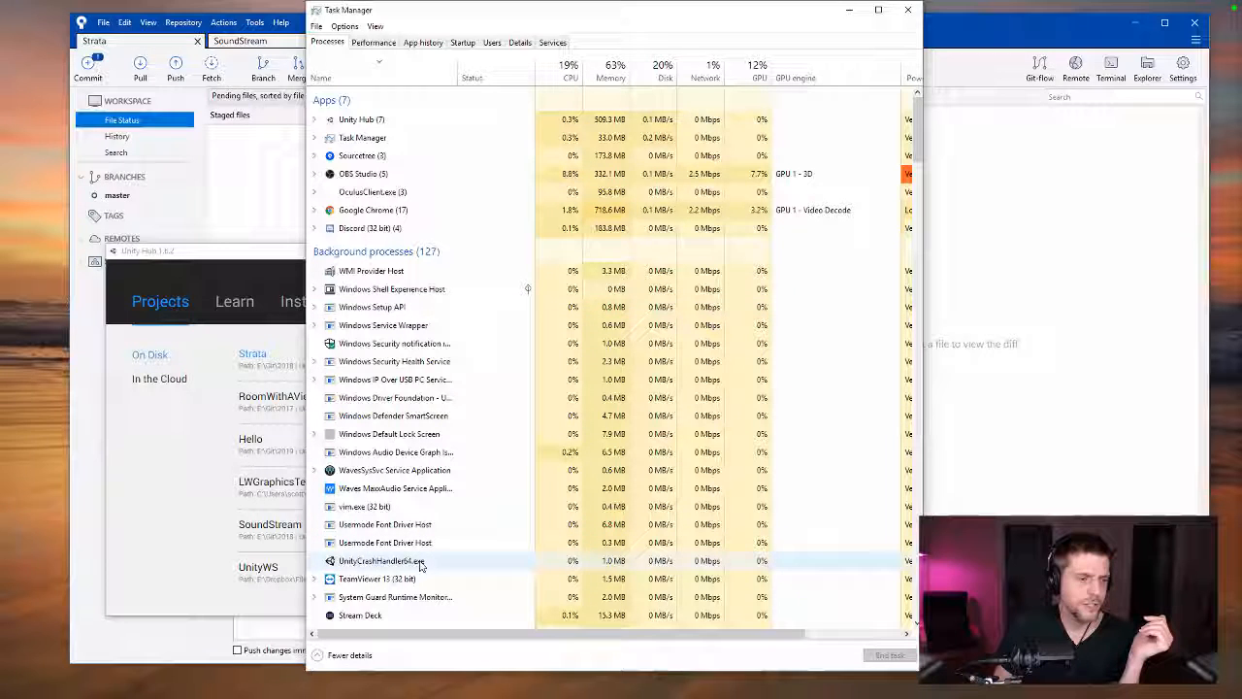
left_click(193, 539)
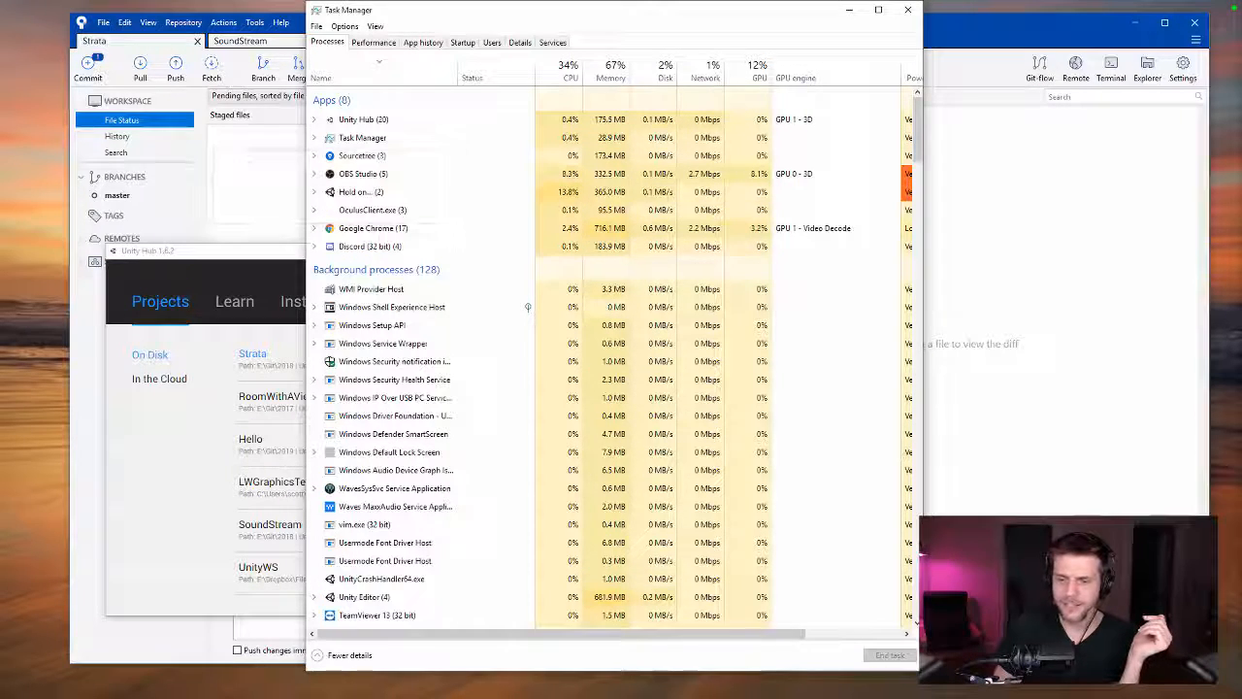
Step: Check the vim.exe and OBS Studio processes in Task Manager with the power usage columns shown, and close Task Manager
left_click(365, 507)
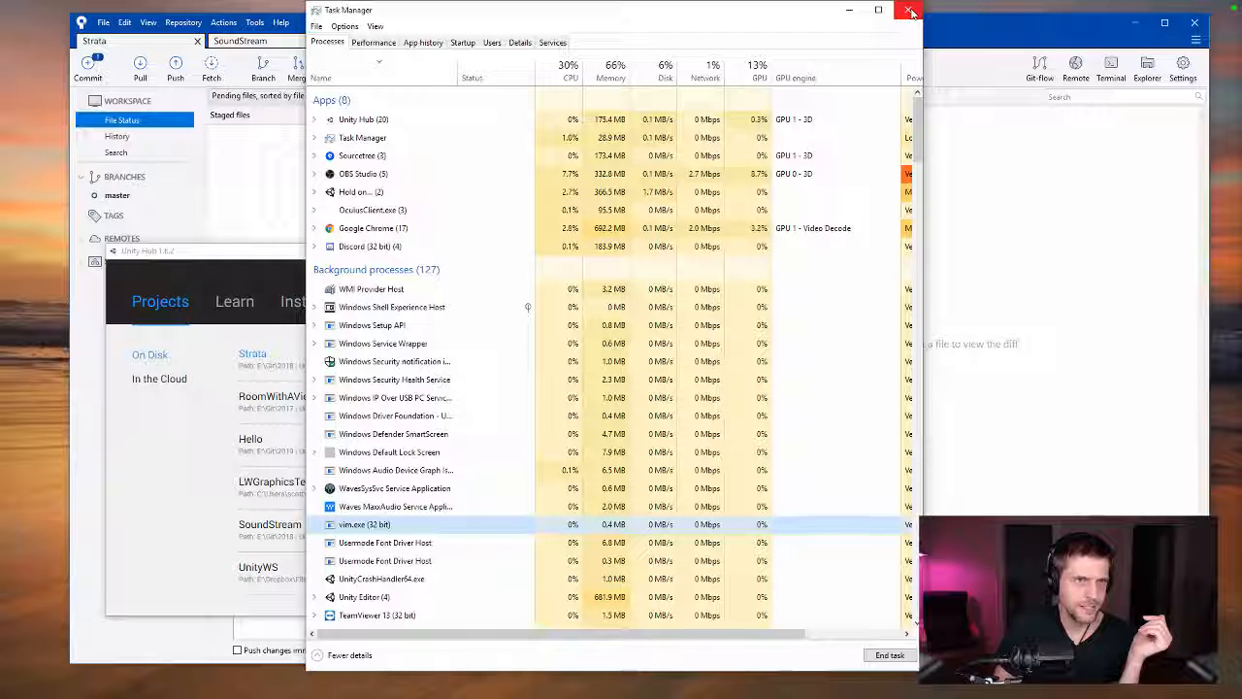
left_click_drag(925, 68, 1114, 70)
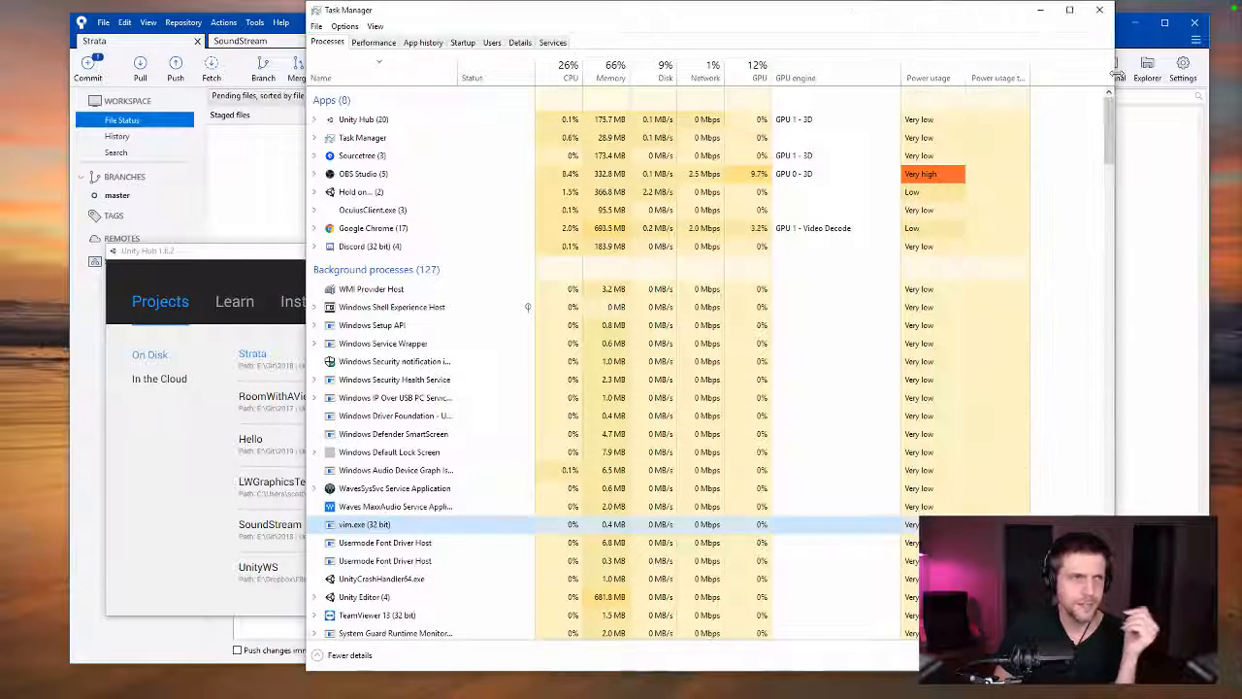
left_click(408, 173)
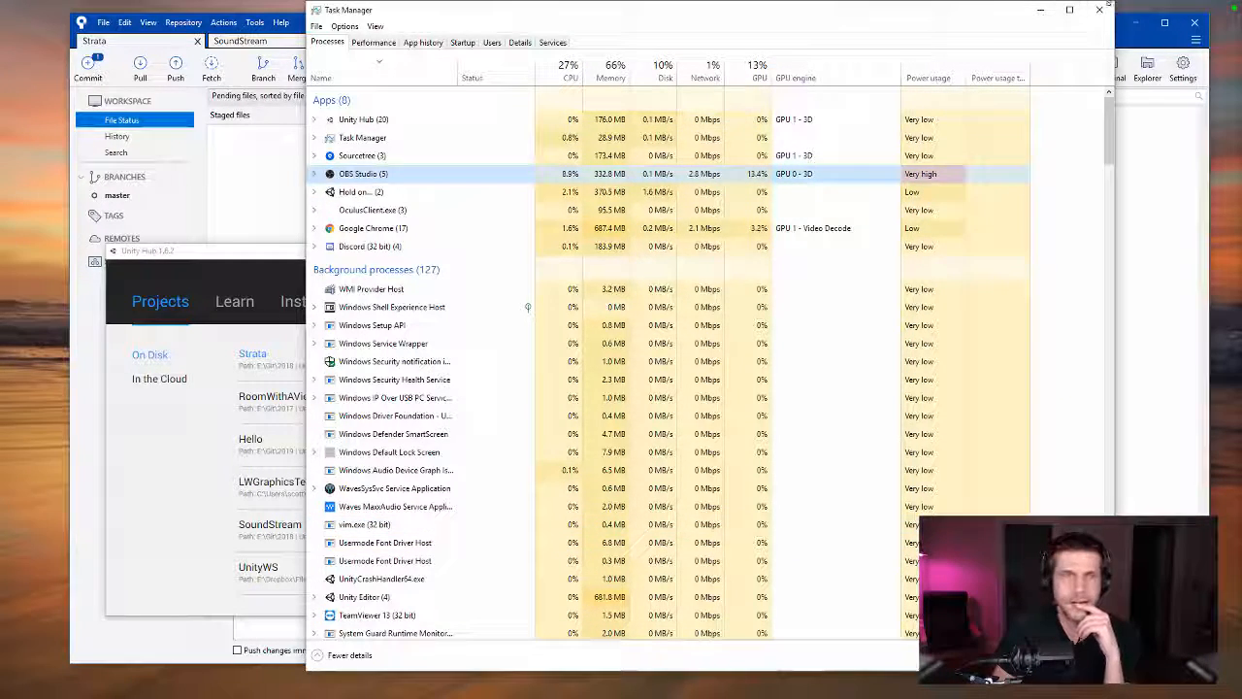
left_click(1099, 10)
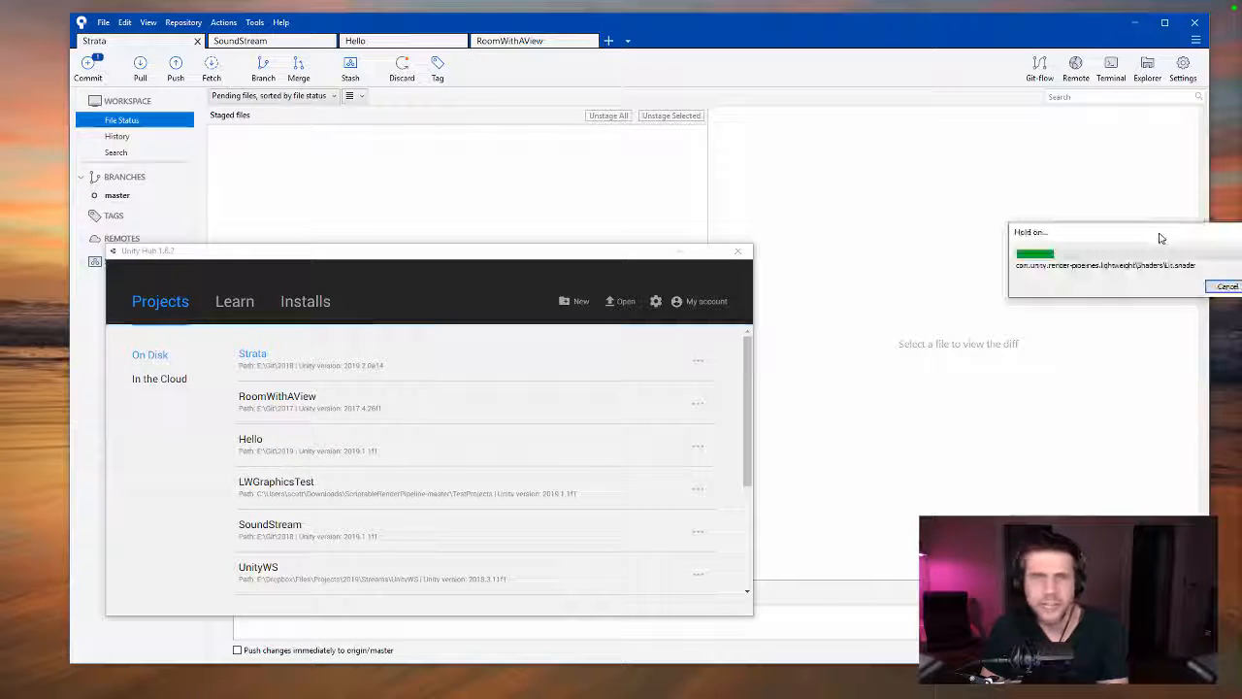
Step: Move the project loading progress dialog and the Unity Hub window out of the way
left_click_drag(1118, 242, 1095, 24)
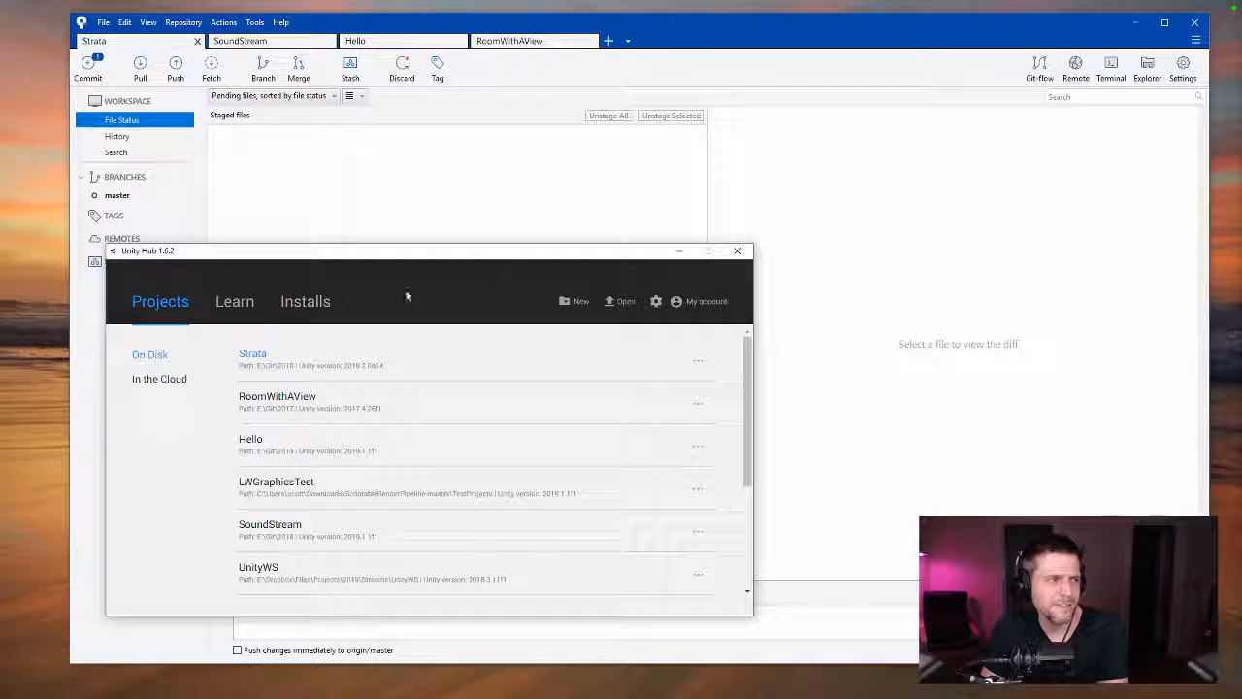
left_click_drag(288, 257, 207, 324)
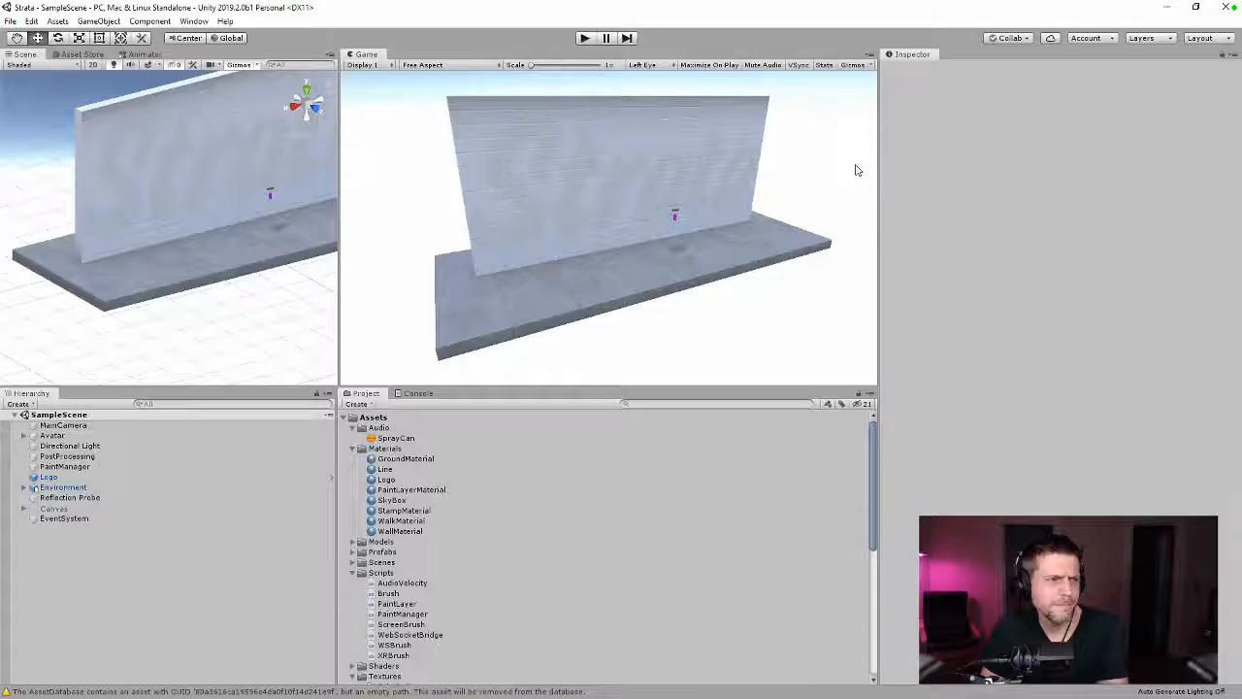
Step: Review the warnings in the Strata project's Console and clear them
left_click(417, 394)
scroll(558, 549, "up", 3)
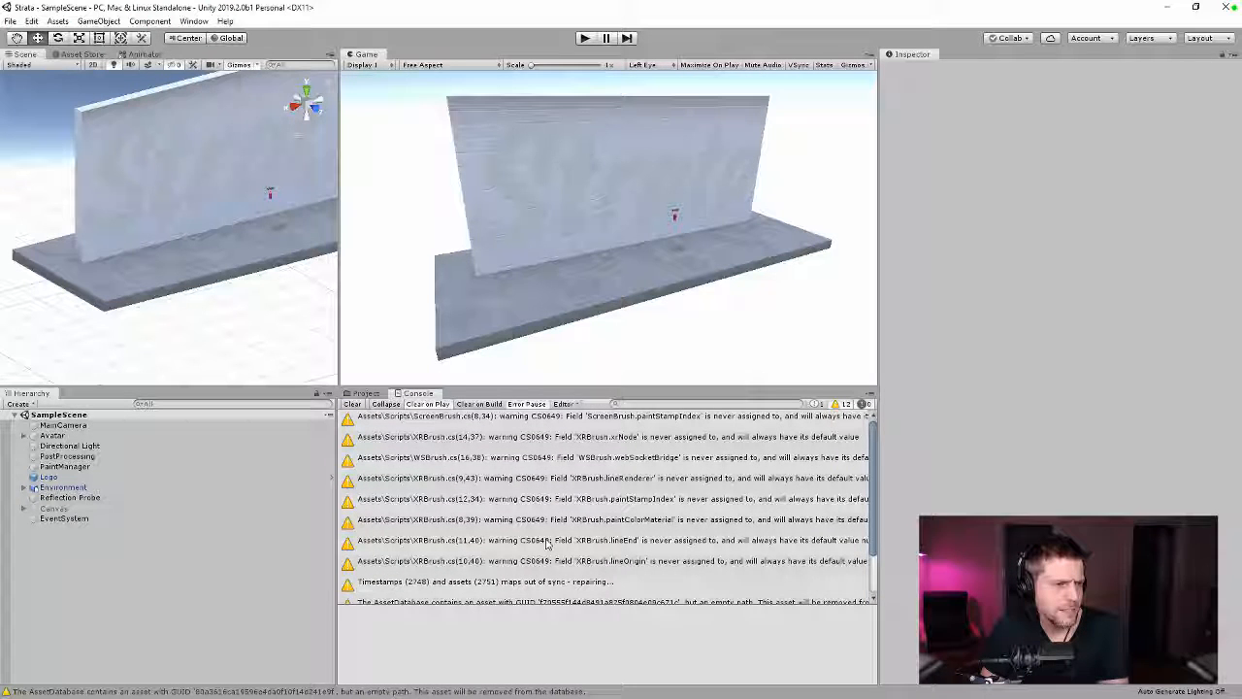
scroll(616, 461, "down", 2)
scroll(615, 461, "down", 1)
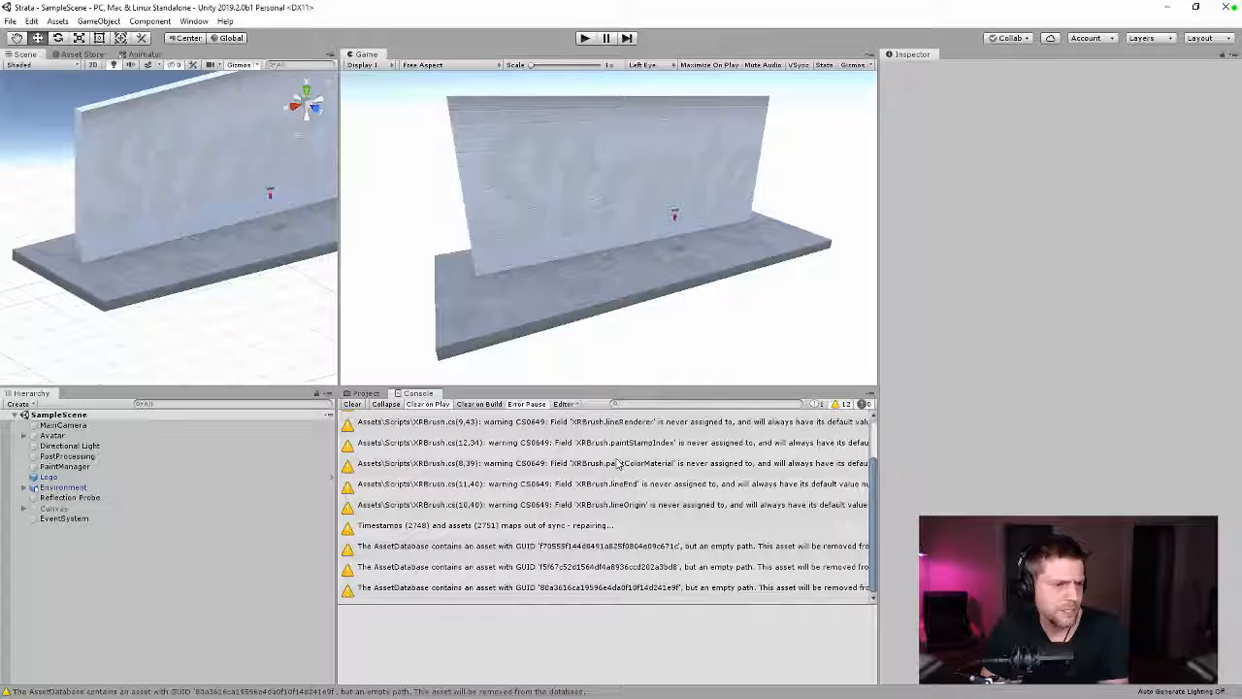
left_click(352, 404)
Step: Test SampleScene briefly in Play mode, and check the standalone player's XR settings from the build settings
left_click(585, 39)
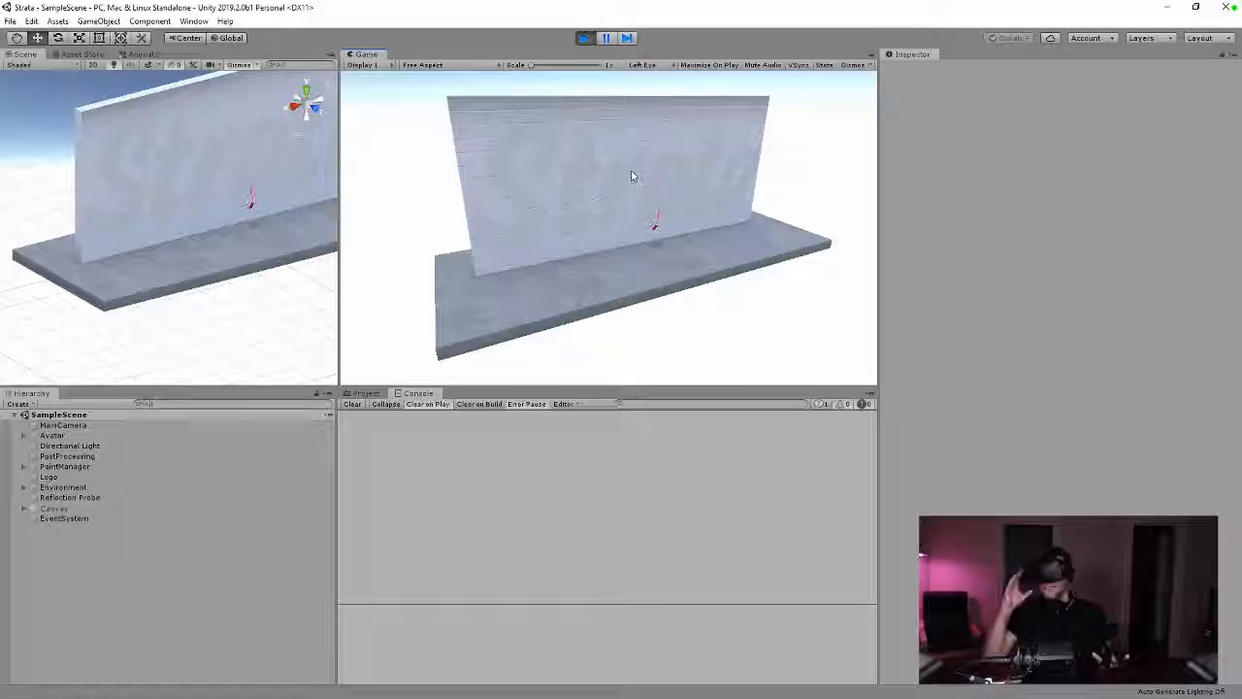
left_click(584, 38)
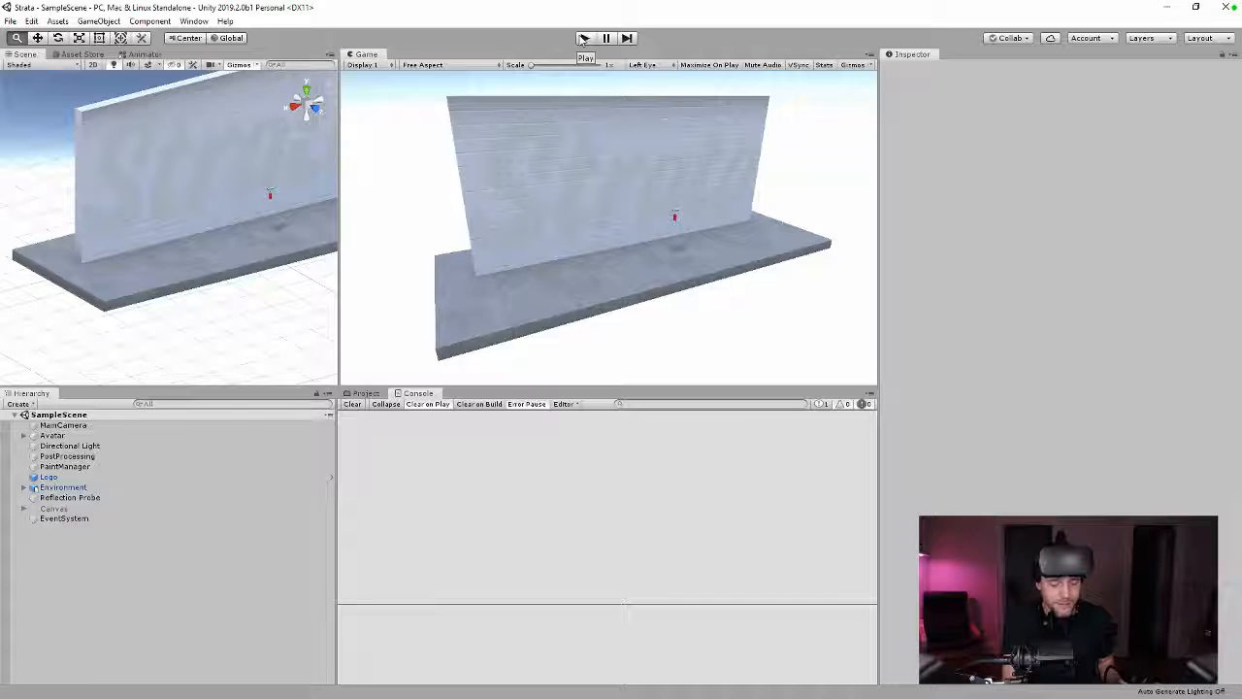
key("ctrl+shift+b")
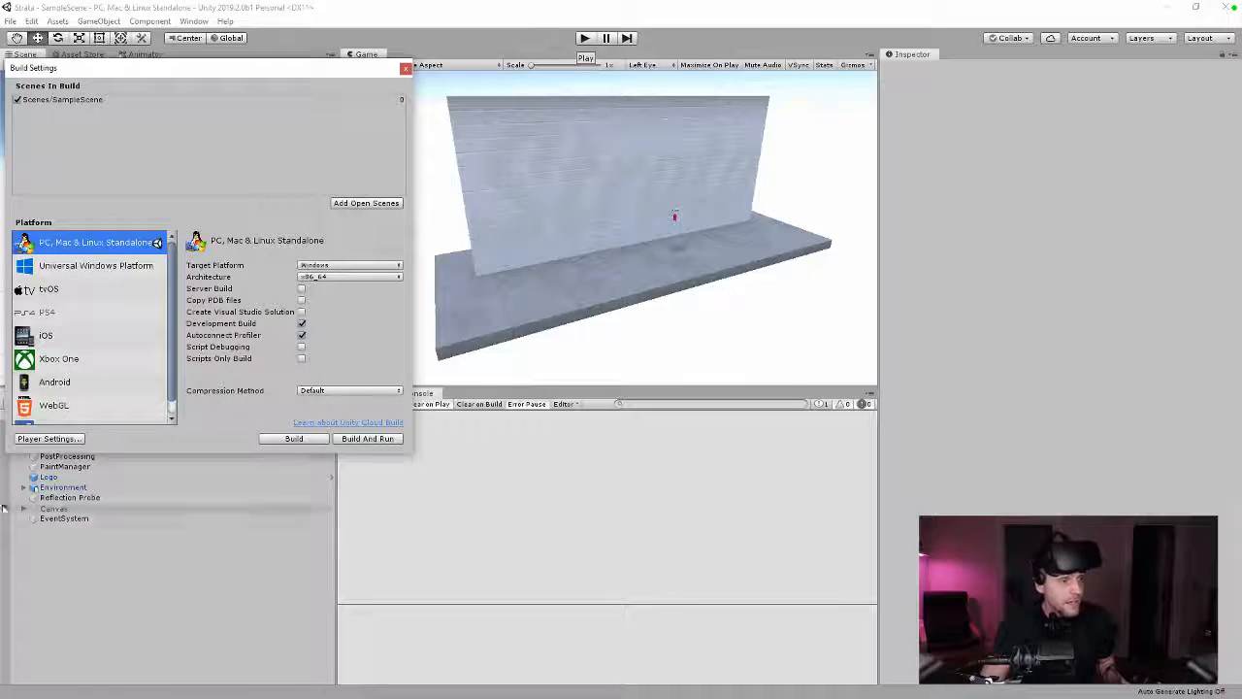
left_click(50, 439)
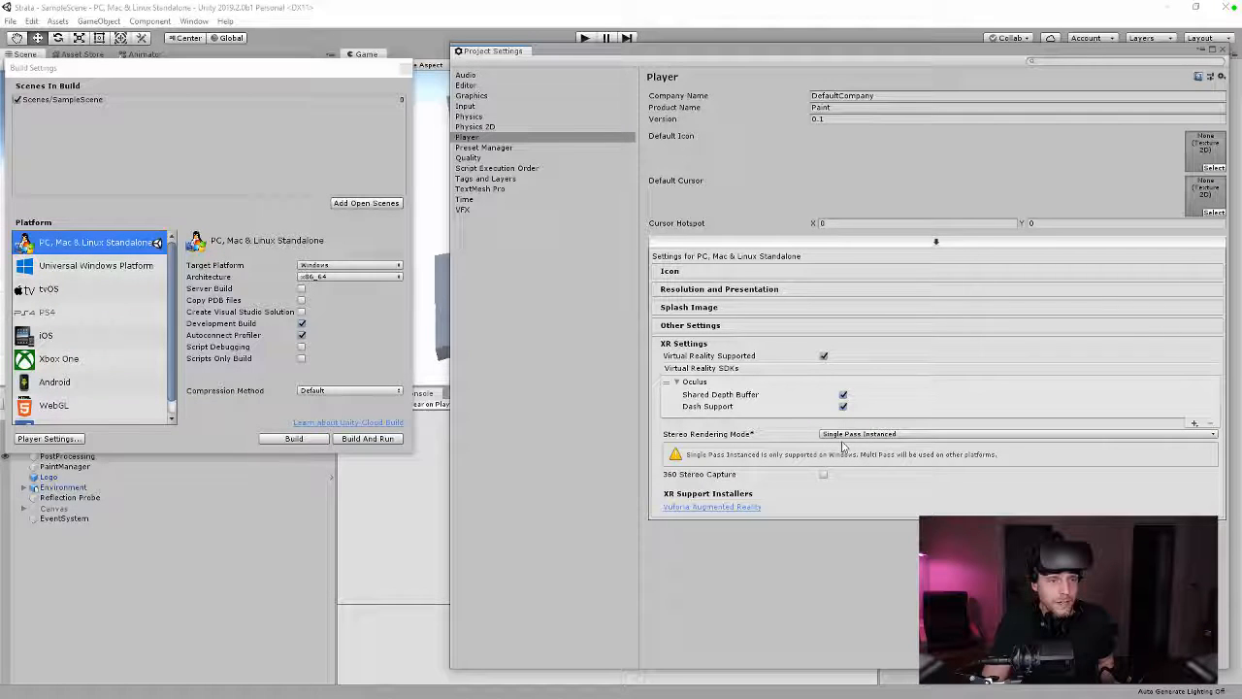
left_click(1224, 51)
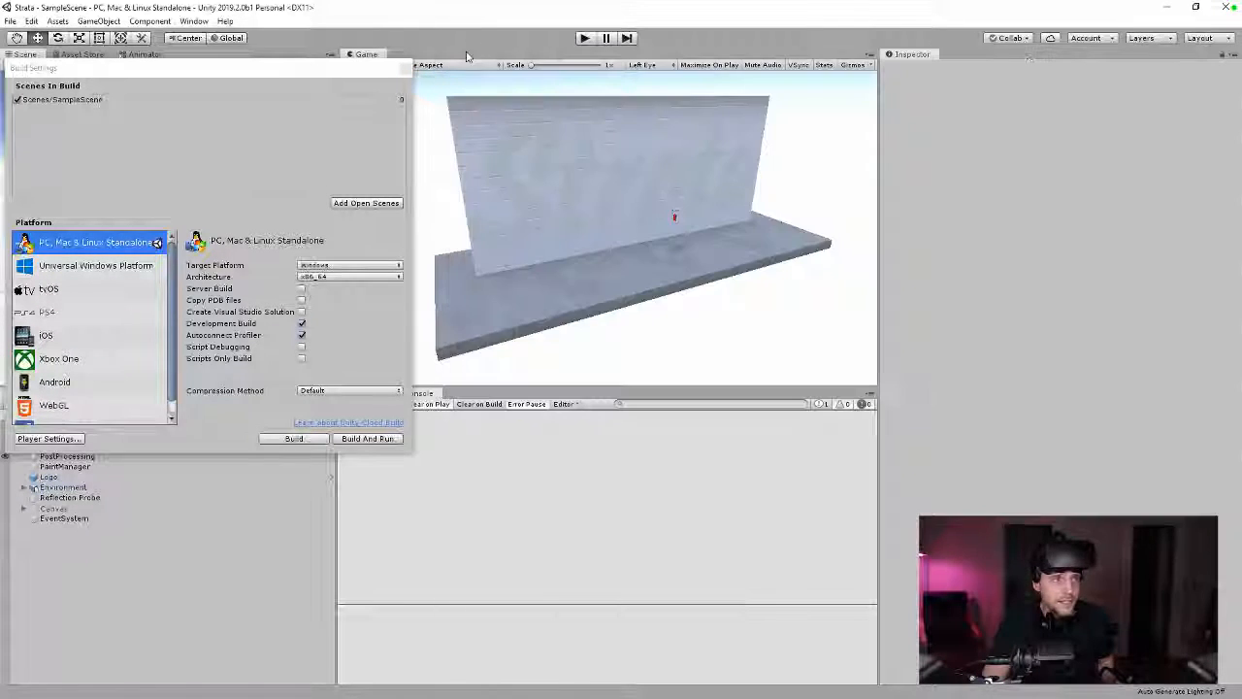
left_click(405, 68)
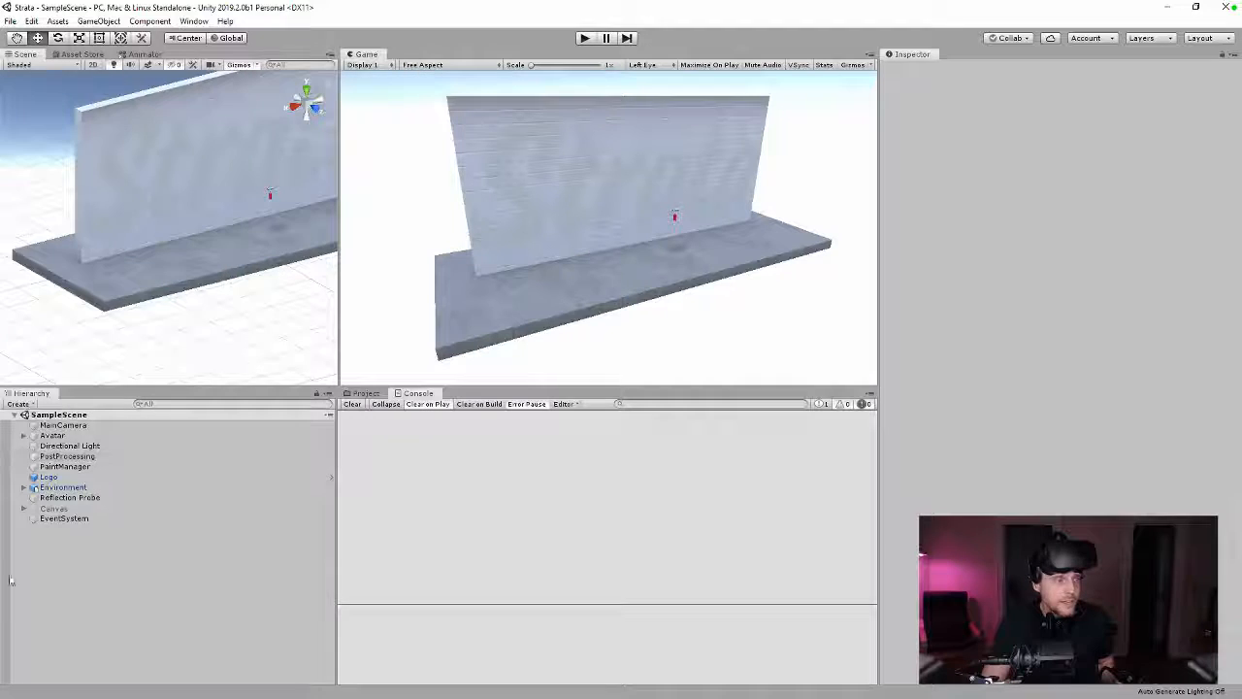
Step: Inspect the Canvas object, and run SampleScene in Play mode with a brief check of the rendering statistics before stopping
left_click(53, 509)
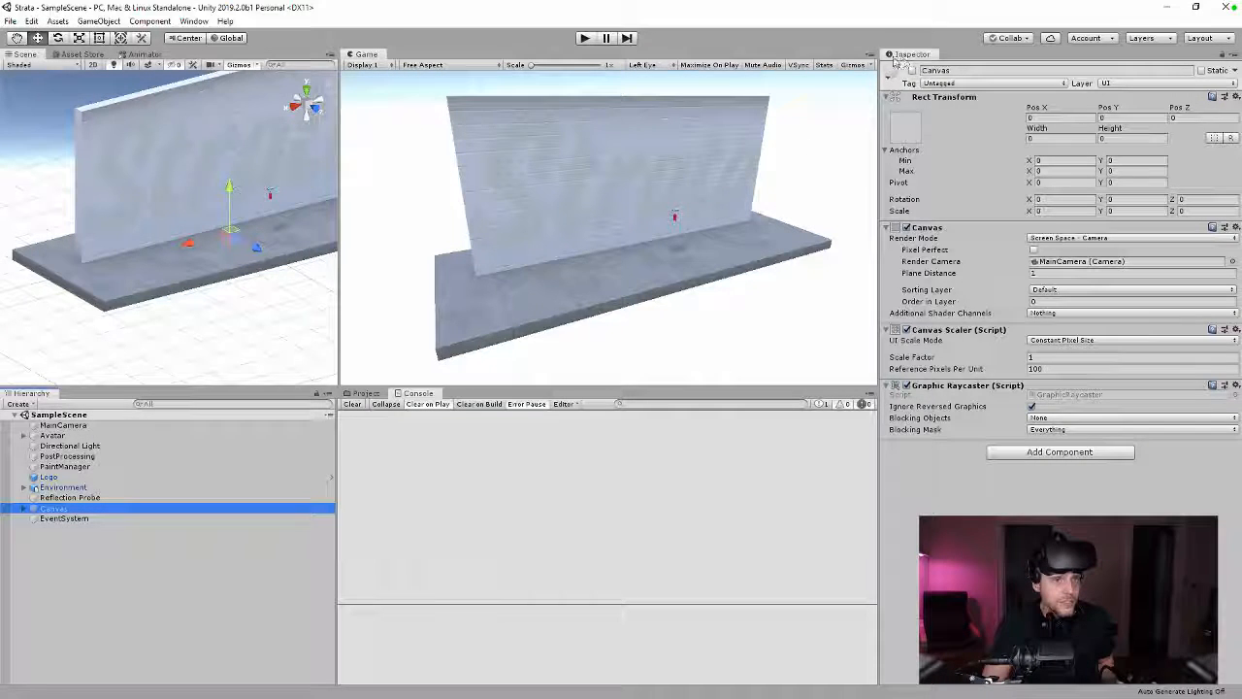
left_click(586, 38)
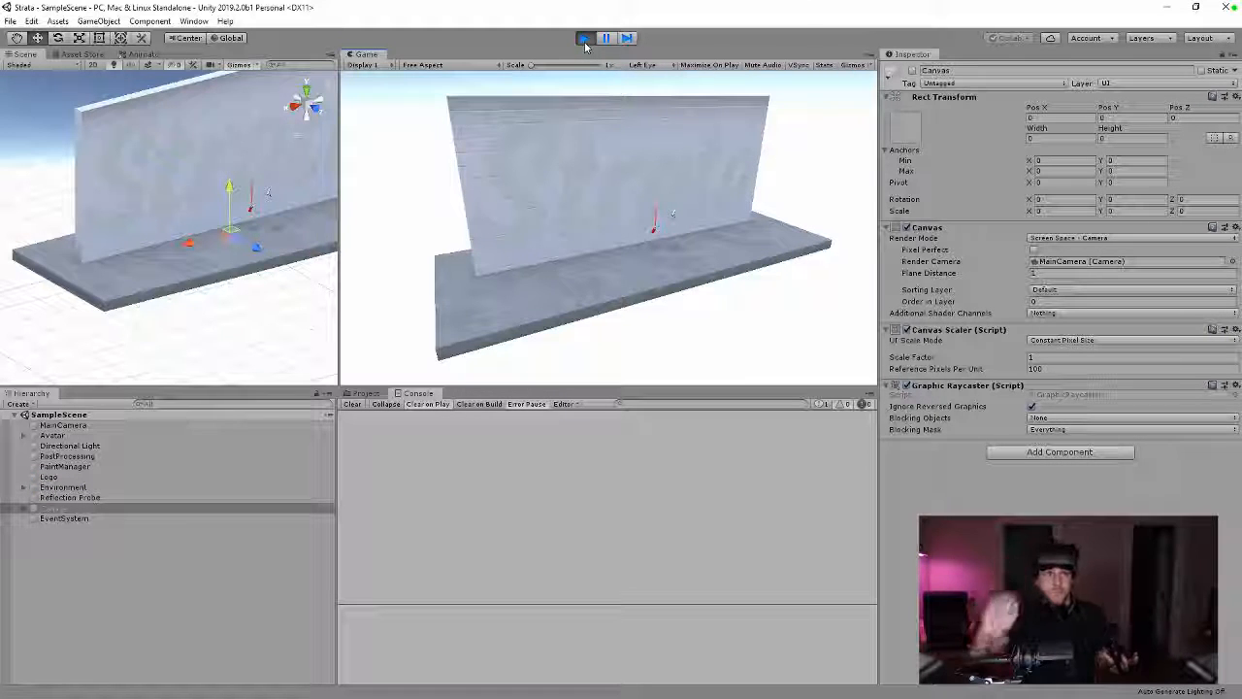
left_click(824, 65)
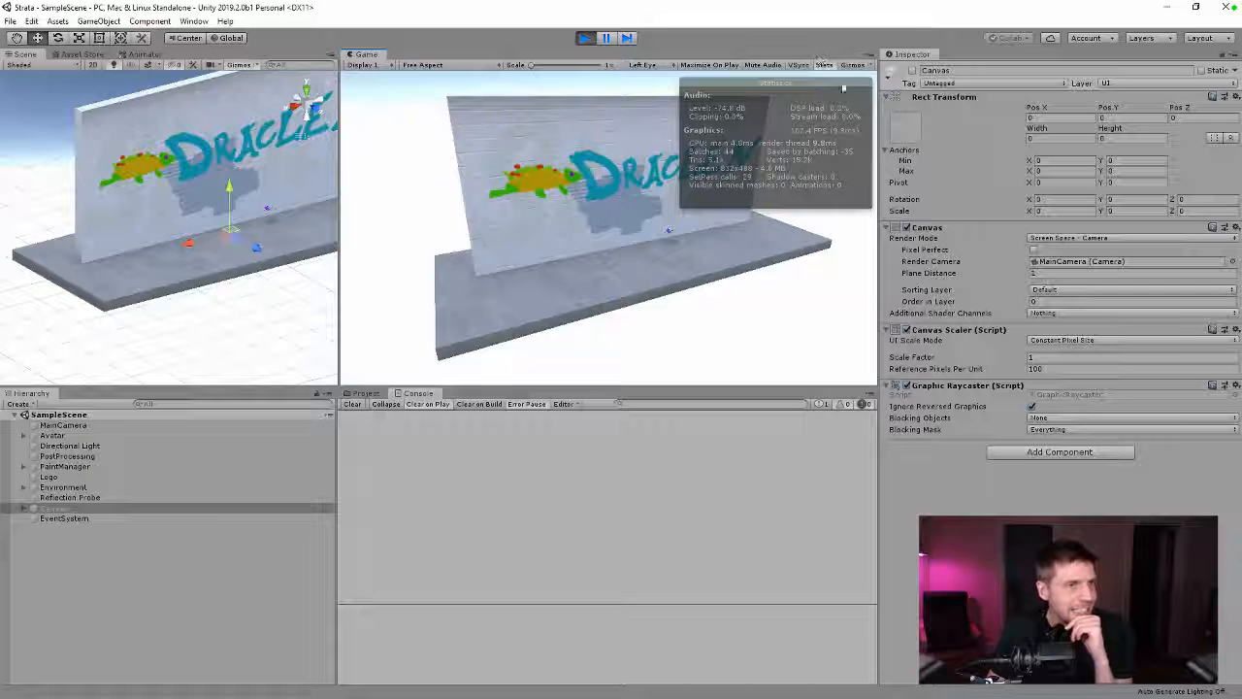
left_click(824, 64)
left_click(585, 37)
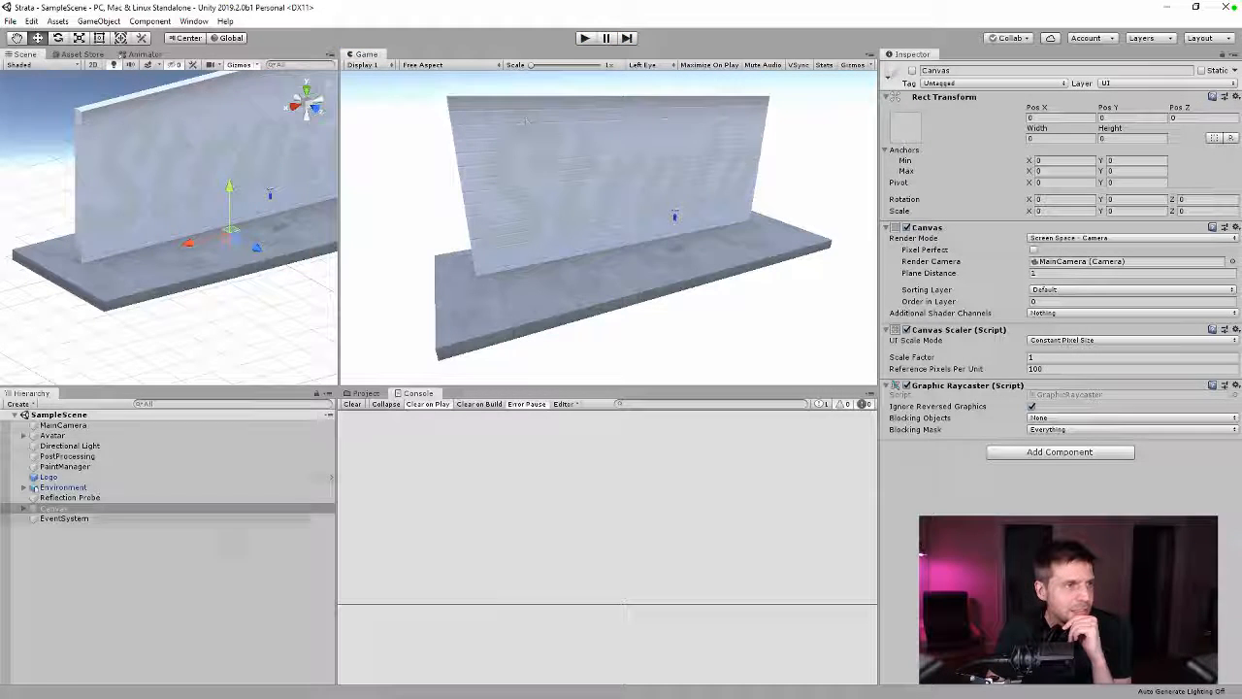
Step: Select the SkyBox material in the project's Materials folder and try a near-black Sky Tint
left_click(366, 394)
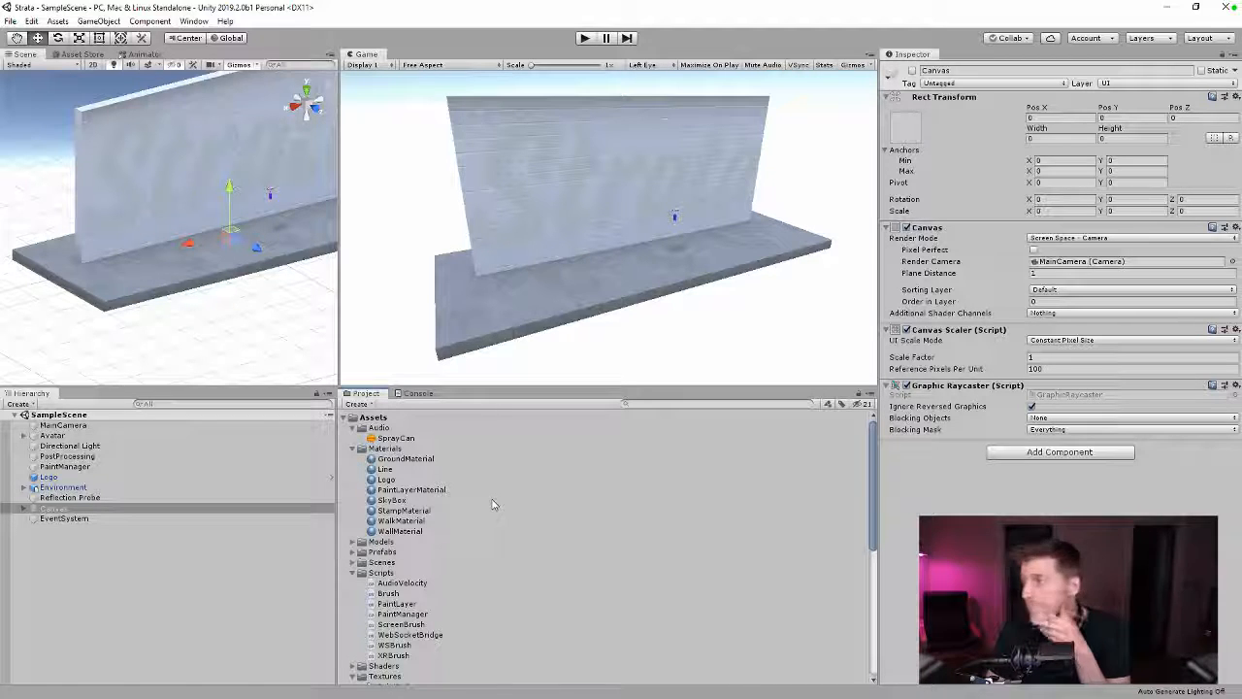
left_click(398, 500)
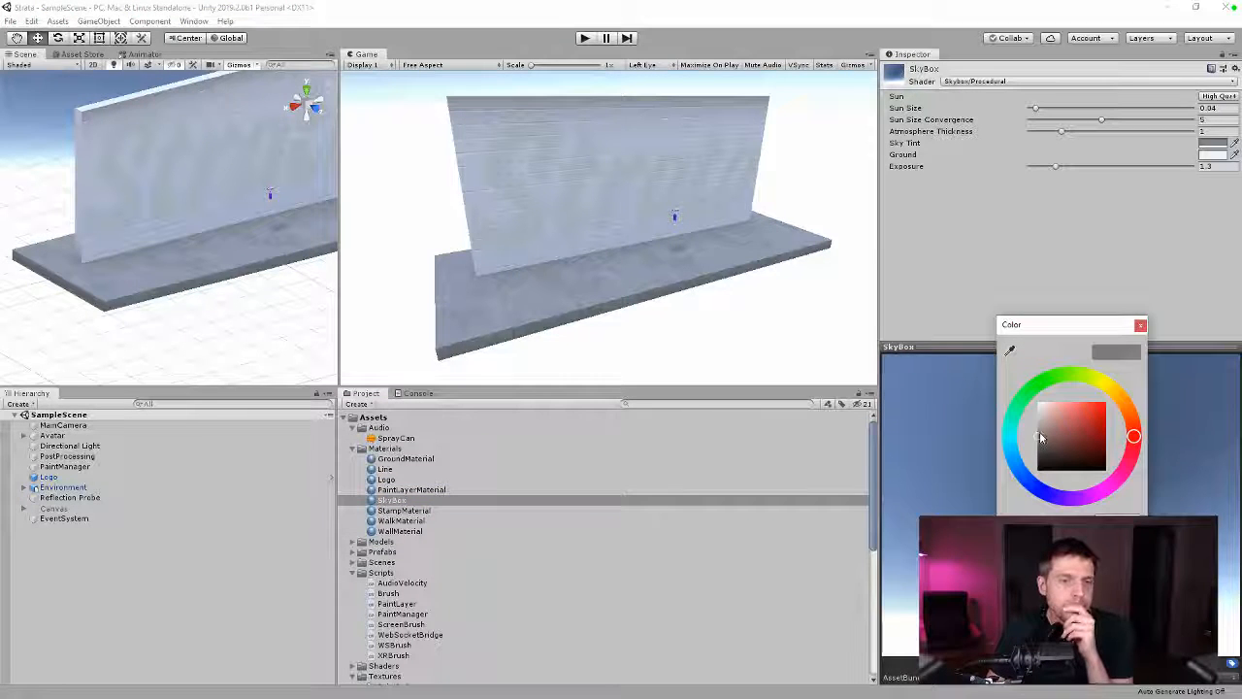
left_click_drag(1040, 438, 1036, 470)
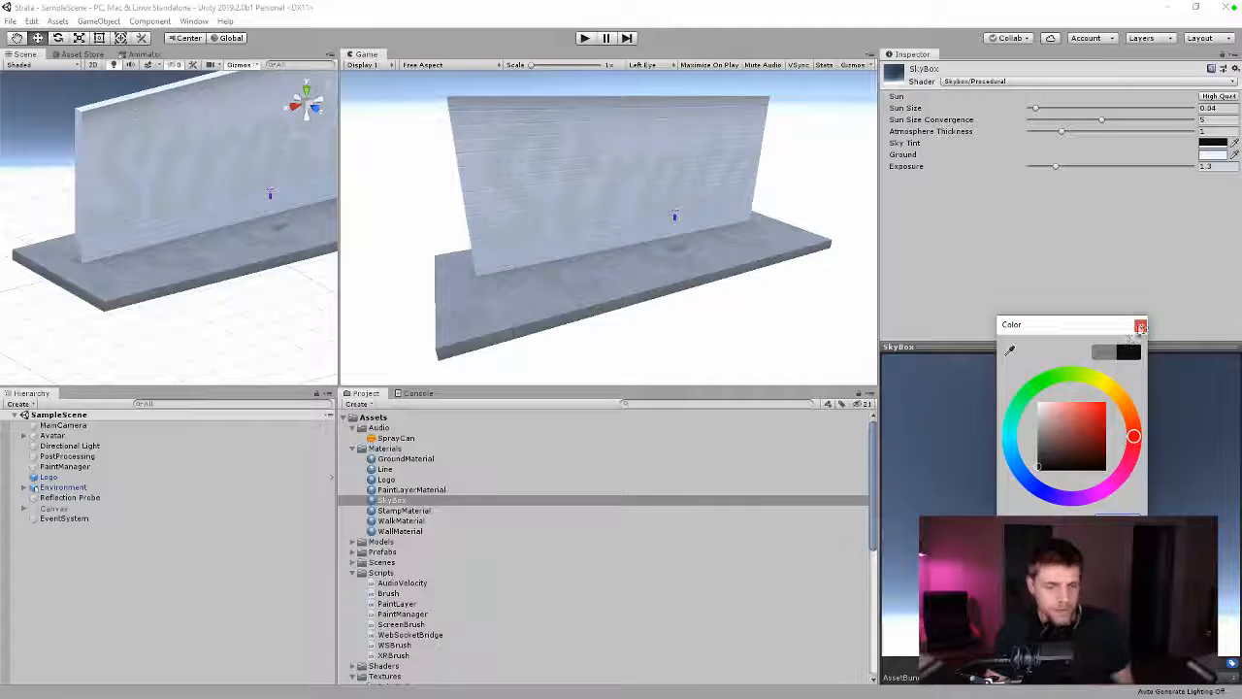
left_click(1140, 325)
Step: Change the SkyBox material's Ground color to dark gray
left_click(1213, 154)
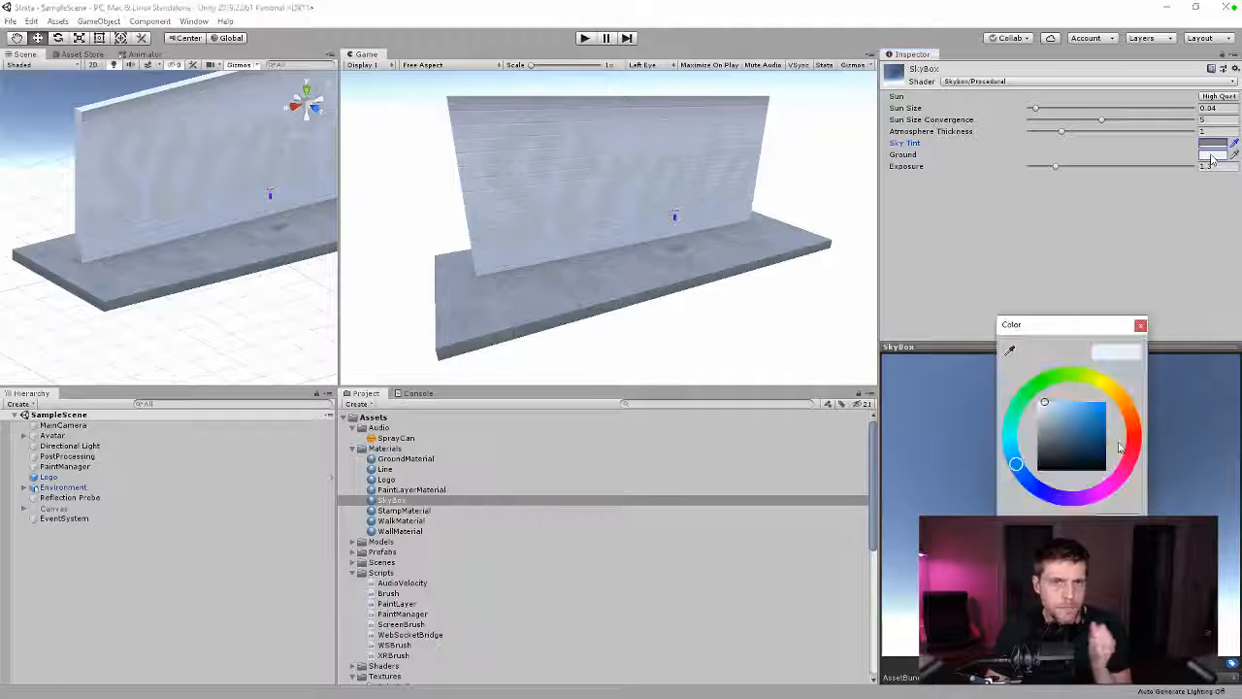
left_click(1040, 432)
mouse_move(1041, 432)
left_mouse_down()
mouse_move(1038, 467)
mouse_move(1045, 453)
left_mouse_up()
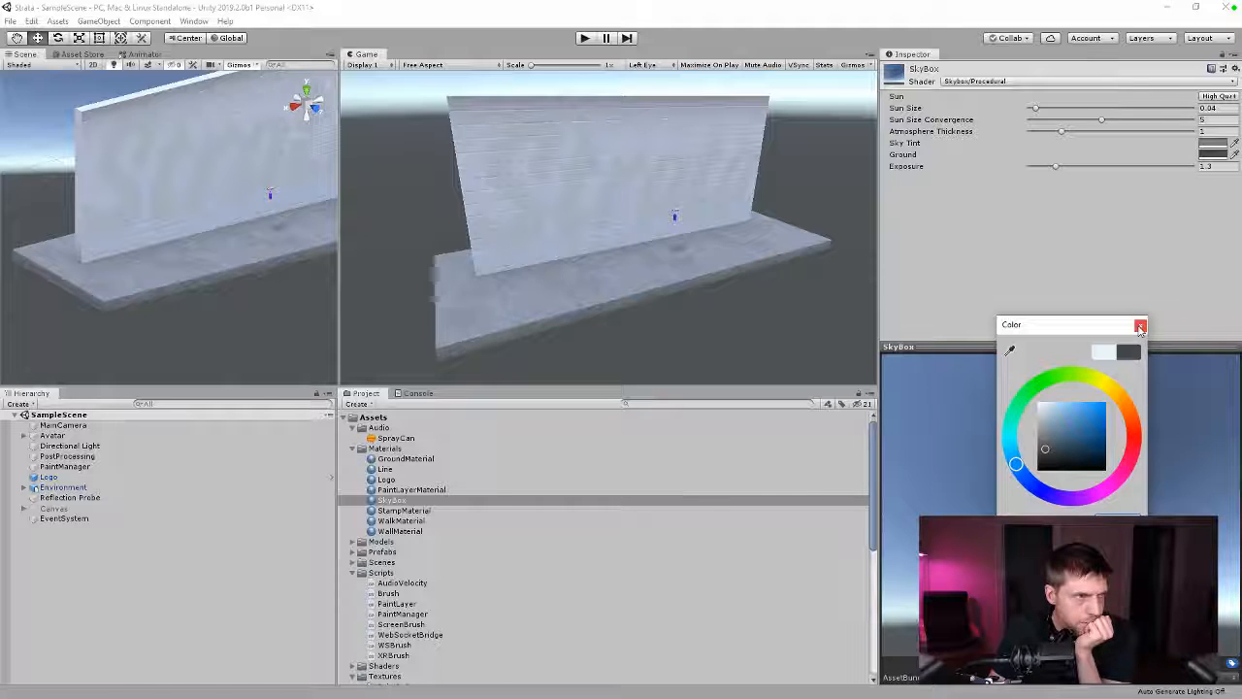
left_click(1140, 326)
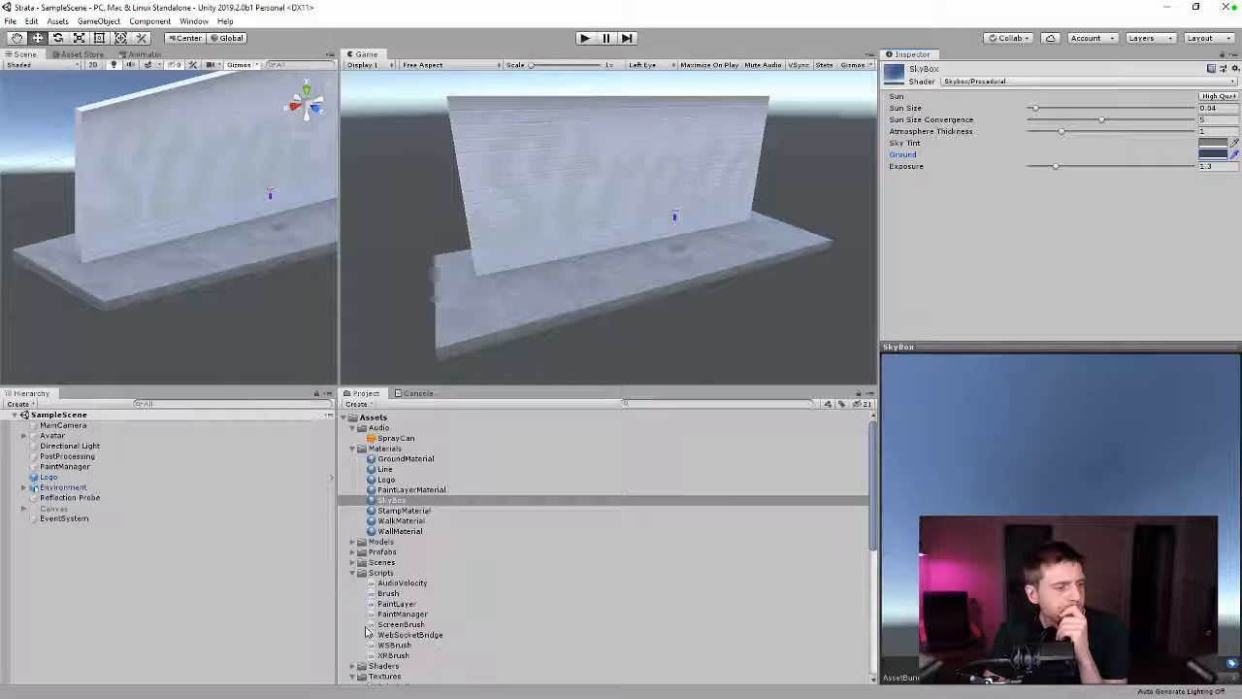
Step: Collapse the Audio, Materials and top-level Assets folders in the project's asset tree
left_click(353, 427)
left_click(352, 448)
left_click(347, 418)
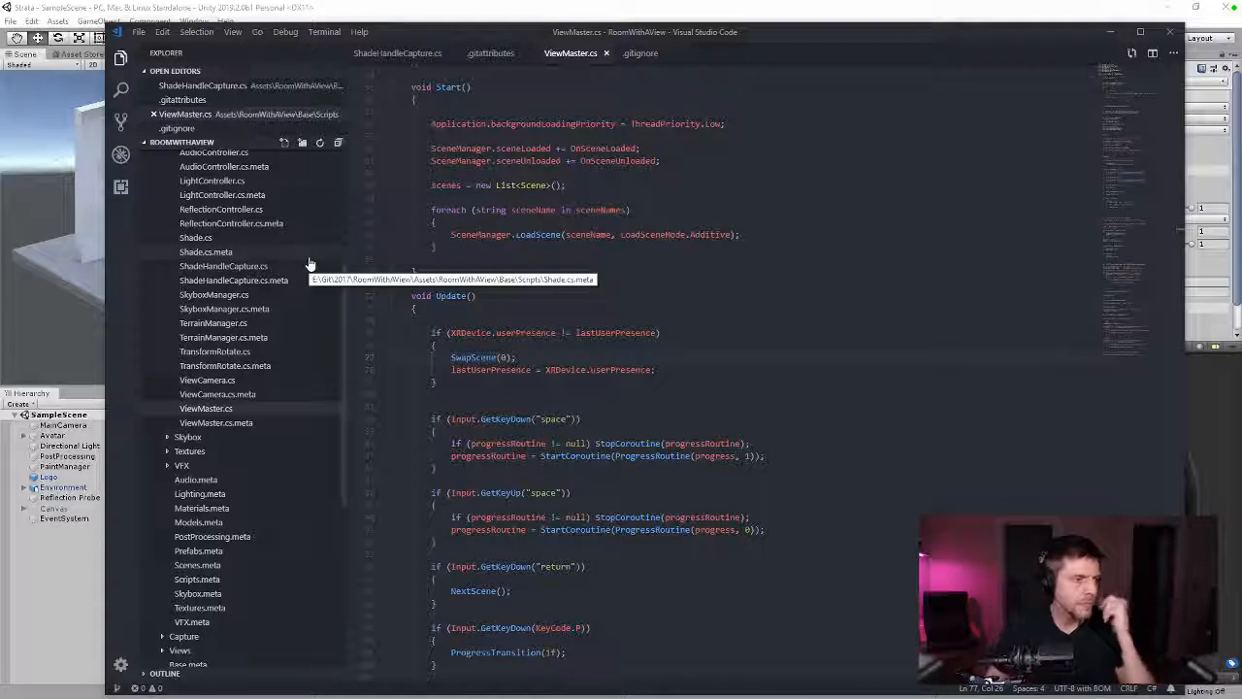
Step: Look through RoomWithAView's ViewMaster.cs in Visual Studio Code, and close the editor window
scroll(631, 368, "up", 11)
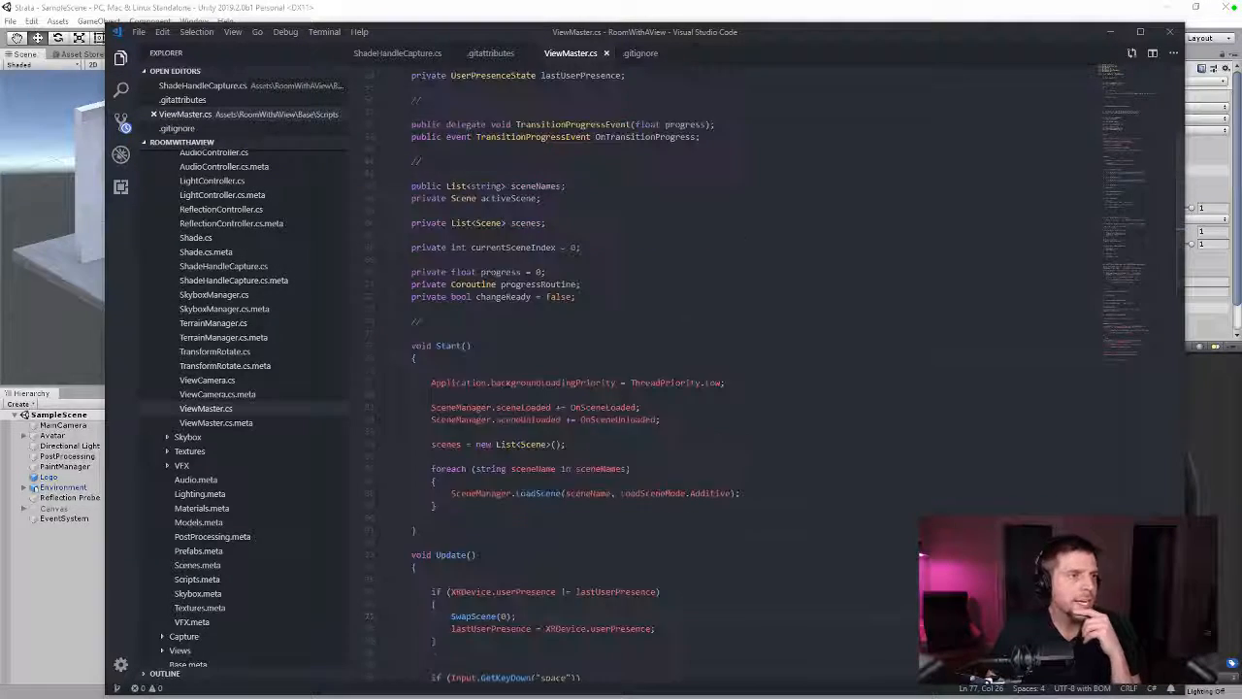
scroll(631, 369, "down", 18)
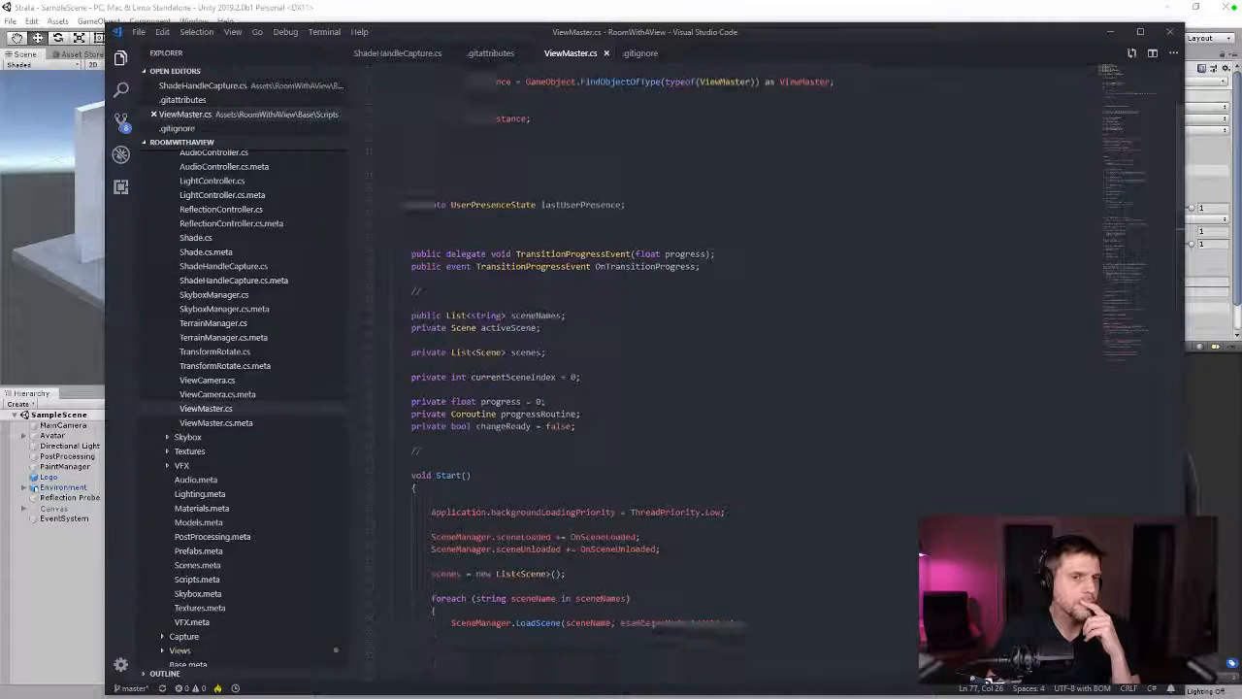
scroll(630, 369, "down", 14)
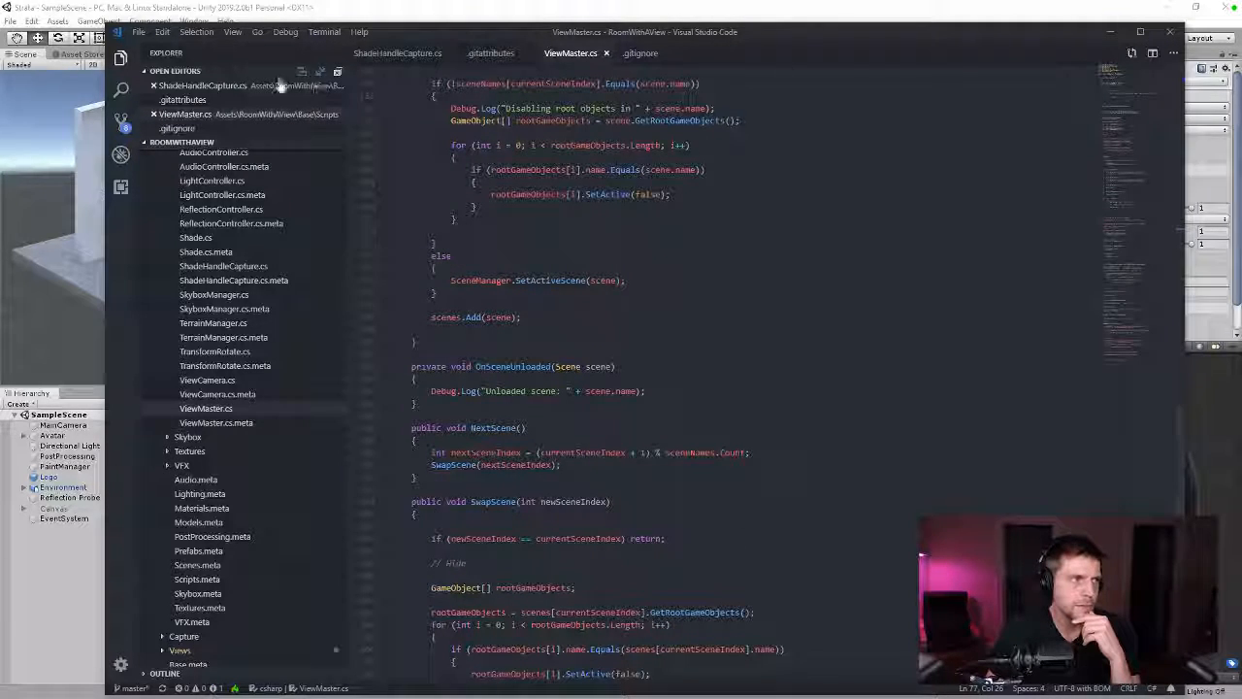
left_click(1170, 37)
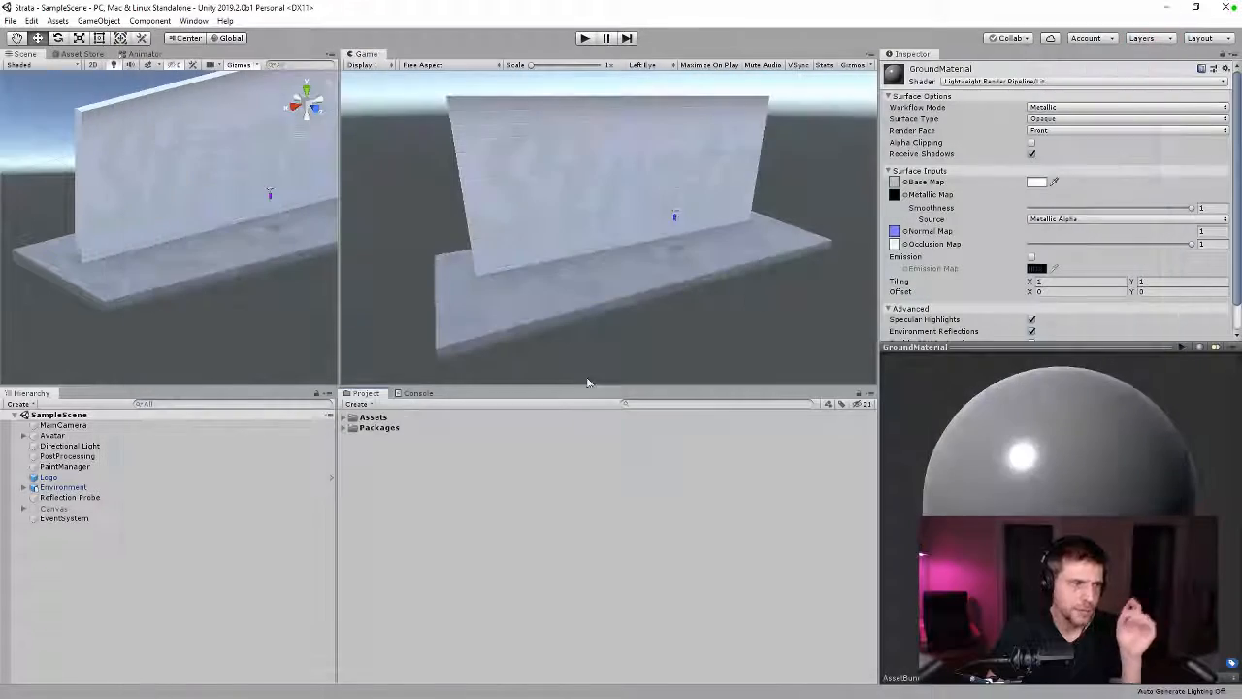
Step: Open Strata's PaintLayer.cs script in Visual Studio Code, and read through the code of PaintManager.cs
double_click(396, 592)
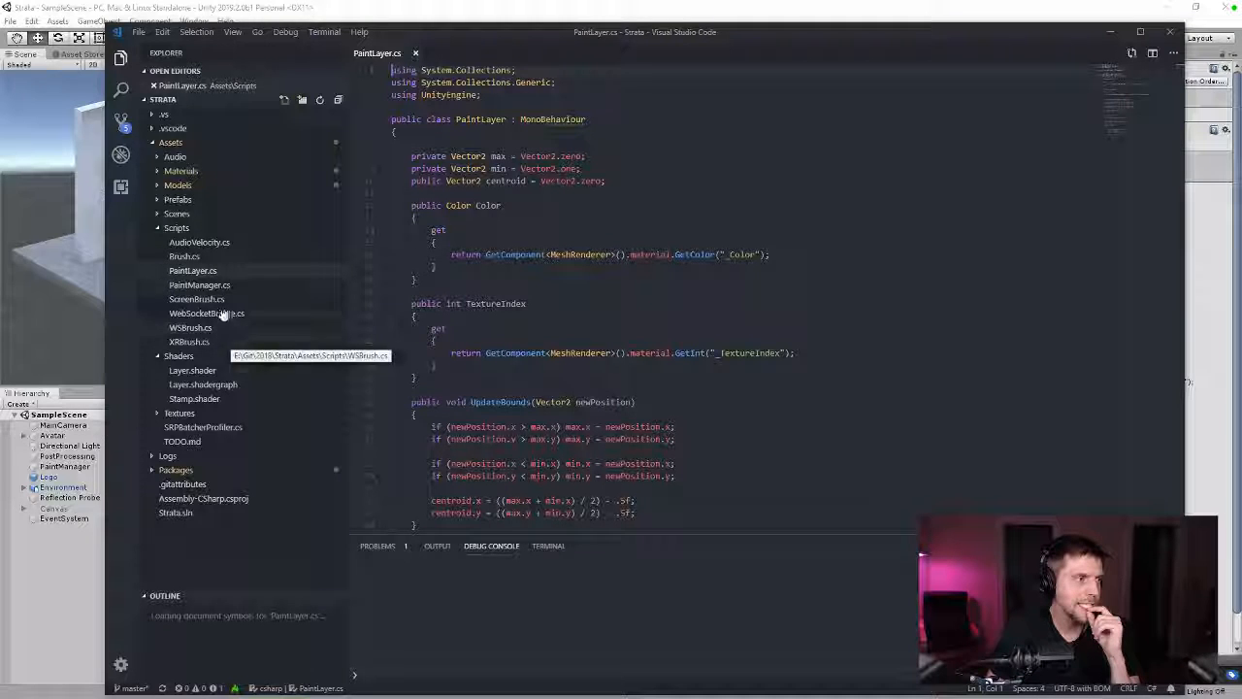
left_click(200, 285)
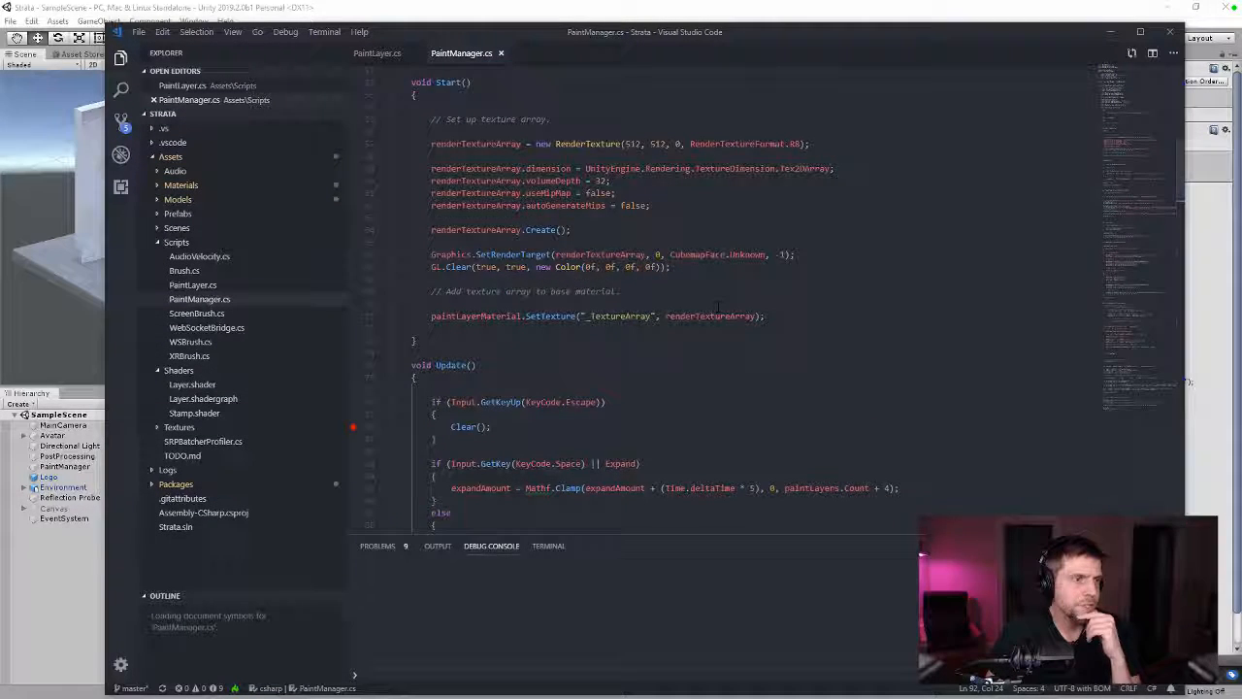
scroll(718, 309, "down", 5)
scroll(719, 275, "down", 10)
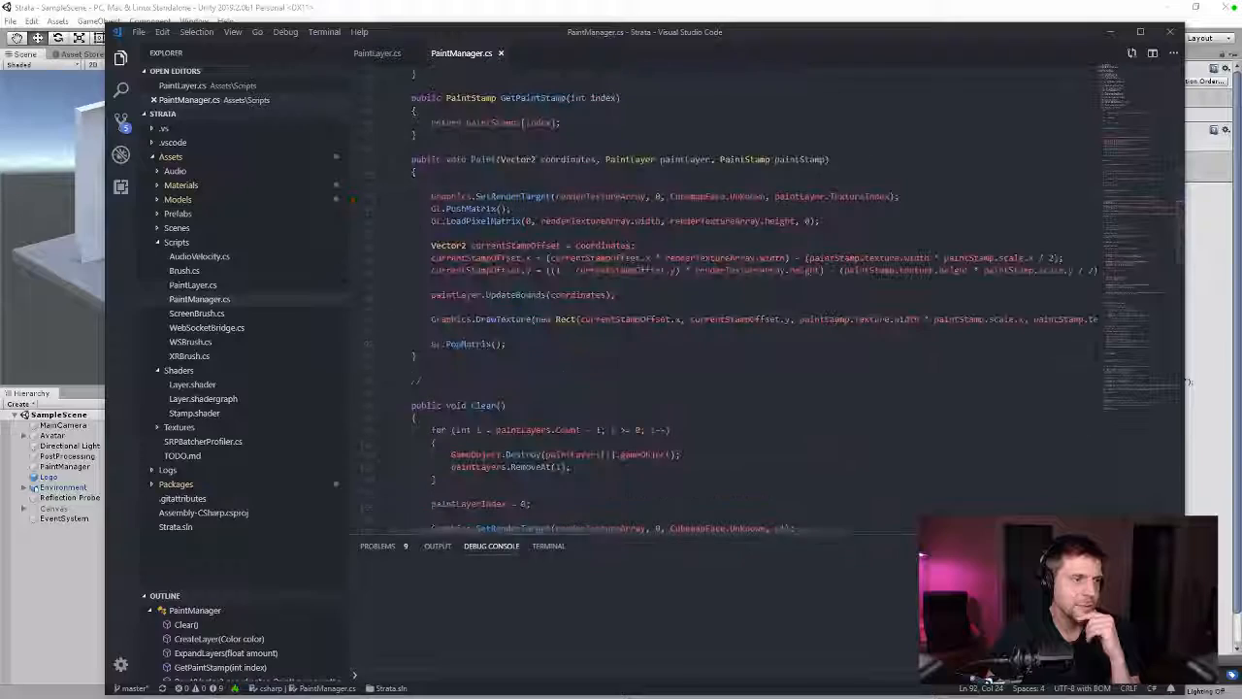
Step: Read back through the Paint, Update and Start methods in PaintManager.cs
scroll(718, 281, "up", 15)
scroll(719, 306, "down", 3)
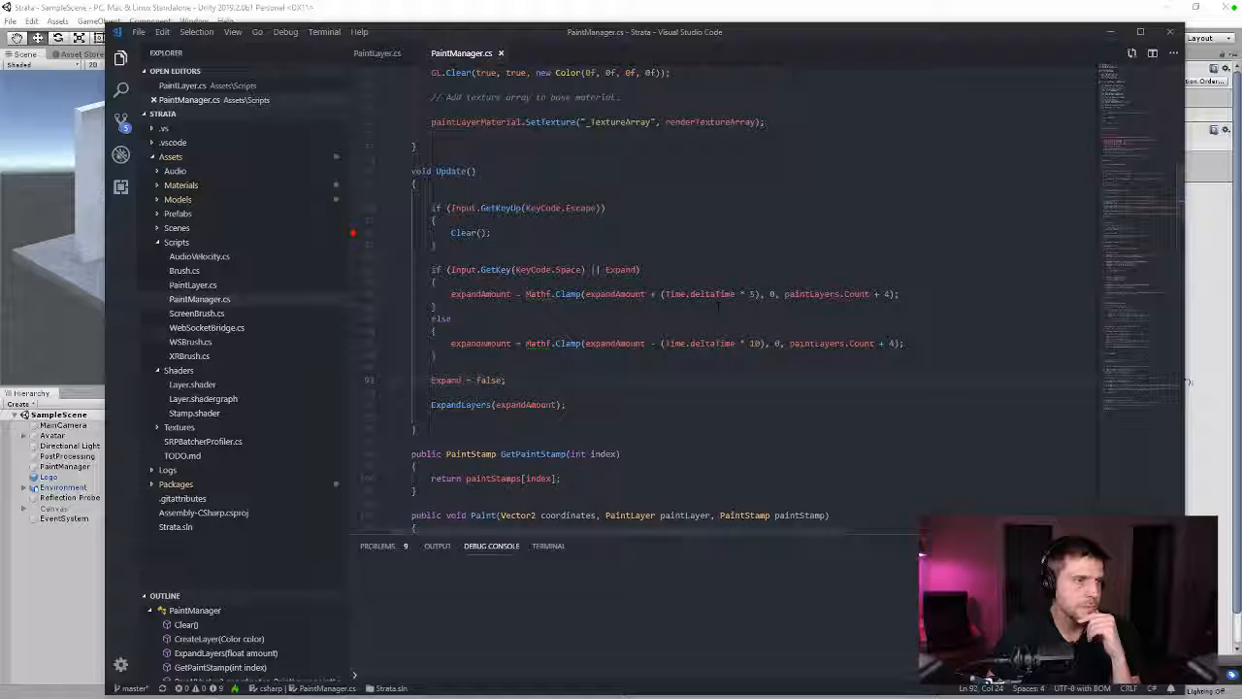
scroll(718, 306, "up", 9)
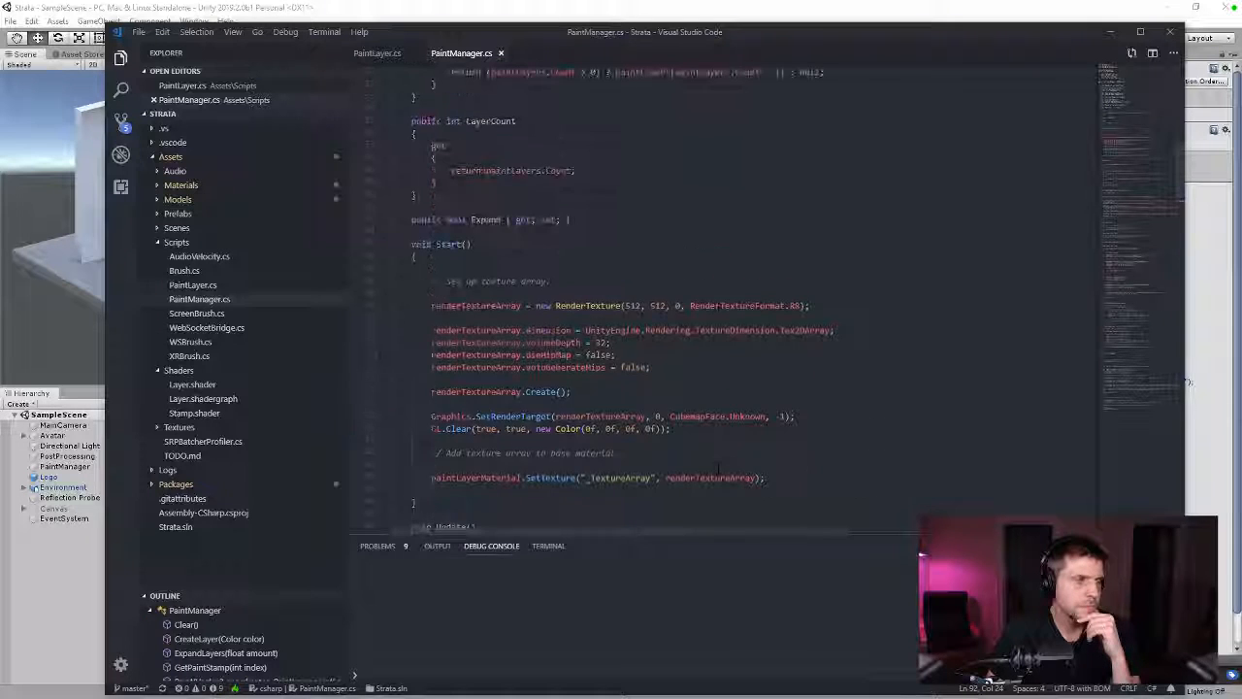
Step: Open Brush.cs, add a "float amount" parameter after paintStamp in its Paint method, and save the file
left_click(199, 273)
scroll(881, 359, "down", 4)
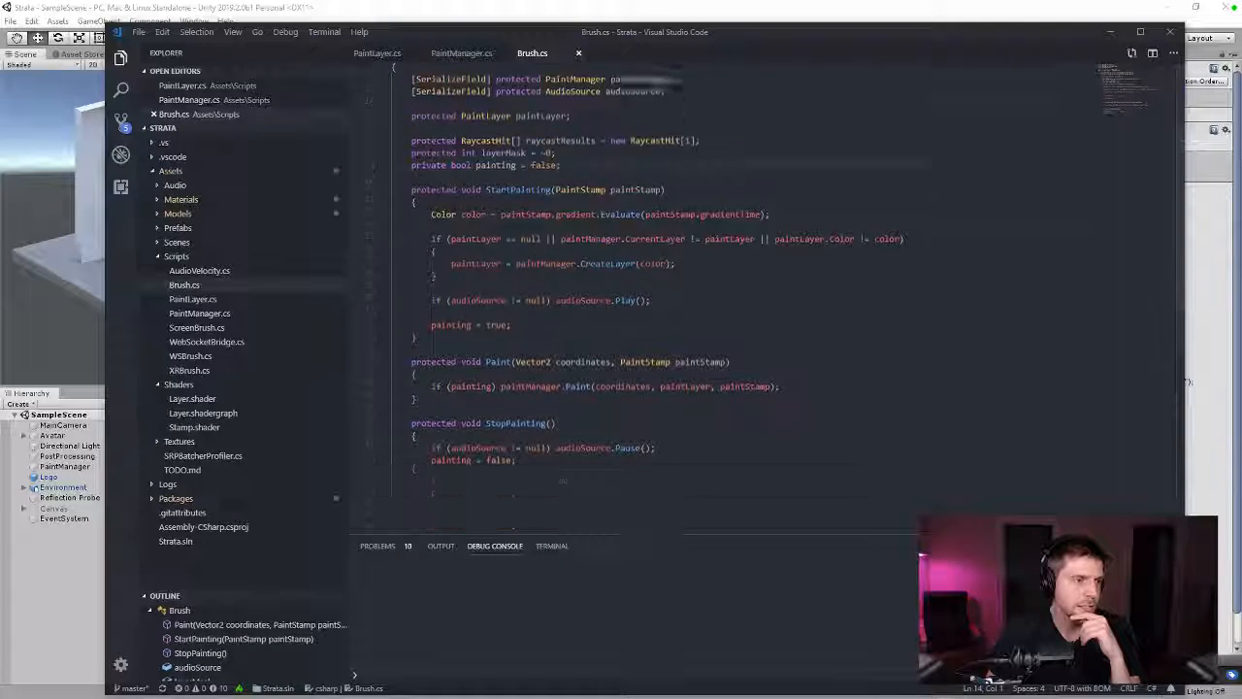
scroll(881, 359, "up", 1)
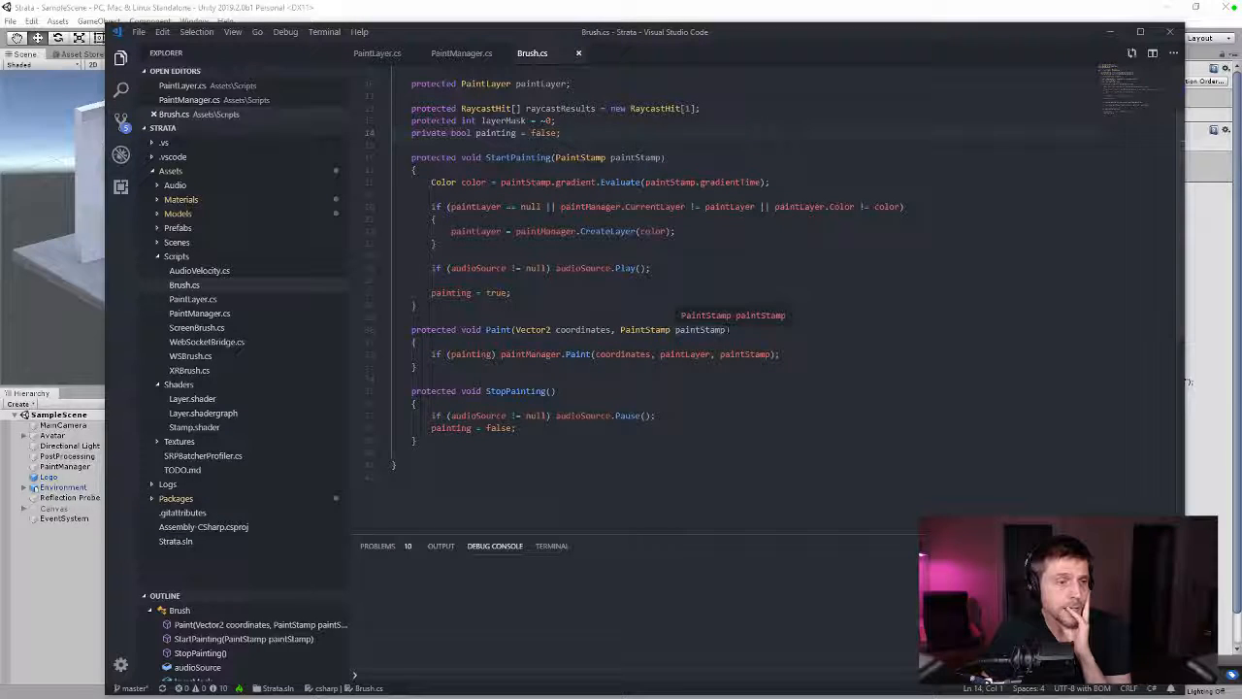
left_click(729, 330)
type(", float amount")
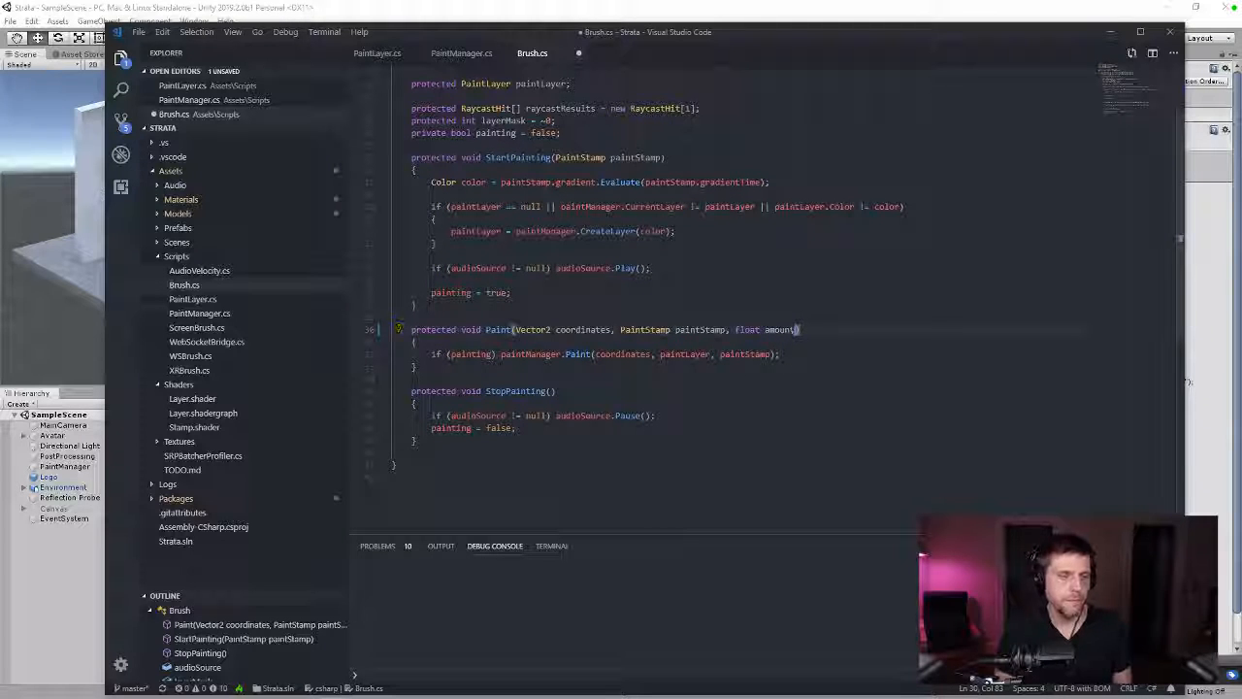
key("ctrl+s")
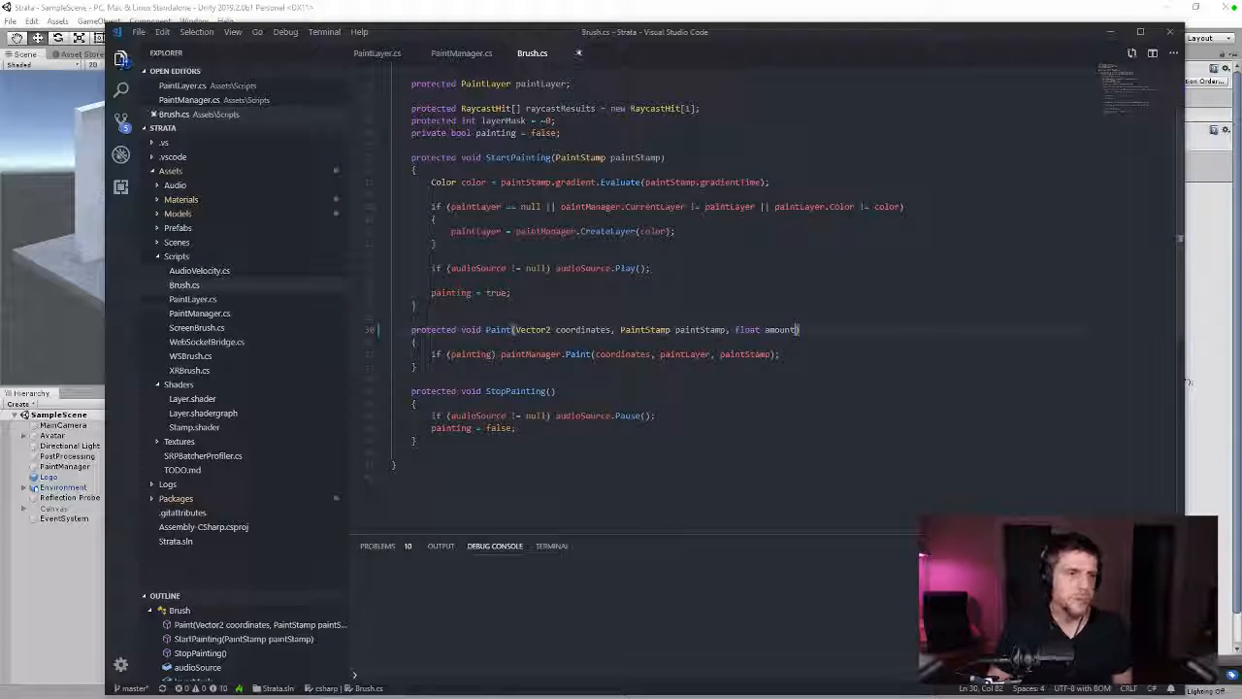
Step: Rename the new parameter of Brush.cs's Paint method to scale, and pass scale as the last argument of the paintManager.Paint call
left_click(774, 355)
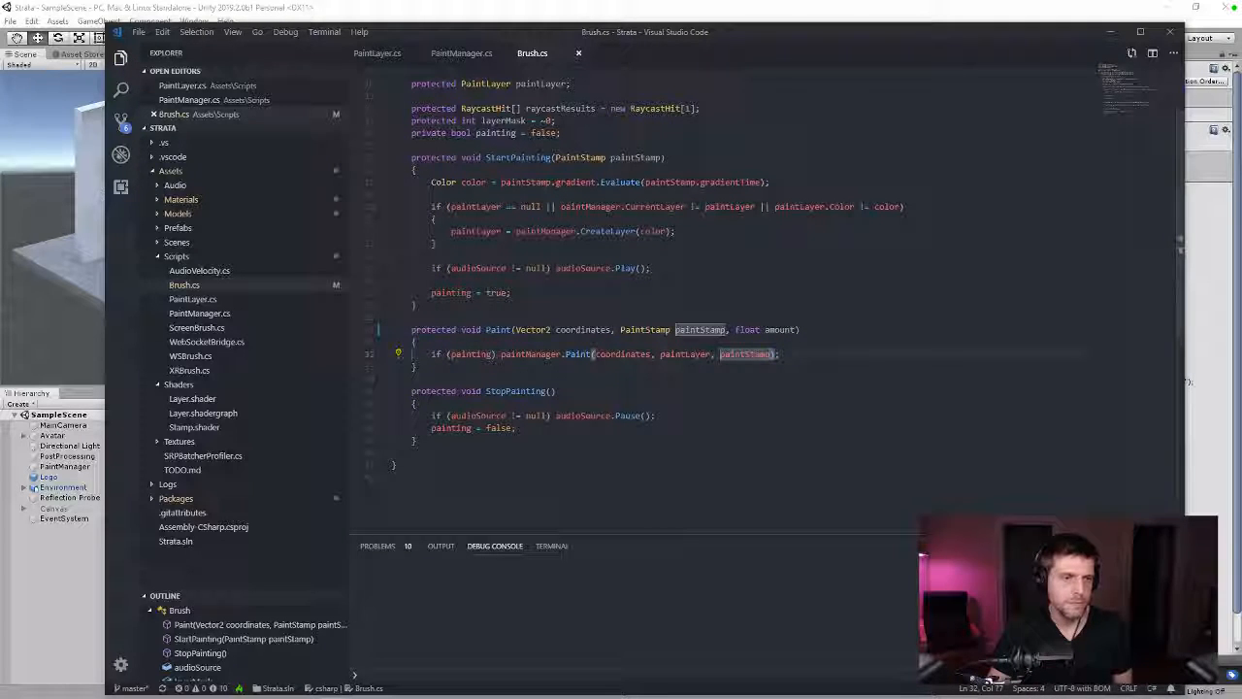
double_click(781, 329)
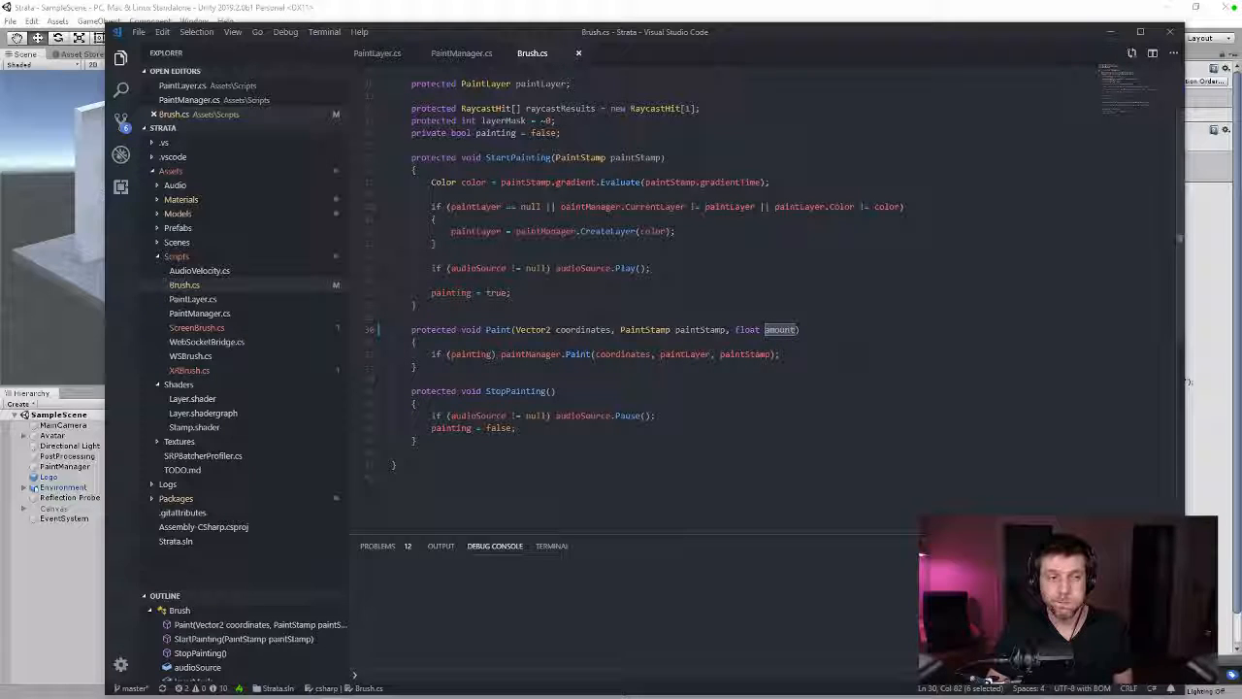
type("scale")
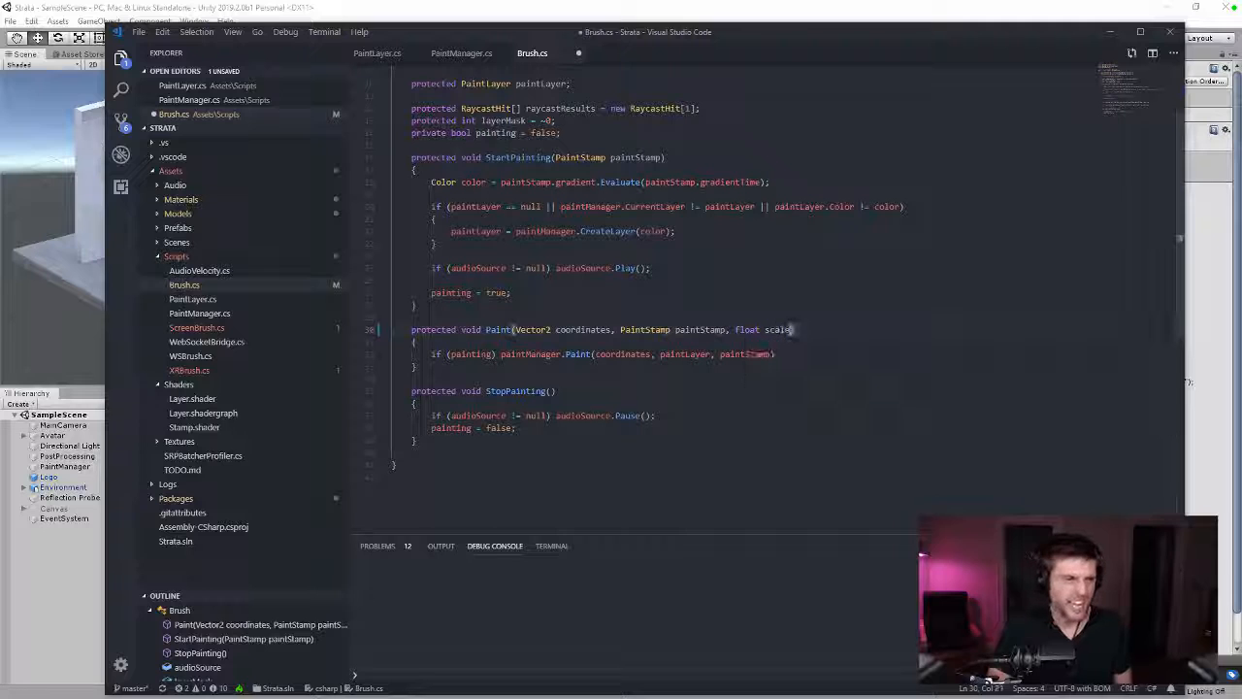
double_click(778, 329)
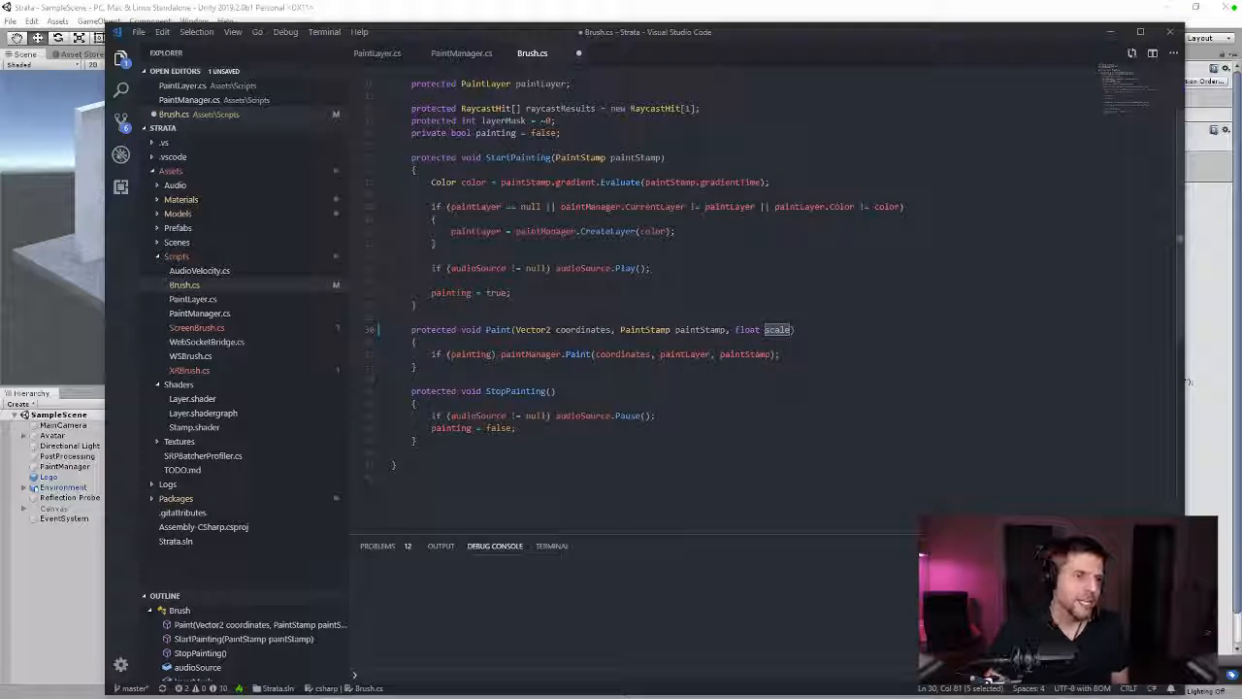
left_click(771, 355)
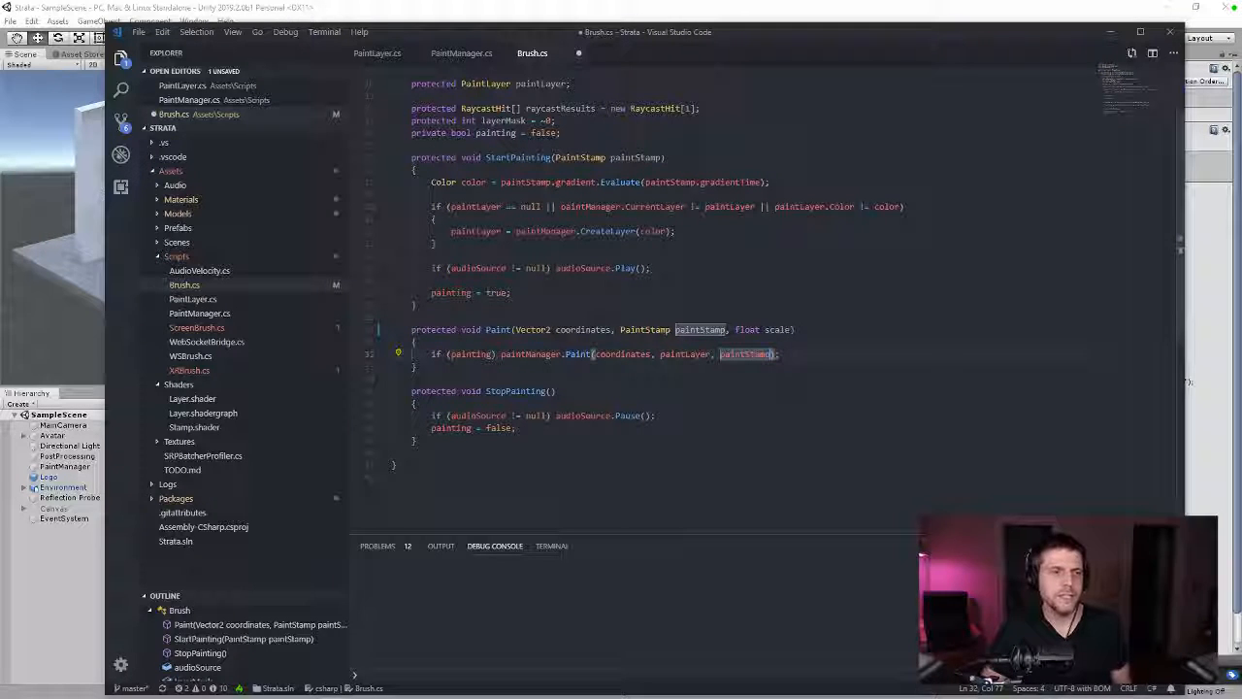
type(", scale")
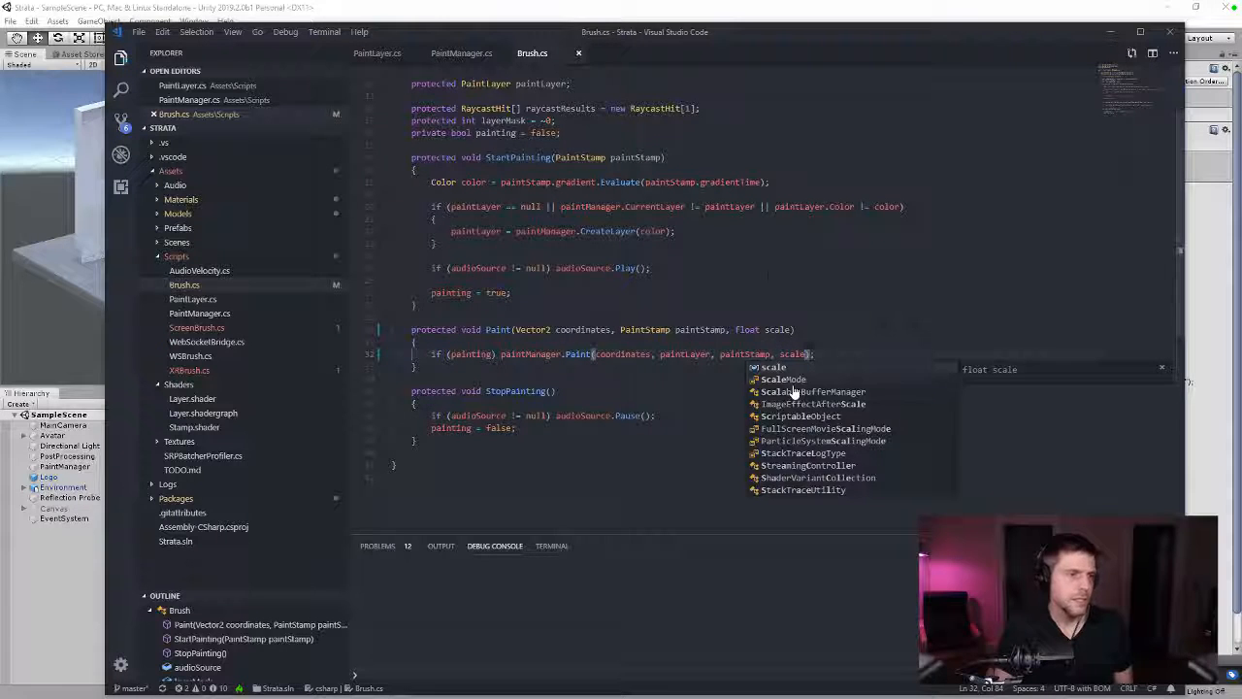
Step: Go to the definition of Paint in PaintManager.cs and add a "float scale" parameter after paintStamp
scroll(621, 291, "up", 1)
left_click(437, 276)
right_click(582, 389)
left_click(607, 404)
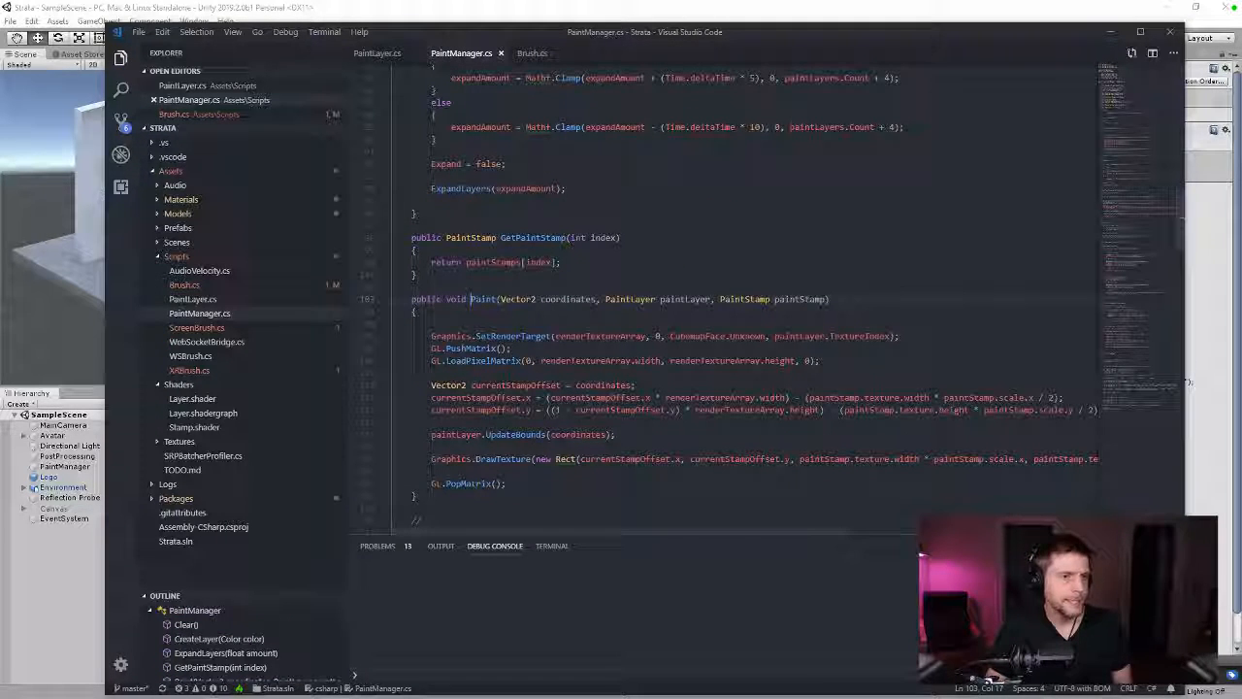
left_click(825, 299)
type(", scale")
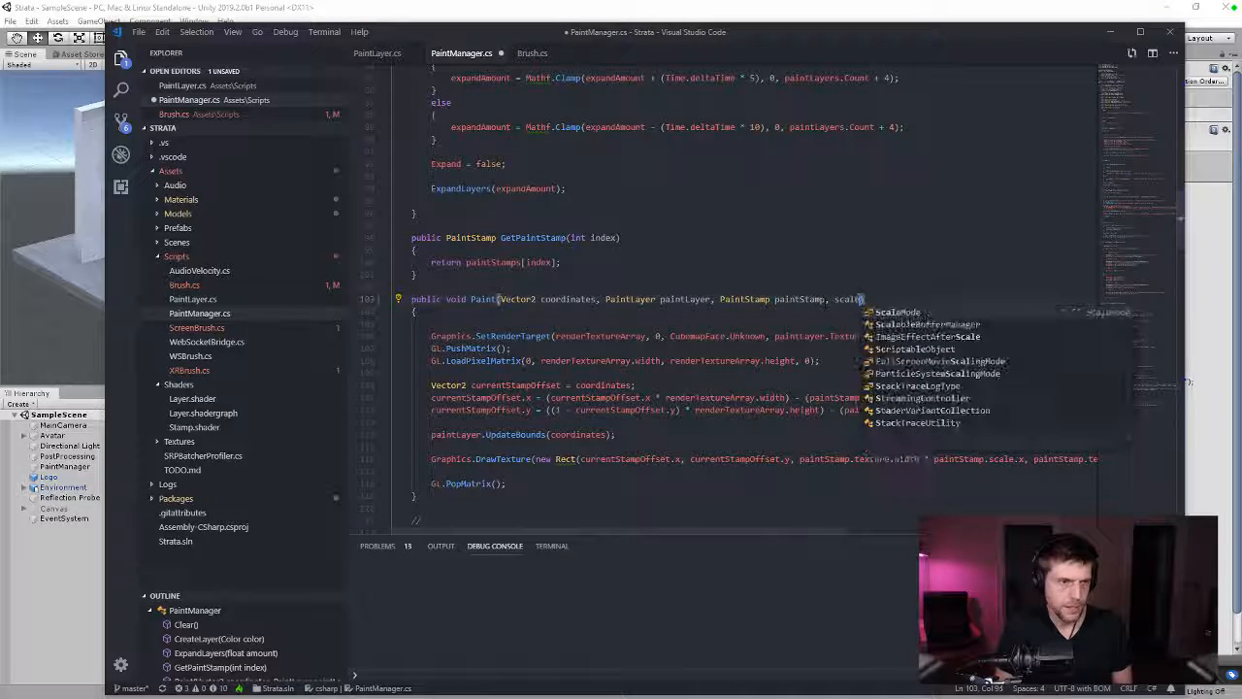
key("ctrl+s")
left_click(561, 262)
double_click(849, 299)
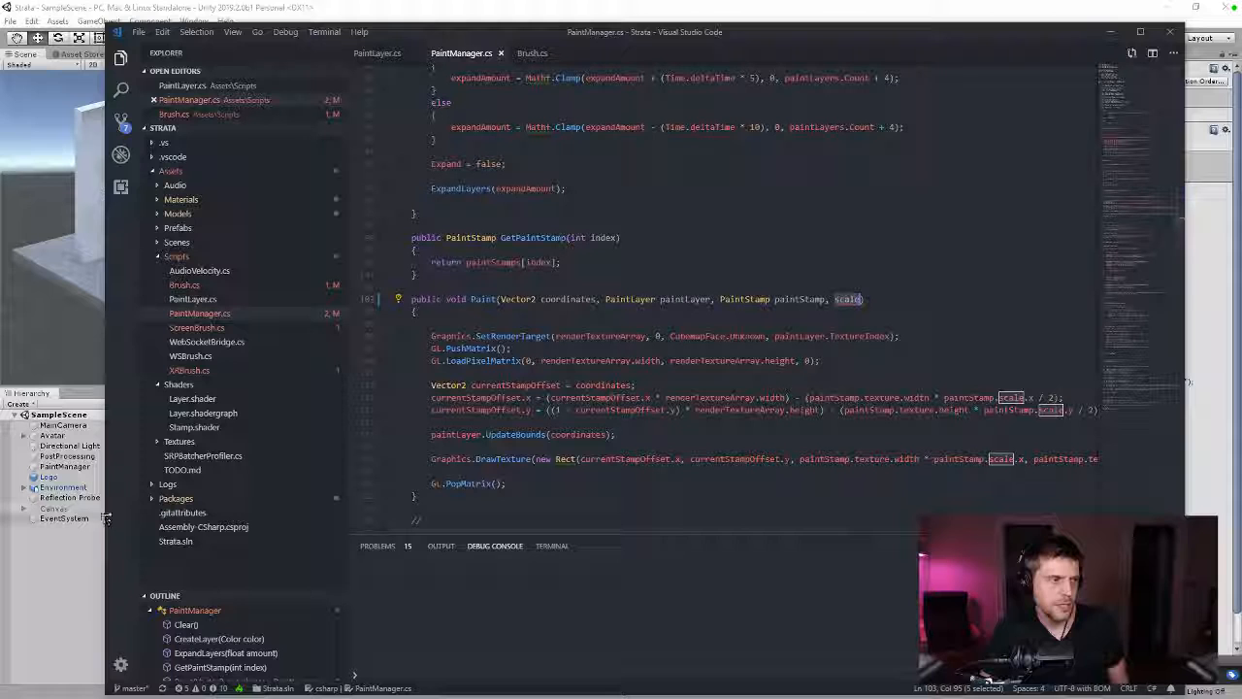
type("float s")
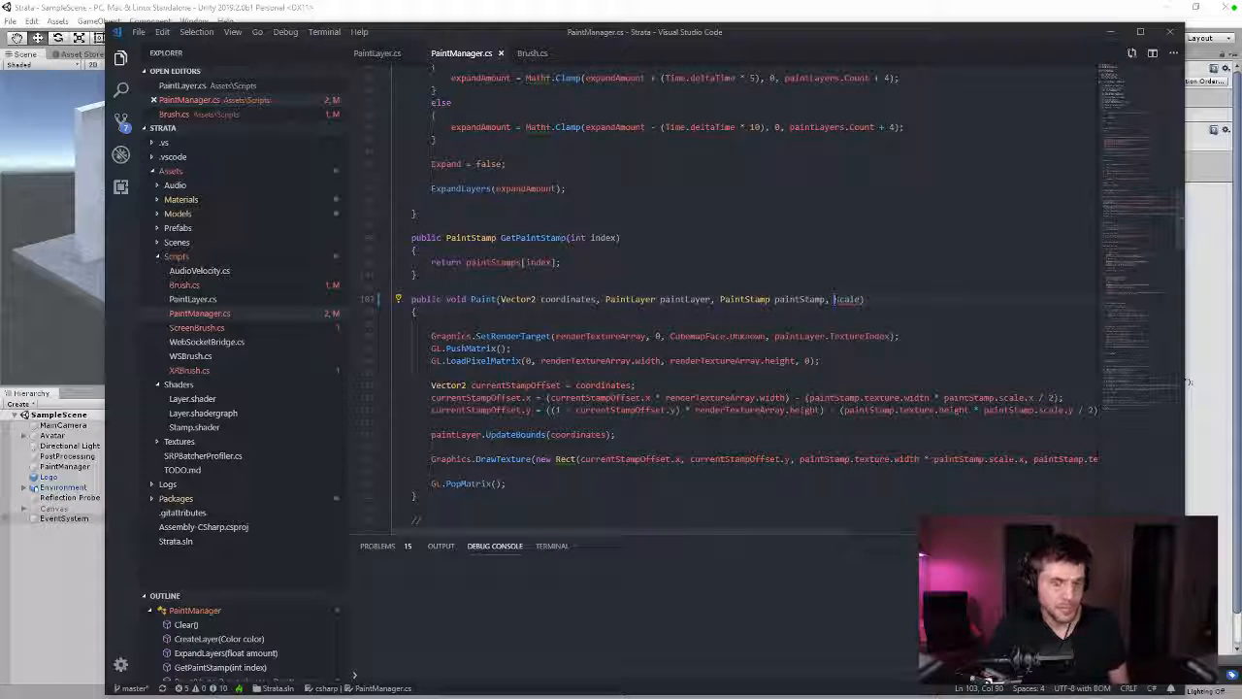
type("cale")
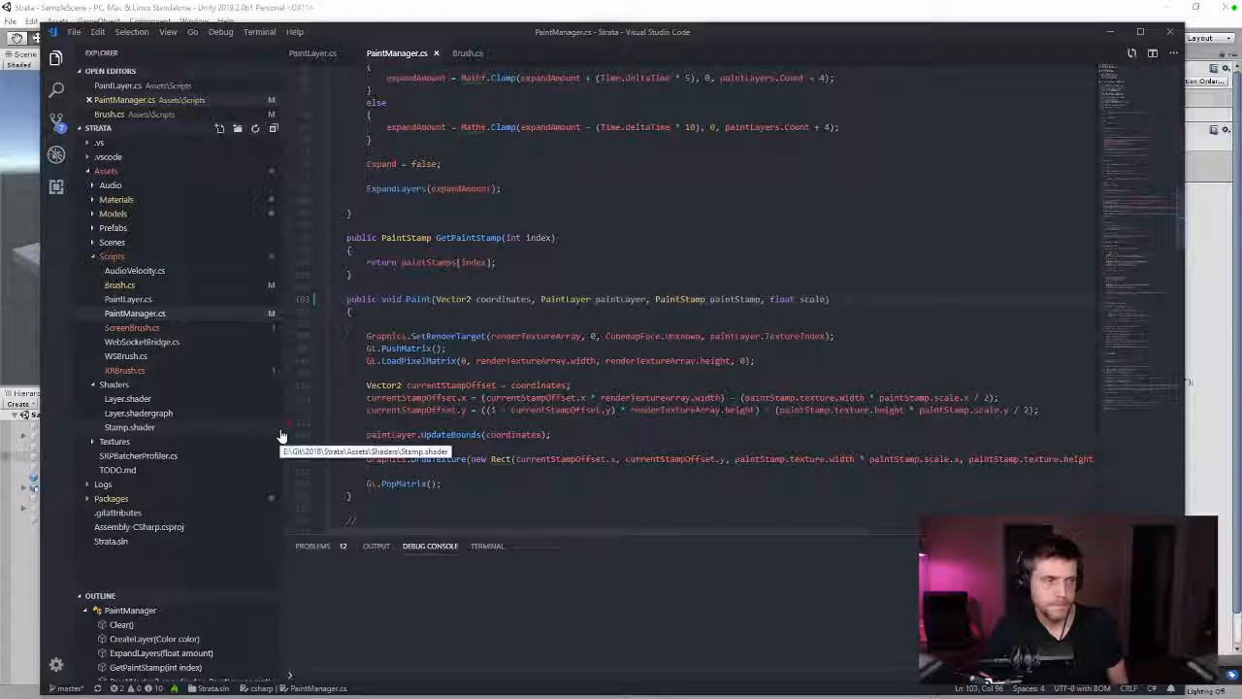
Step: Hide the file explorer and insert an indented empty line below the GL.LoadPixelMatrix call in the Paint method
key("ctrl+b")
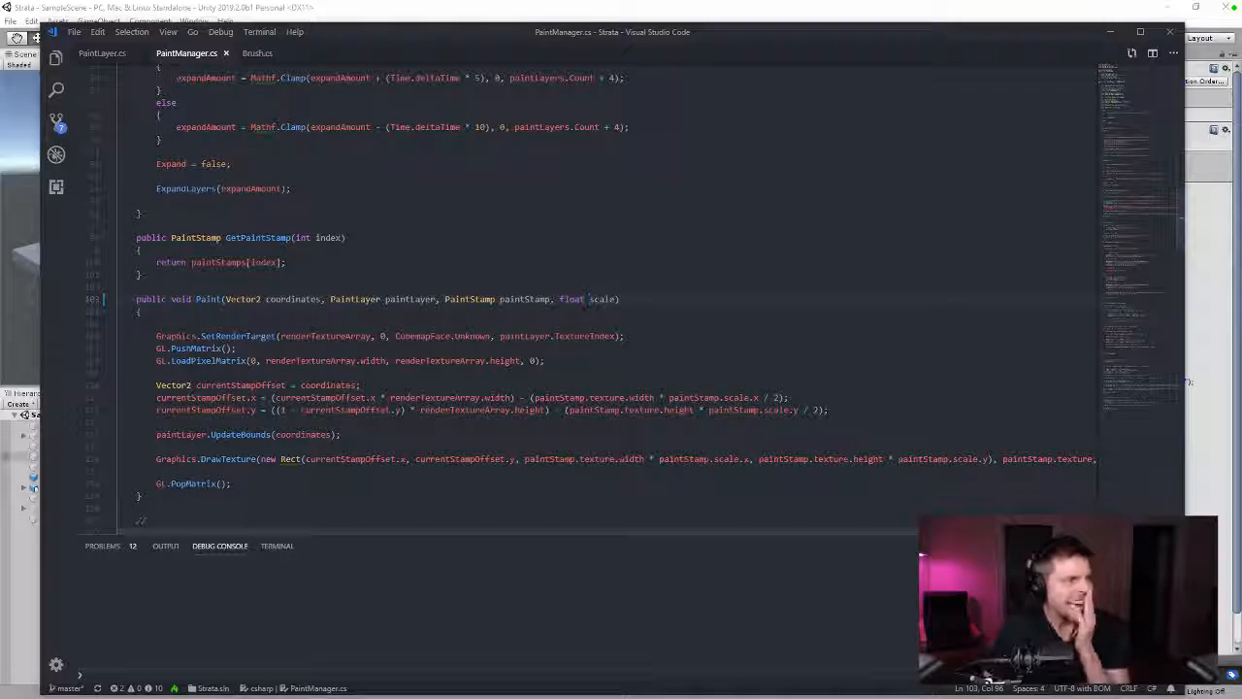
left_click(142, 312)
key("Down")
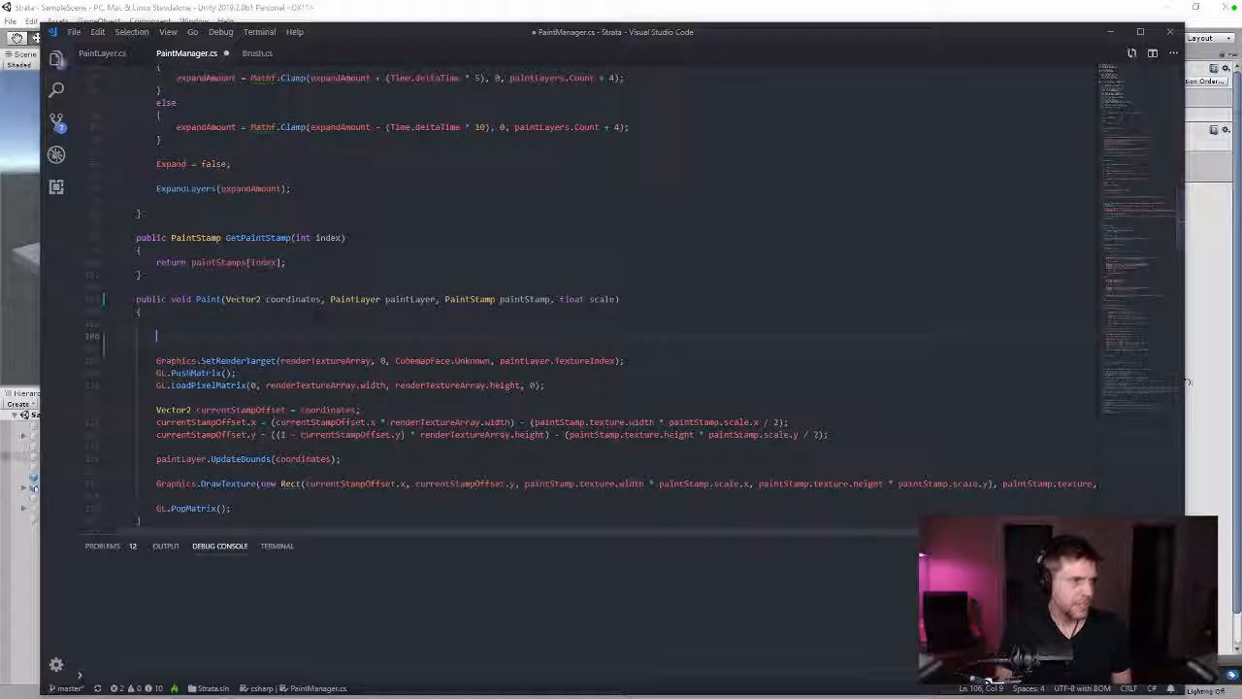
key("Return")
key("BackSpace")
key("Down")
key("Down")
key("Down")
key("Down")
key("Return")
key("Return")
key("Up")
key("Tab")
key("Tab")
type("float stampSc")
key("BackSpace")
key("BackSpace")
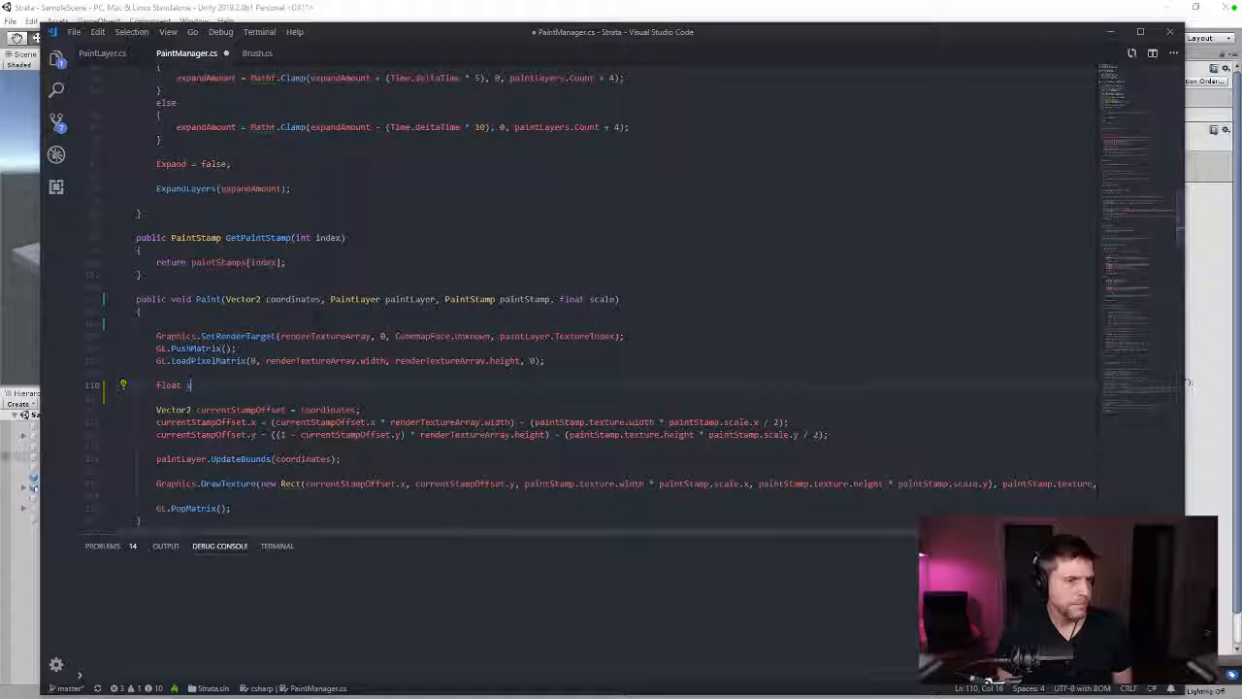
key("BackSpace")
key("BackSpace")
key("BackSpace")
Step: Begin a Vector2 declaration named stampScale on the empty line above currentStampOffset, up to the equals sign
type("Vect")
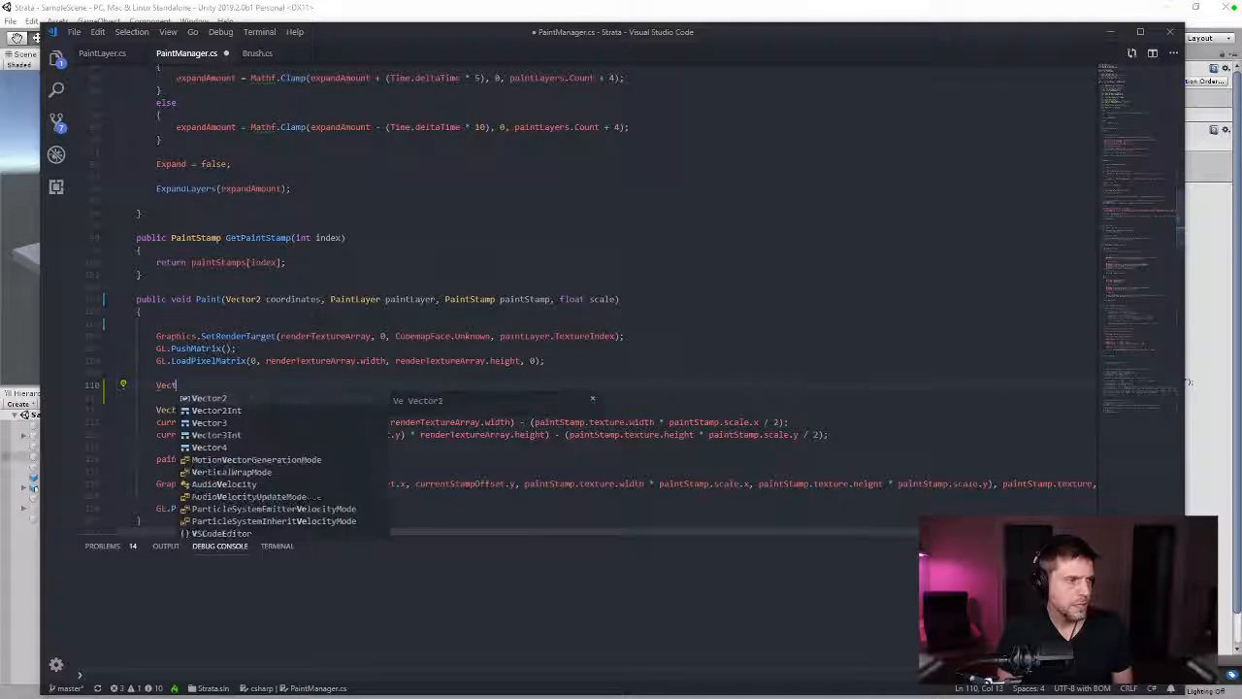
type("or2 ss")
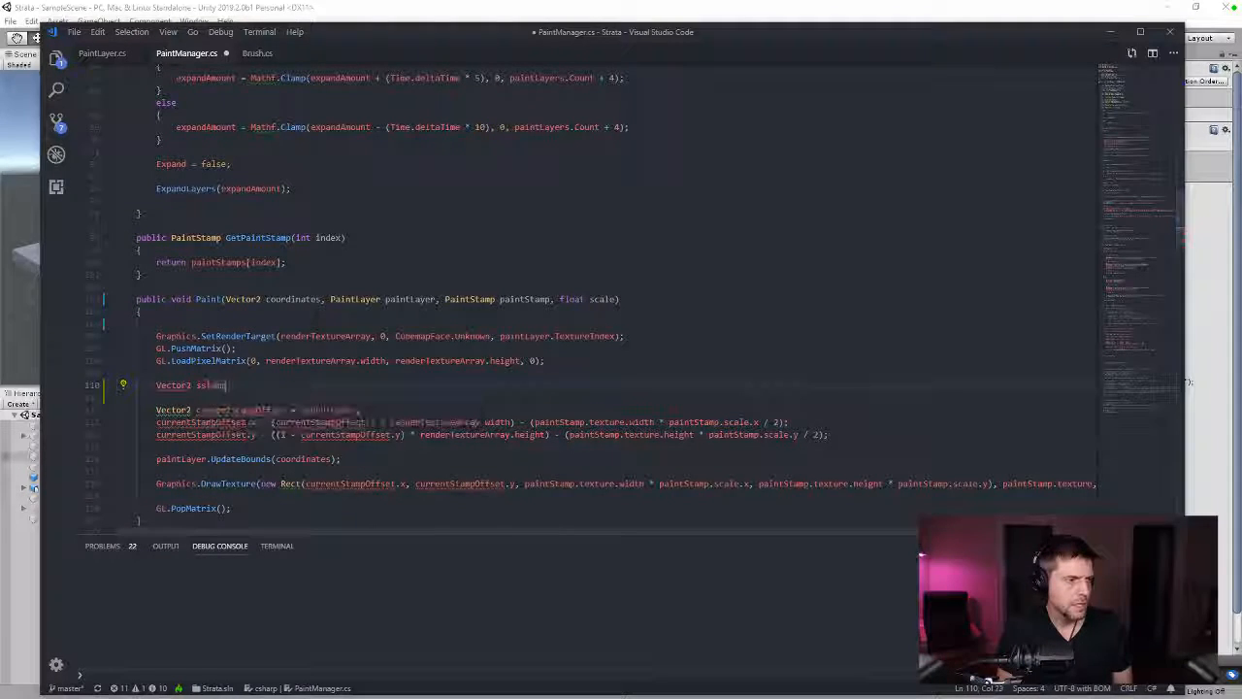
key("BackSpace")
type("tamps;")
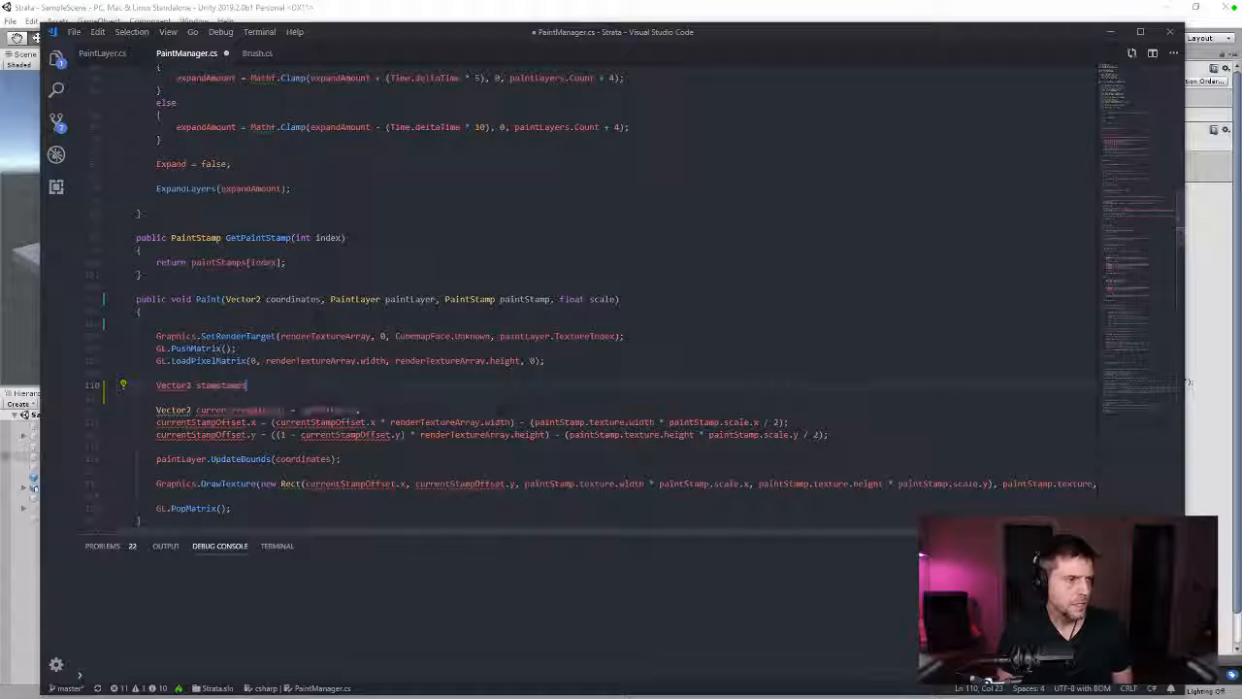
key("BackSpace")
key("BackSpace")
type("Scale ")
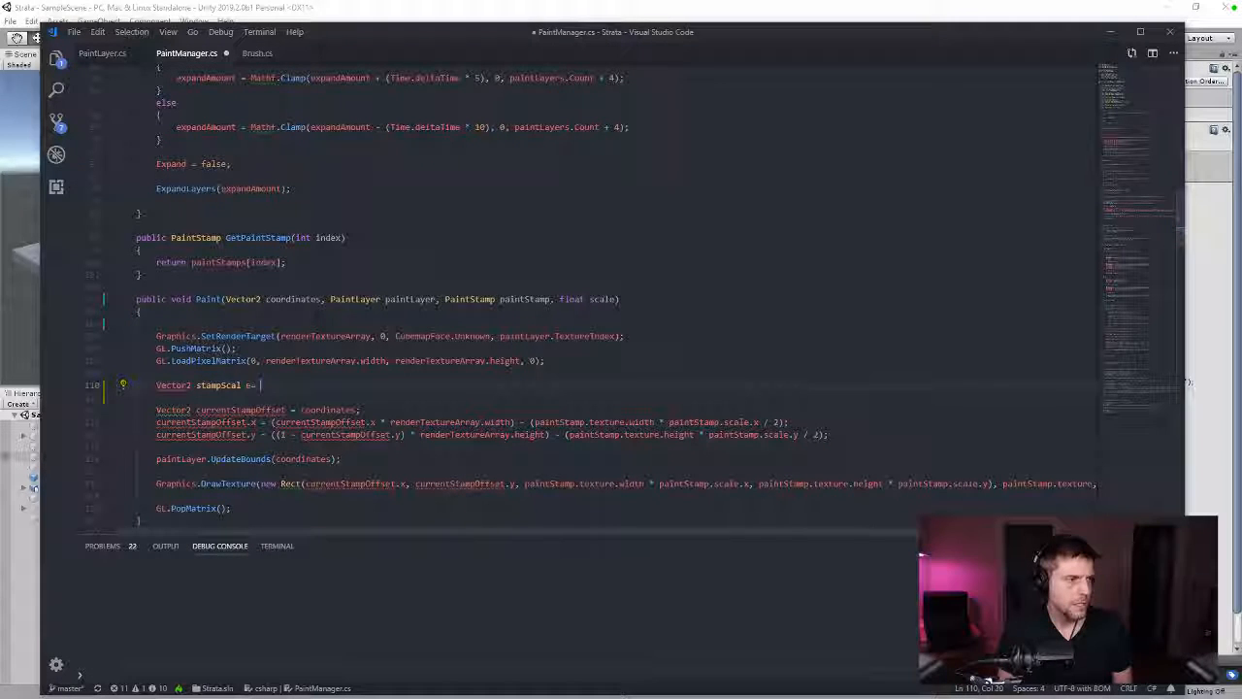
type("=")
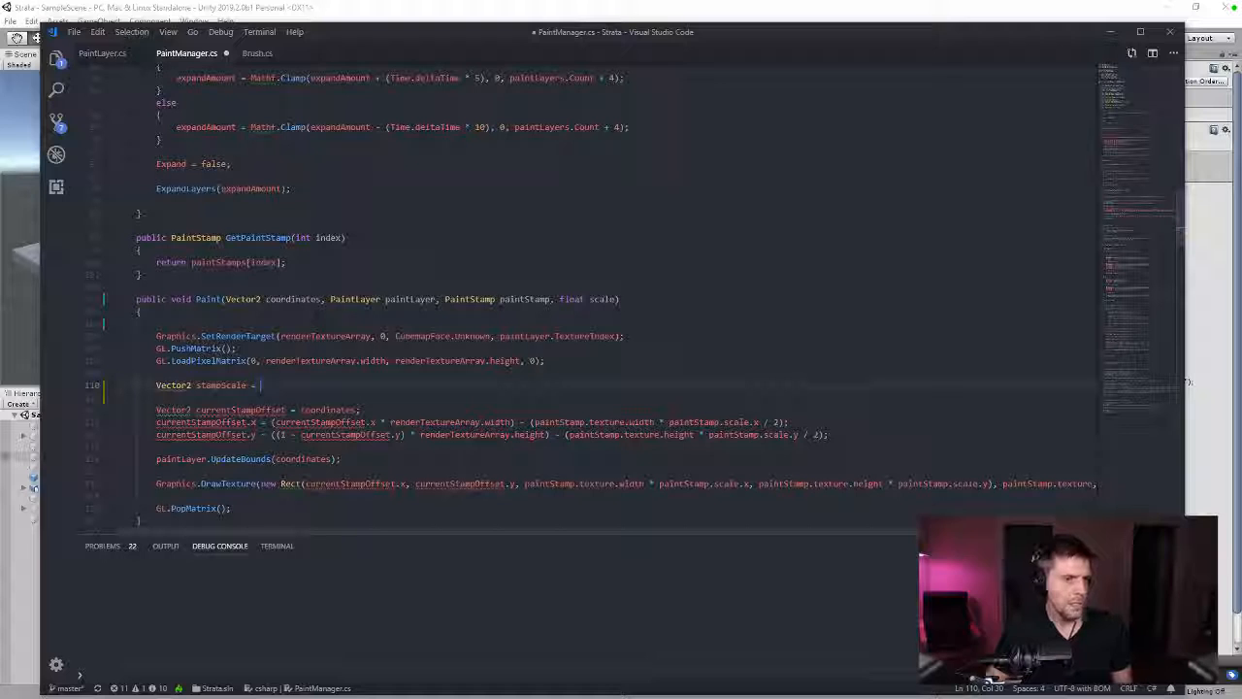
Step: Assign paintStamp.scale * scale to stampScale, reusing the expression from the offset calculation, and save PaintManager.cs
left_click_drag(749, 423, 668, 422)
key("ctrl+c")
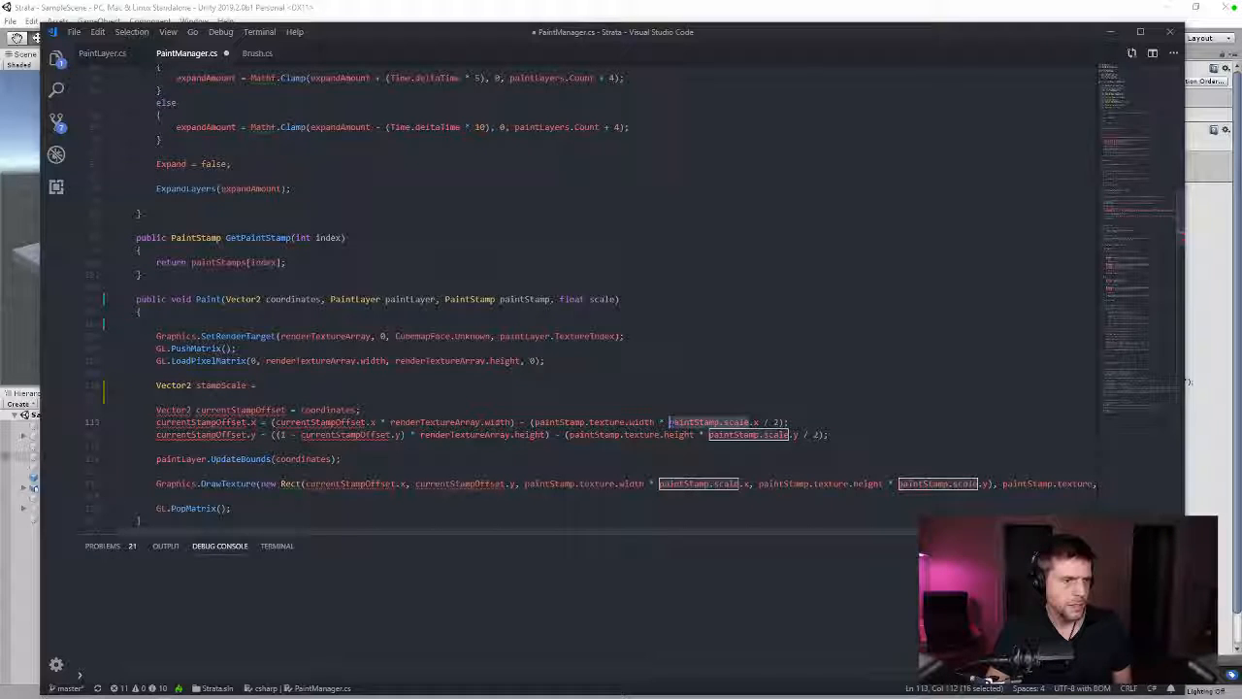
left_click(260, 385)
key("ctrl+v")
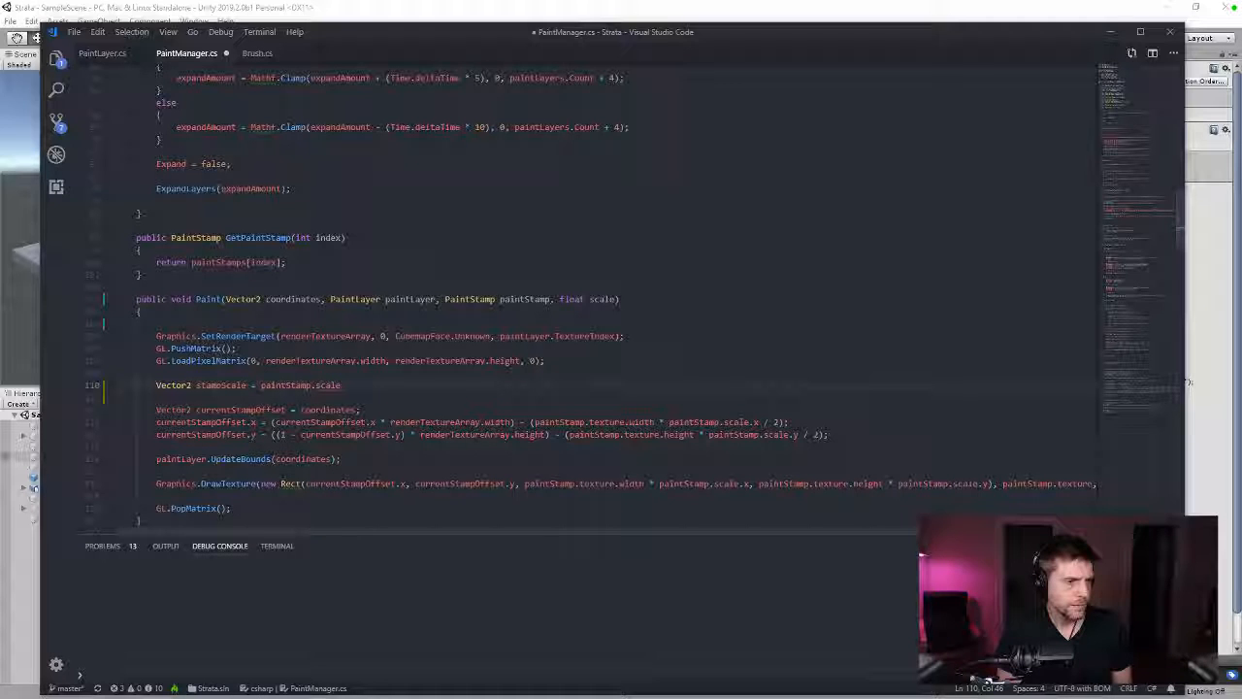
type("* scale;")
key("ctrl+s")
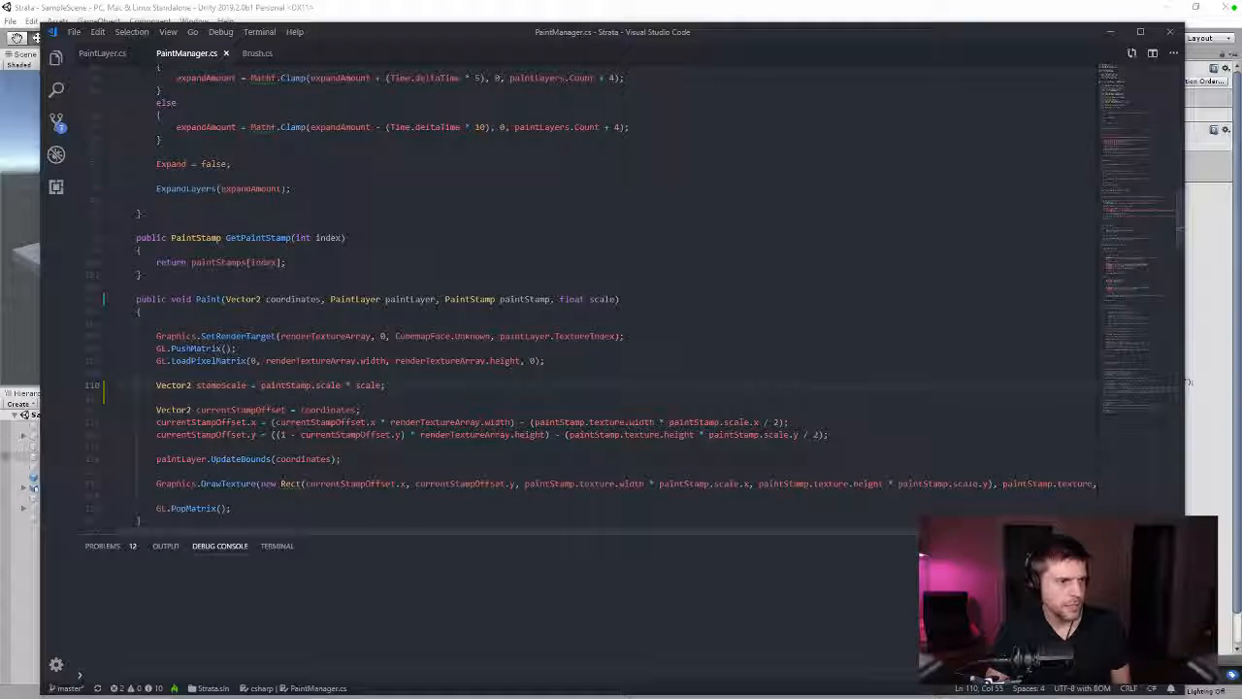
double_click(221, 385)
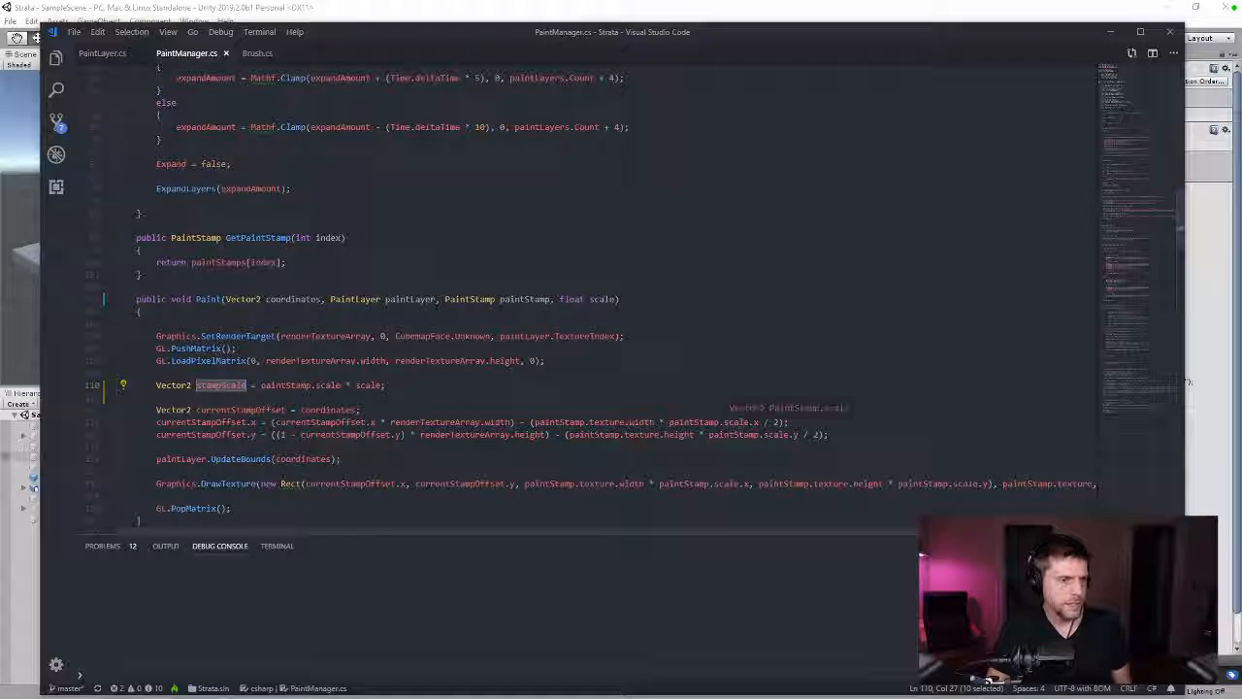
left_click_drag(669, 423, 752, 423)
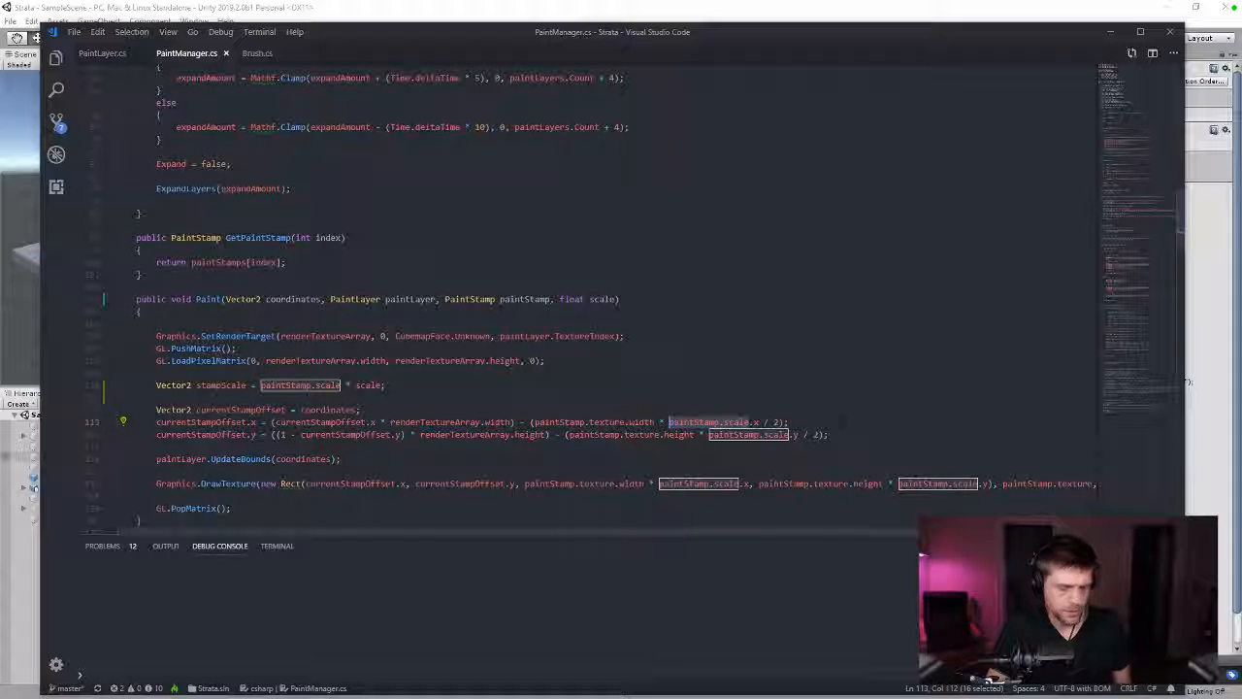
key("ctrl+shift+l")
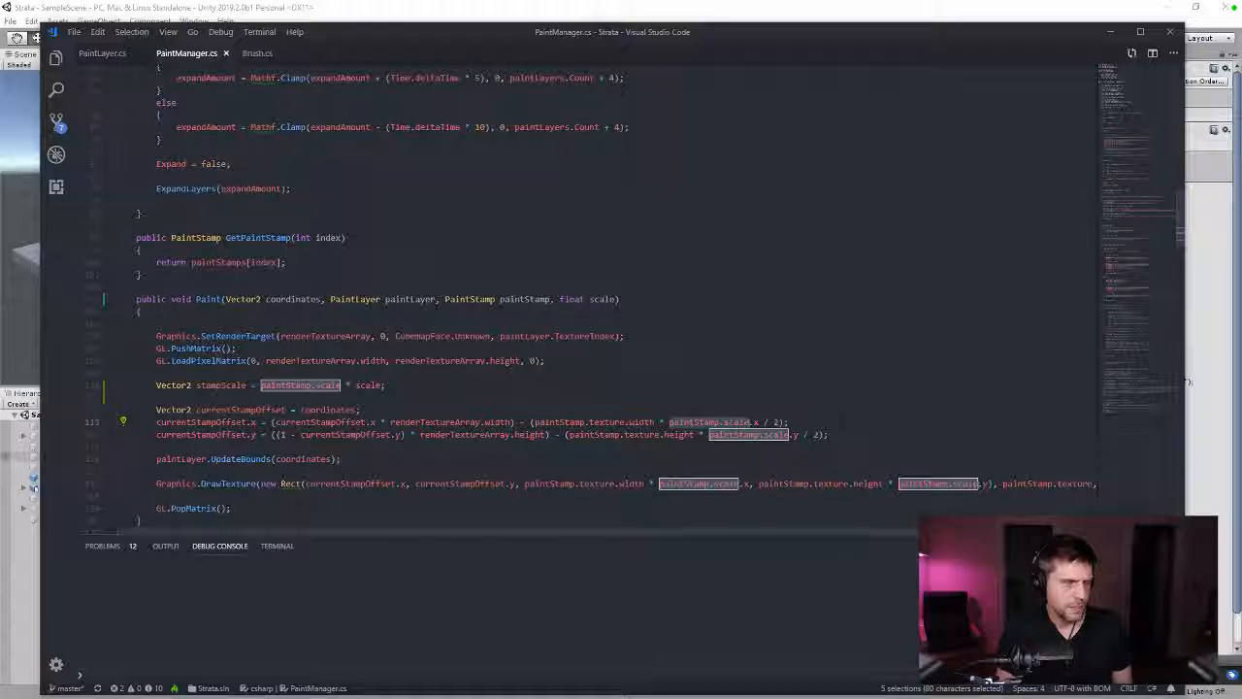
key("Escape")
key("shift+Left")
key("shift+Left")
key("shift+Left")
key("shift+Right")
key("shift+Right")
key("shift+Right")
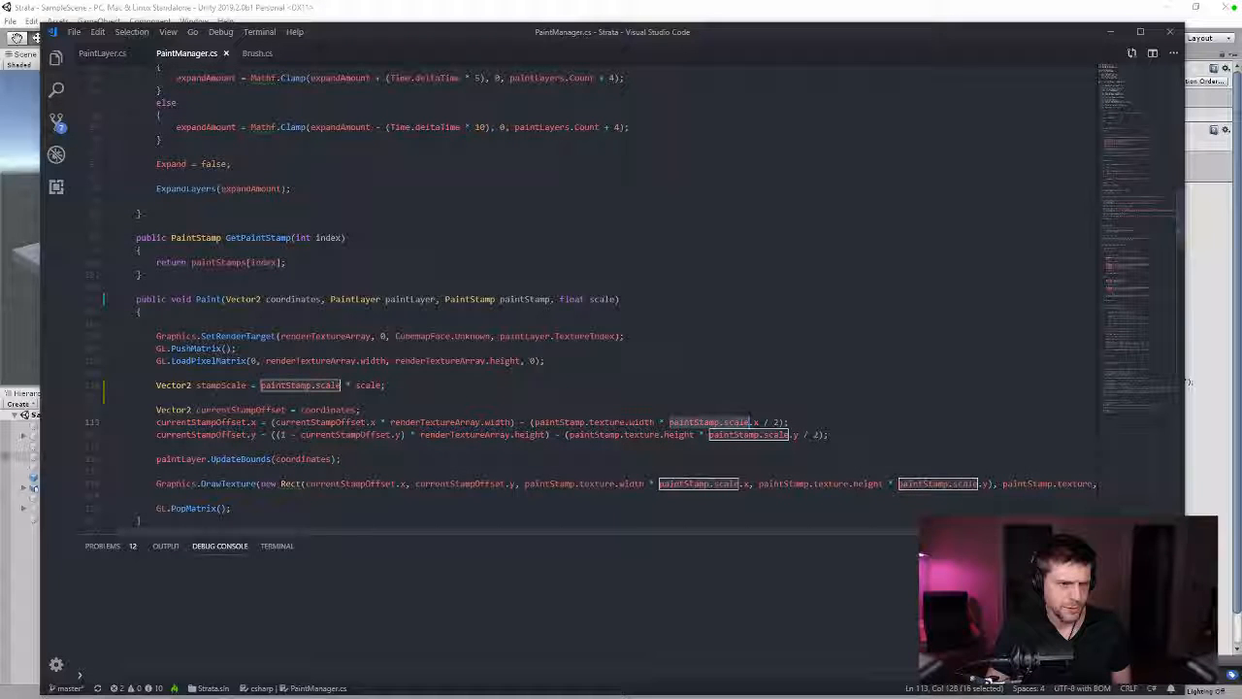
left_click(132, 32)
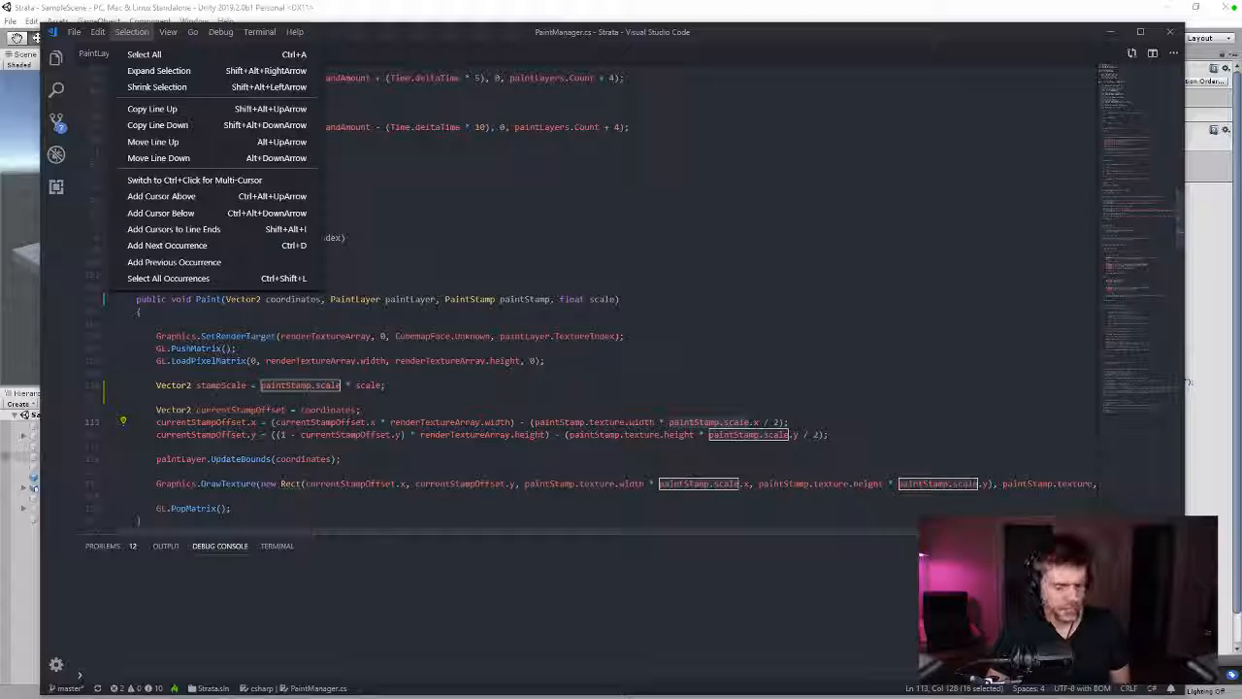
left_click(948, 275)
Step: Replace the four paintStamp.scale uses in the offset and Graphics.DrawTexture lines of PaintManager.cs's Paint method with paintStampScale
left_click_drag(750, 423, 669, 422)
key("ctrl+d")
key("ctrl+d")
key("ctrl+d")
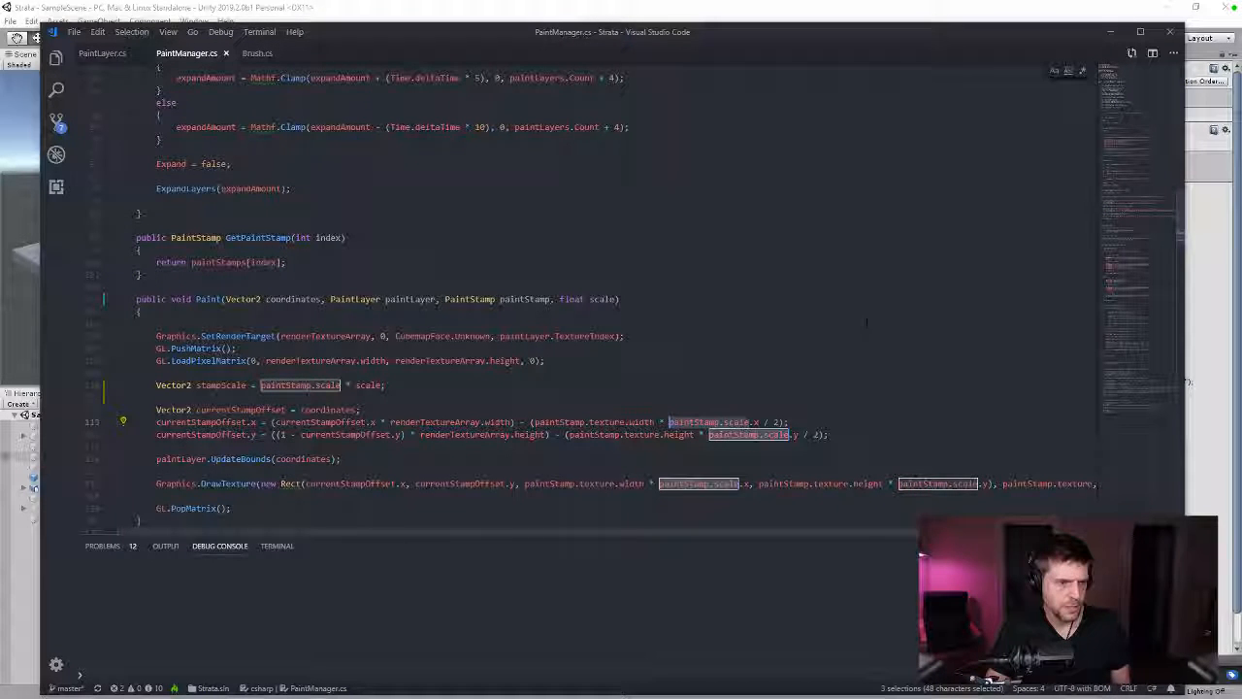
type("stampScale")
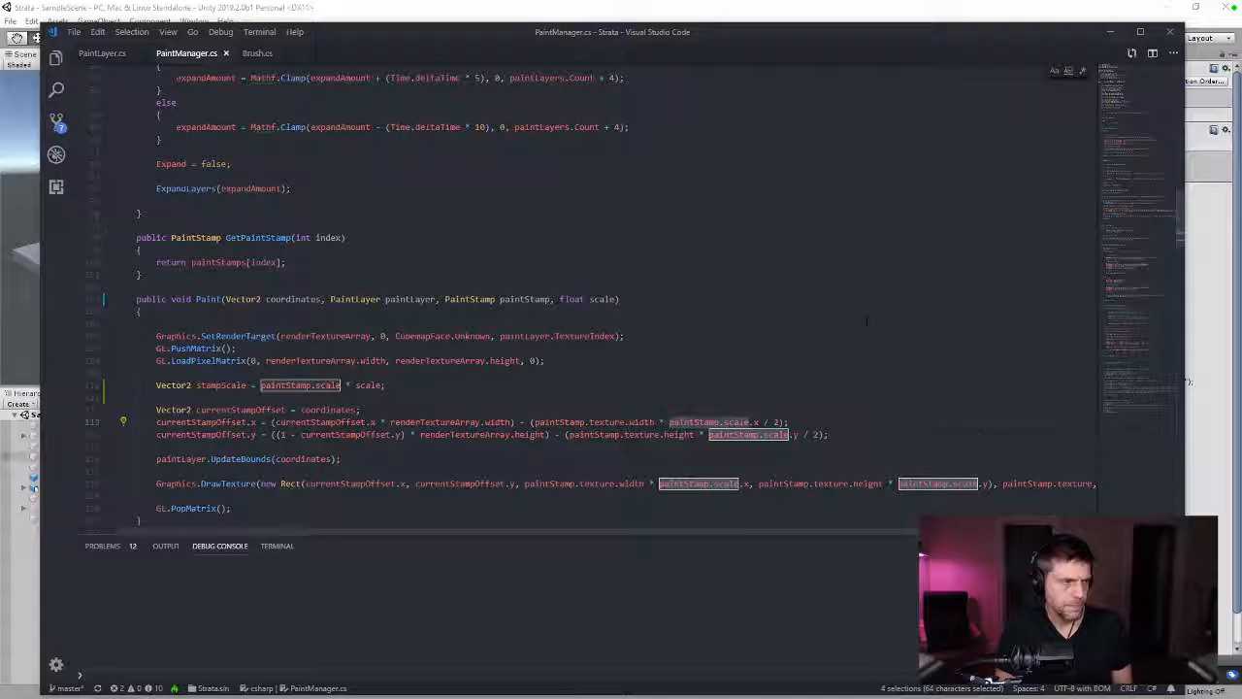
type("e")
key("BackSpace")
key("BackSpace")
key("BackSpace")
key("BackSpace")
key("BackSpace")
type("paintStampScale")
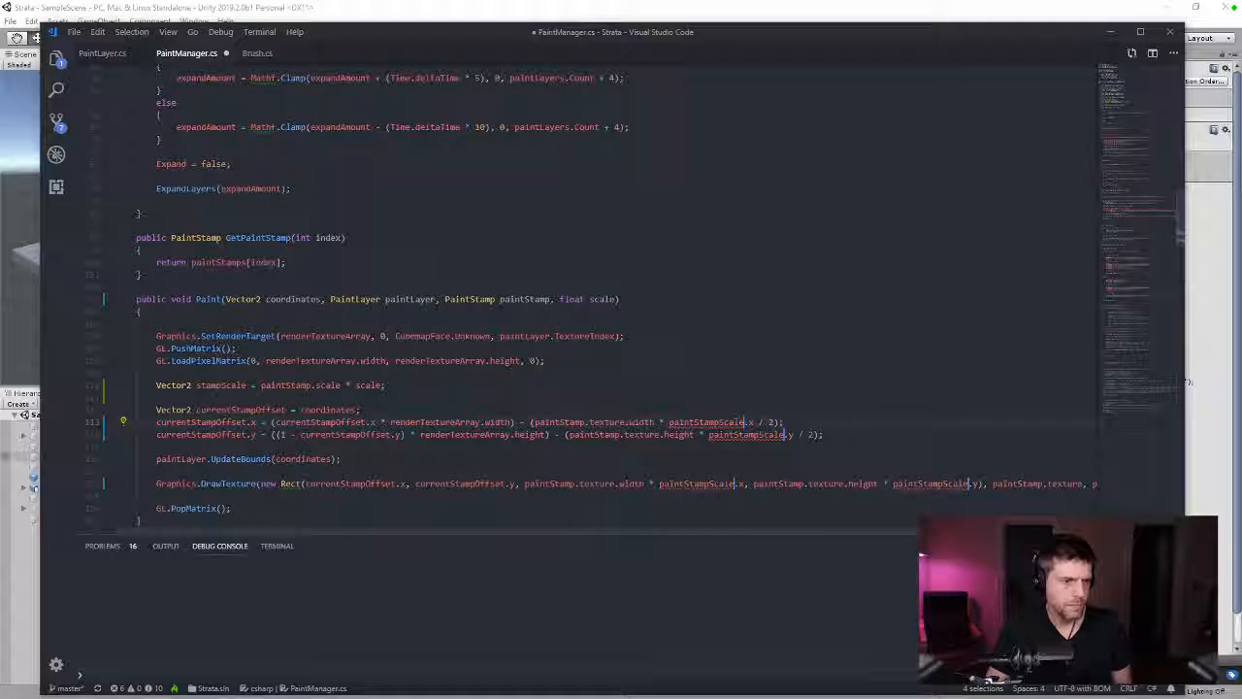
Step: Rename the declared Vector2 stampScale to paintStampScale and save PaintManager.cs
key("ctrl+shift+Left")
key("ctrl+c")
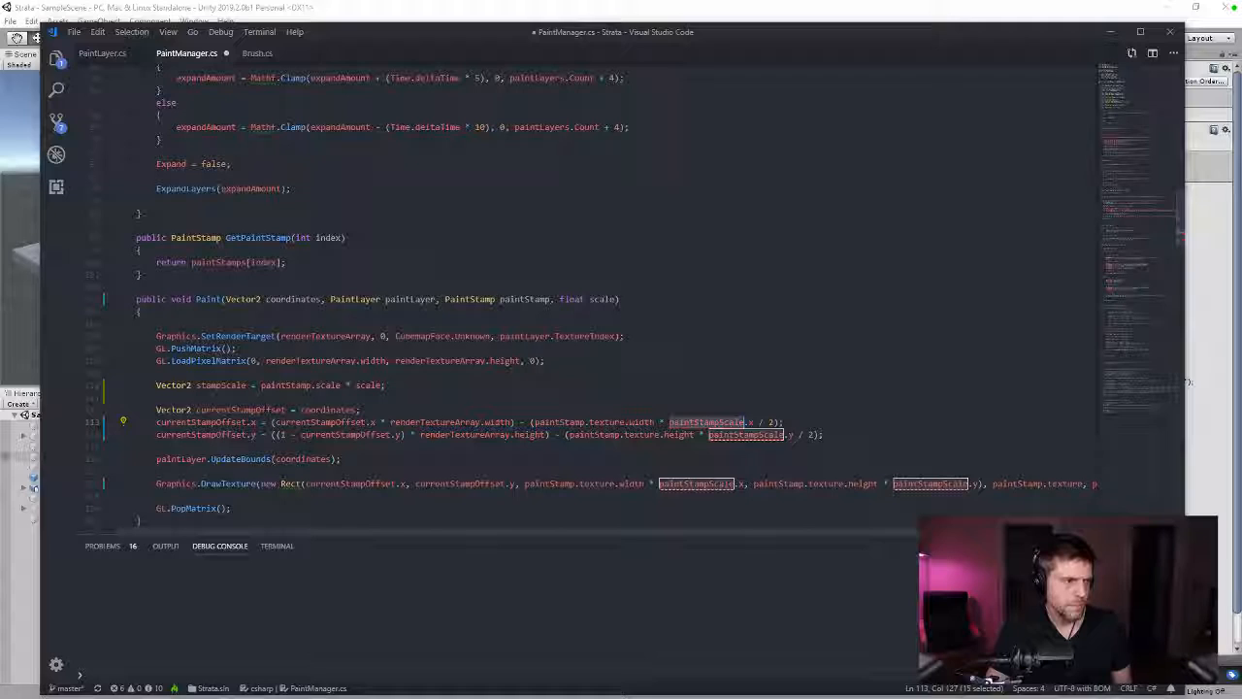
double_click(220, 385)
key("ctrl+v")
key("ctrl+s")
left_click(545, 360)
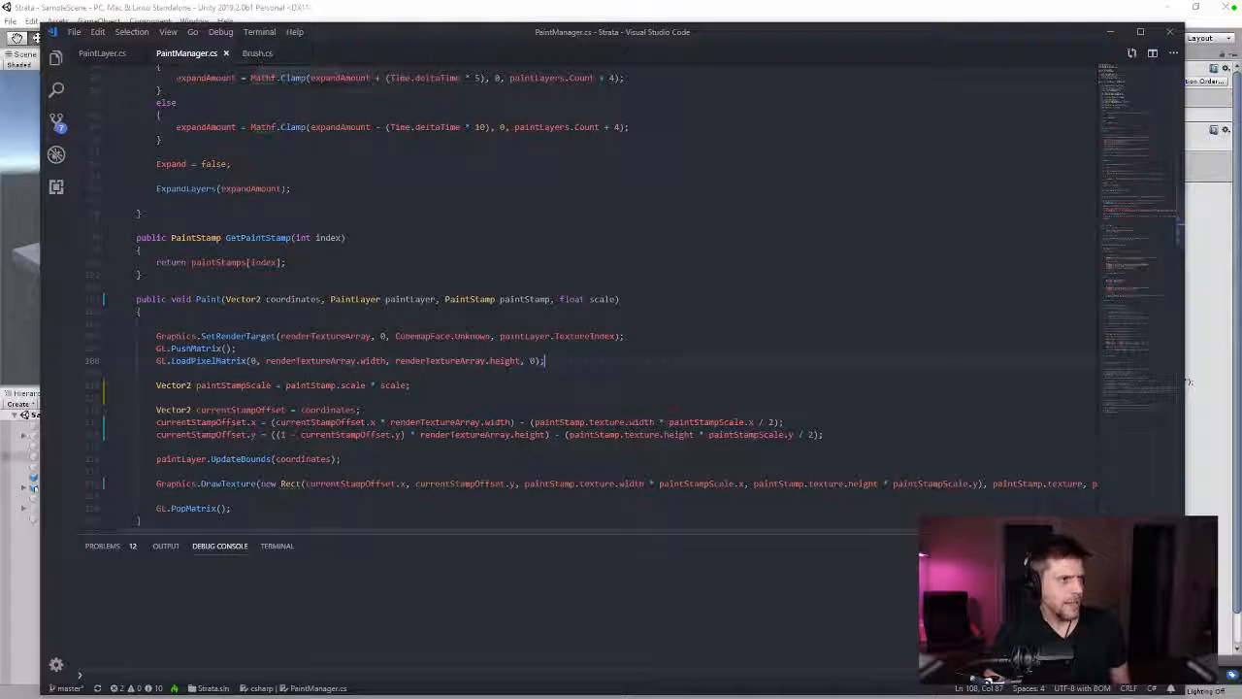
Step: Open Assets\Scripts\XRBrush.cs, add trigger as the scale argument of the Paint call after paintStamp, and save the file
key("ctrl+p")
type("xrbr")
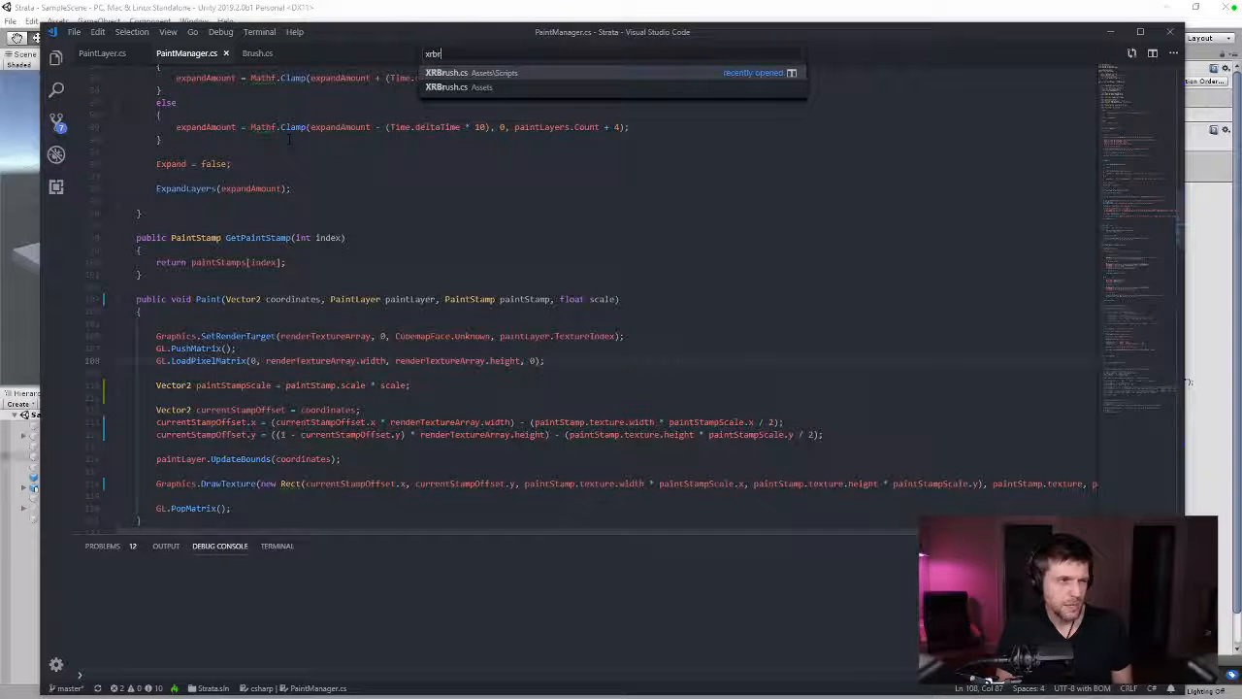
key("Return")
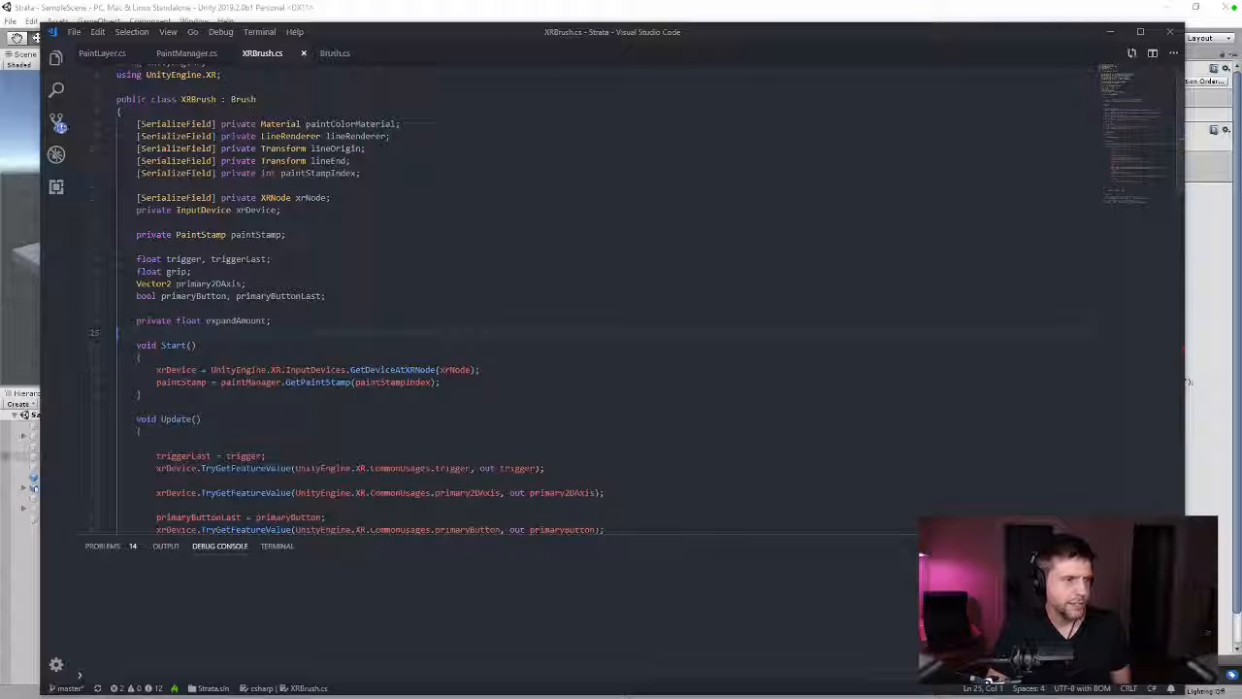
scroll(467, 403, "down", 3)
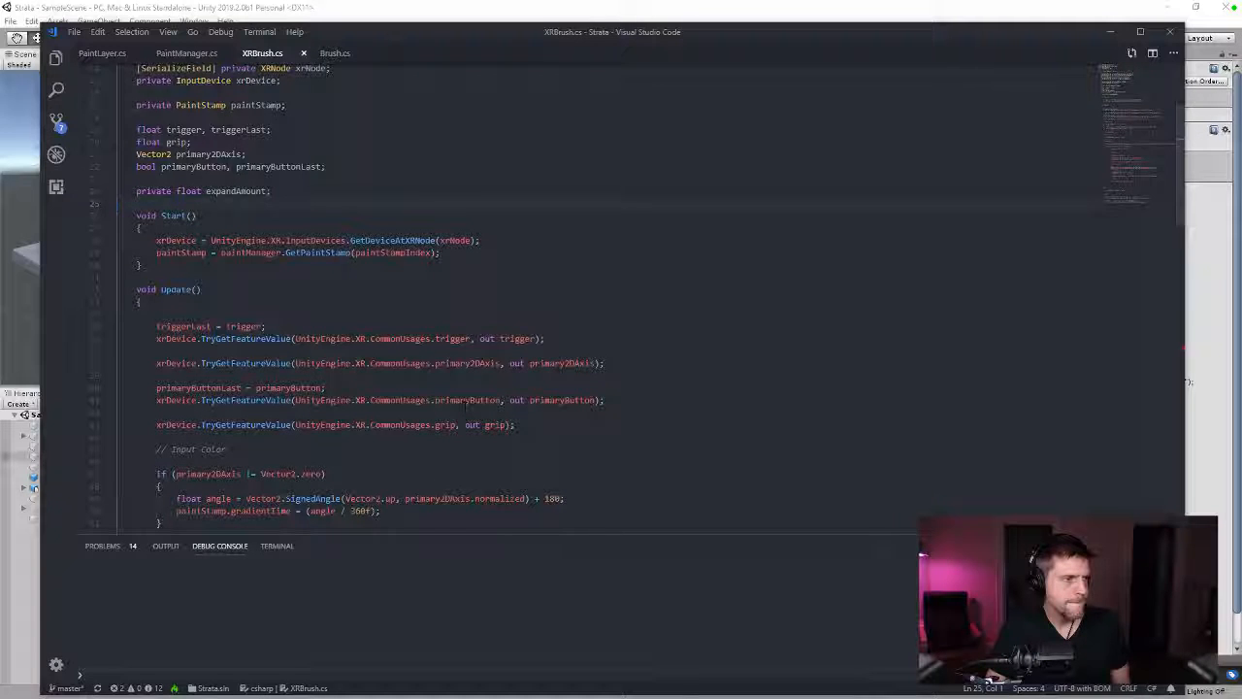
scroll(466, 405, "down", 4)
scroll(466, 407, "down", 15)
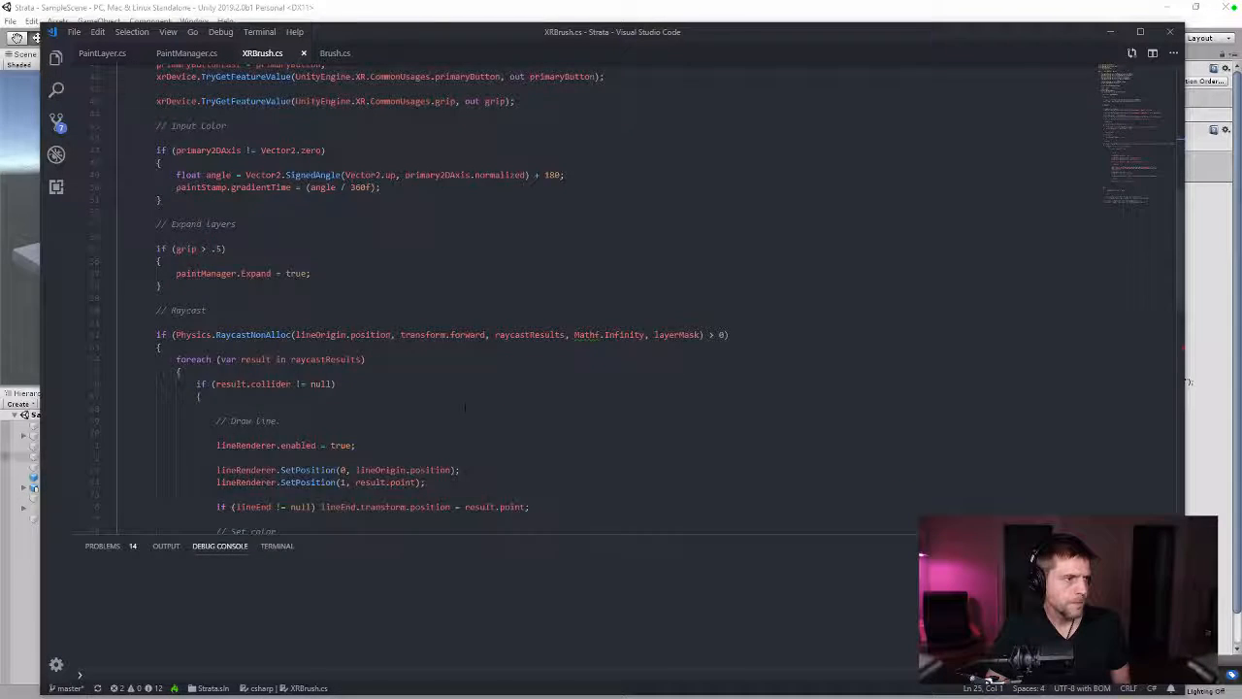
scroll(465, 408, "down", 3)
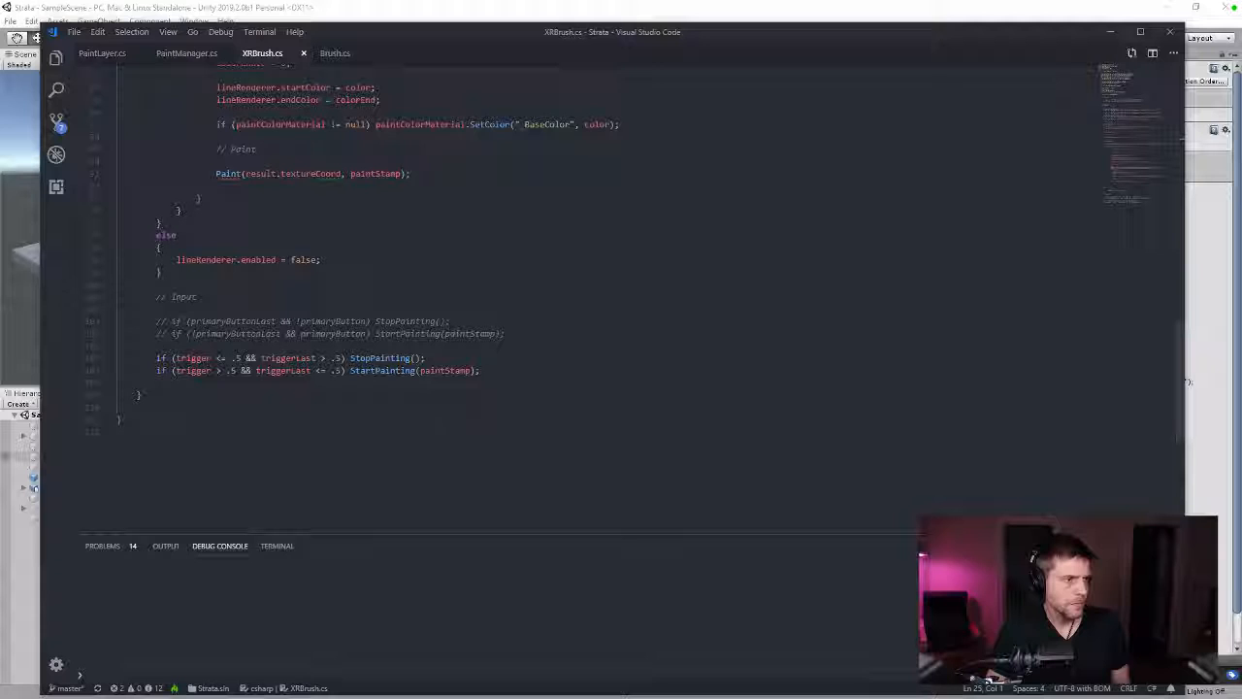
scroll(465, 407, "up", 3)
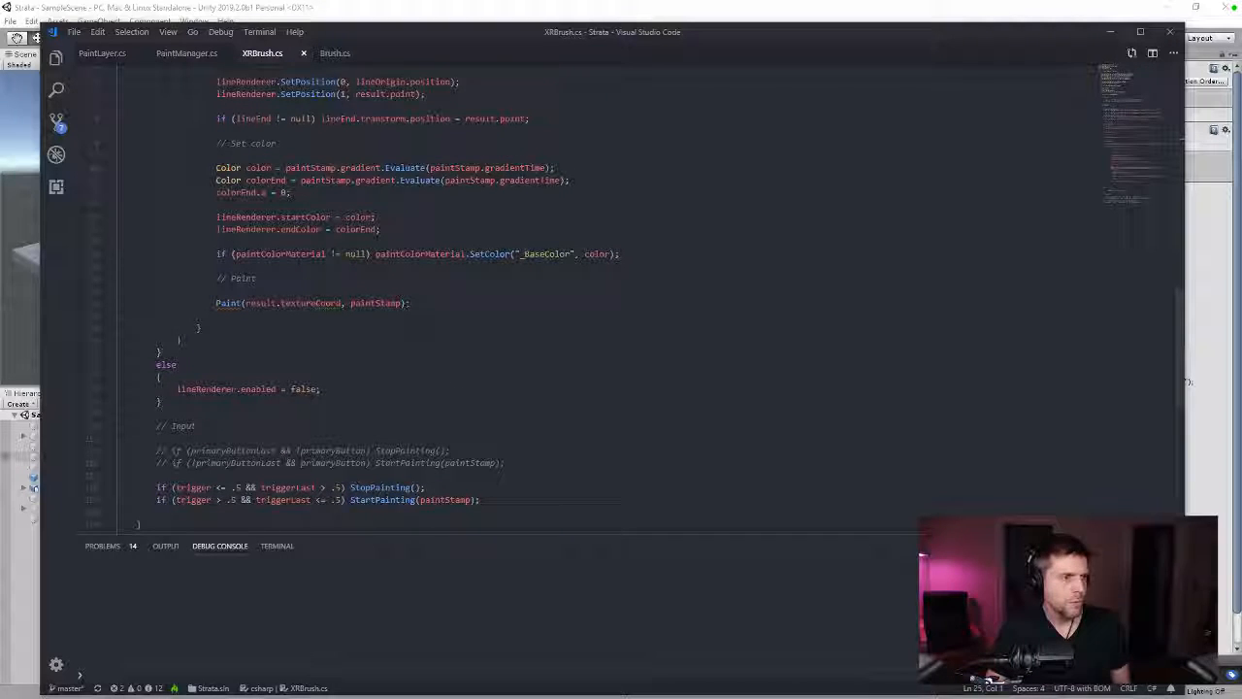
left_click(402, 302)
type(", ")
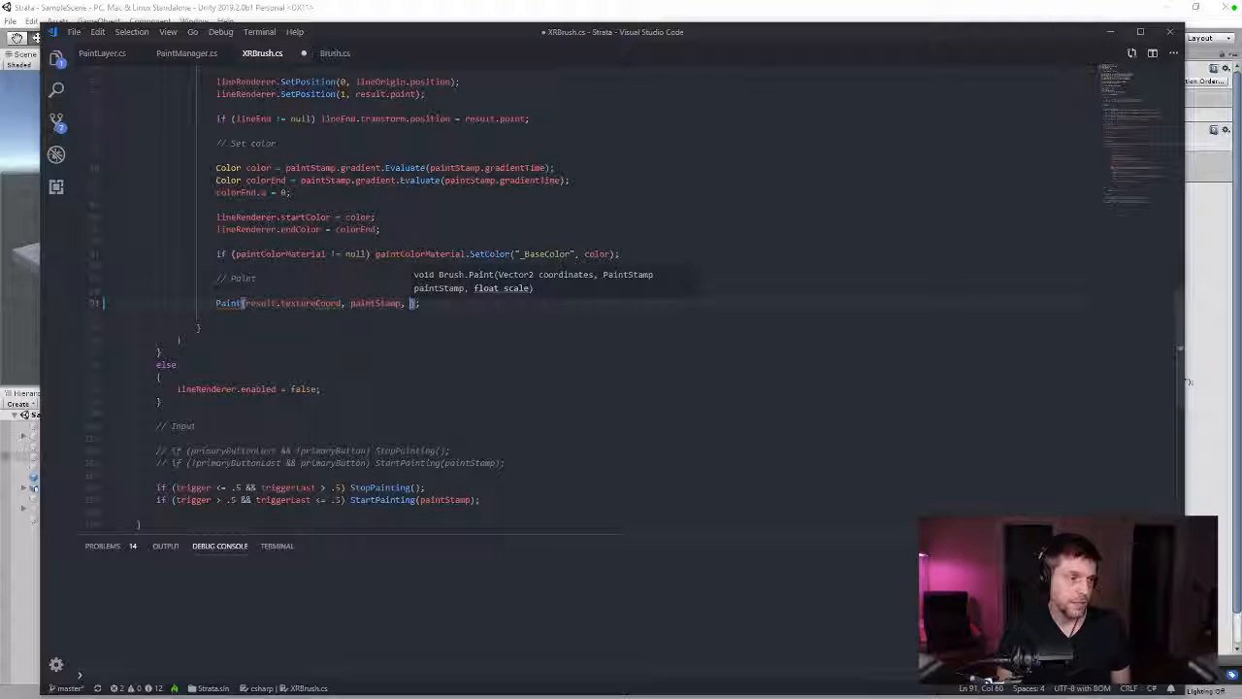
type("trigger")
key("ctrl+s")
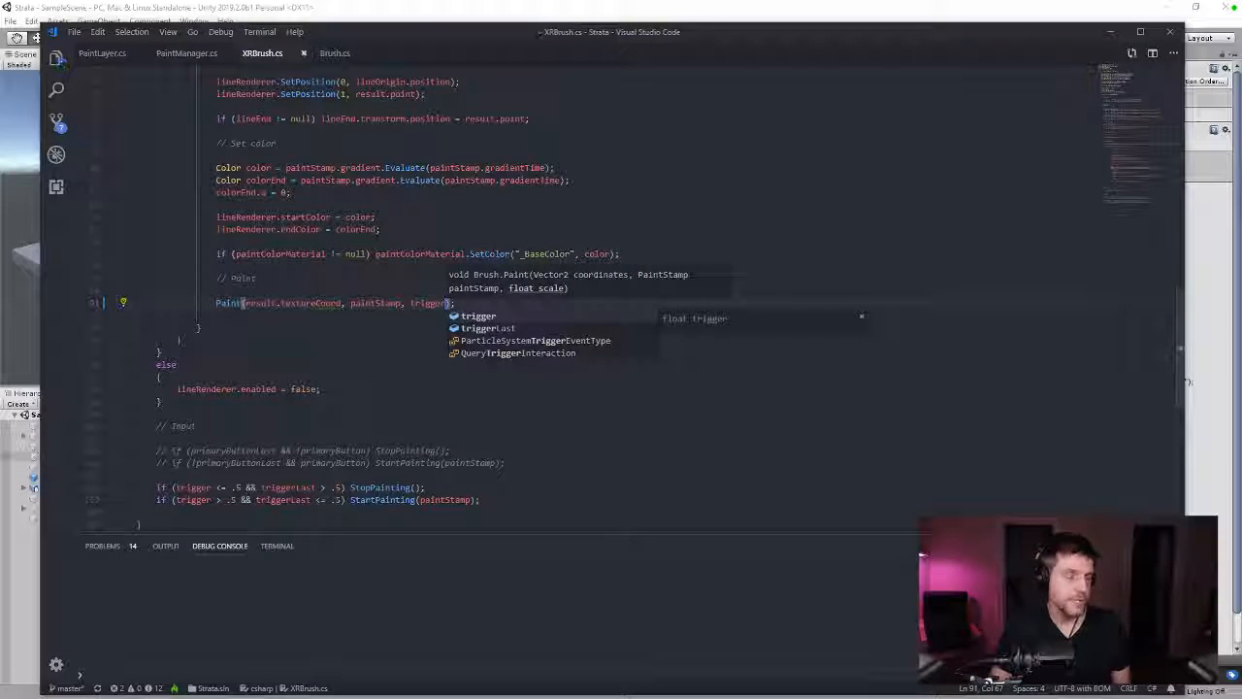
left_click(182, 339)
Step: Set the triggerLast threshold to .1 in both the StopPainting and StartPainting conditions of XRBrush.cs and save
scroll(611, 299, "up", 10)
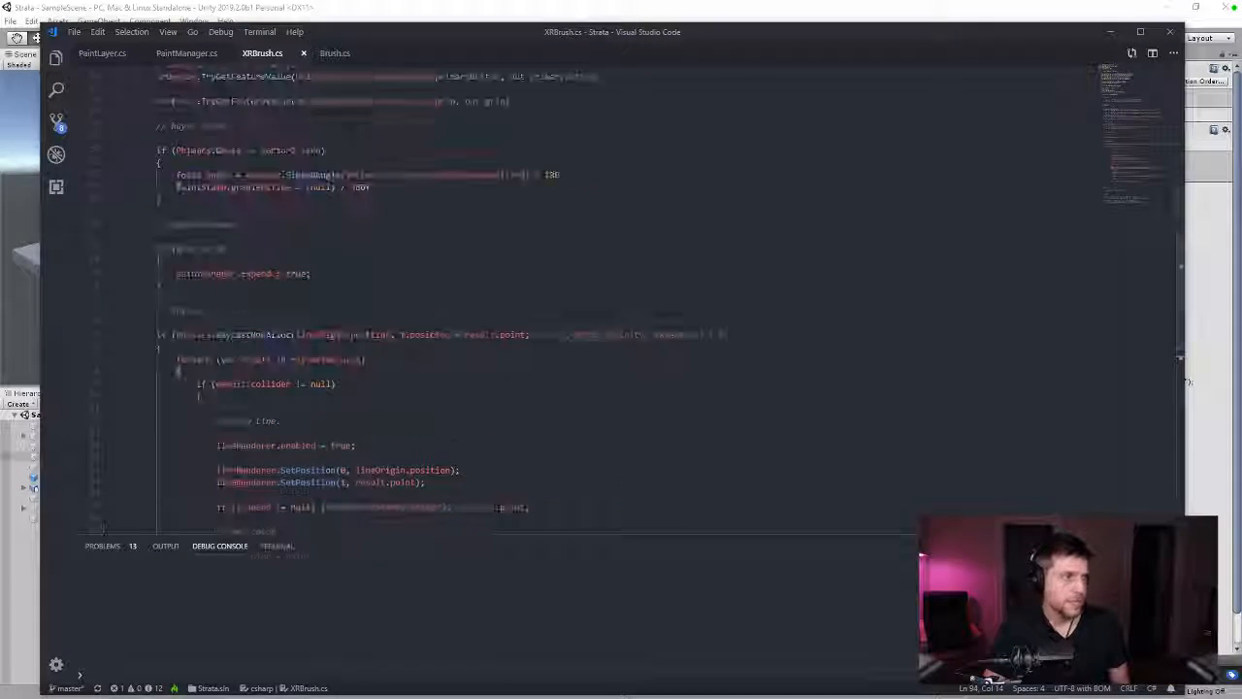
scroll(178, 186, "up", 6)
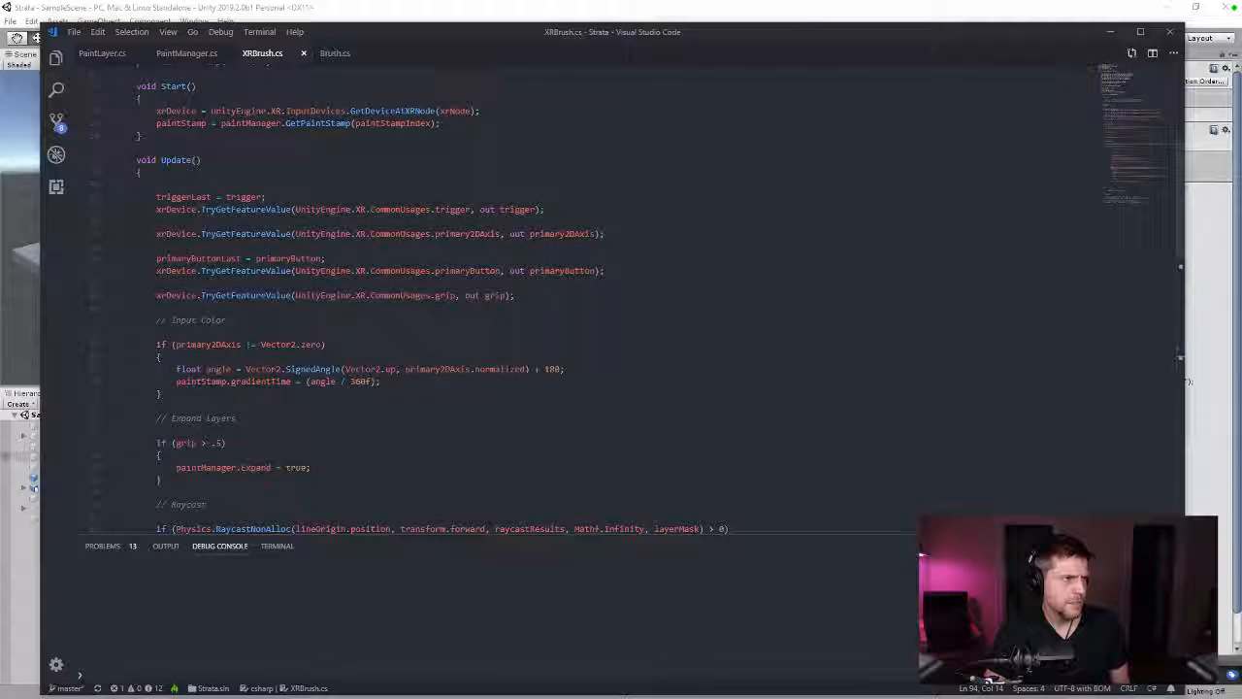
scroll(274, 318, "down", 3)
scroll(275, 318, "down", 6)
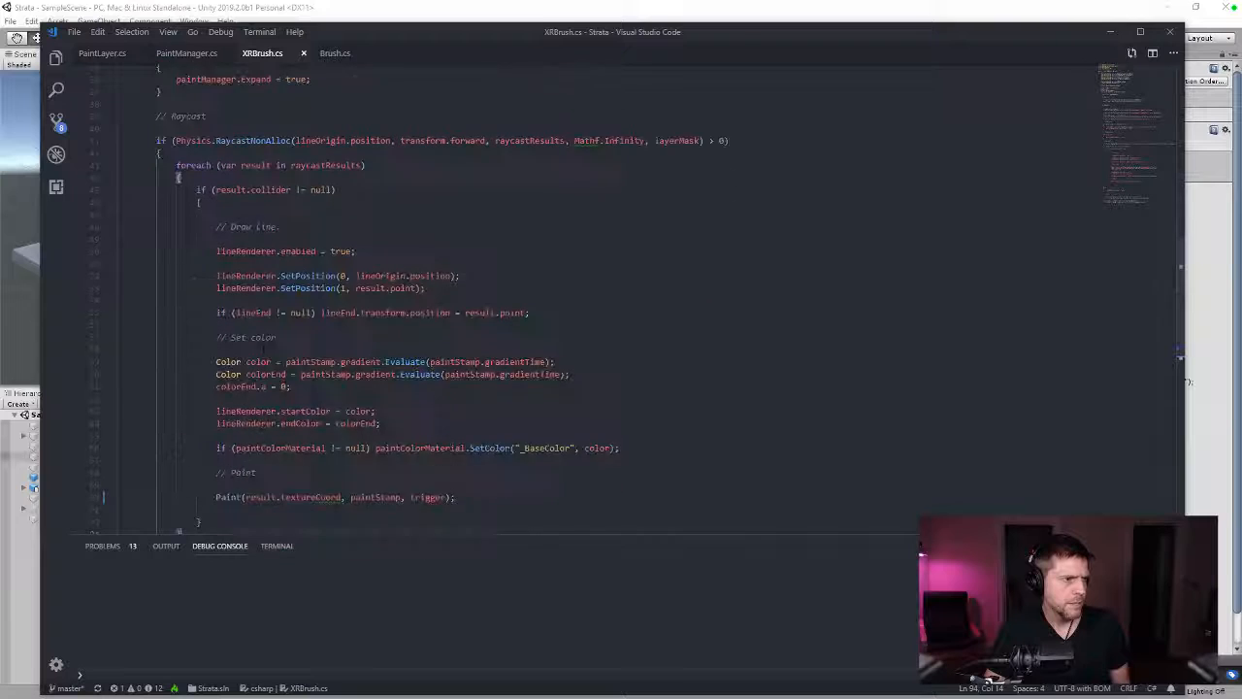
scroll(275, 319, "up", 2)
scroll(262, 345, "down", 6)
scroll(262, 345, "down", 1)
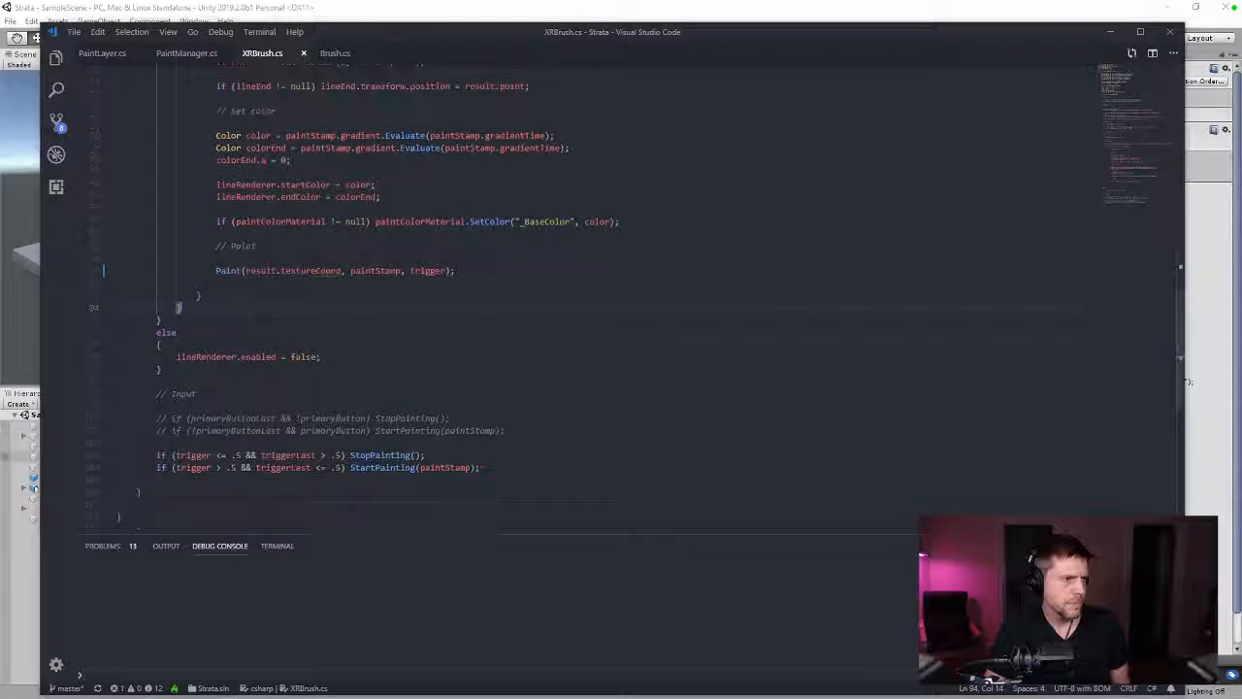
left_click(344, 454)
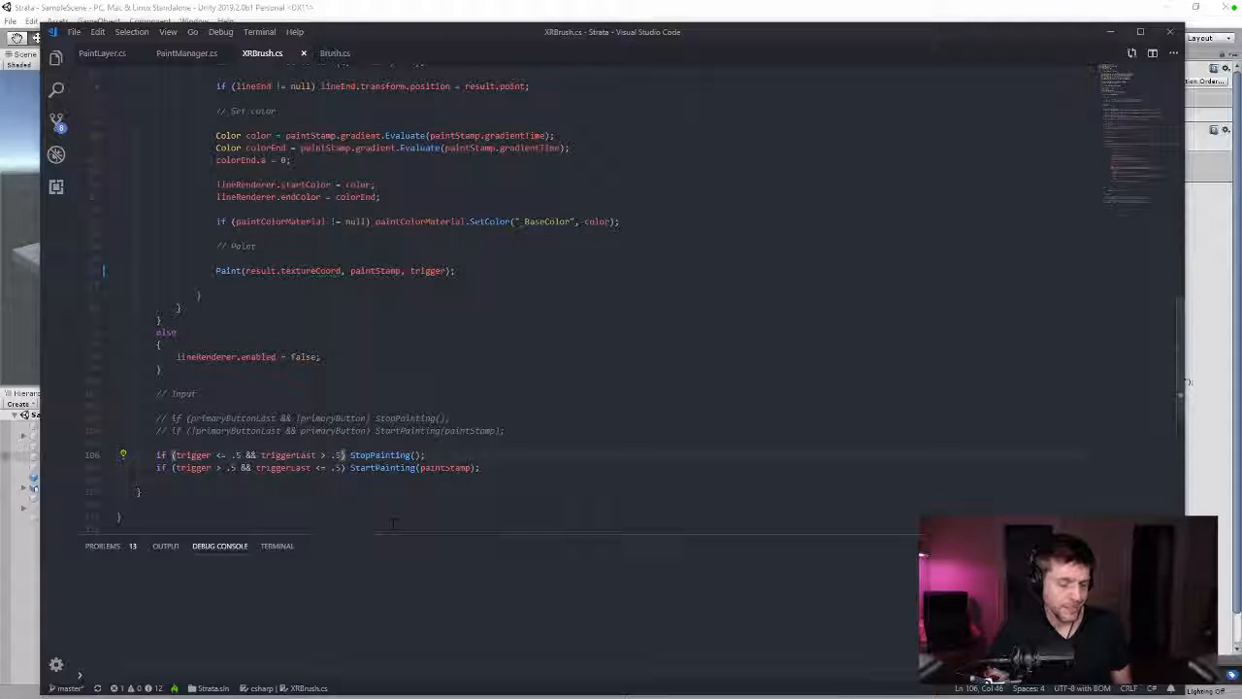
key("BackSpace")
type("1")
key("Down")
key("BackSpace")
type("1")
key("ctrl+s")
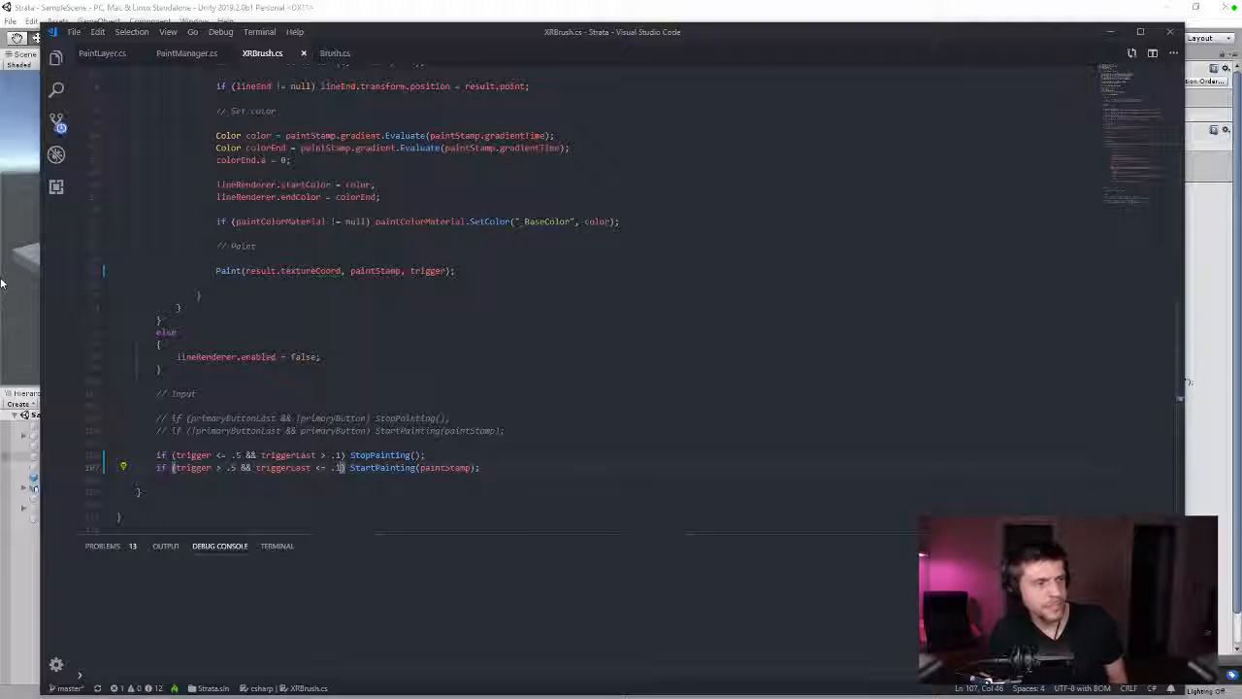
Step: Set the current trigger threshold to .1 in both the StopPainting and StartPainting conditions and save XRBrush.cs
left_click(242, 455)
key("BackSpace")
type("1")
left_click(237, 466)
key("BackSpace")
type("1")
key("ctrl+s")
Step: Switch to Unity, open the ScreenBrush.cs compile error from the console, add 1 as the Paint call's scale argument, and return to Unity
left_click(38, 355)
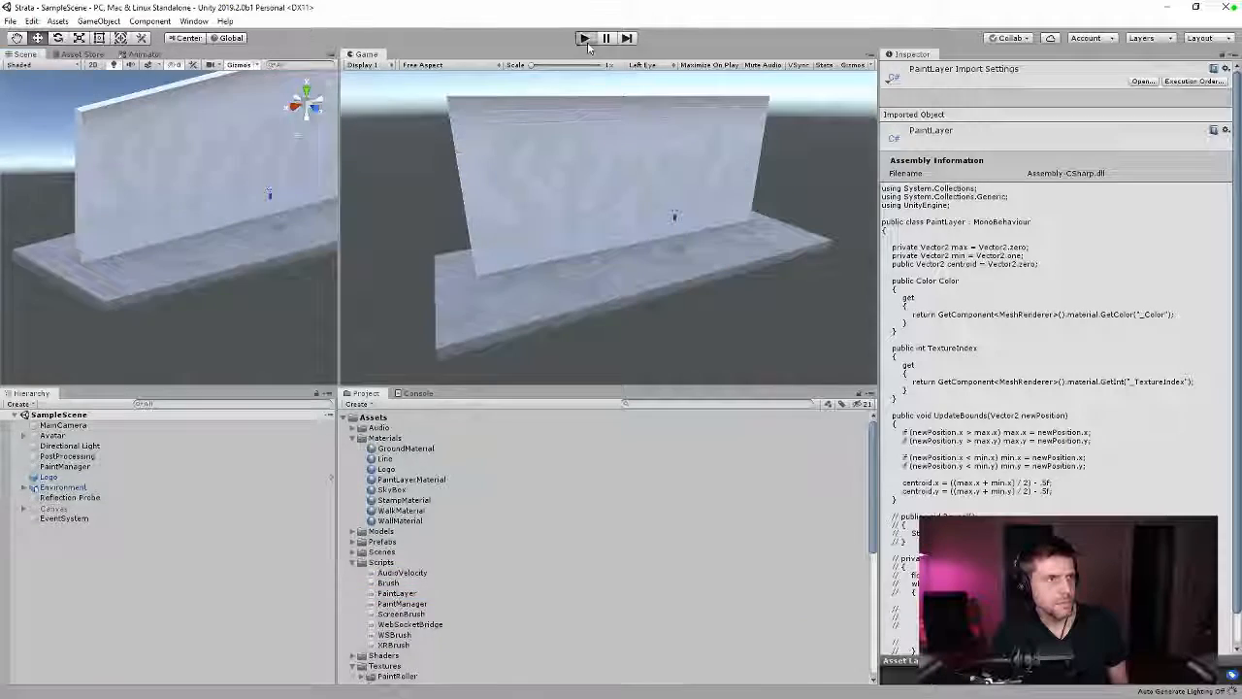
left_click(585, 38)
left_click(418, 393)
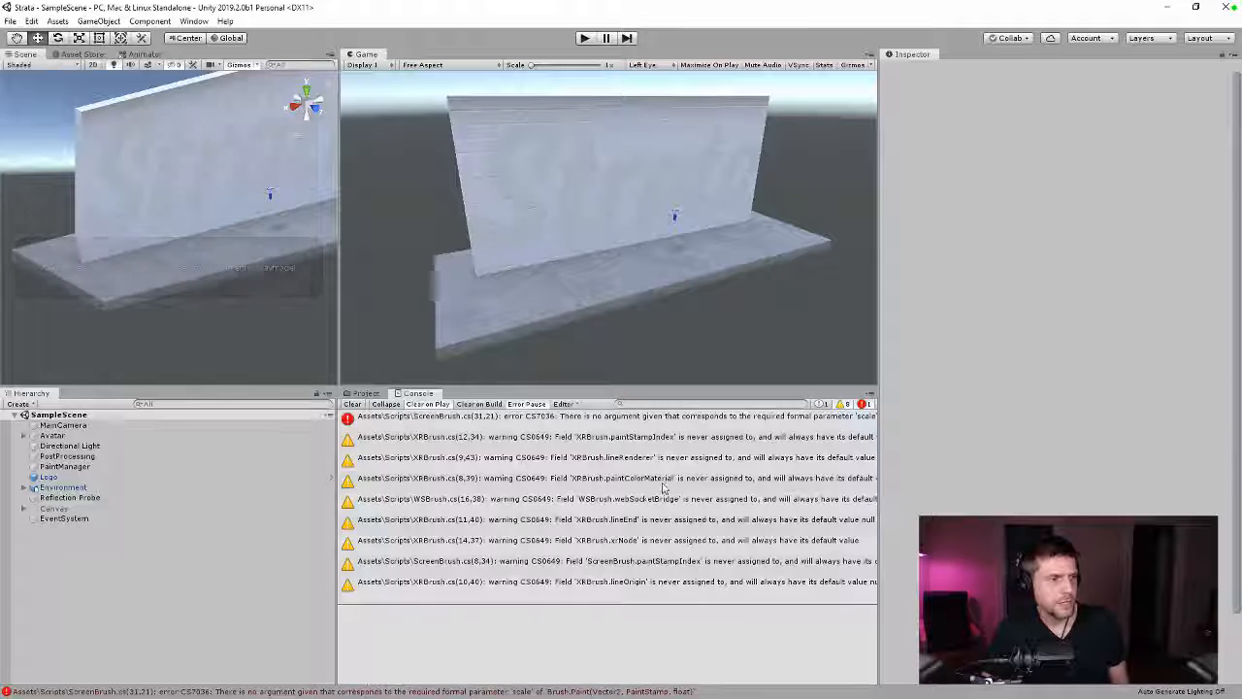
left_click(519, 418)
double_click(518, 418)
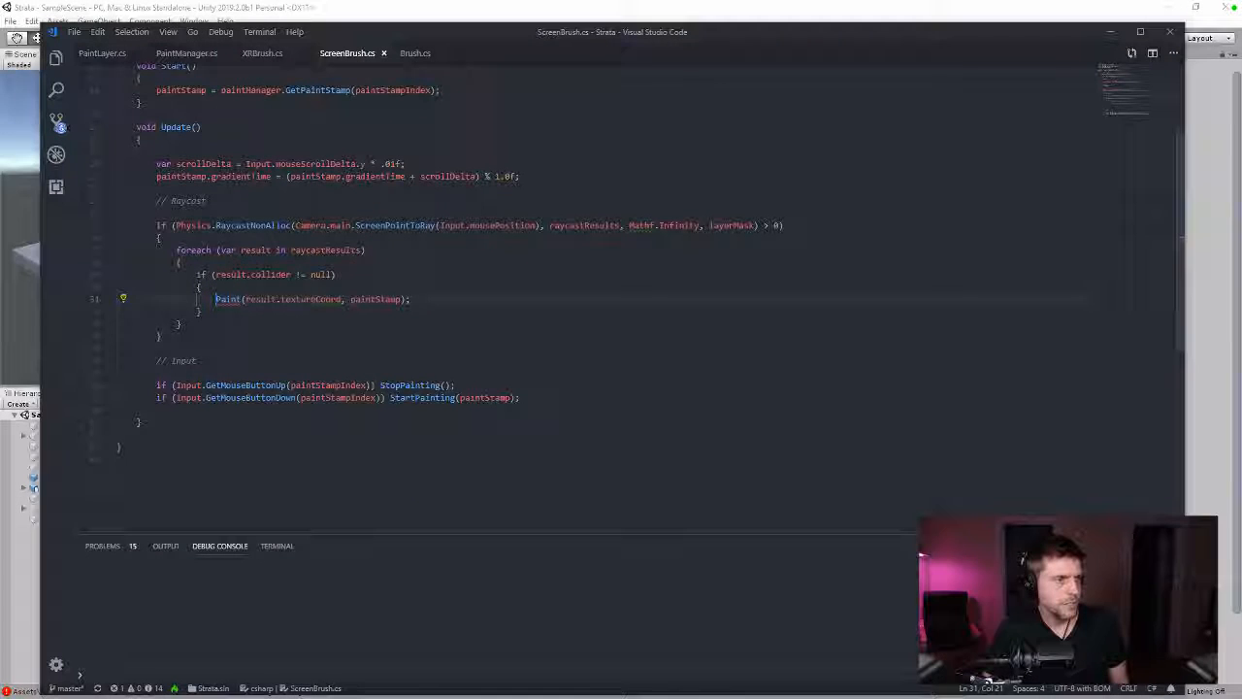
type(", 1")
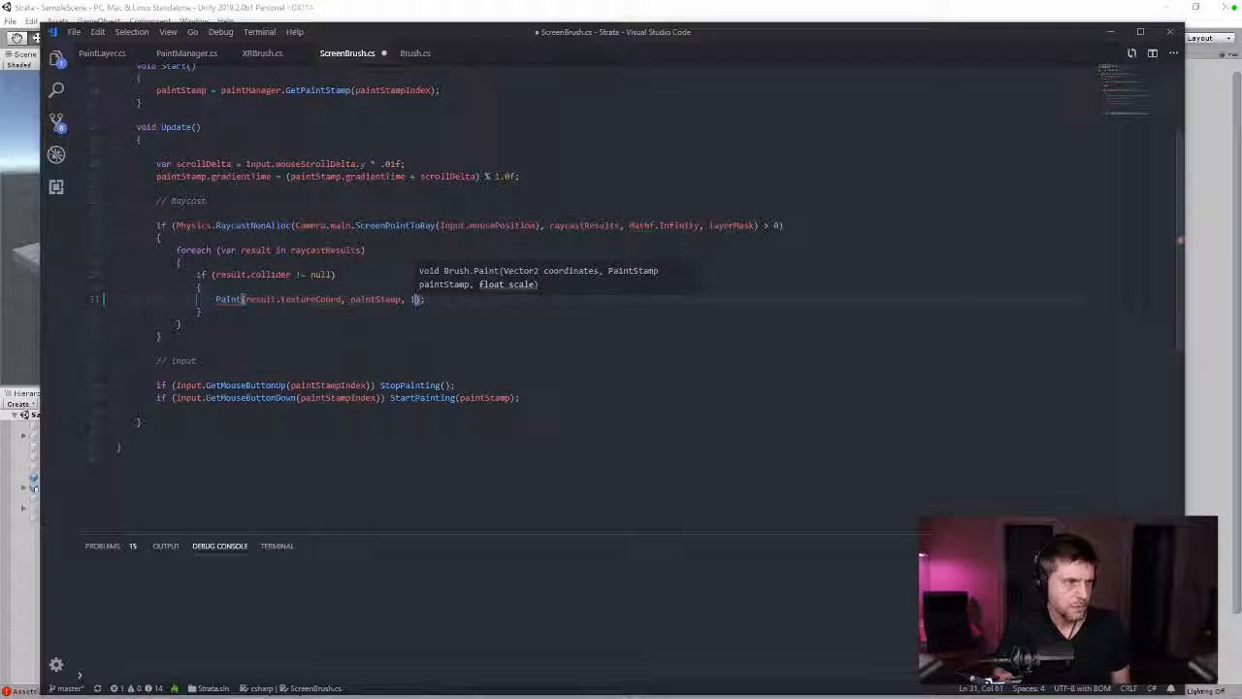
left_click(3, 266)
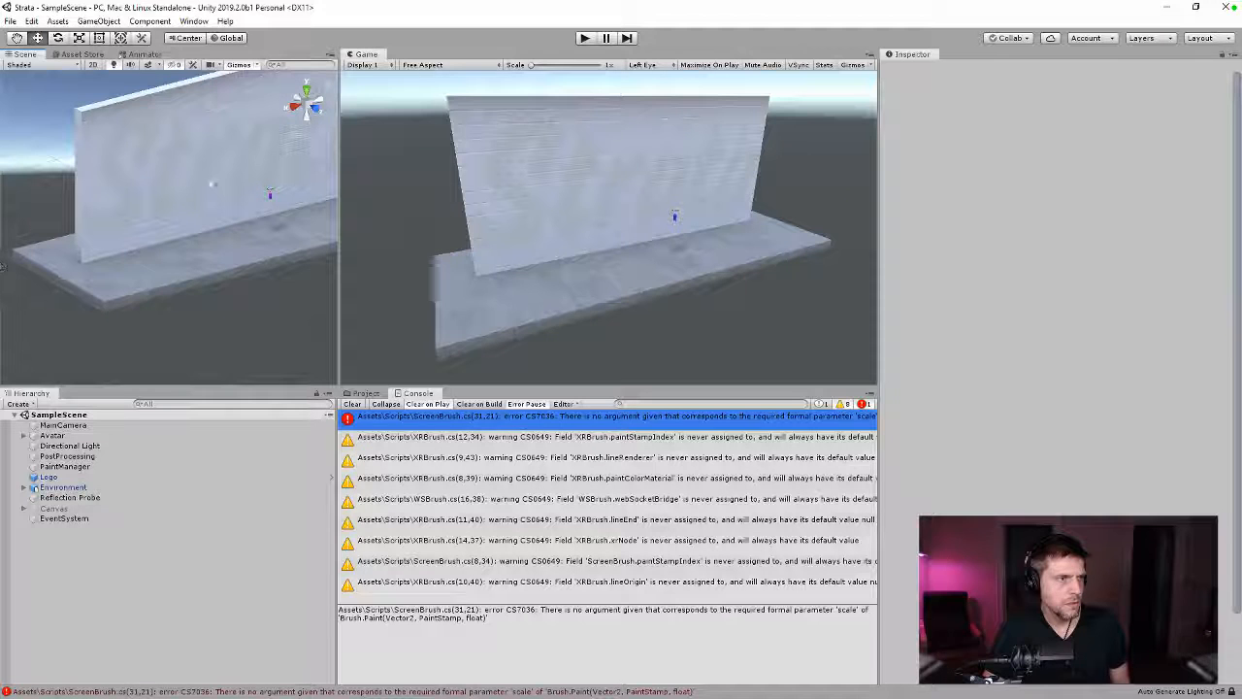
Step: Clear the console, run the scene to test the trigger-scaled painting, and stop play mode
left_click(352, 403)
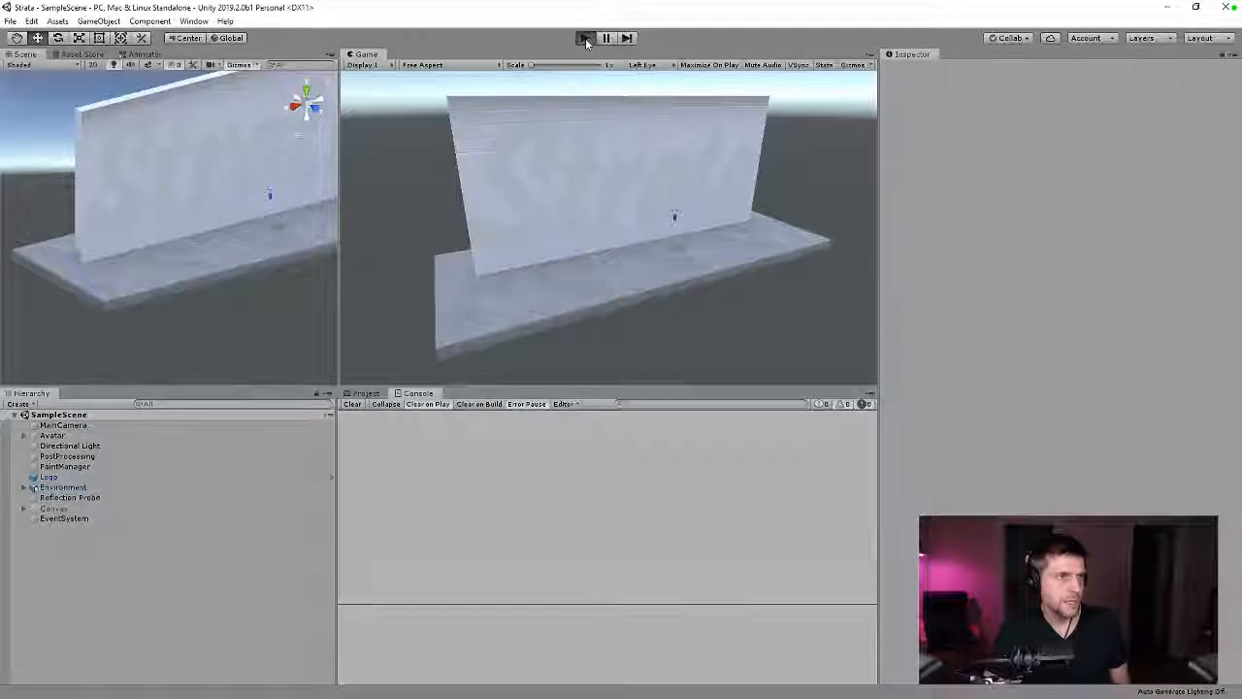
left_click(585, 37)
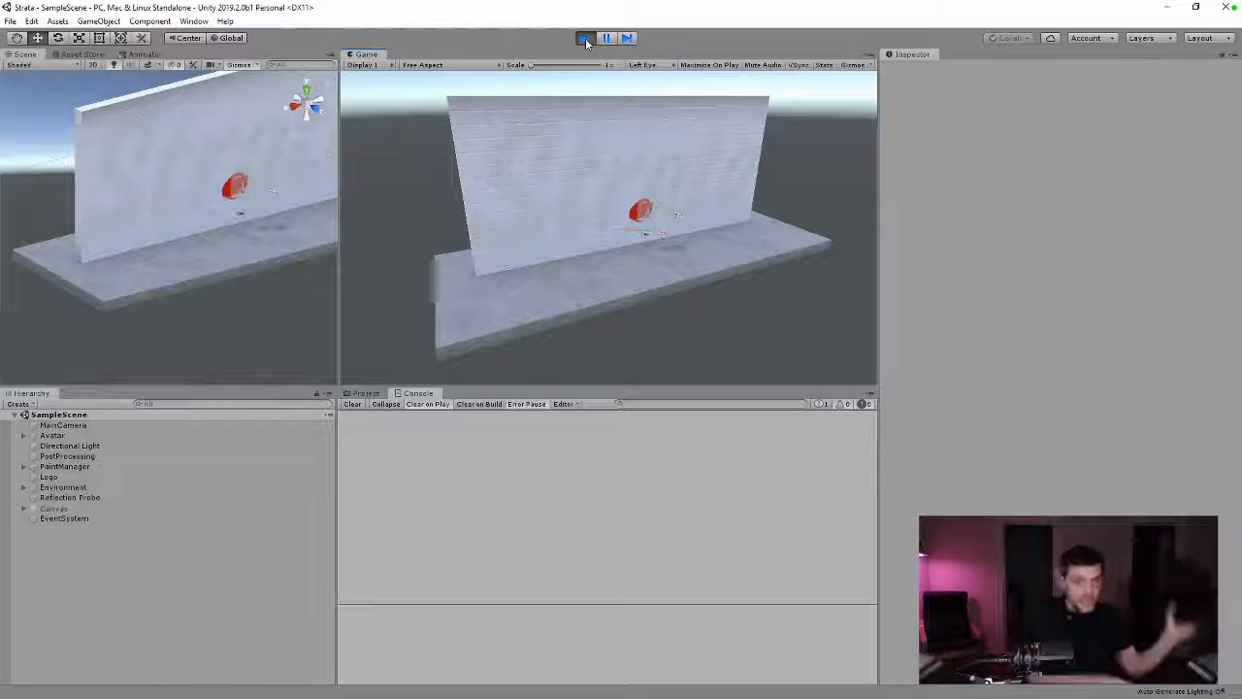
left_click(585, 39)
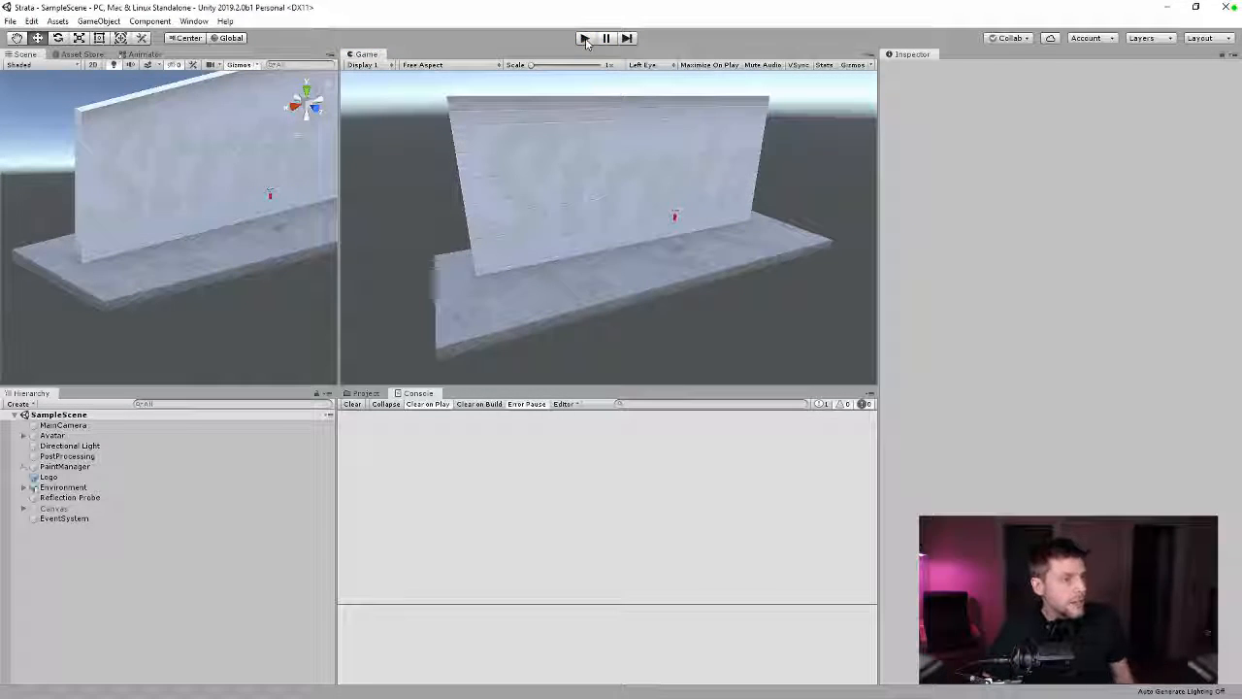
Step: Set the SprayStamp scale in PaintManager's paint stamps to 0.025 for both X and Y
left_click(64, 467)
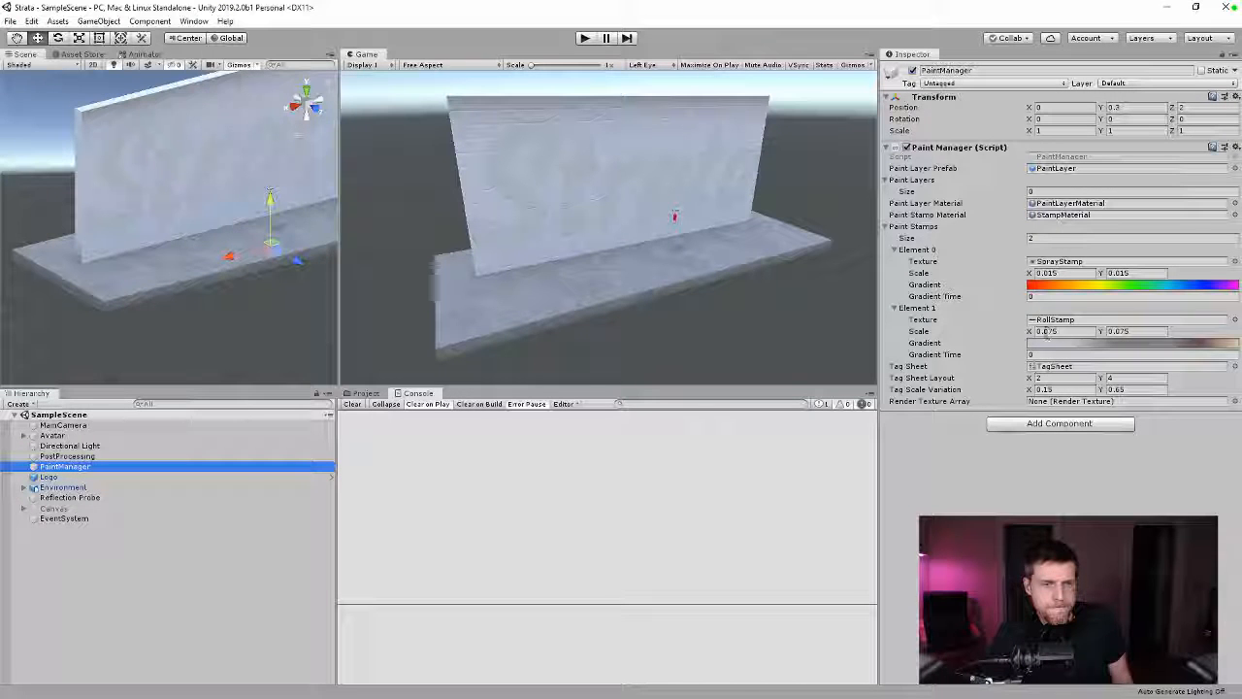
left_click(1072, 331)
left_click(1052, 273)
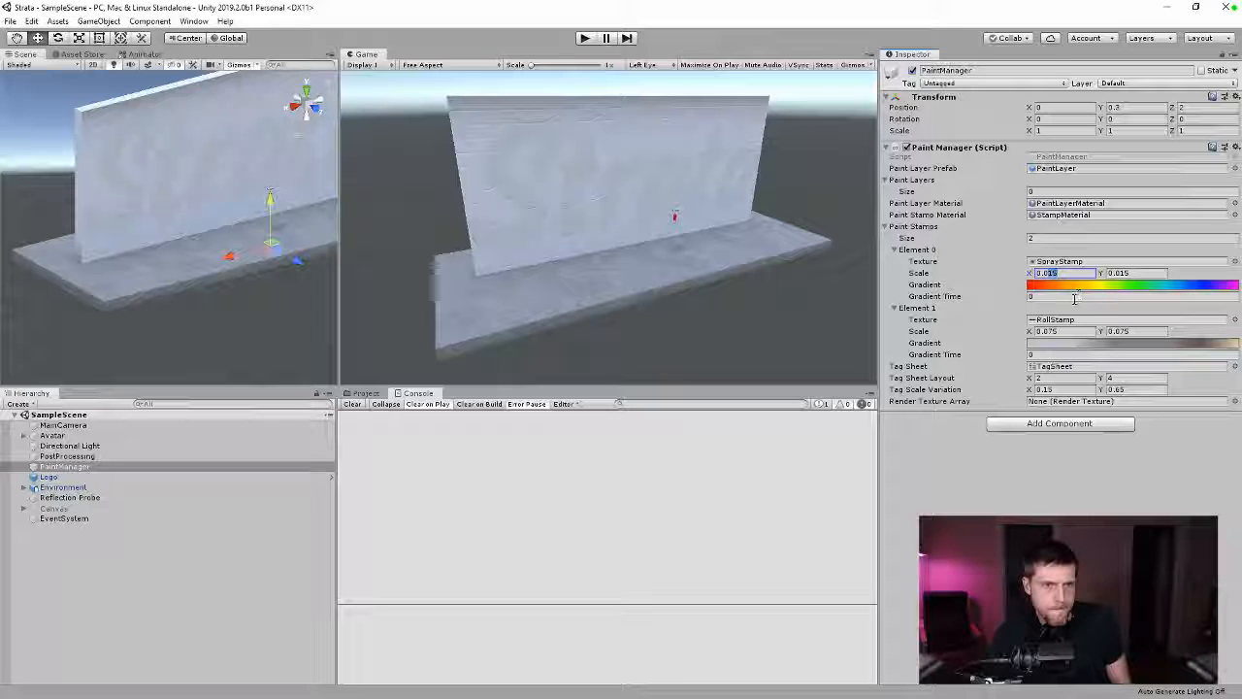
type("0.025")
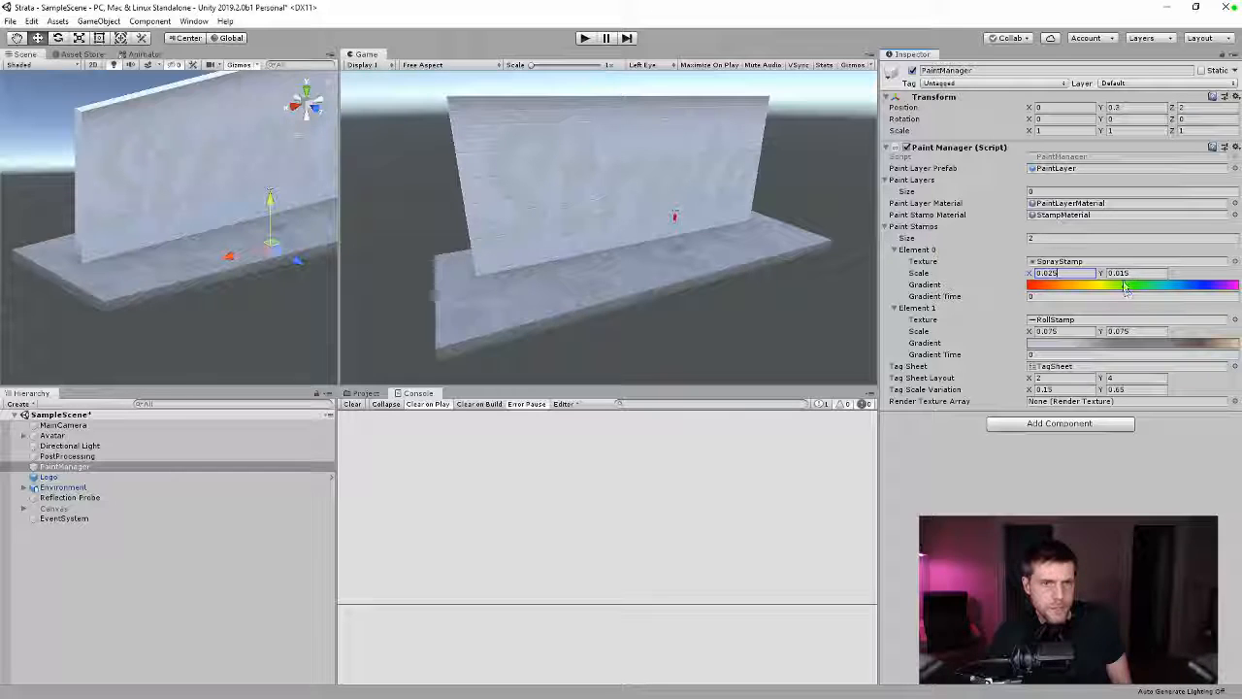
left_click(1129, 273)
type("0.025")
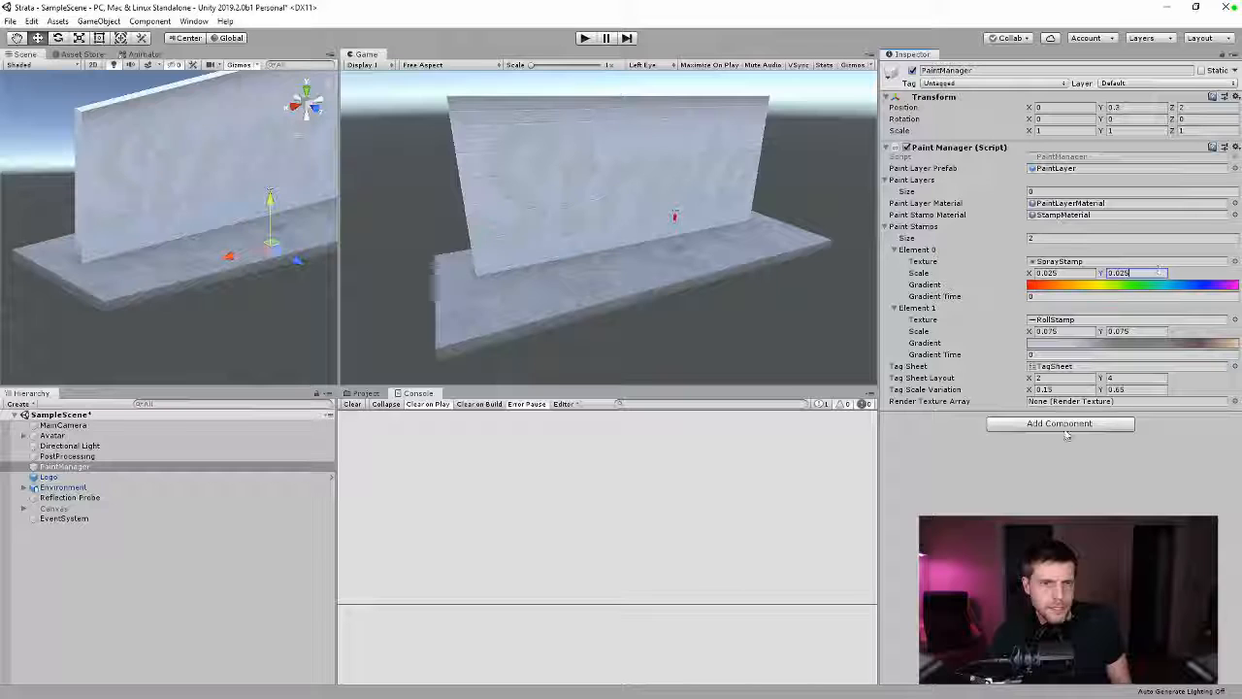
left_click(1048, 331)
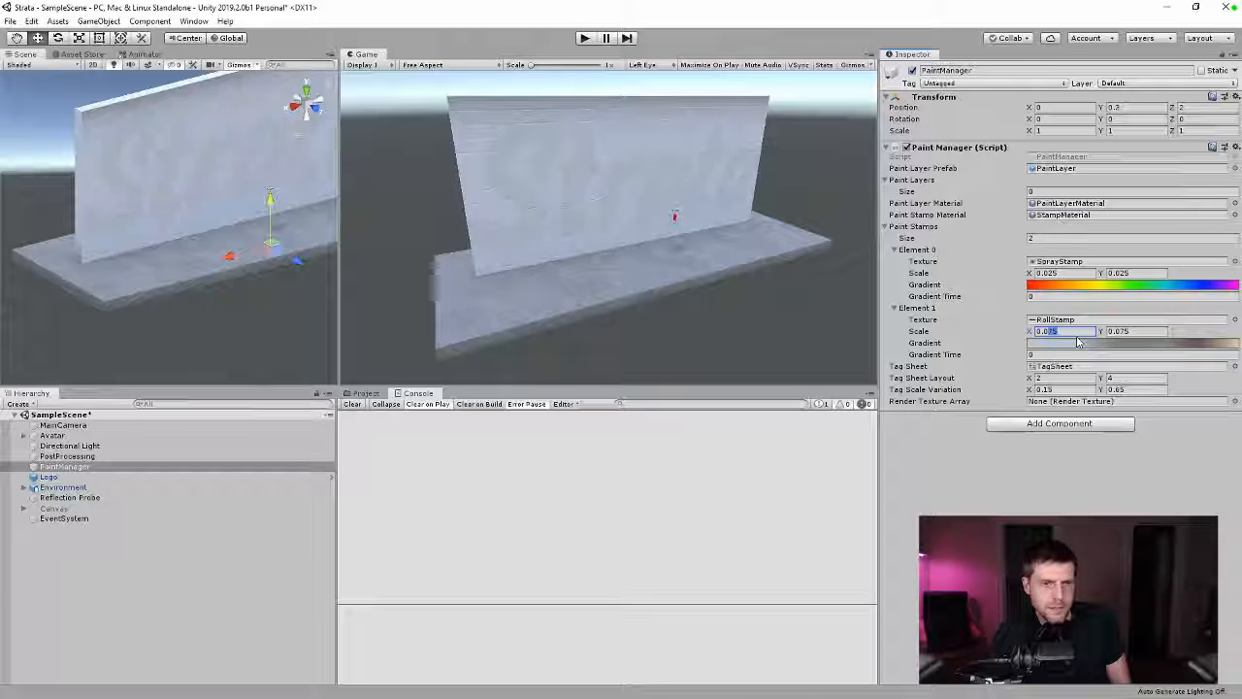
Step: Run the scene to test painting with the larger spray stamp, stop play mode, and show the project's assets
left_click(585, 38)
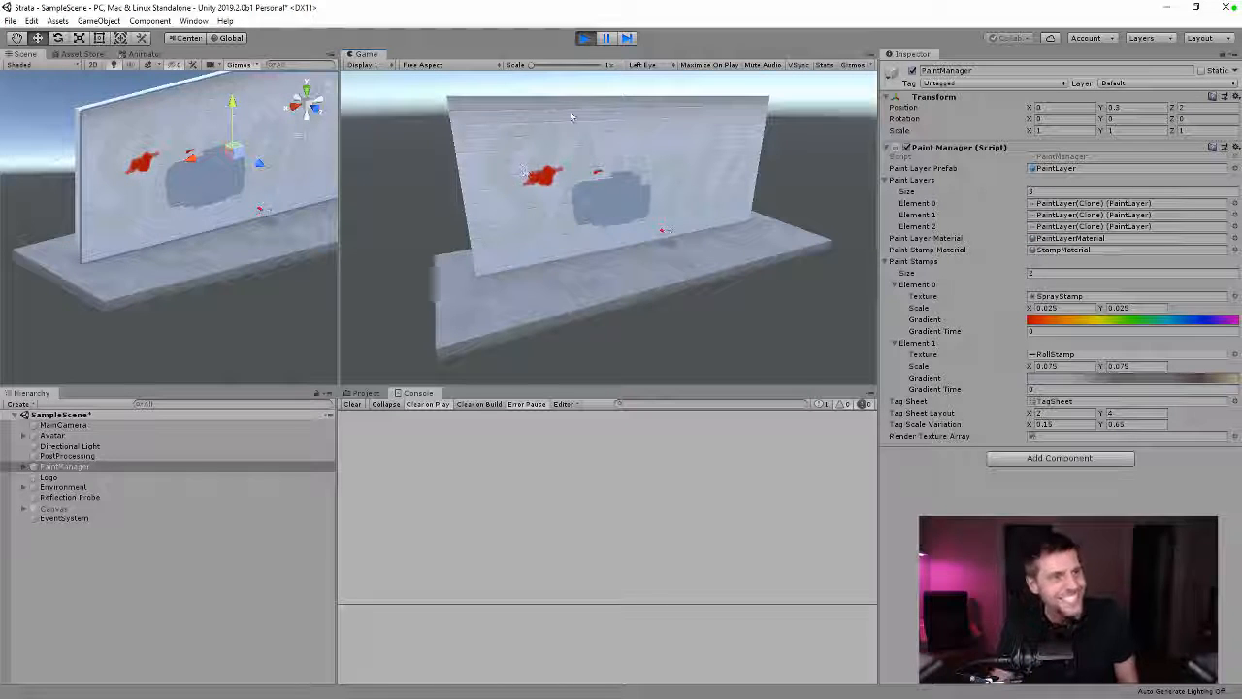
left_click(586, 38)
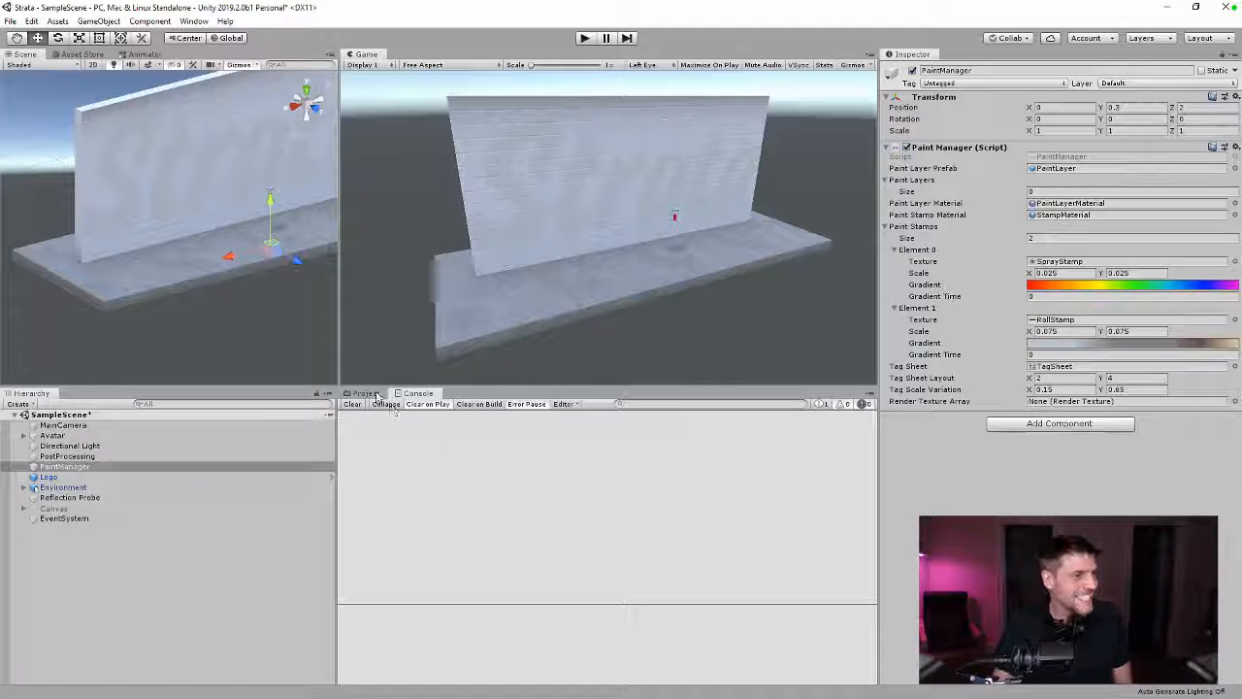
left_click(367, 393)
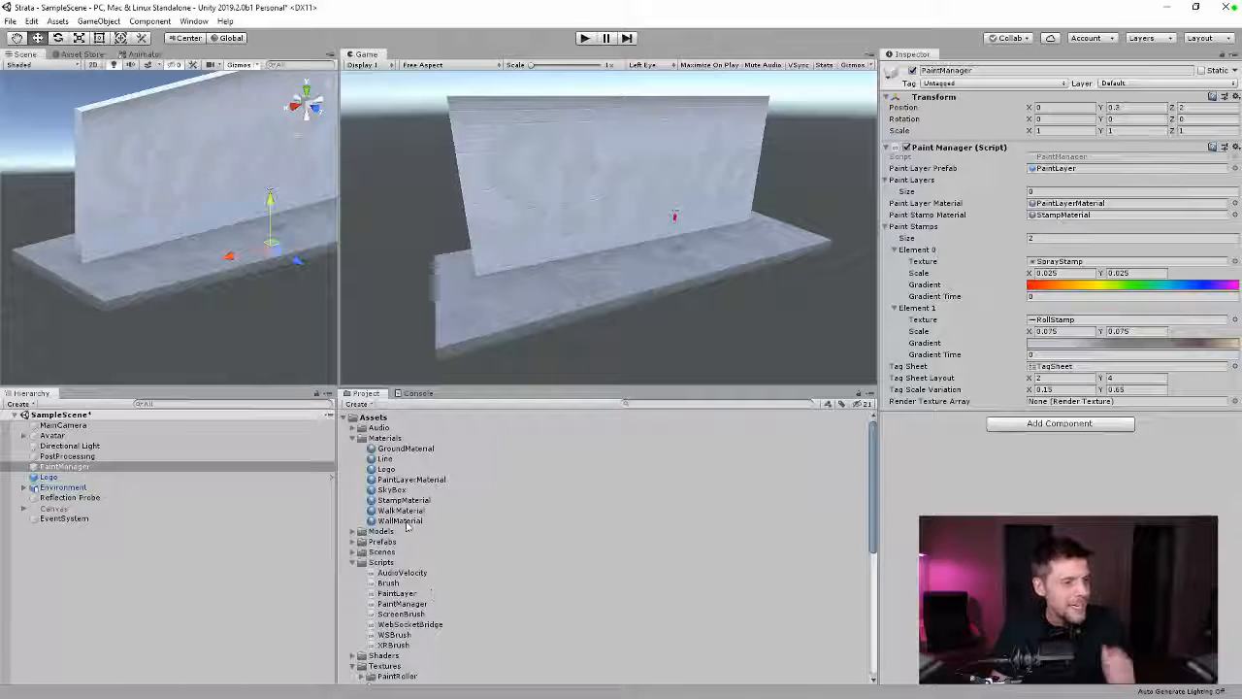
Step: Switch the SkyBox material's shader to Skybox/Panoramic
left_click(392, 489)
left_click(1031, 84)
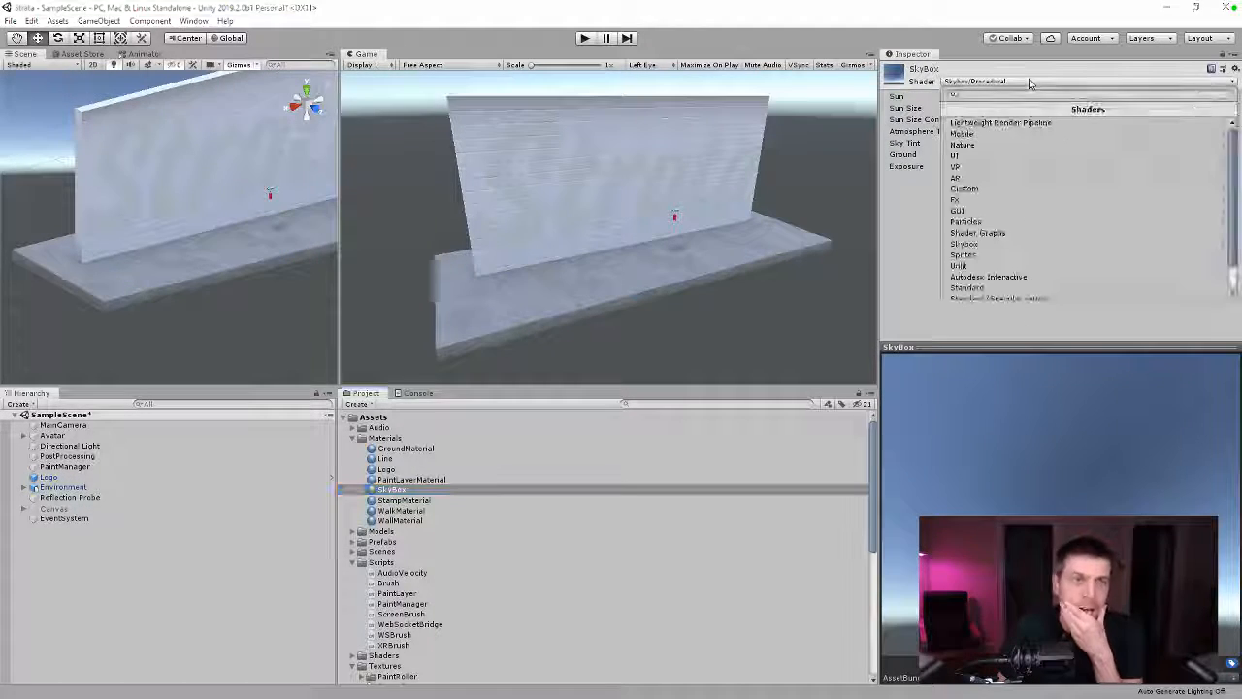
left_click(970, 244)
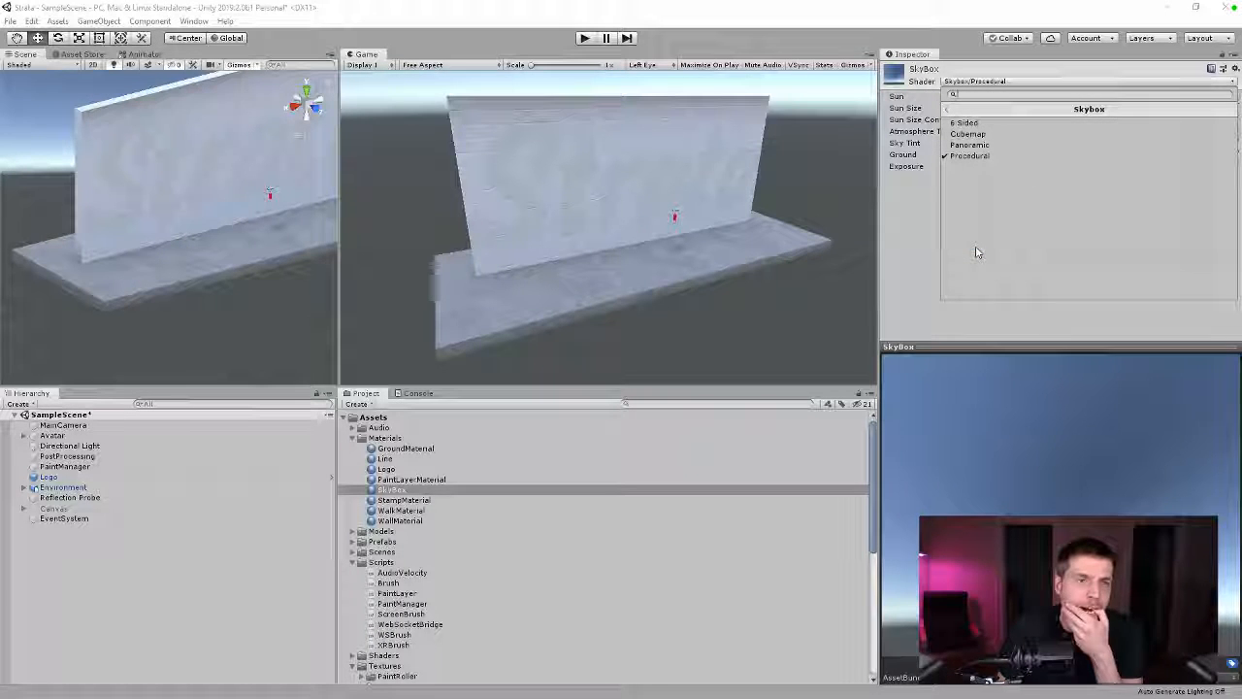
left_click(971, 144)
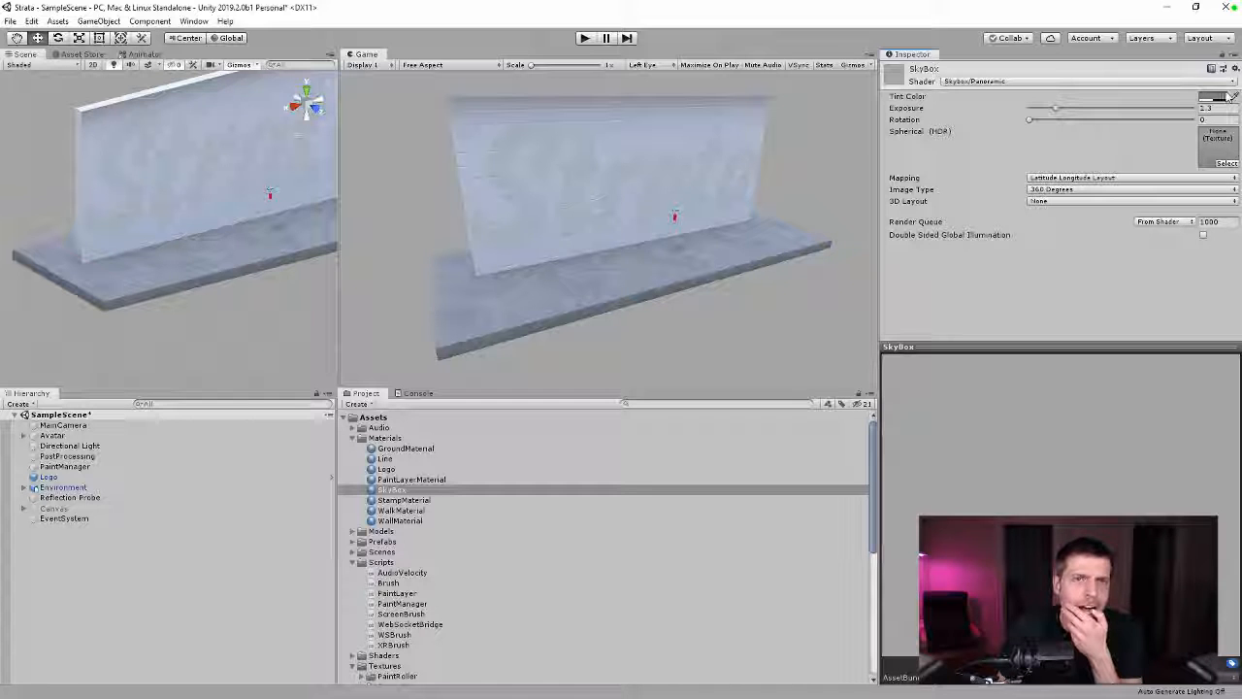
Step: Darken the SkyBox material's tint color to a near-black grey
left_click(1213, 97)
left_click_drag(1043, 444, 1036, 467)
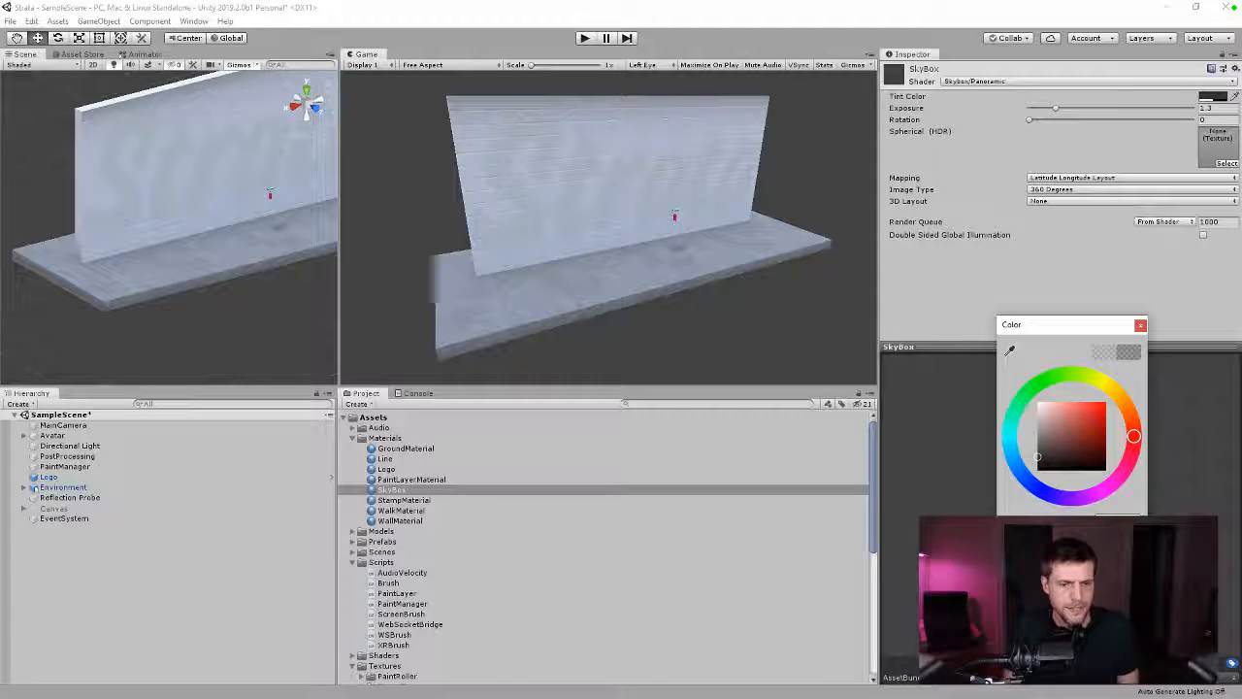
key("ctrl+z")
key("ctrl+y")
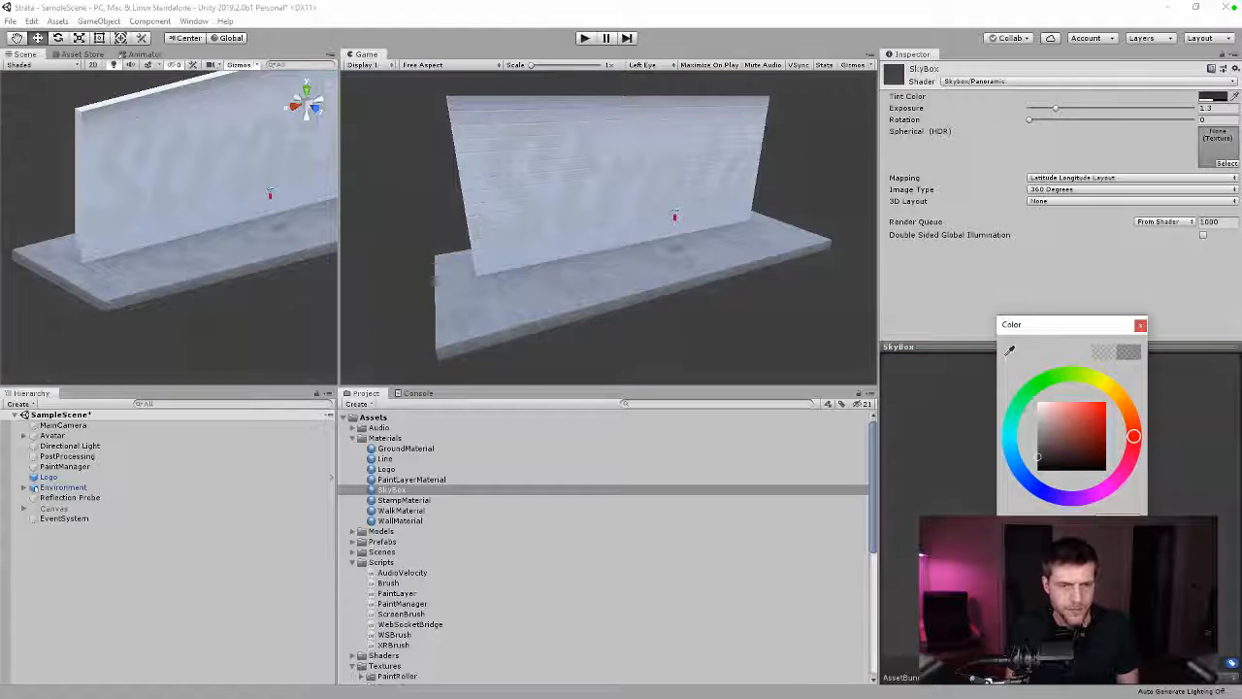
key("ctrl+z")
key("ctrl+z")
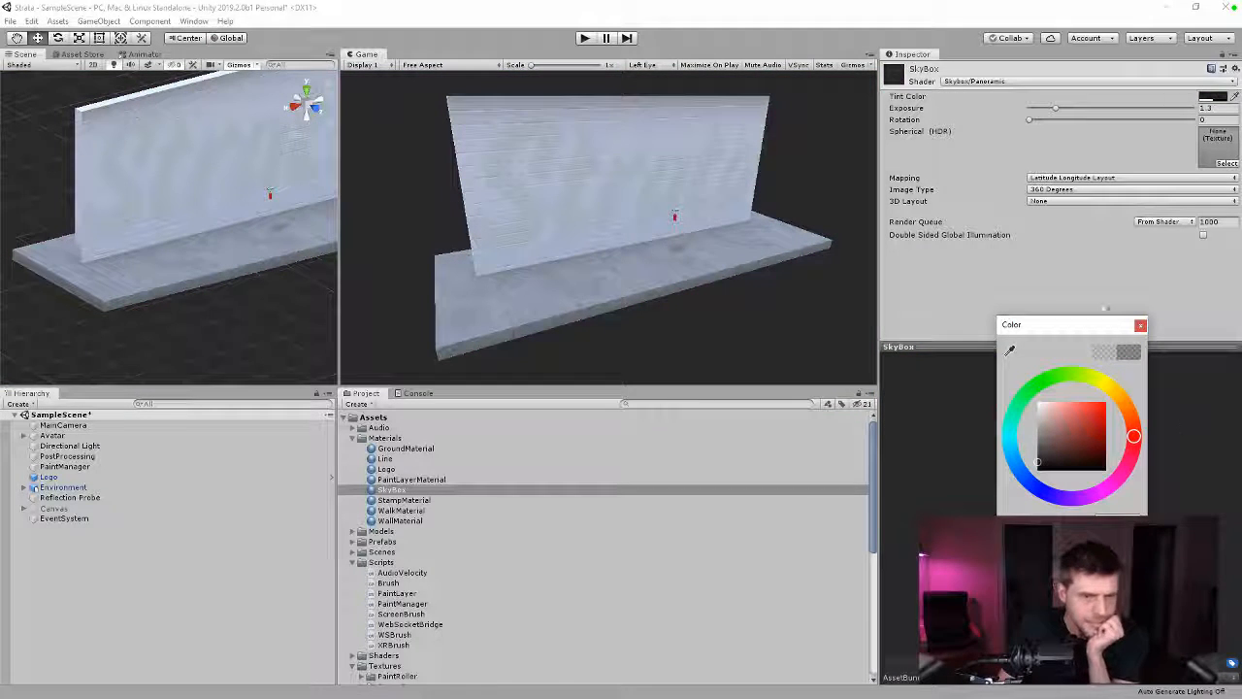
left_click(1140, 324)
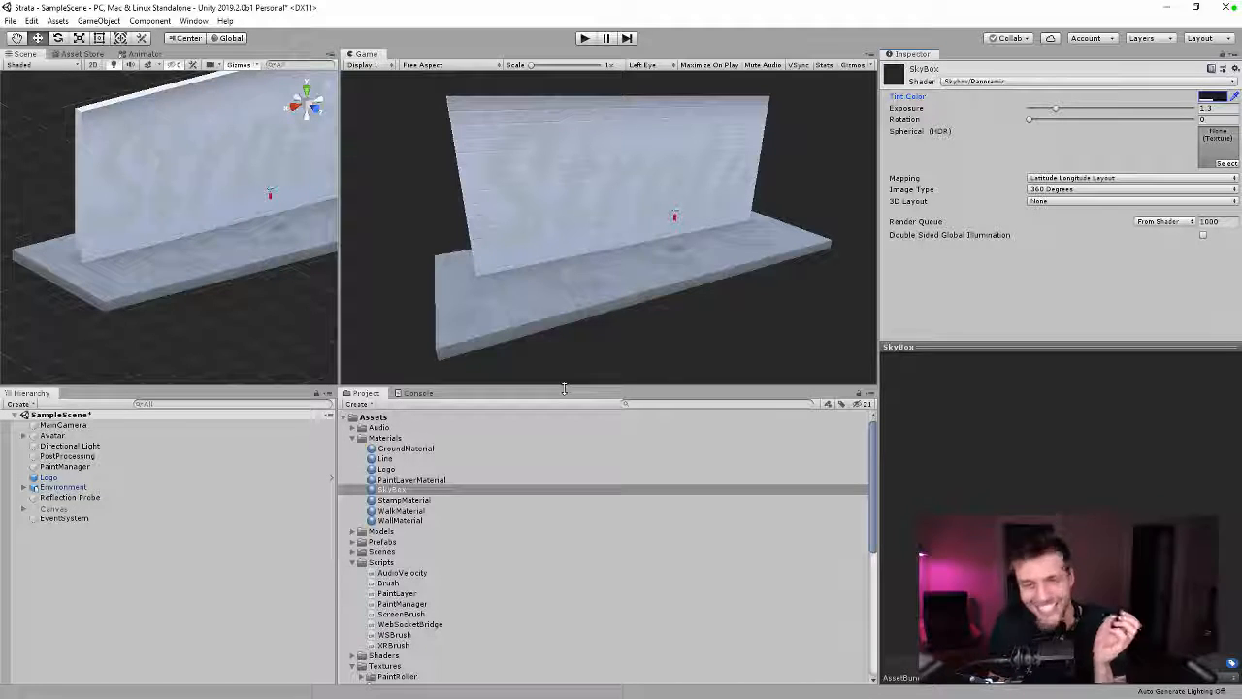
Step: Enable the Ground object inside Environment
left_click(30, 487)
left_click(62, 498)
left_click(912, 71)
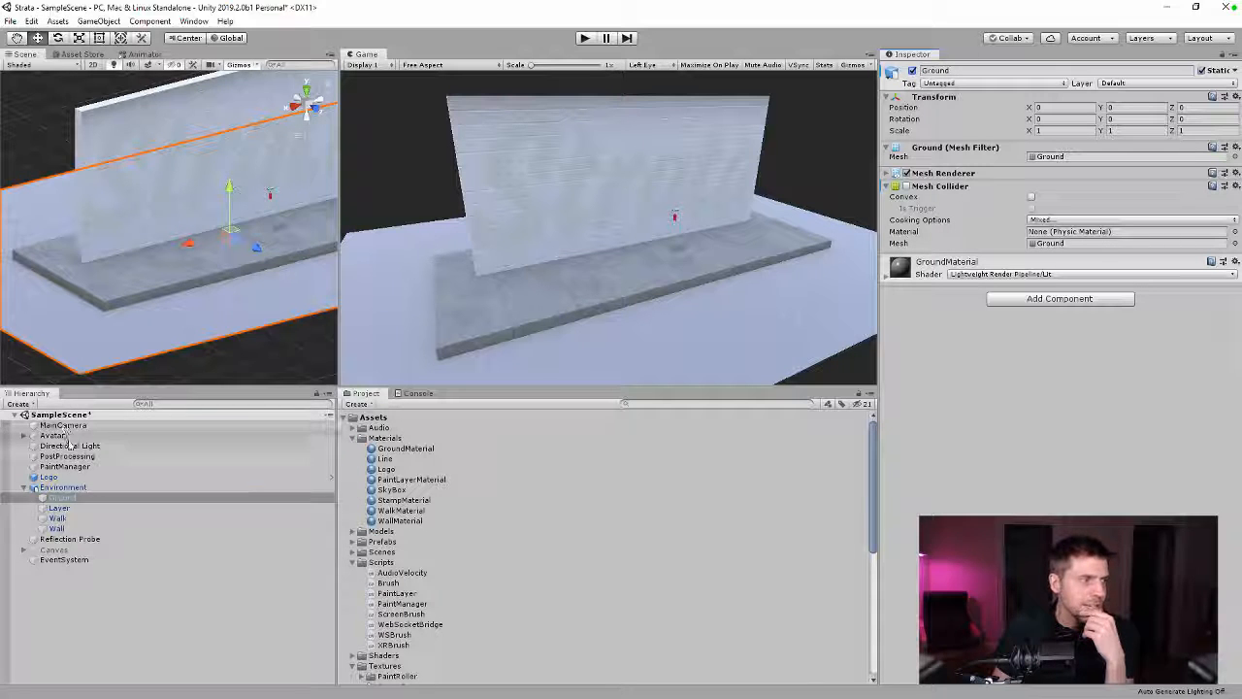
Step: Disable the Directional Light, toggling it on and off to compare the scene's lighting
left_click(60, 445)
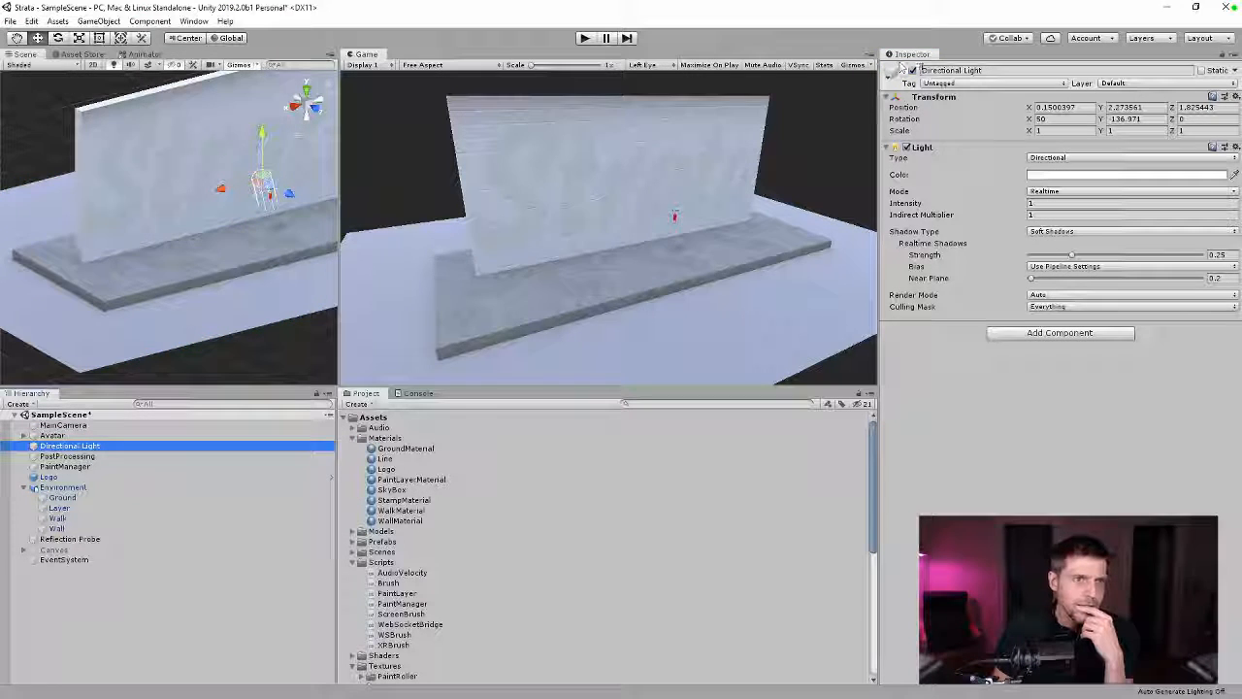
left_click(912, 70)
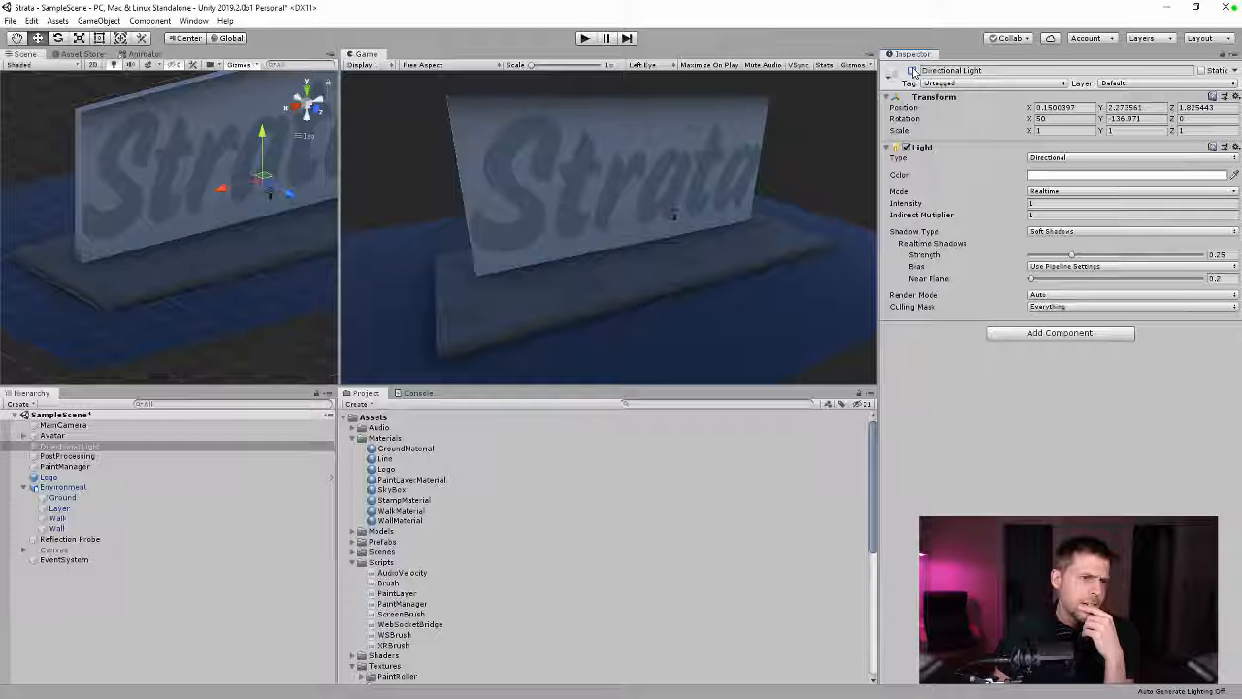
left_click(913, 70)
left_click(912, 70)
left_click(912, 70)
left_click(912, 69)
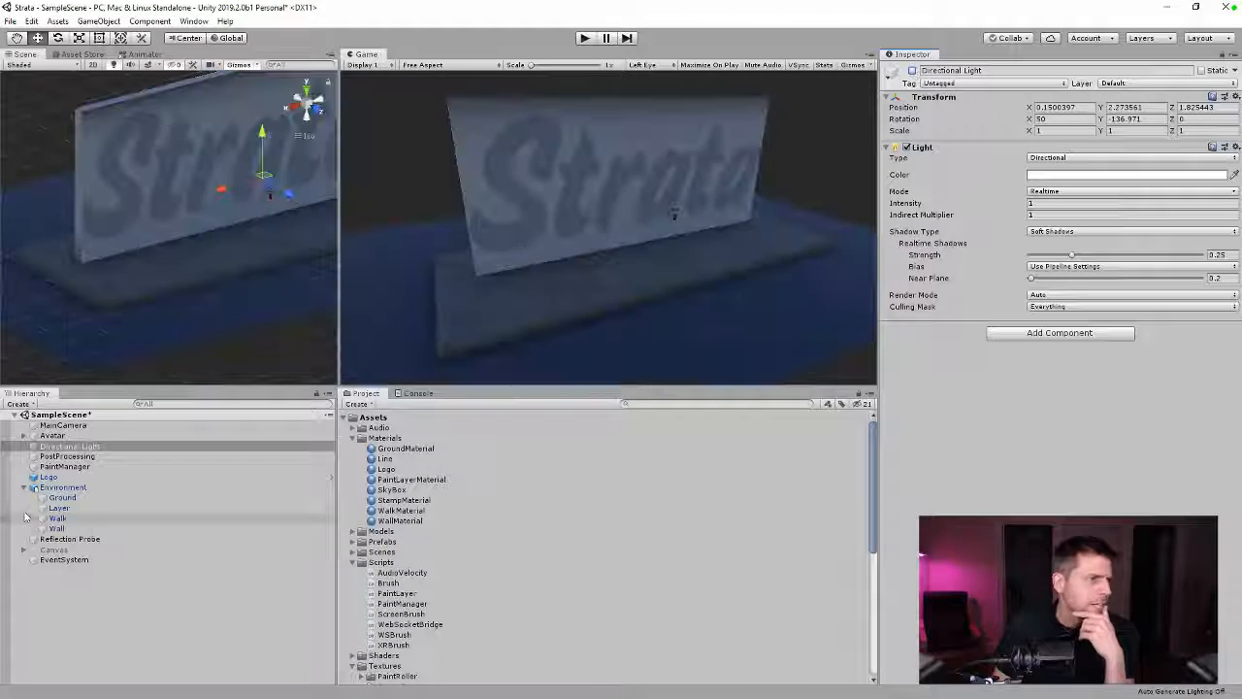
Step: Add a spotlight to the scene, place it above Directional Light in the hierarchy, and raise it to Y 3.49
left_click(19, 404)
mouse_move(58, 489)
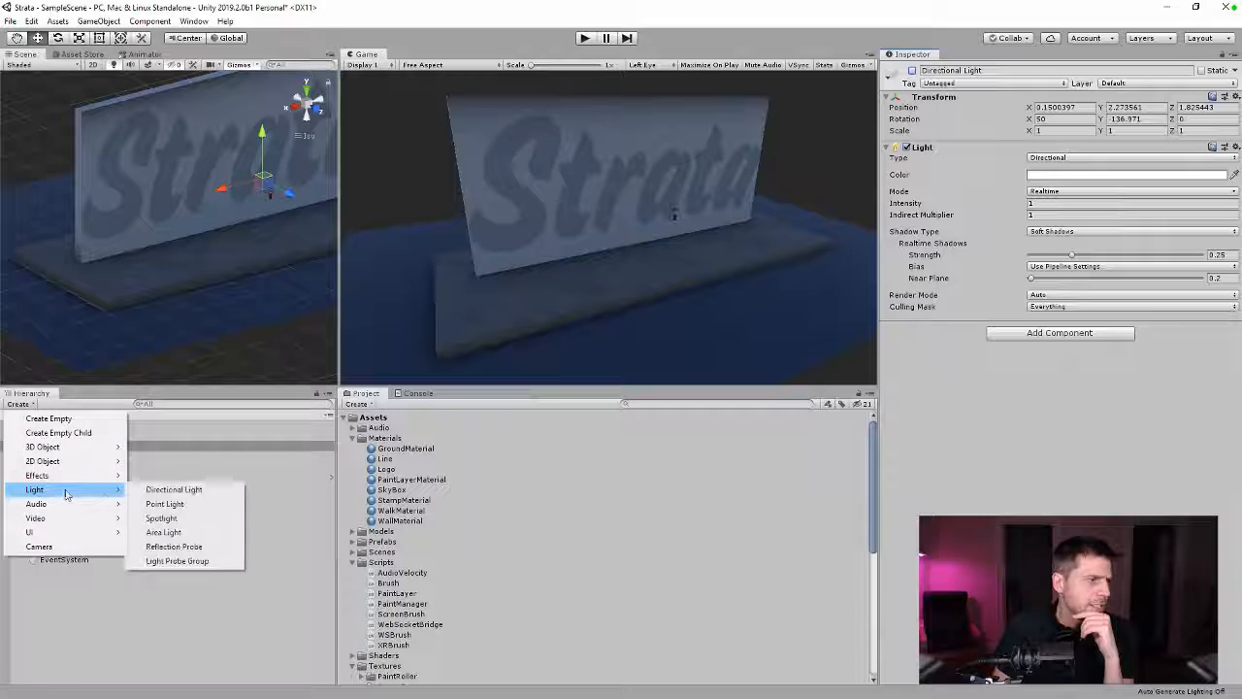
left_click(155, 517)
scroll(253, 236, "down", 7)
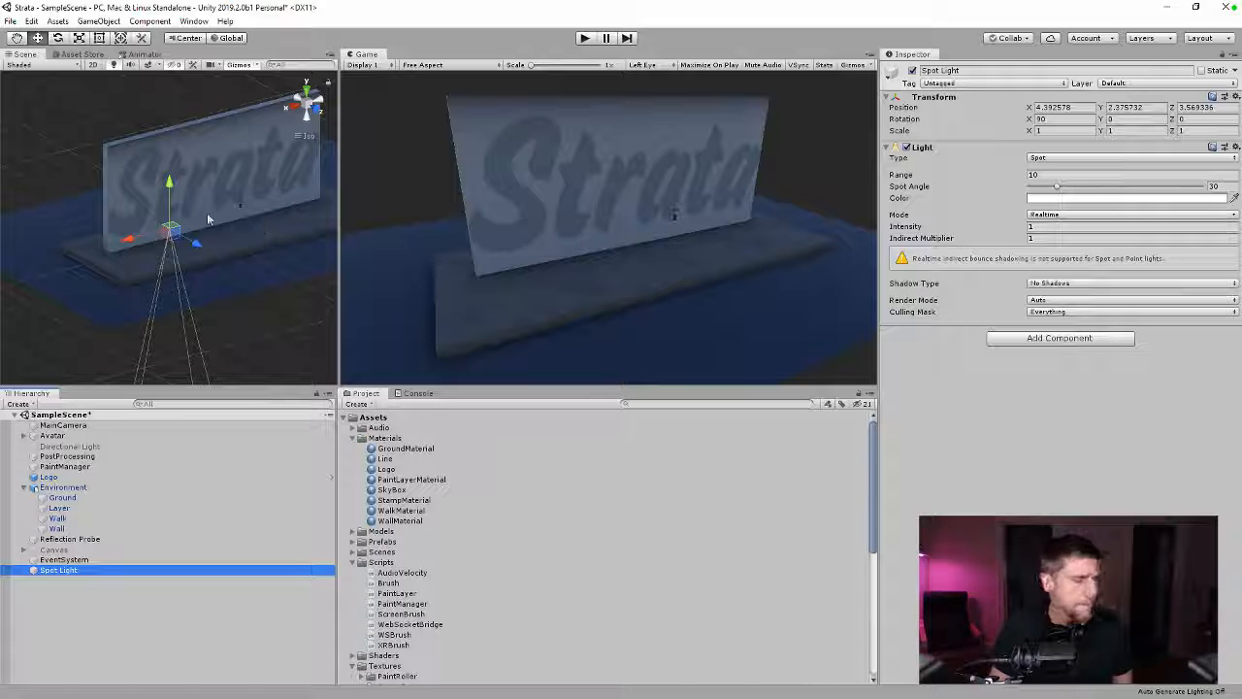
left_click_drag(70, 571, 68, 442)
left_click_drag(169, 186, 169, 152)
Step: Rotate the Spot Light to about 20 degrees on X and -137 degrees on Y so it aims at the wall
left_click_drag(117, 209, 230, 186, "alt")
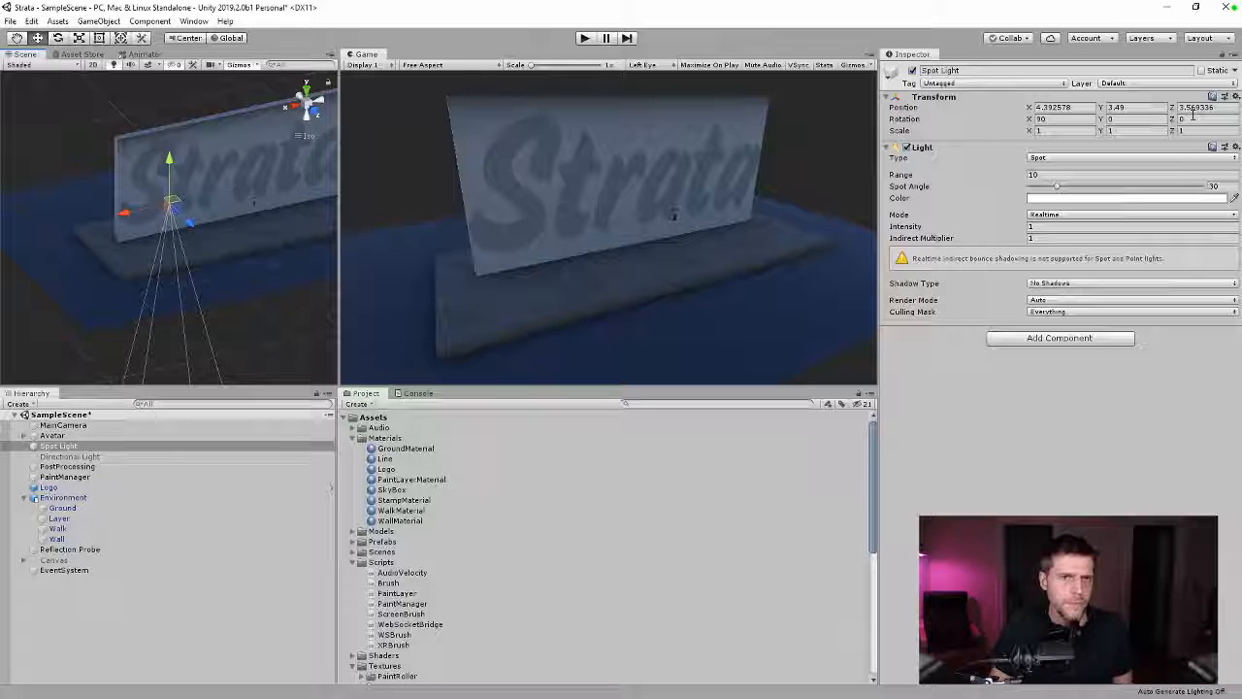
left_click(1061, 118)
type("0")
key("Tab")
key("Tab")
left_click_drag(209, 238, 427, 147, "alt")
key("e")
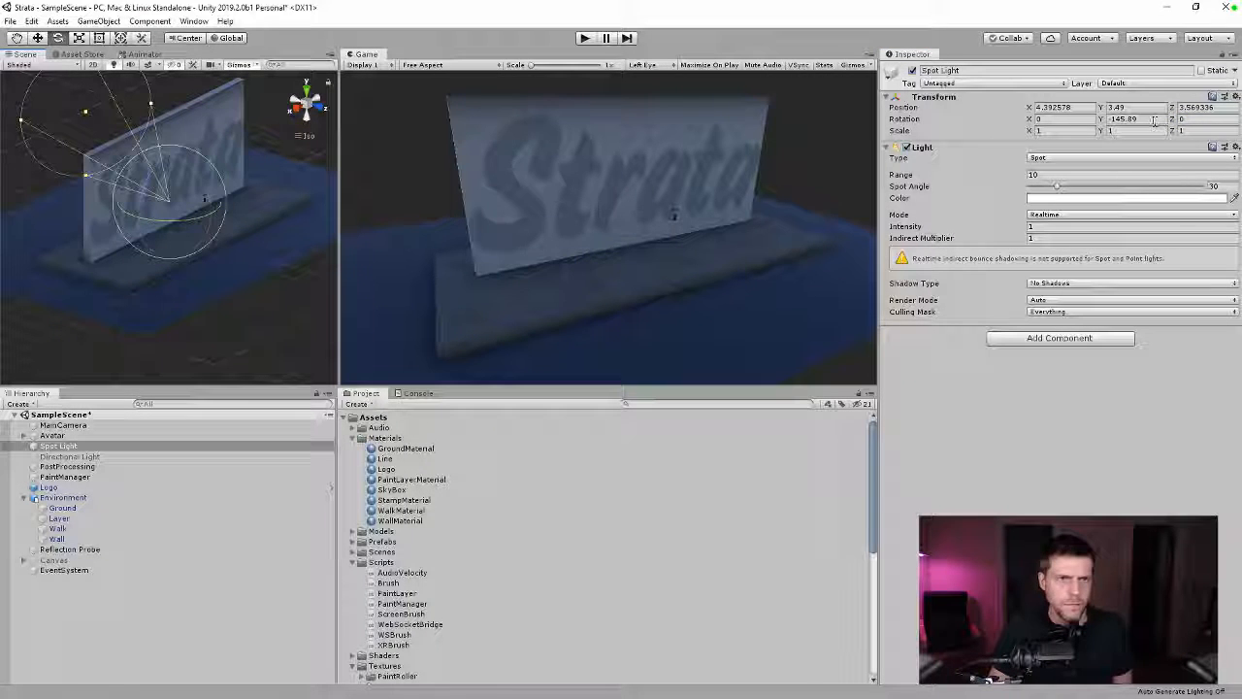
left_click_drag(209, 229, 237, 211)
Step: Use local handle orientation and move the Spot Light to about X 3.1, Y 4.83, Z 4.09 in front of the wall
left_click(225, 39)
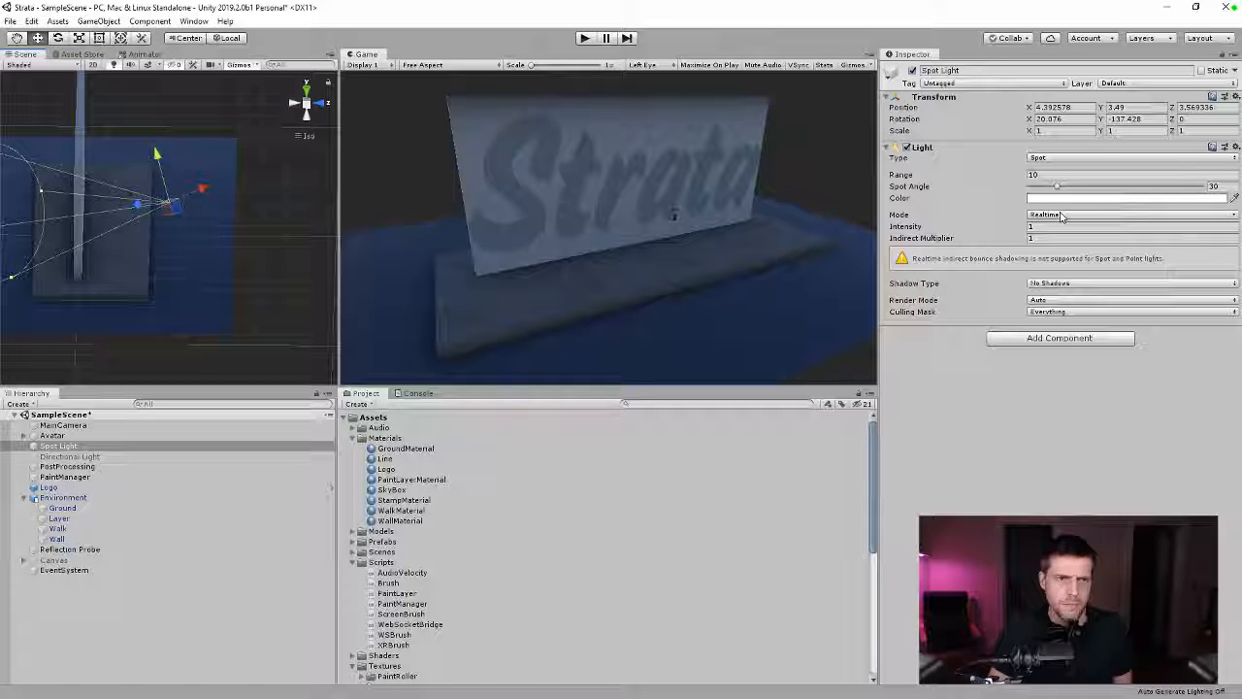
left_click_drag(192, 191, 50, 191)
left_click_drag(309, 202, 250, 199)
left_click_drag(199, 147, 192, 112)
Step: Try the Directional and Point types on the Spot Light, return it to Spot, and extend its range to 16.64
left_click(1038, 158)
left_click(1068, 185)
left_click(1048, 157)
left_click(1055, 174)
left_click(1048, 157)
left_click(1057, 200)
left_click(1048, 158)
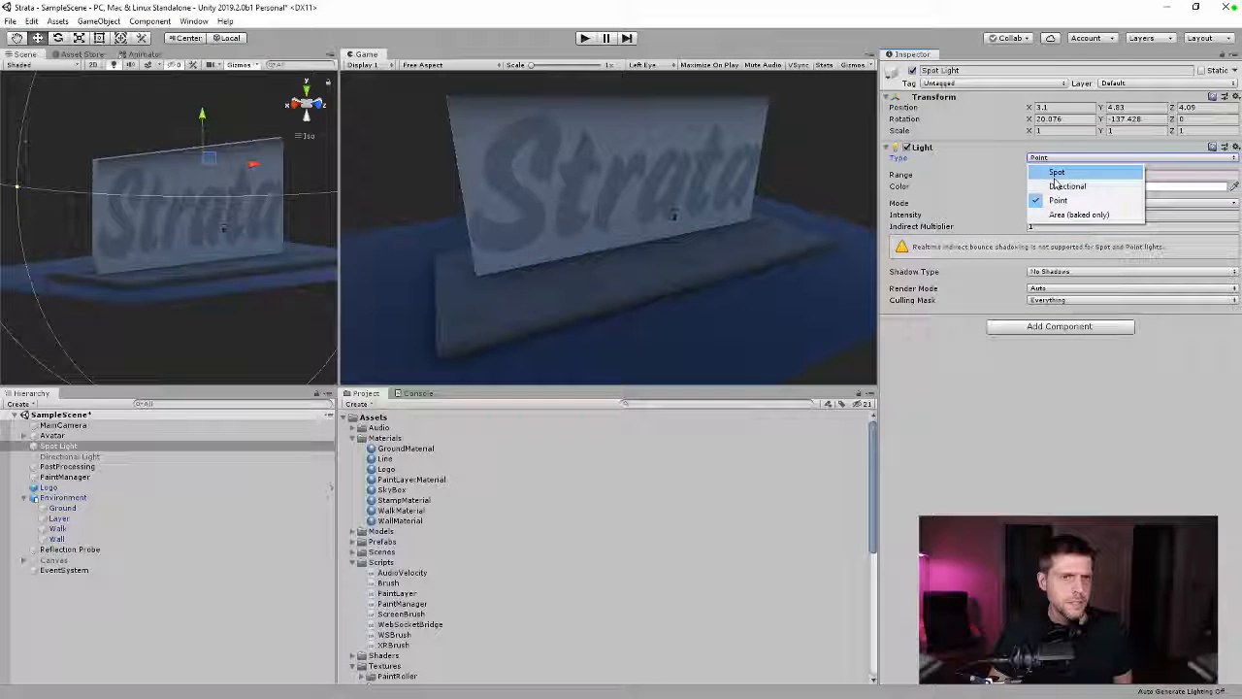
left_click(1055, 173)
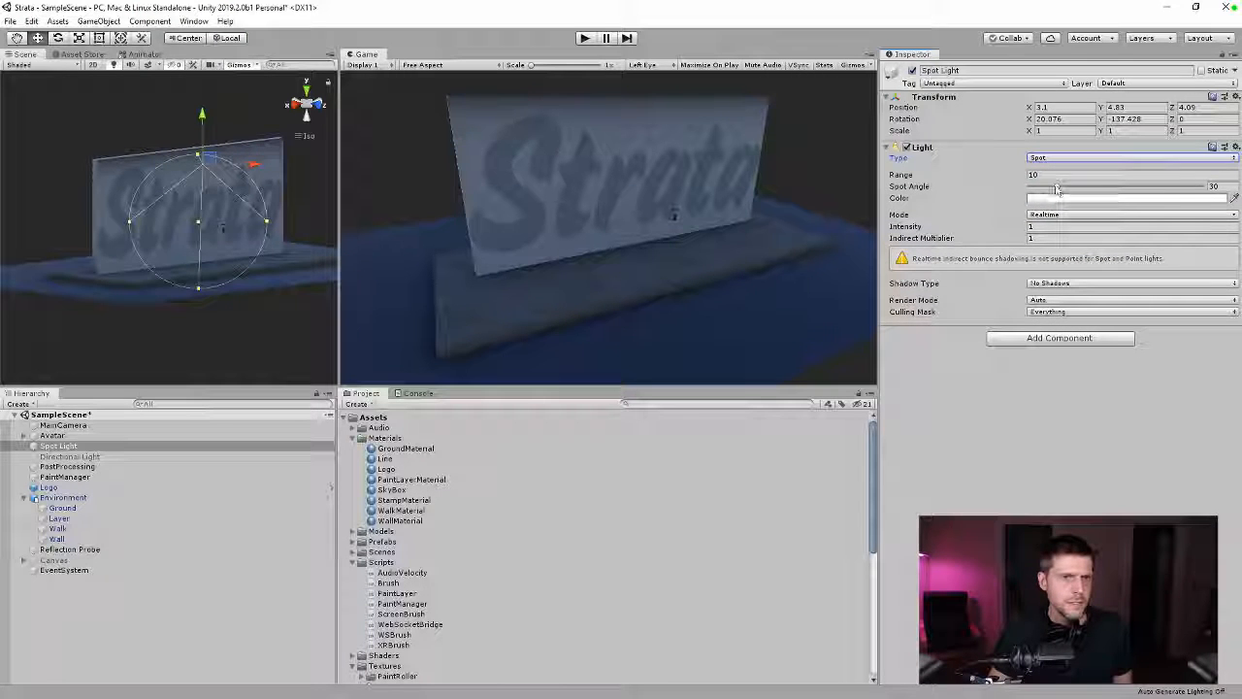
left_click_drag(918, 227, 1077, 206)
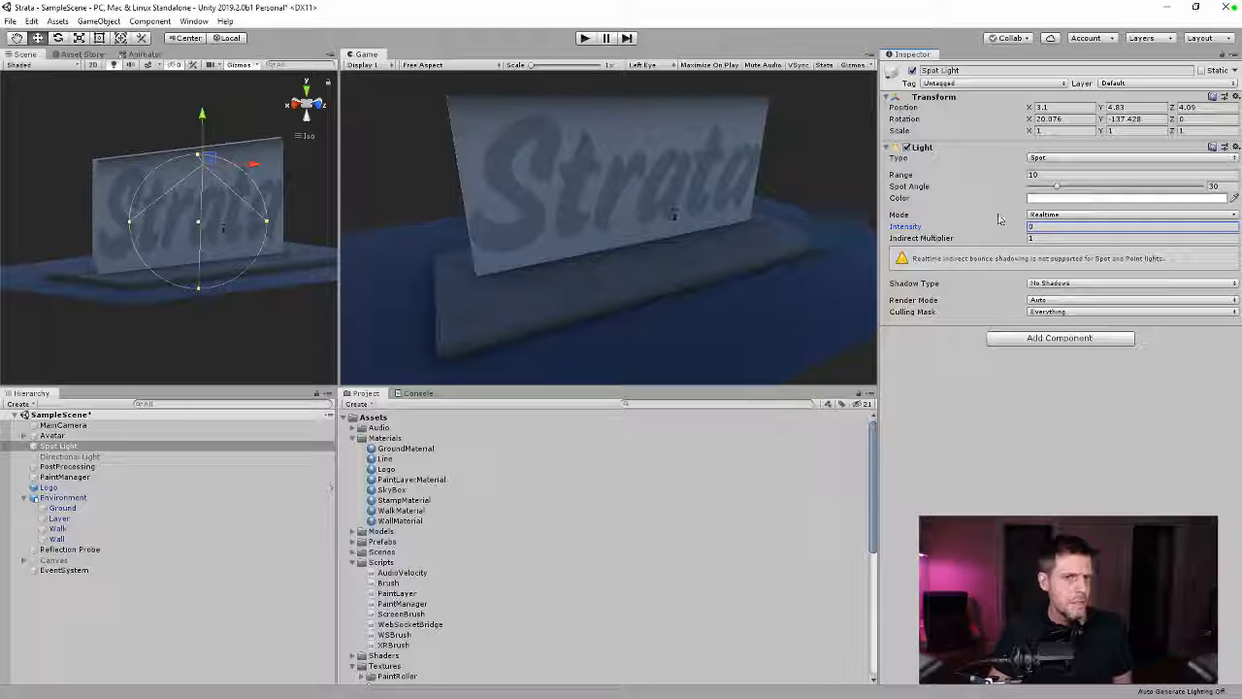
left_click_drag(912, 176, 949, 235)
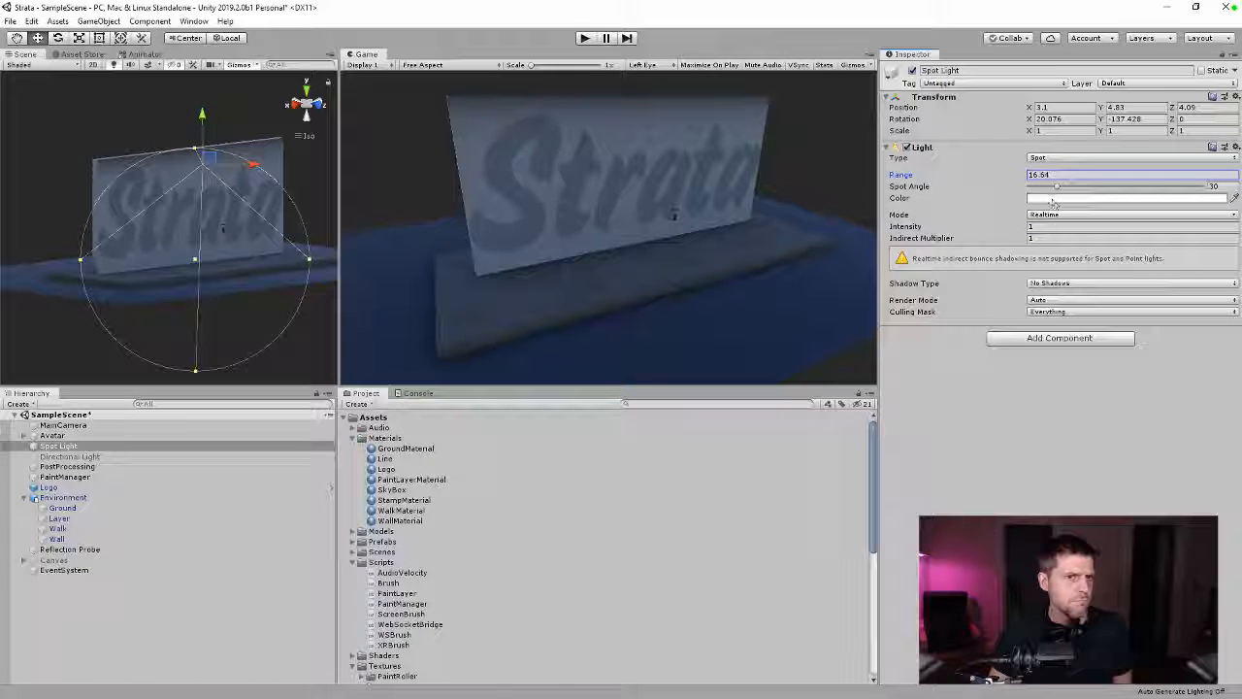
Step: Collapse the expanded asset folders and move the SRPBatcherProfiler script into the Scripts folder
left_click(353, 437)
left_click(353, 480)
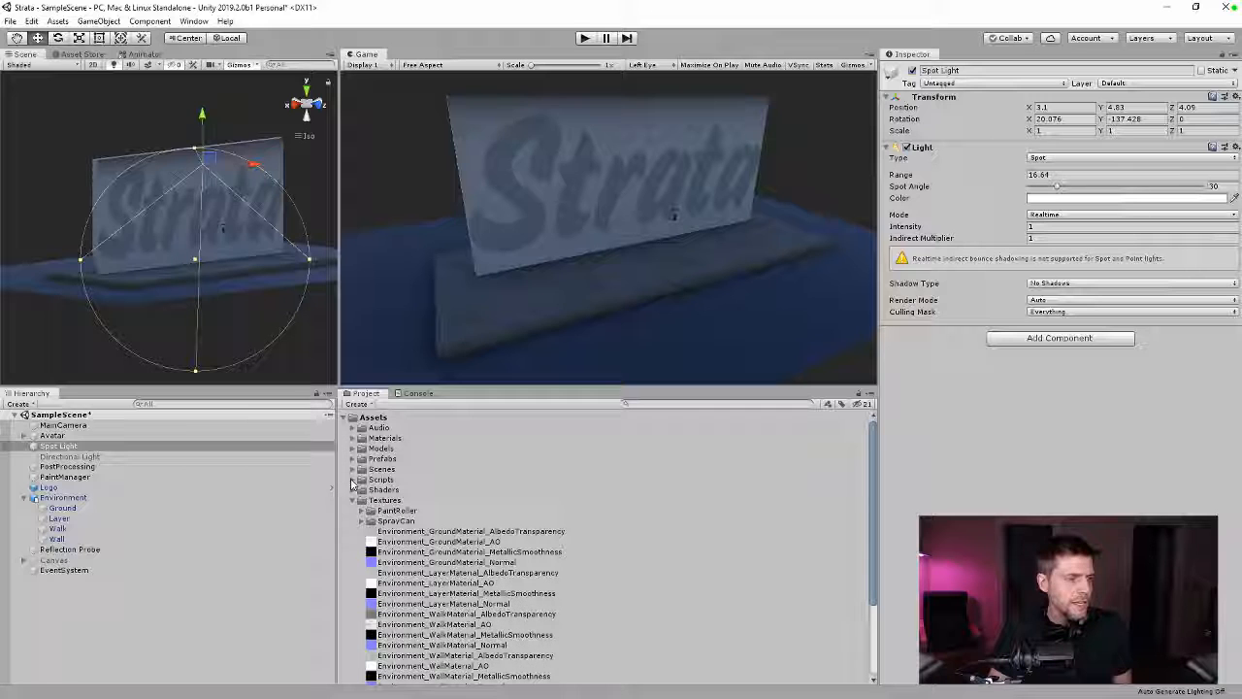
left_click(354, 500)
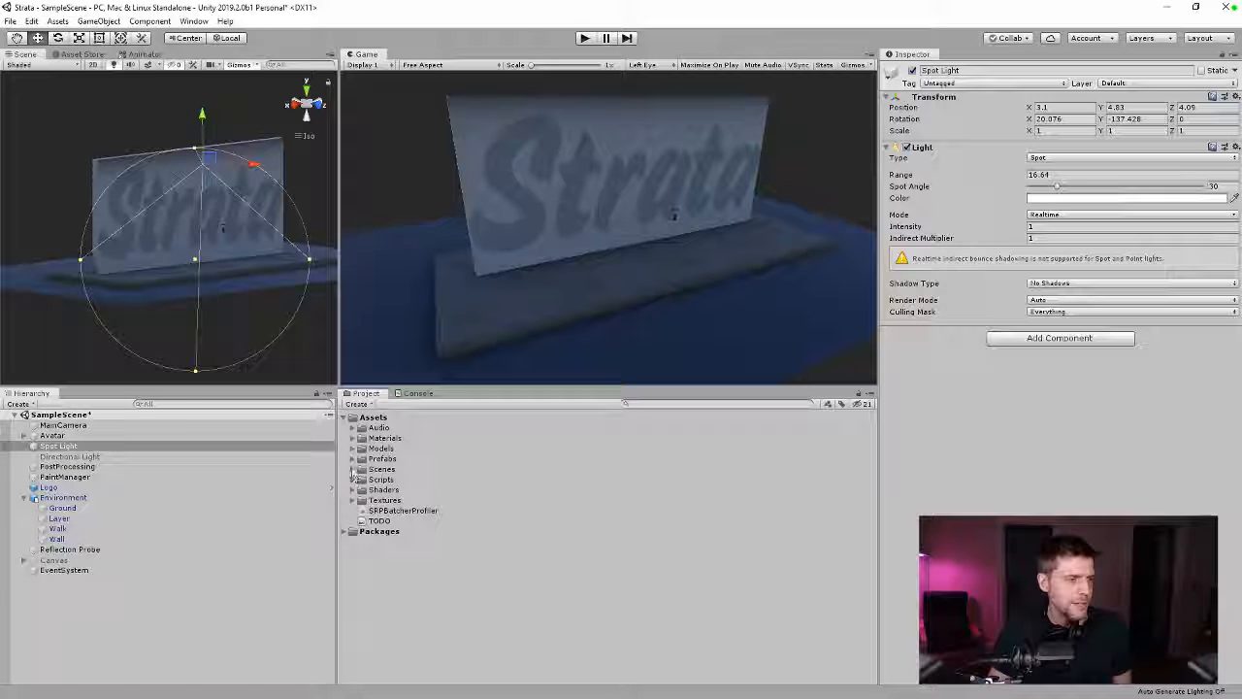
left_click(376, 510)
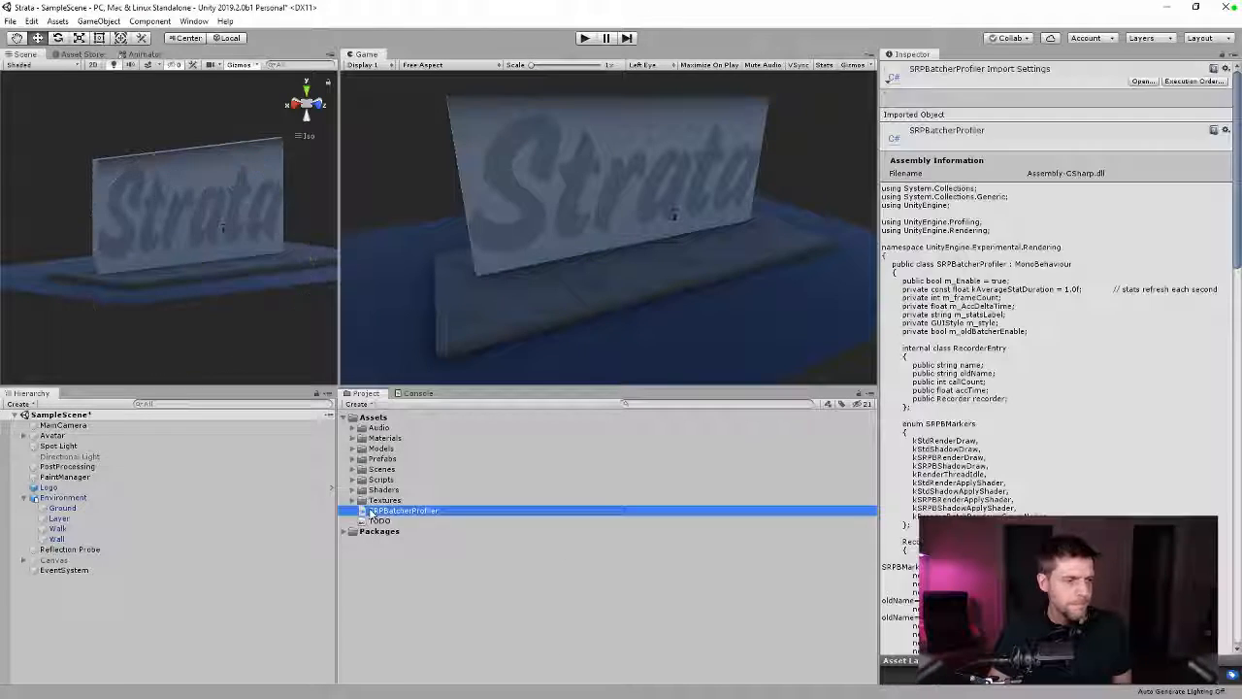
left_click_drag(370, 510, 362, 481)
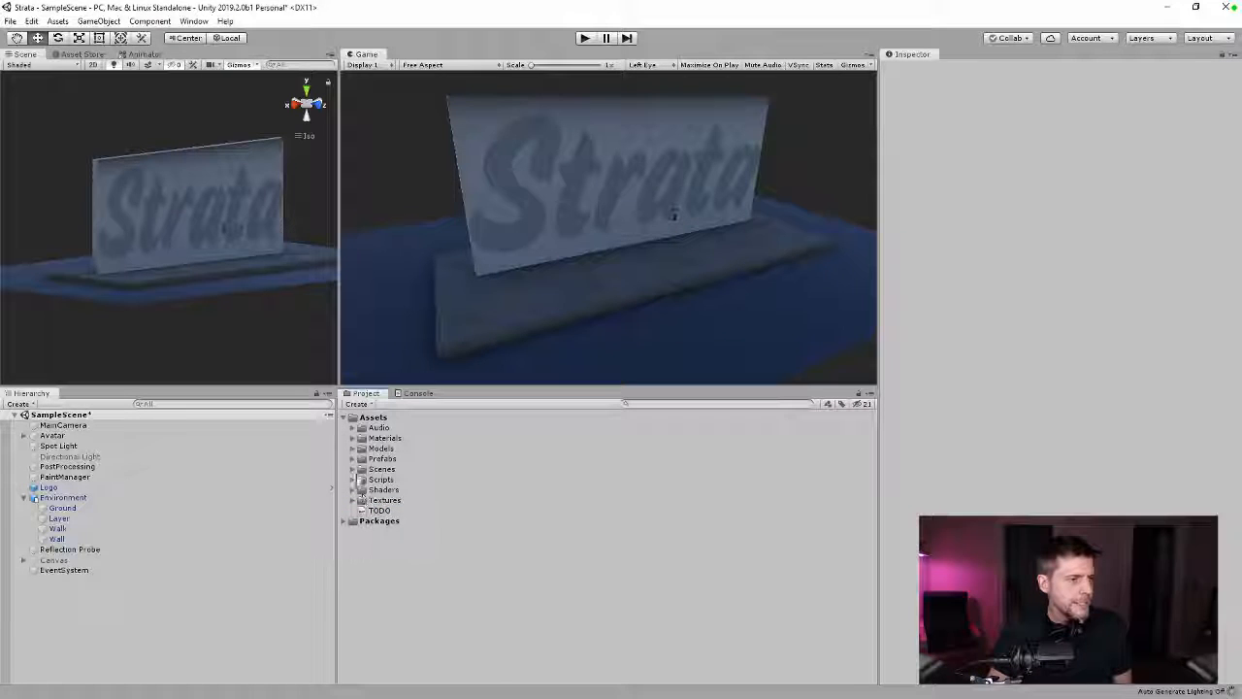
Step: Find the LightweightRenderPipelineAsset in the Scenes folder and set its Additional Lights to Per Pixel
left_click(352, 439)
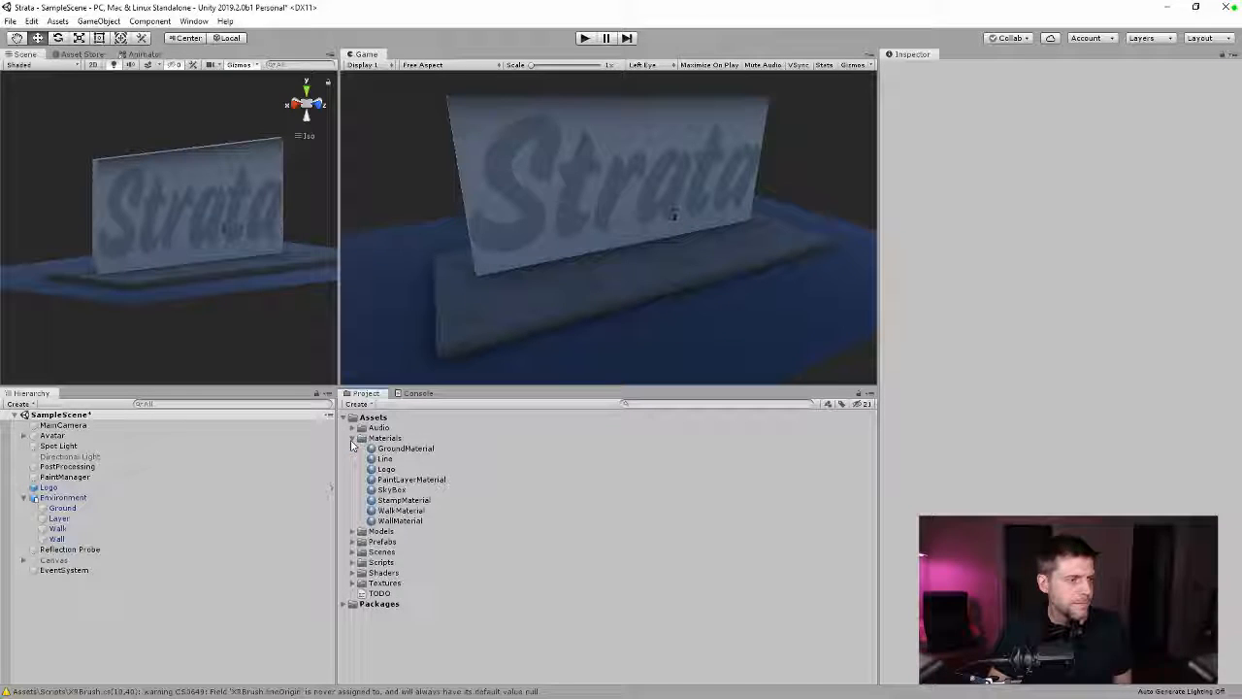
left_click(352, 438)
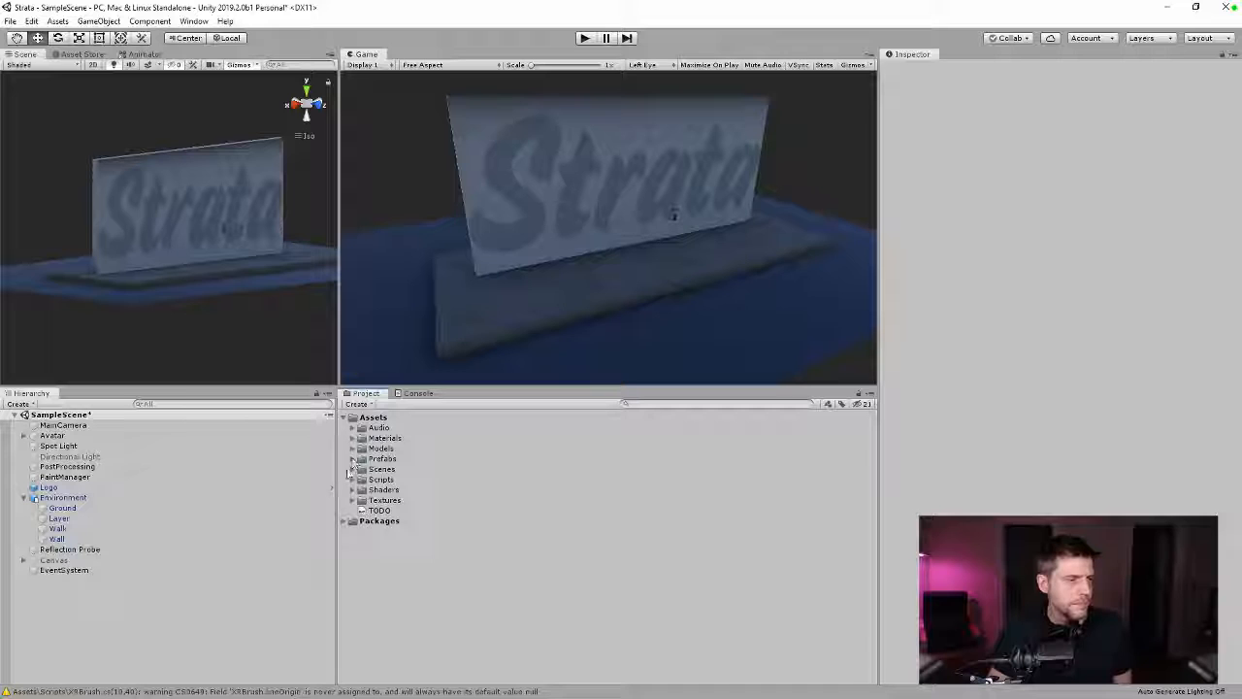
left_click(361, 470)
left_click(352, 469)
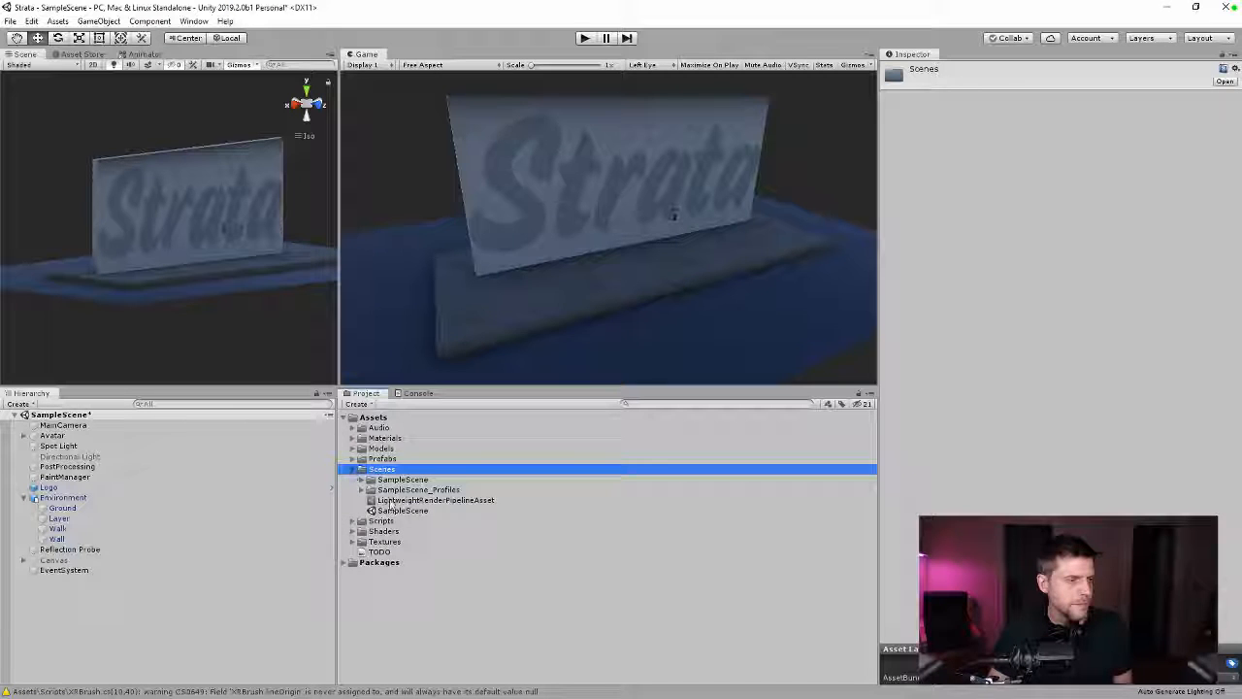
left_click(385, 501)
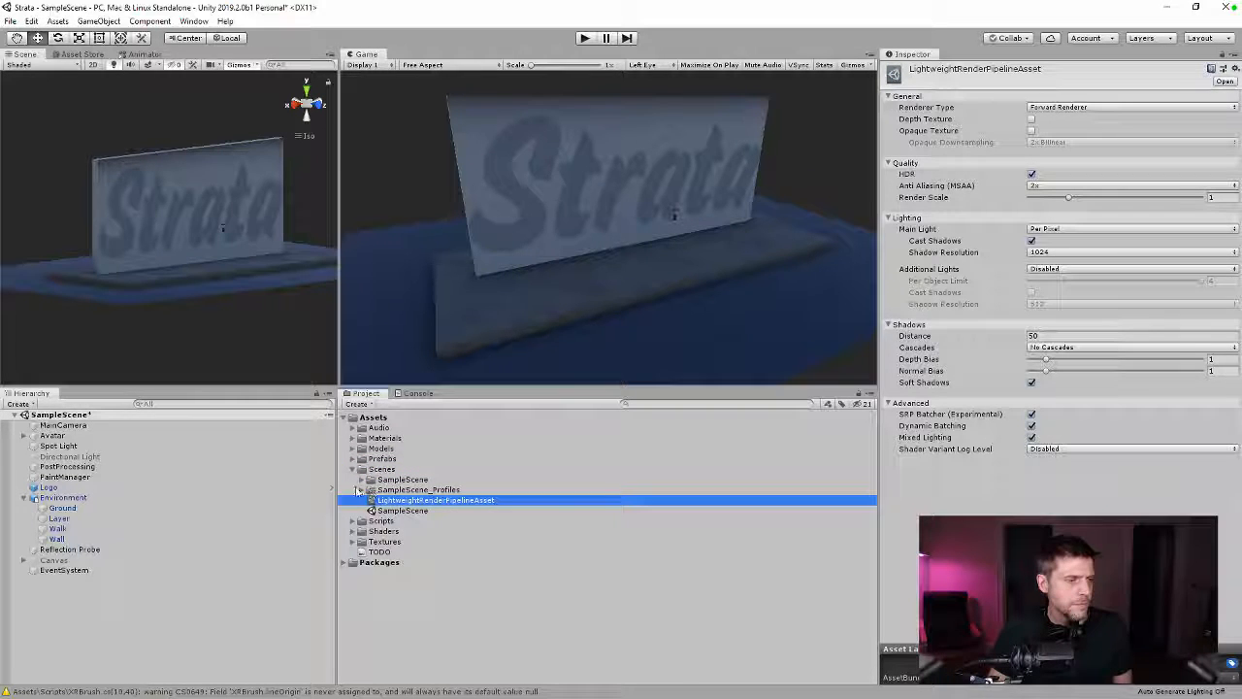
left_click(361, 489)
left_click(361, 479)
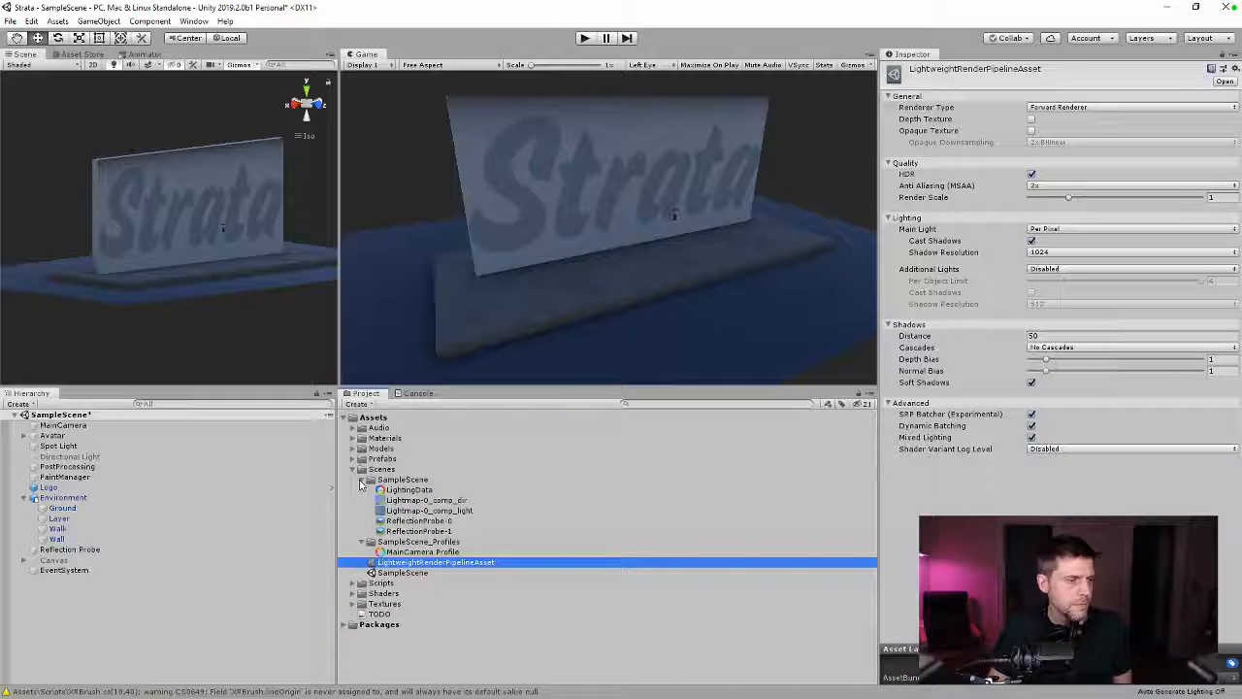
left_click(361, 479)
left_click(361, 489)
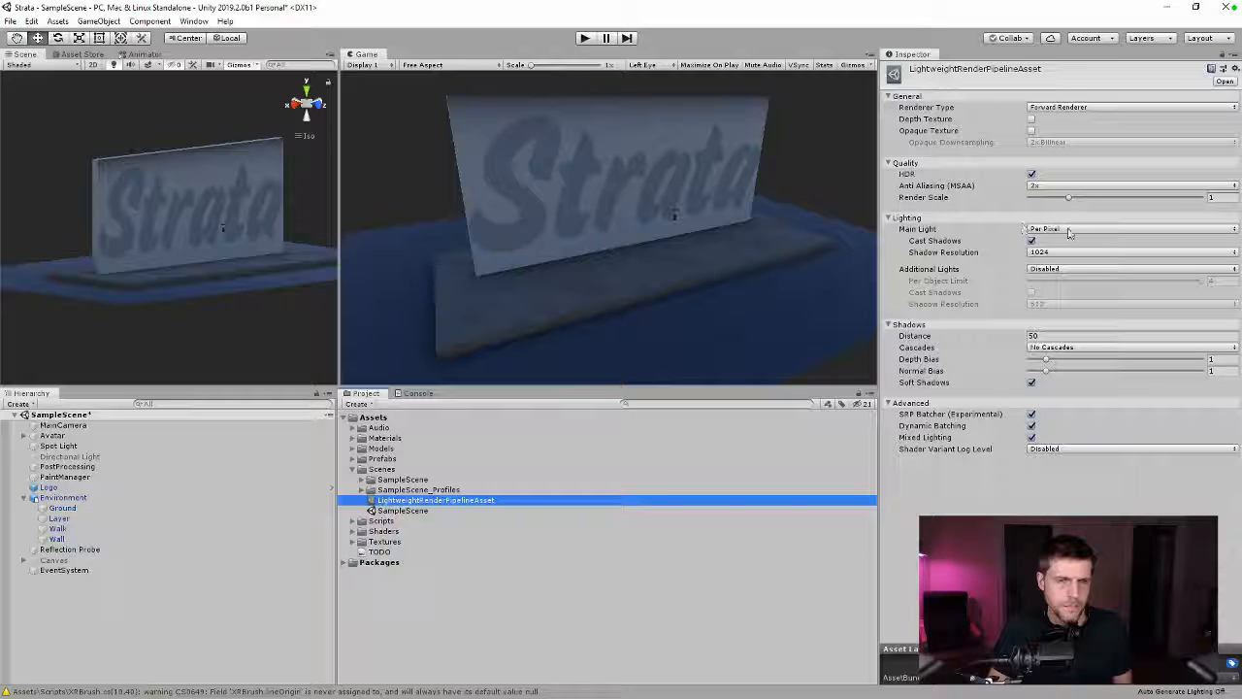
left_click(1039, 271)
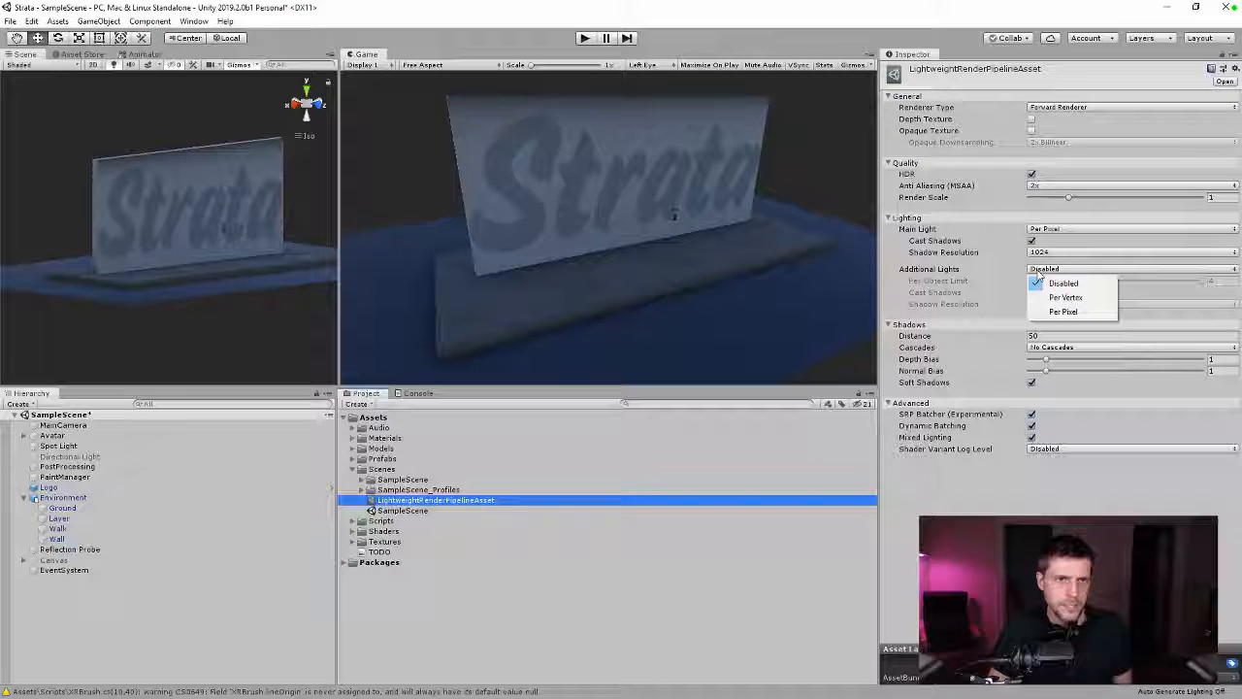
left_click(1063, 312)
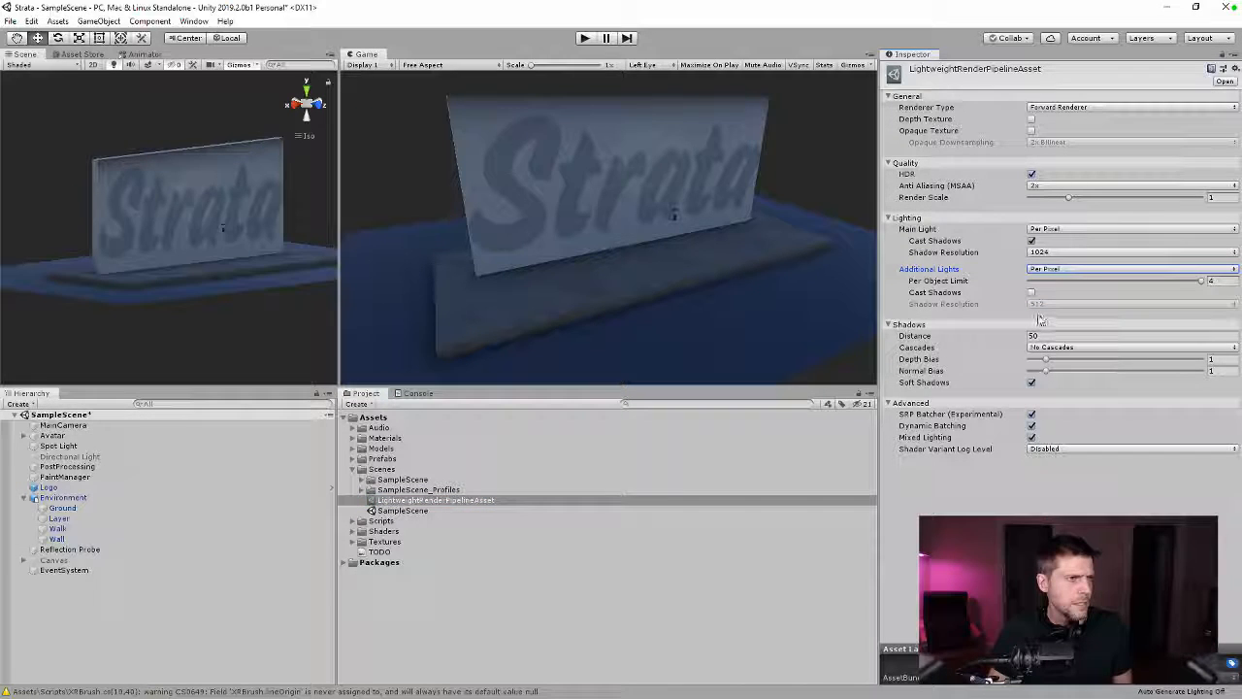
Step: Set the Spot Light's intensity to 10
left_click(58, 446)
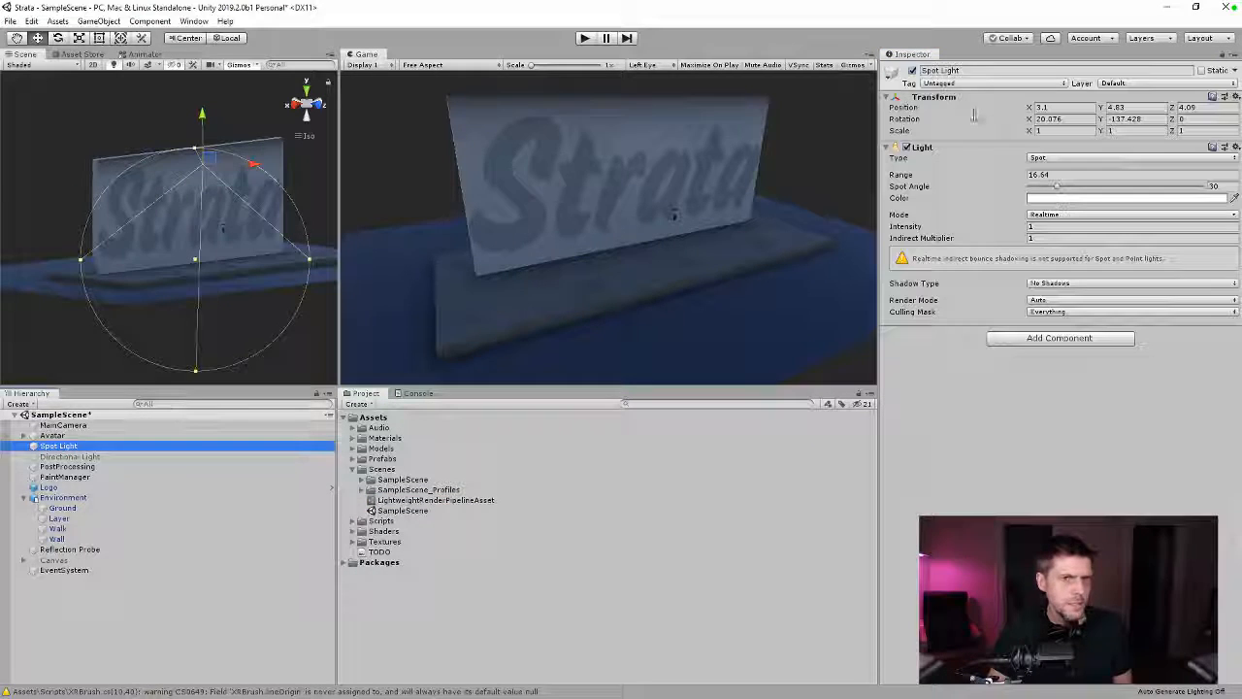
left_click(913, 72)
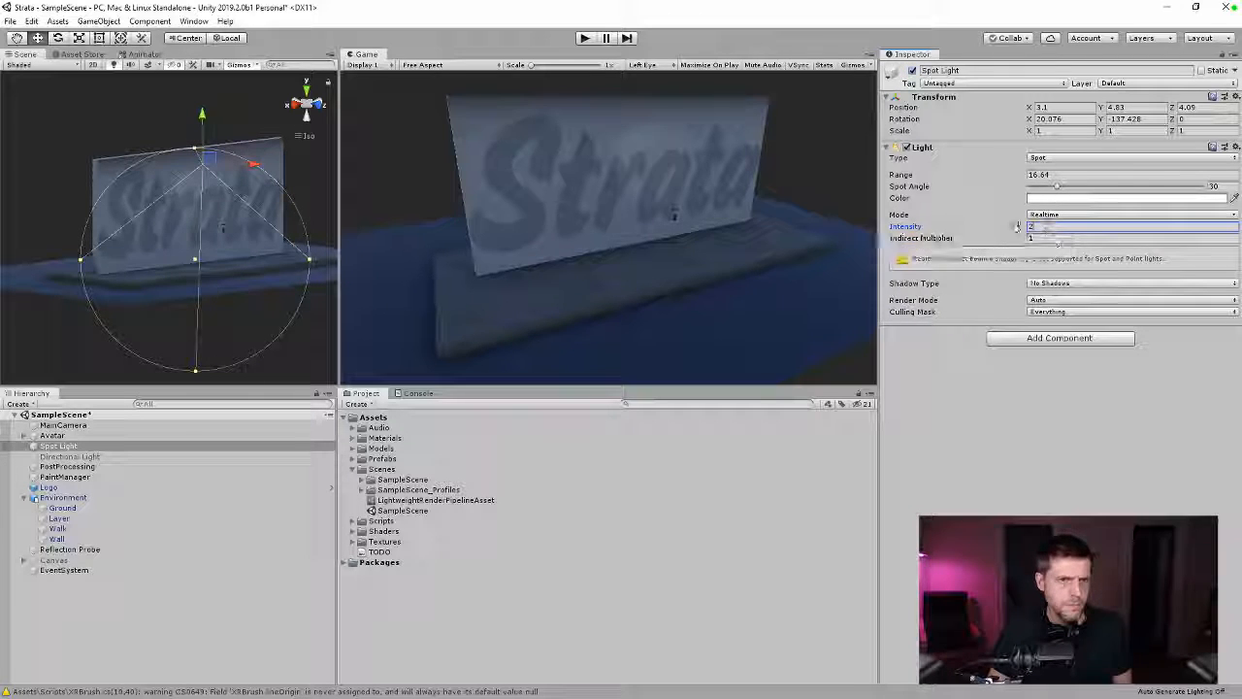
type("10")
mouse_move(288, 244)
left_mouse_down("alt")
mouse_move(394, 194)
mouse_move(257, 238)
mouse_move(269, 271)
mouse_move(281, 264)
left_mouse_up("alt")
Step: Set the Spot Light's spot angle to 60 and its range to 10
left_click(1077, 176)
key("Tab")
type("60")
left_click(1057, 175)
type("10")
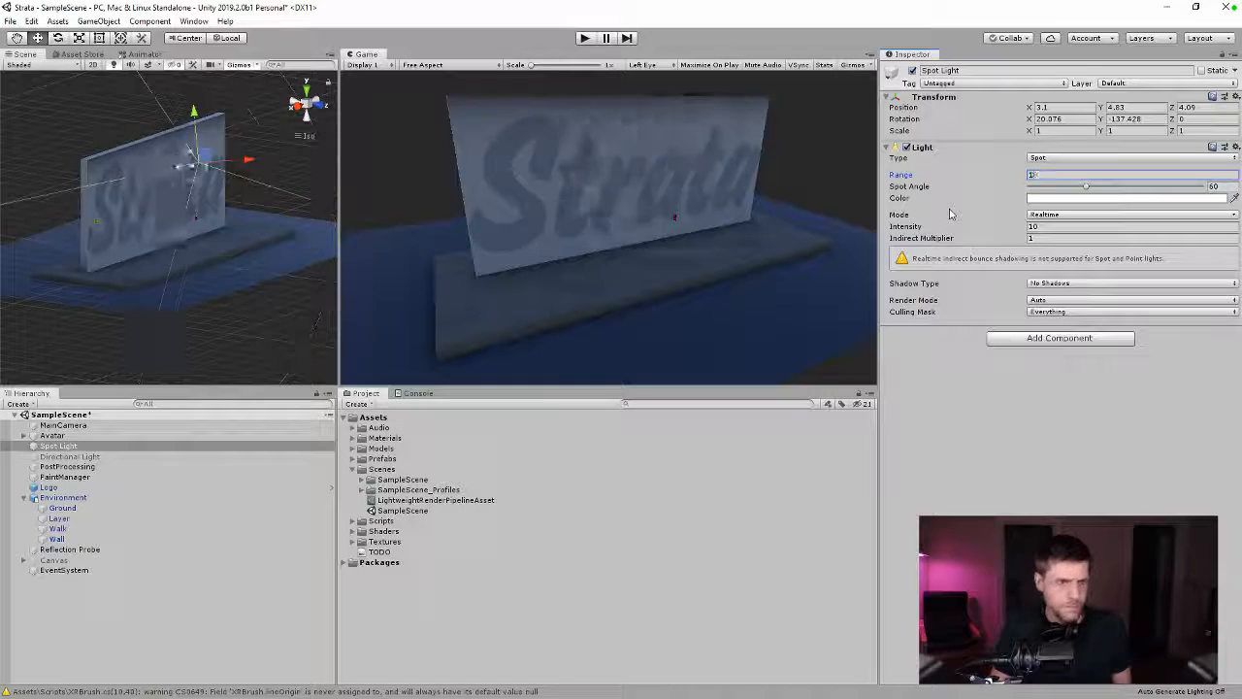
Step: Move the Spot Light away from the wall to about 8.2, 7.59, 9.64 and set its range to 20
left_click_drag(223, 277, 109, 320, "alt")
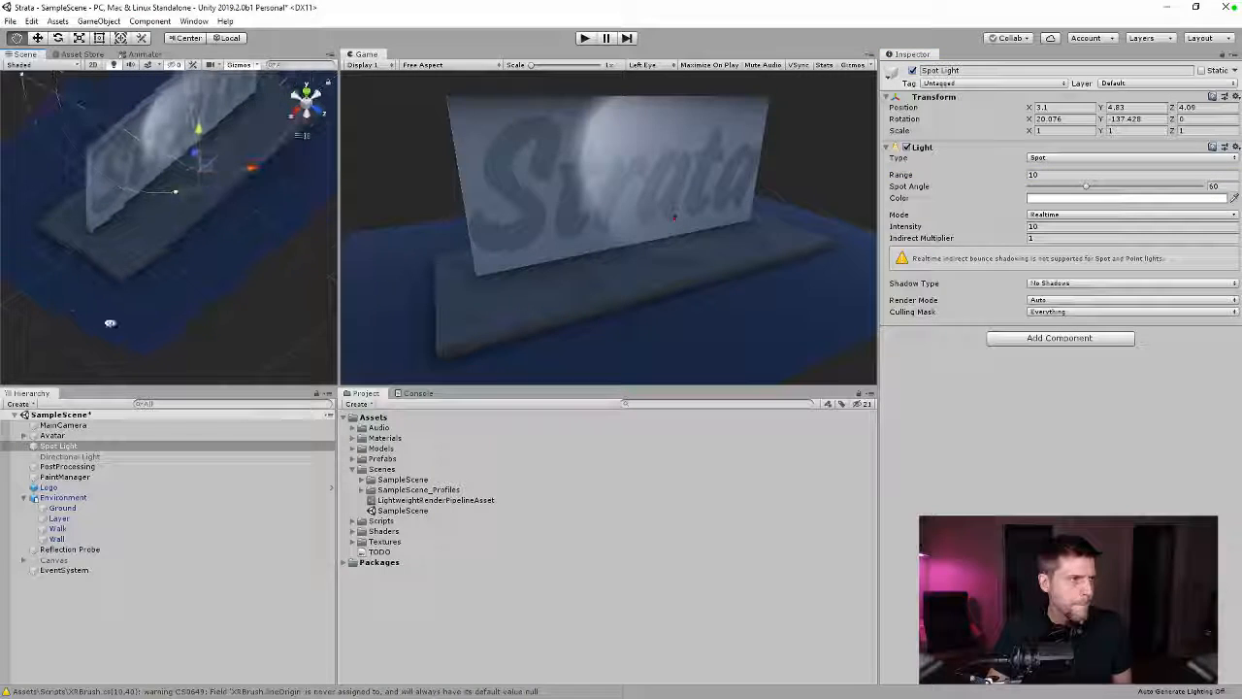
left_click_drag(198, 163, 310, 254)
left_click_drag(311, 255, 255, 163, "alt")
left_click_drag(1045, 177, 997, 180)
type("20")
mouse_move(264, 250)
left_mouse_down("alt")
mouse_move(591, 210)
mouse_move(568, 258)
mouse_move(270, 236)
left_mouse_up("alt")
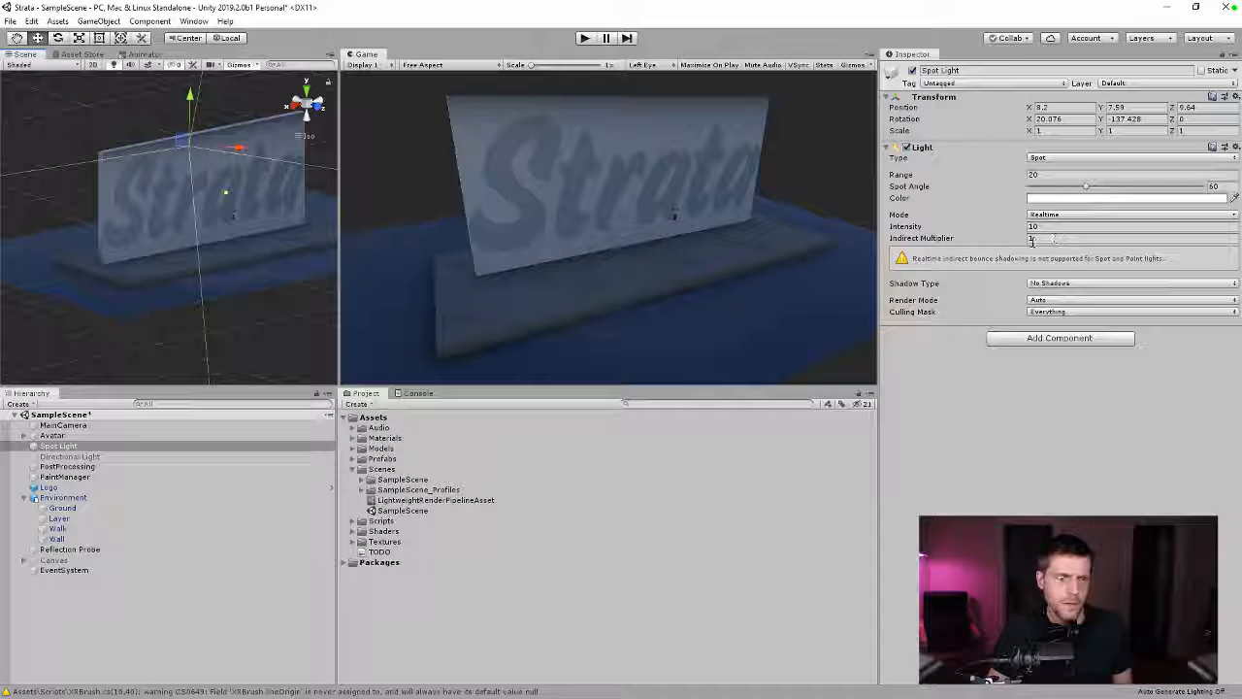
Step: Raise the Spot Light's intensity to about 54.6 and widen the Scene view
left_click(1007, 230)
type("20")
left_click(1043, 175)
left_click_drag(929, 229, 1084, 208)
left_click_drag(222, 200, 411, 258, "alt")
left_click_drag(339, 512, 406, 511)
Step: Set the Spot Light's position to 12, 10, 10 and its rotation to 20 on X and -135 on Y
left_click_drag(352, 380, 254, 317, "alt")
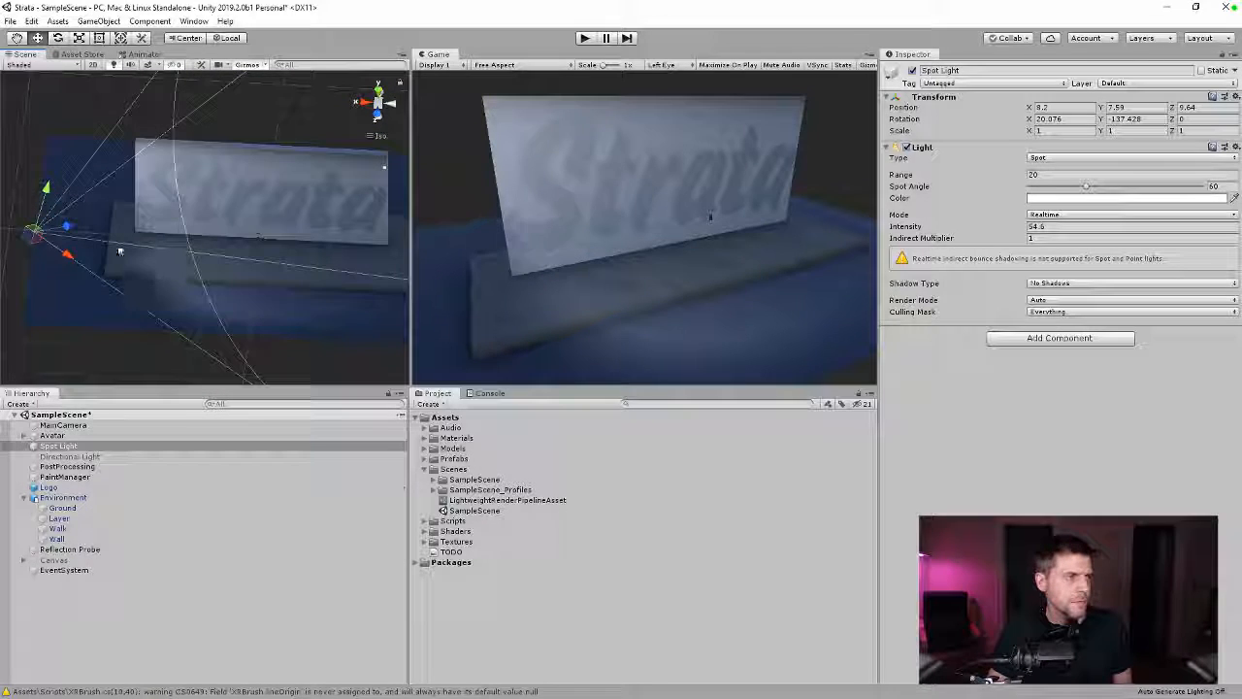
left_click_drag(76, 258, 23, 239)
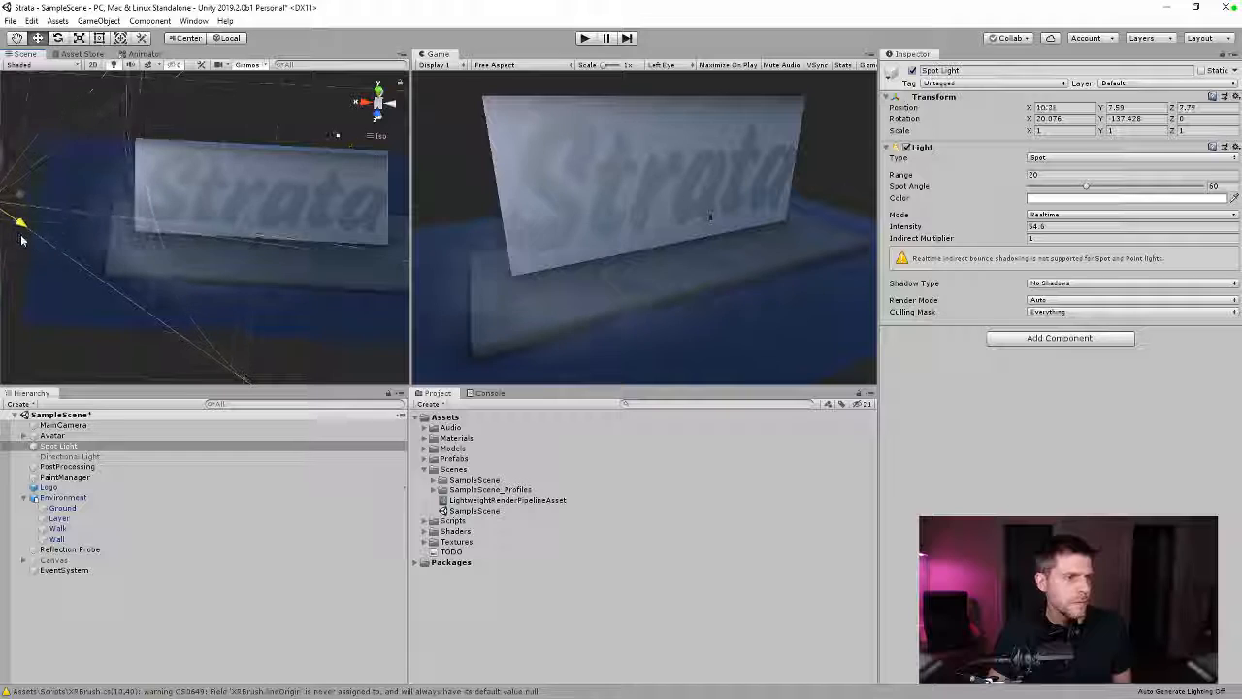
left_click_drag(86, 205, 51, 330, "alt")
left_click_drag(393, 323, 419, 245, "alt")
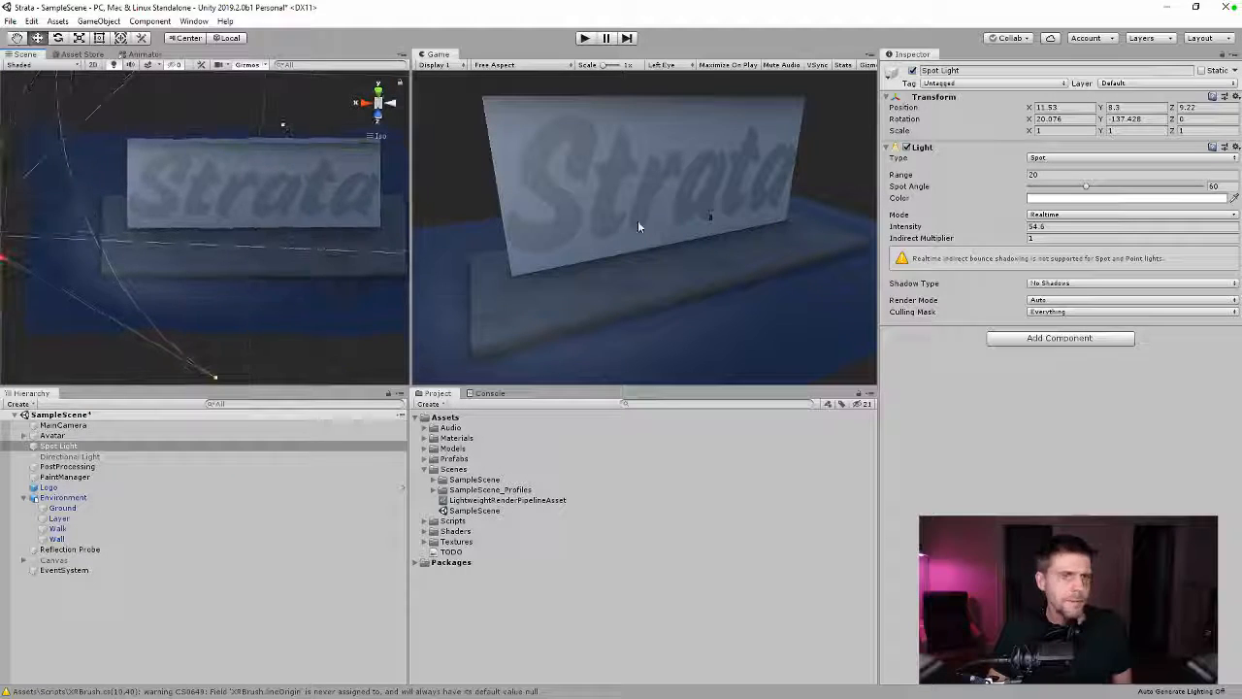
type("12")
key("Tab")
type("10")
key("Tab")
type("10")
key("Tab")
type("20")
type("-1")
type("35")
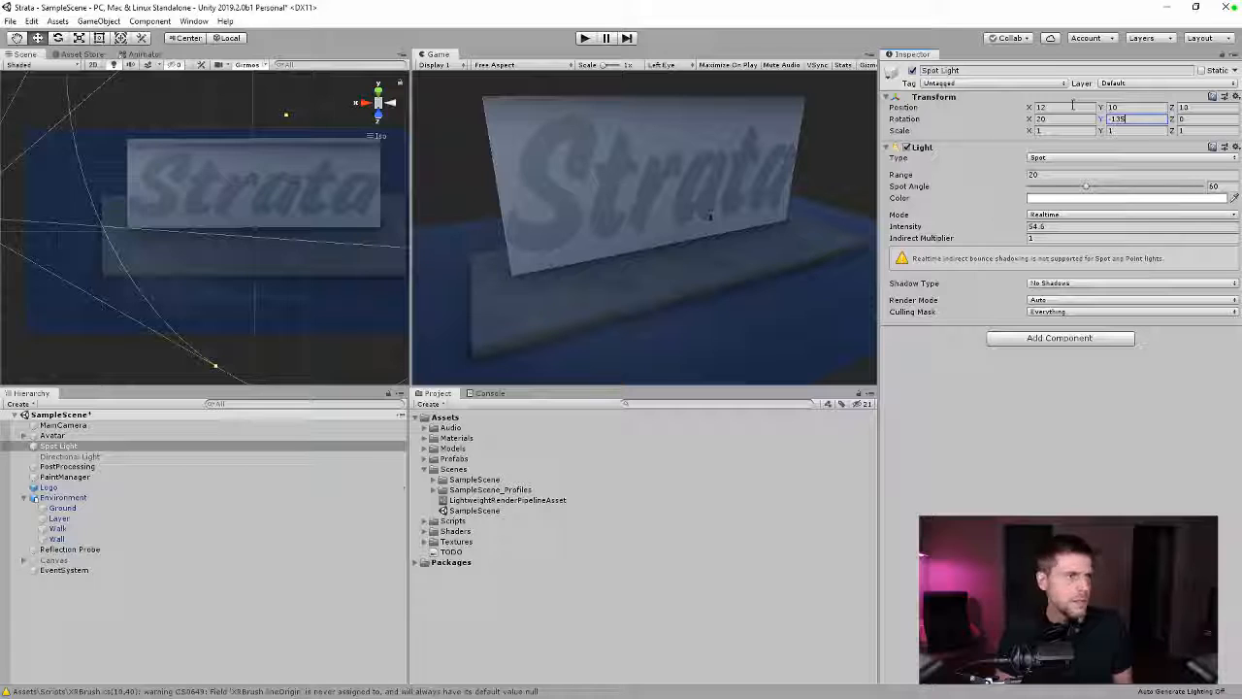
Step: Set the Spot Light's intensity to 100 and its spot angle to 60
left_click_drag(111, 170, 270, 255, "alt")
mouse_move(1084, 188)
left_mouse_down()
mouse_move(1058, 189)
mouse_move(1095, 188)
left_mouse_up()
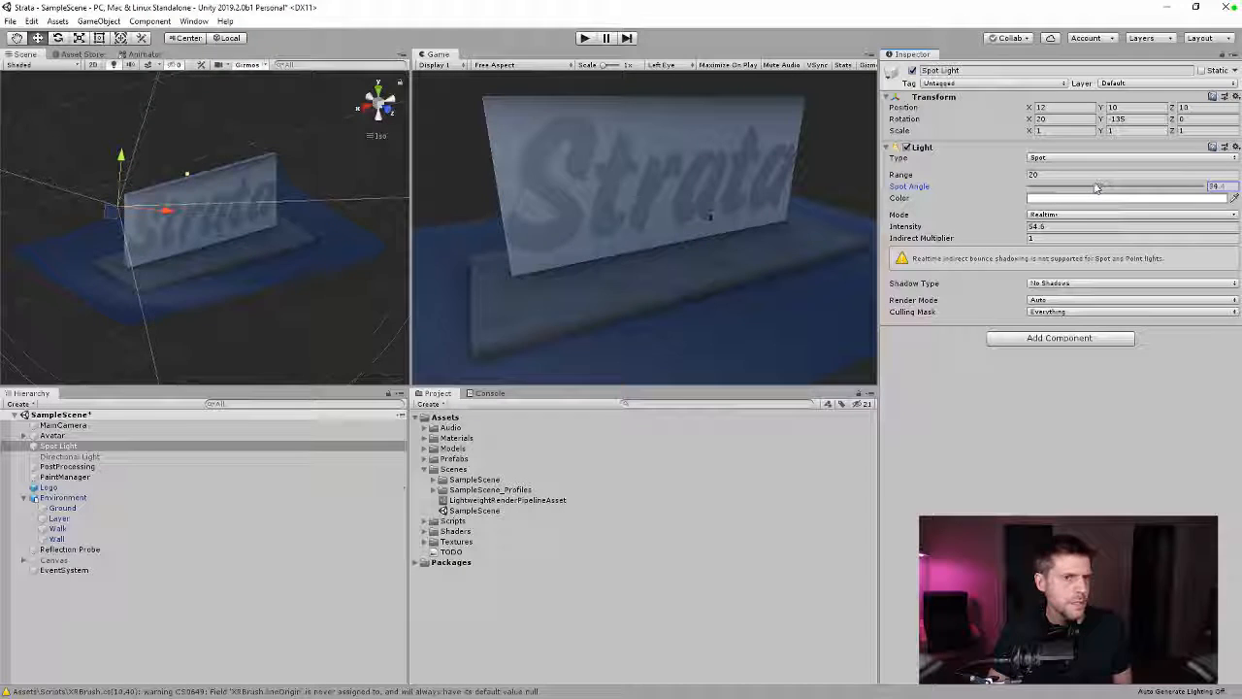
left_click(1066, 226)
type("100")
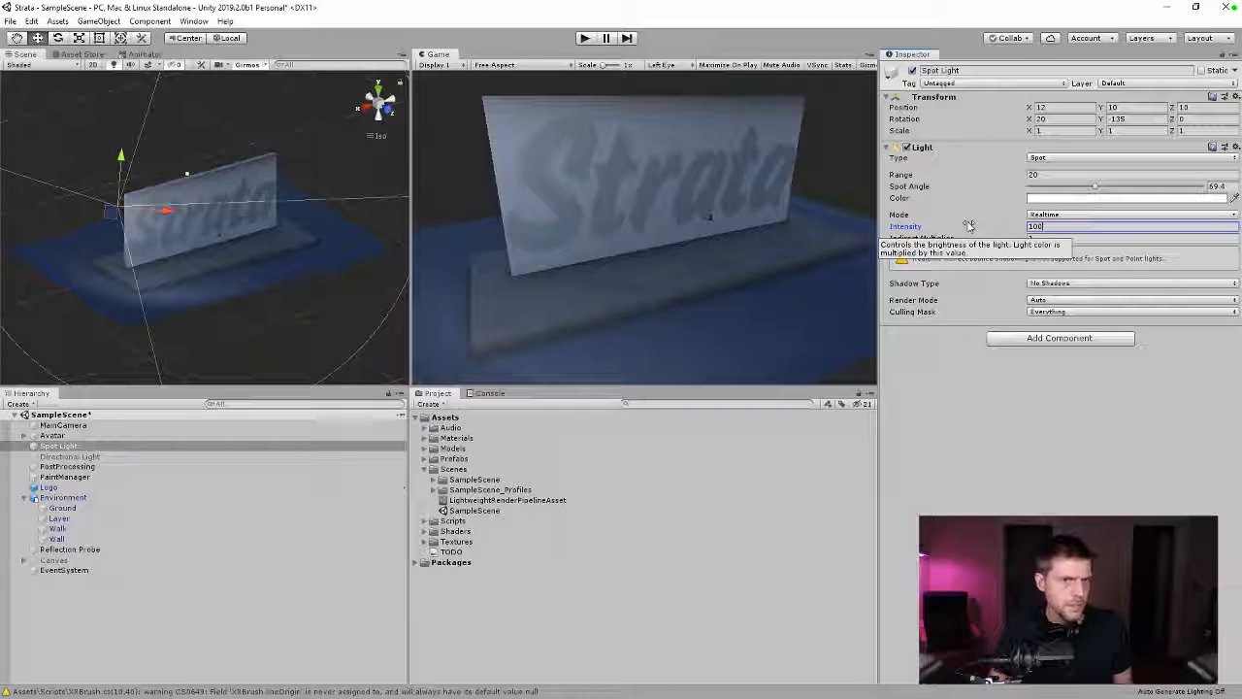
left_click(1215, 186)
type("60")
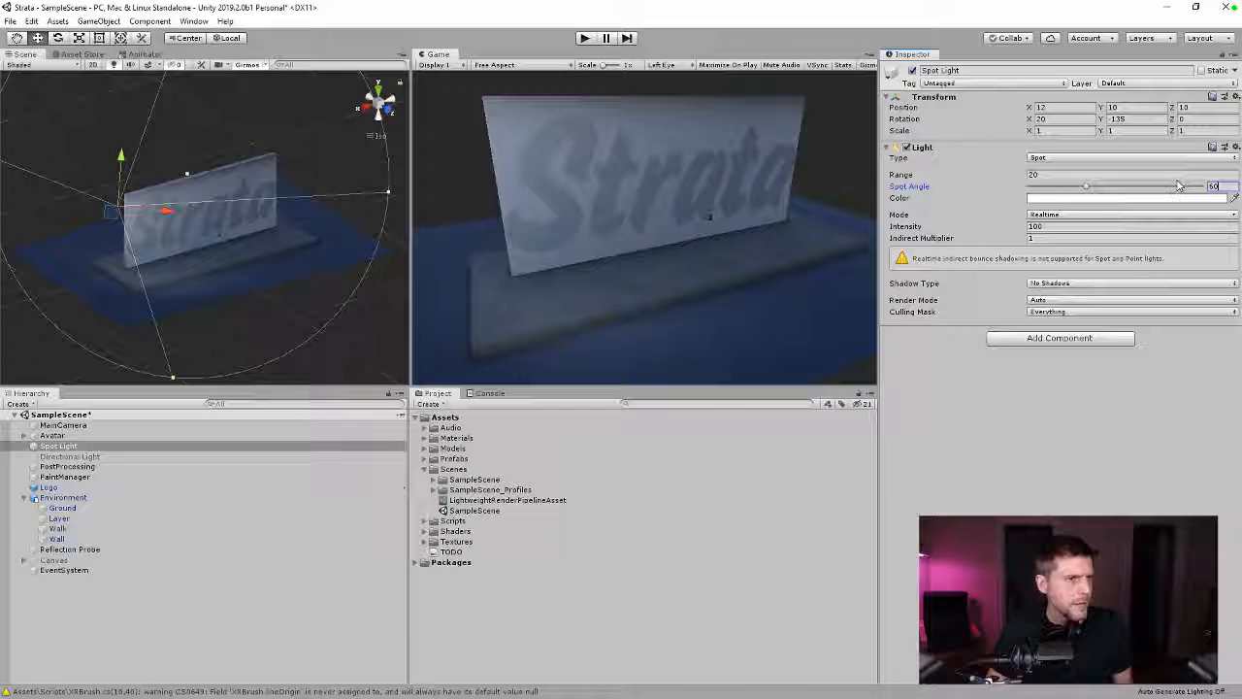
Step: Duplicate the Spot Light directly below the original and mirror the copy with X position -12 and Y rotation 135
left_click(92, 447)
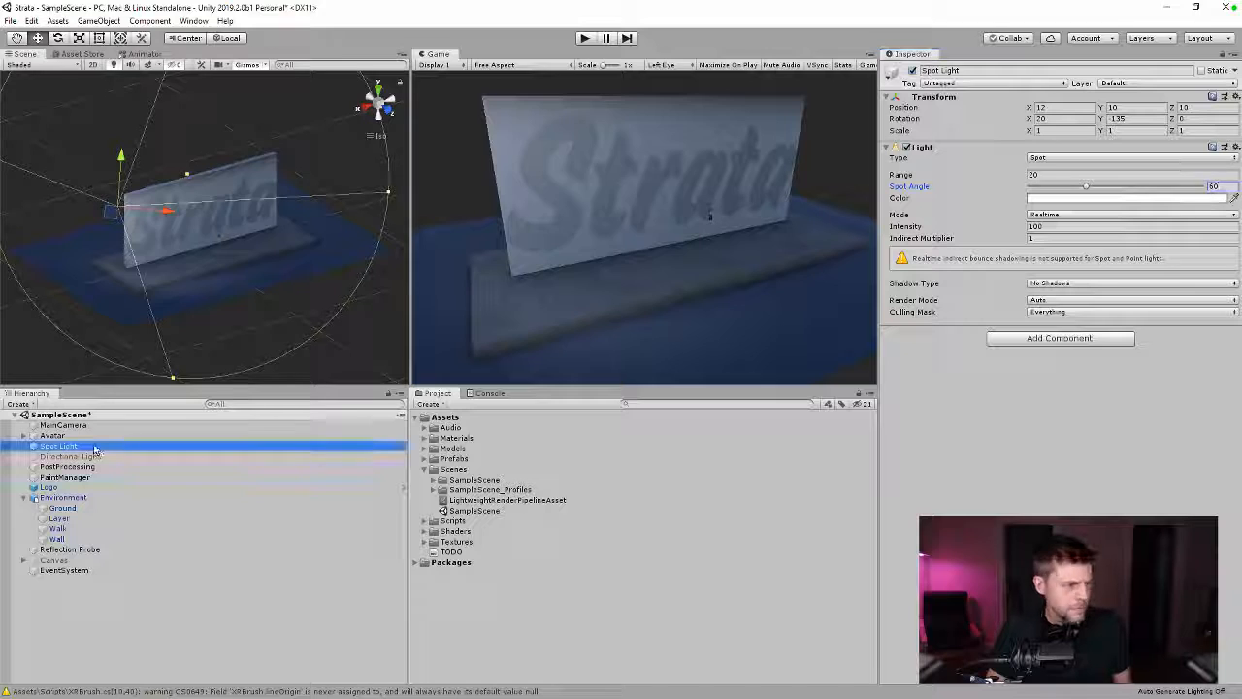
key("ctrl+d")
left_click_drag(85, 552, 78, 460)
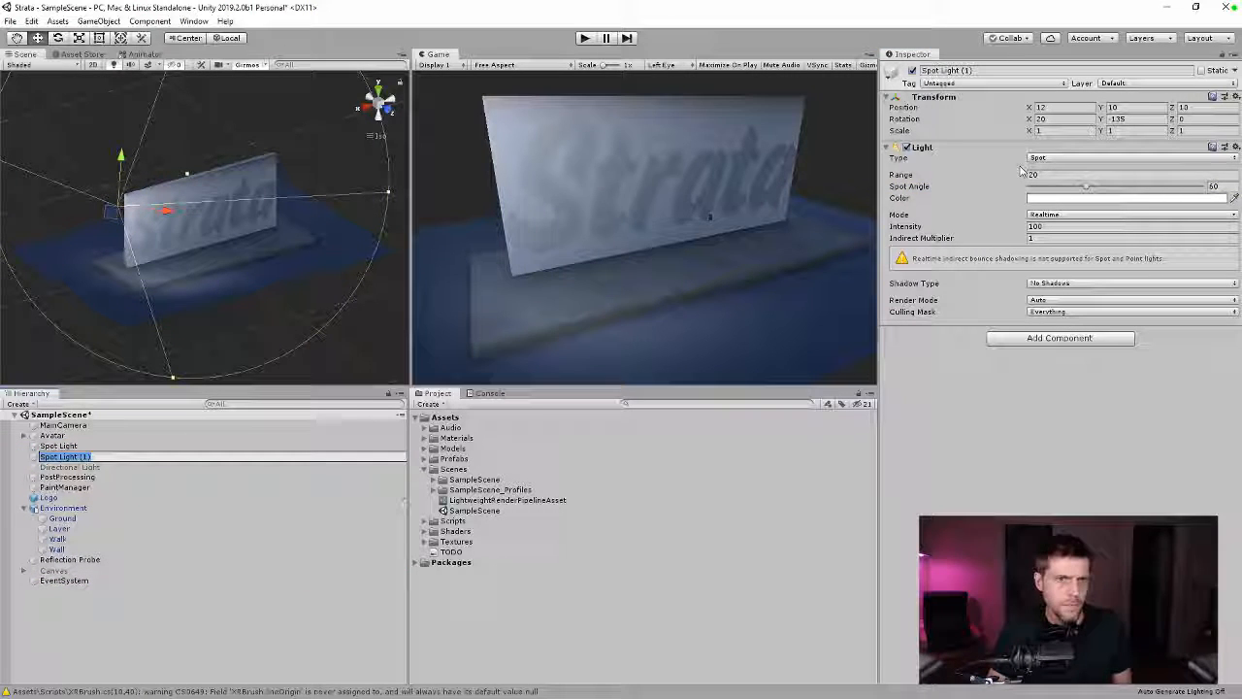
left_click(1130, 120)
type("135")
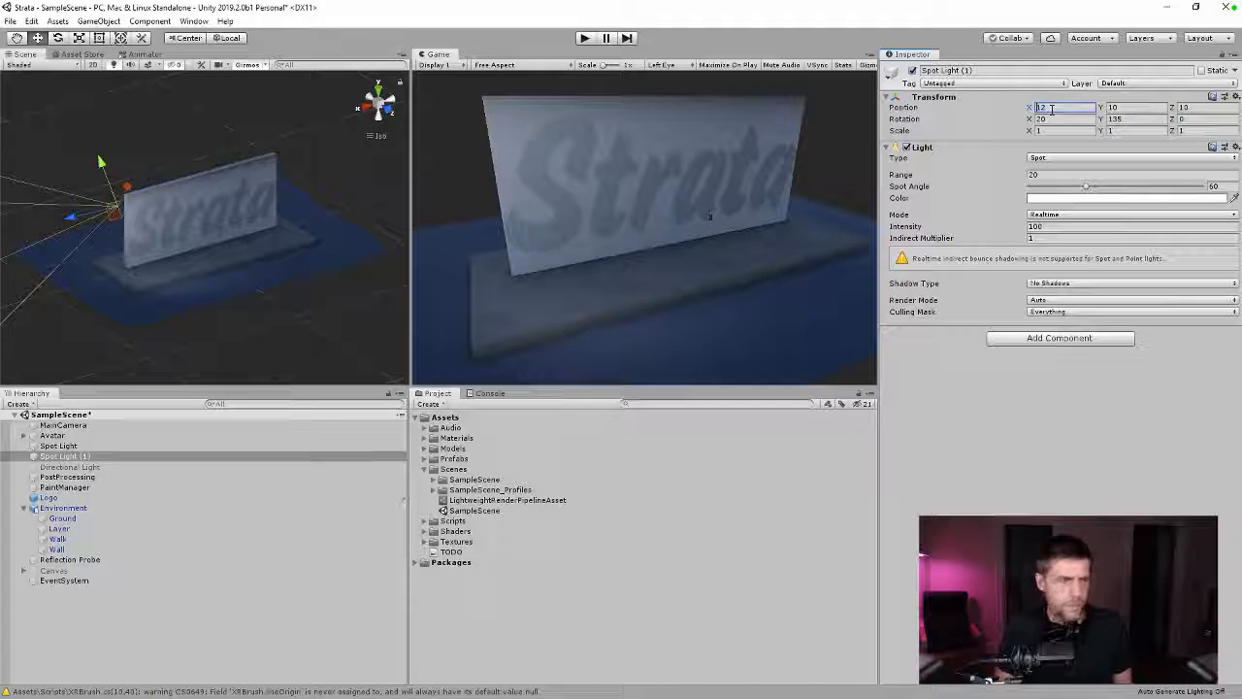
type("12")
left_click_drag(214, 305, 122, 243, "alt")
Step: Set the intensity of both spot lights to 1 and toggle them off and on to compare the lighting
left_click(86, 448, "shift")
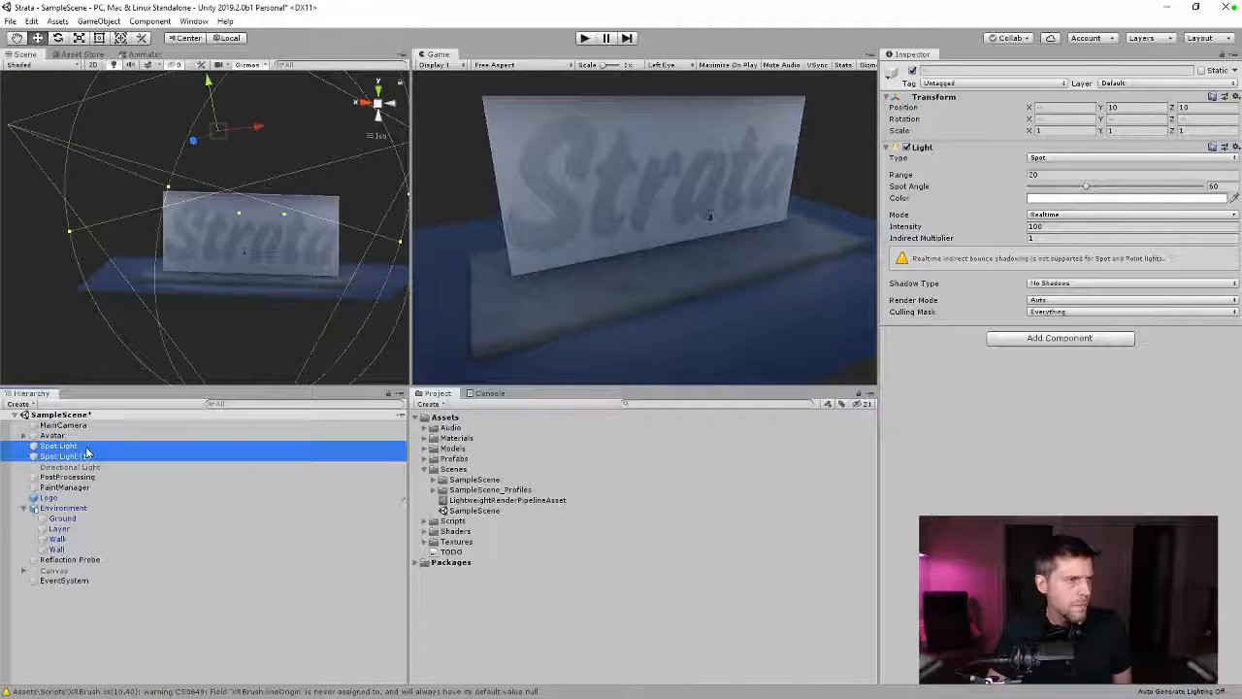
left_click_drag(227, 275, 332, 251, "alt")
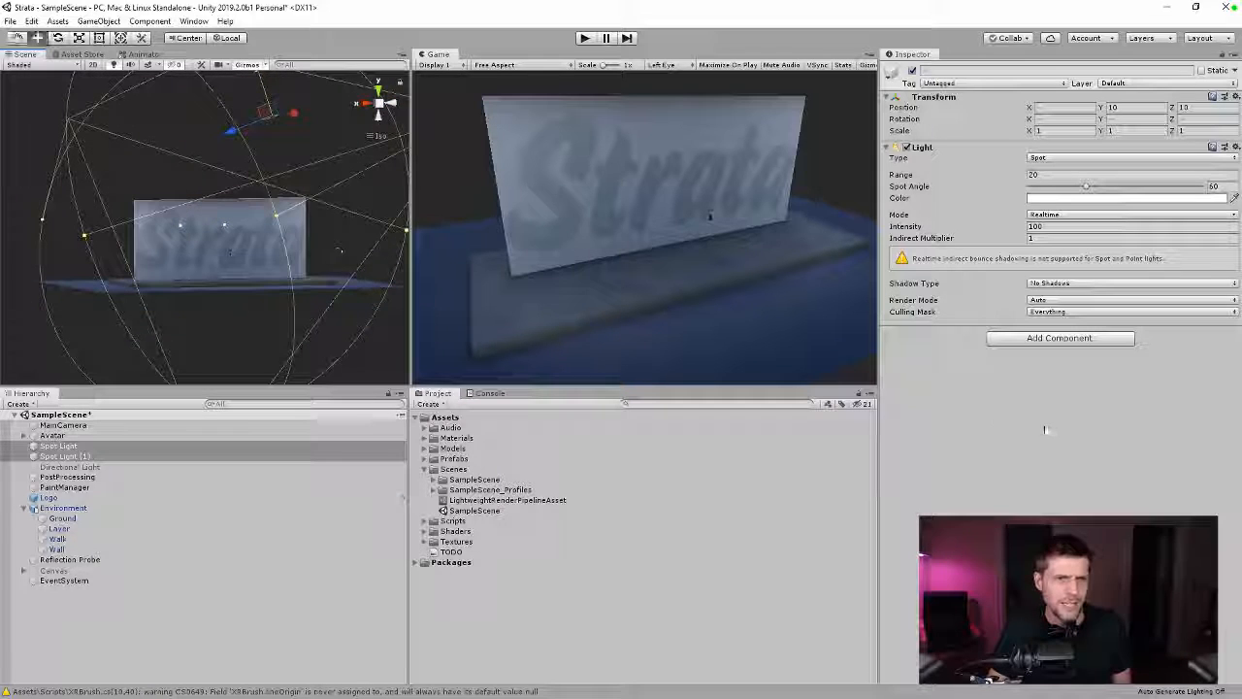
left_click(1068, 226)
type("1")
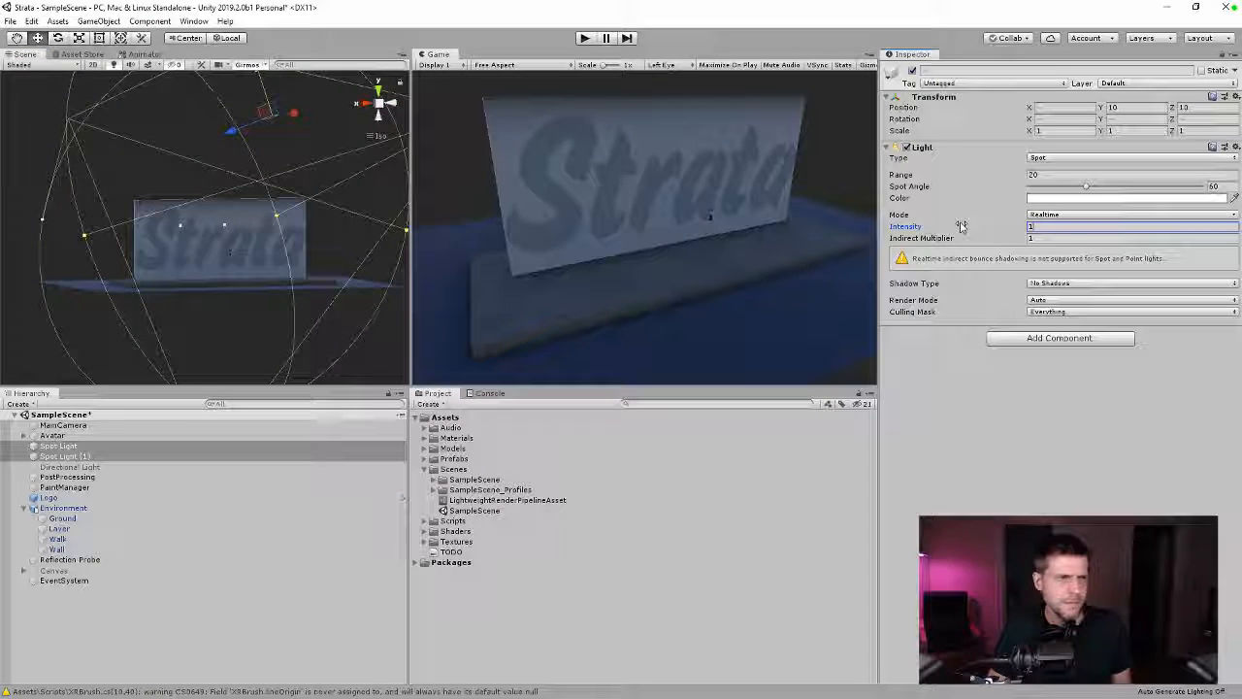
left_click(914, 71)
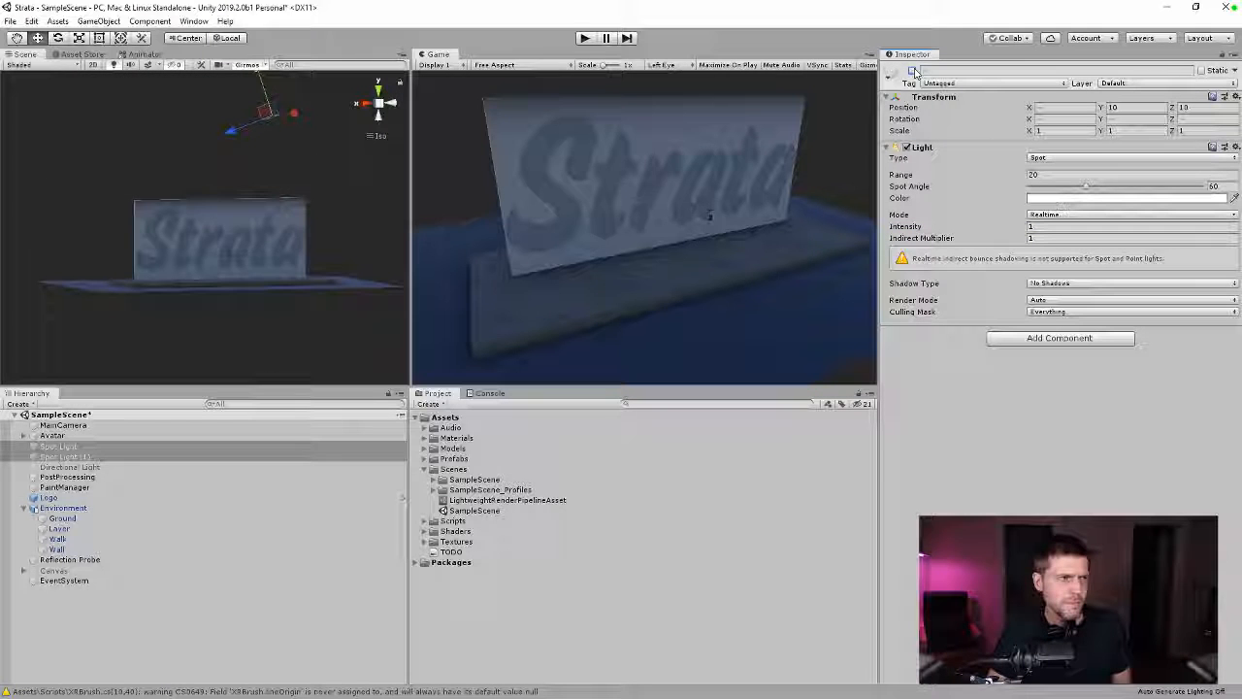
left_click(914, 71)
left_click(913, 72)
left_click(913, 72)
Step: Give both spot lights Soft Shadows and check the lighting options of the LightweightRenderPipelineAsset
left_click_drag(252, 229, 970, 366, "alt")
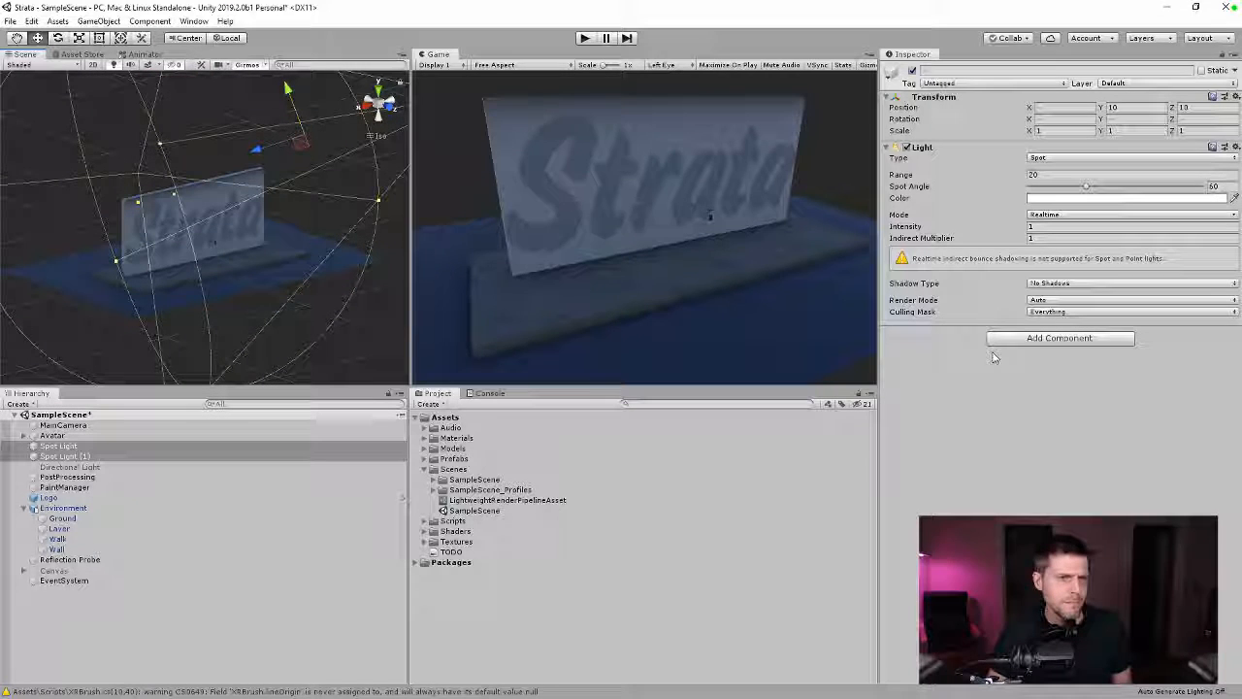
left_click(1053, 283)
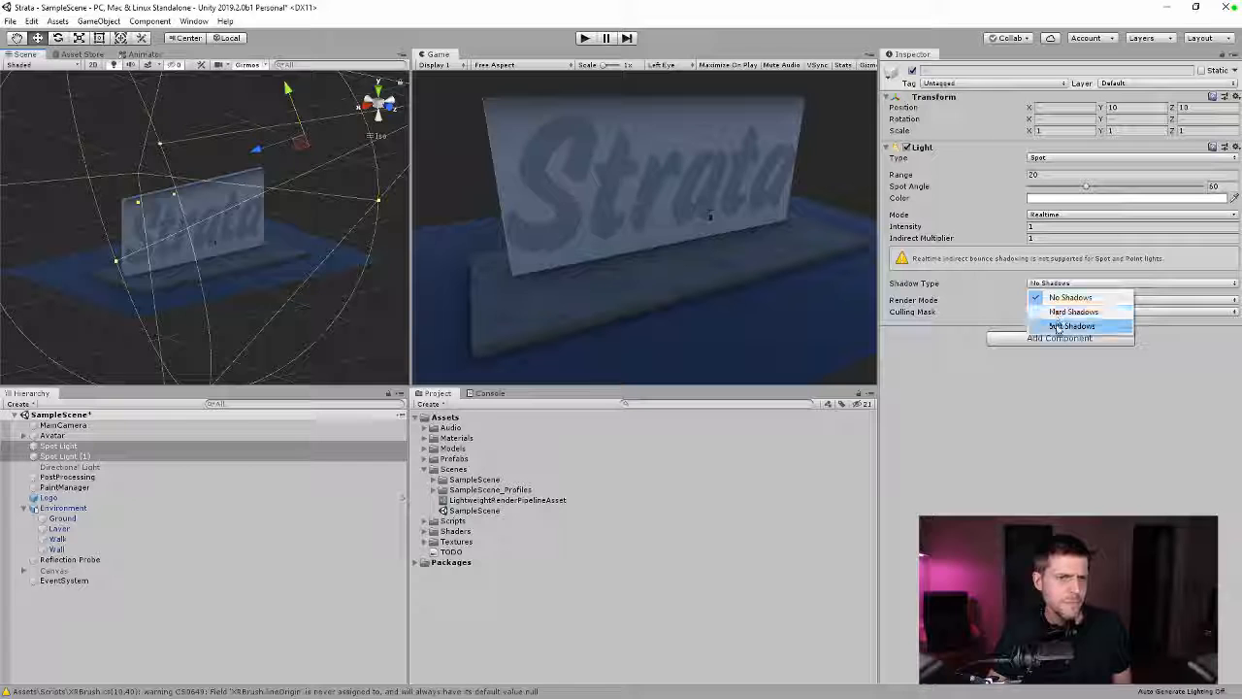
left_click(1058, 328)
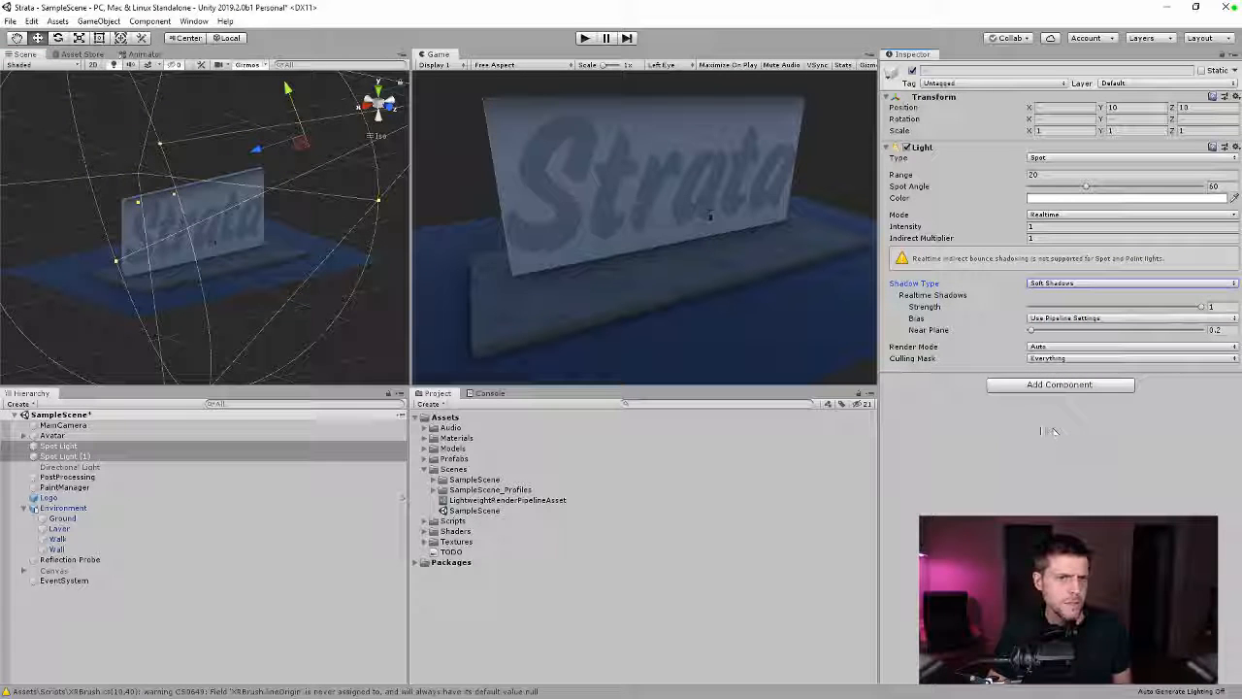
left_click(521, 501)
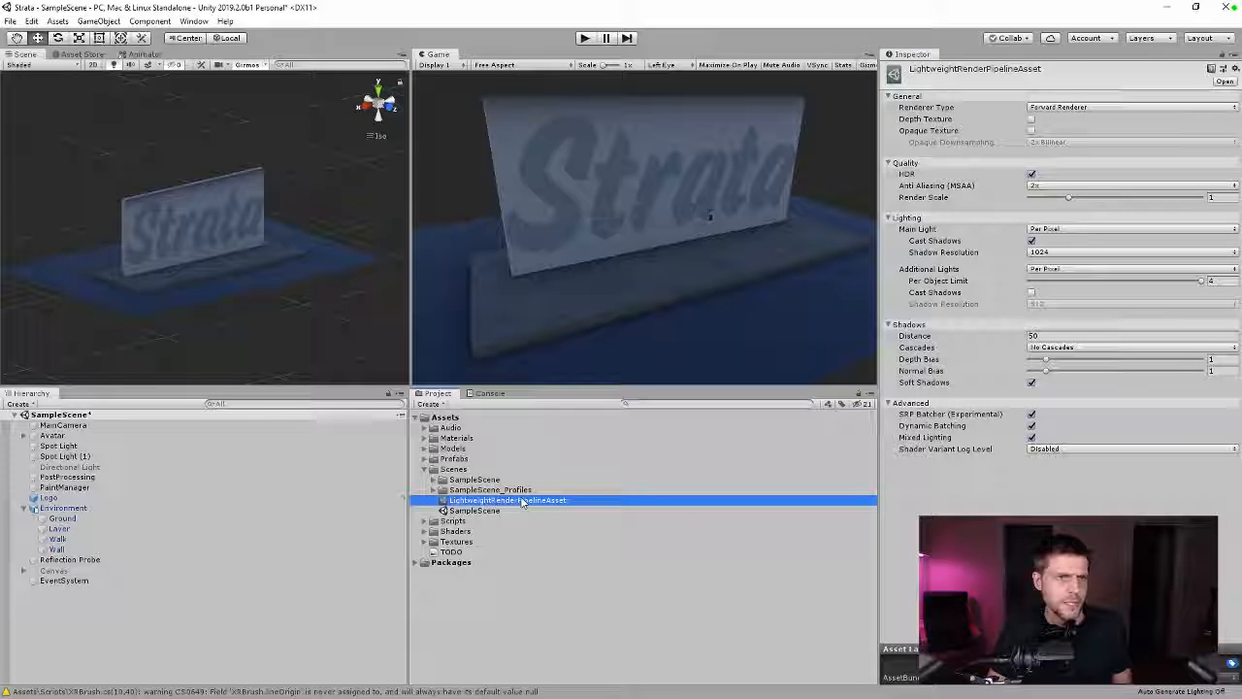
Step: Enable the Directional Light to check its light settings, and disable it again
left_click(68, 467)
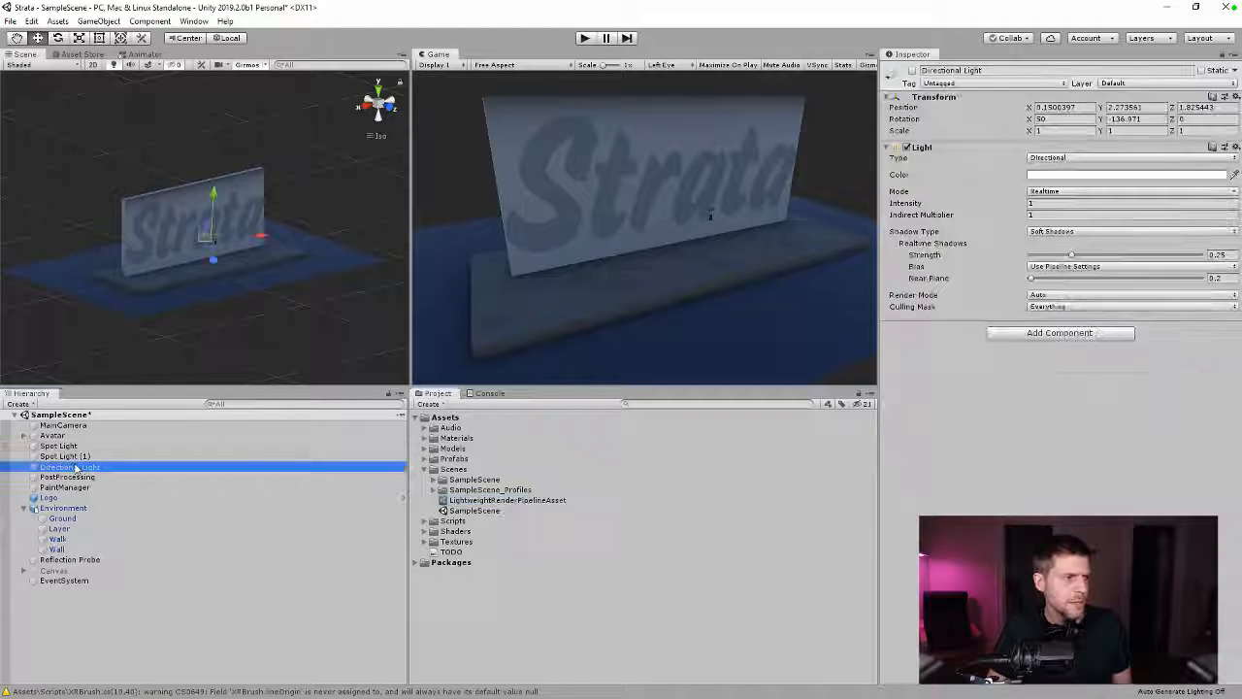
left_click(912, 70)
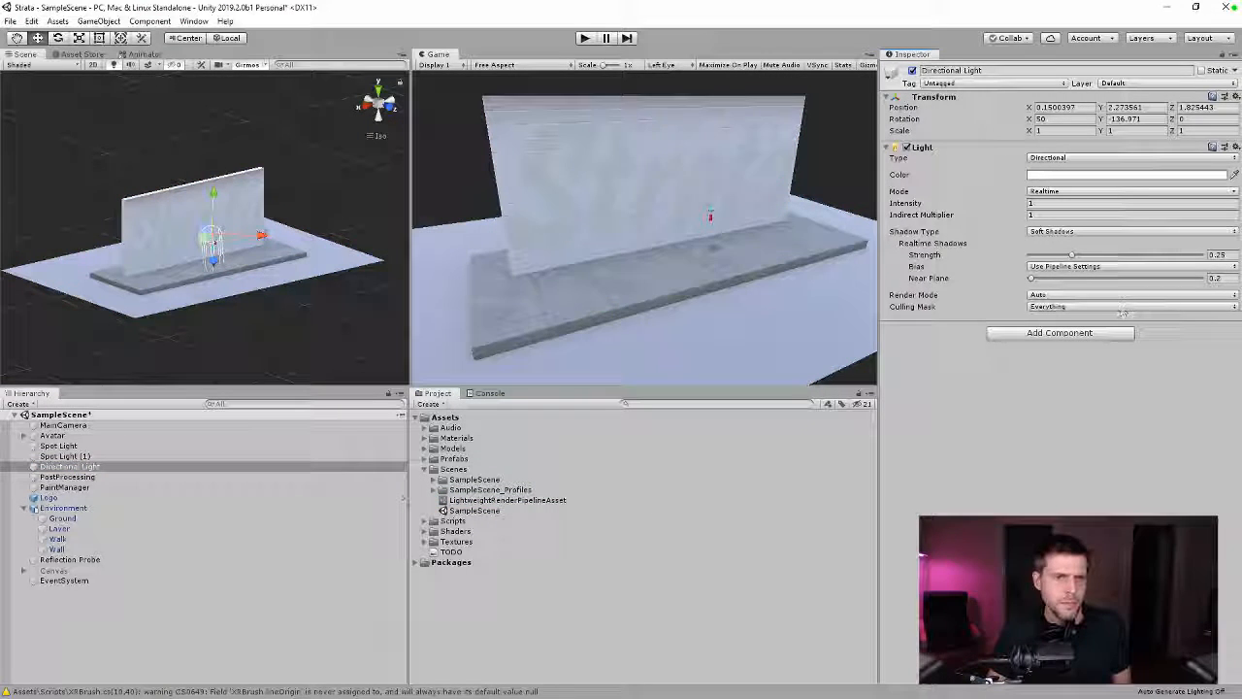
left_click(1056, 307)
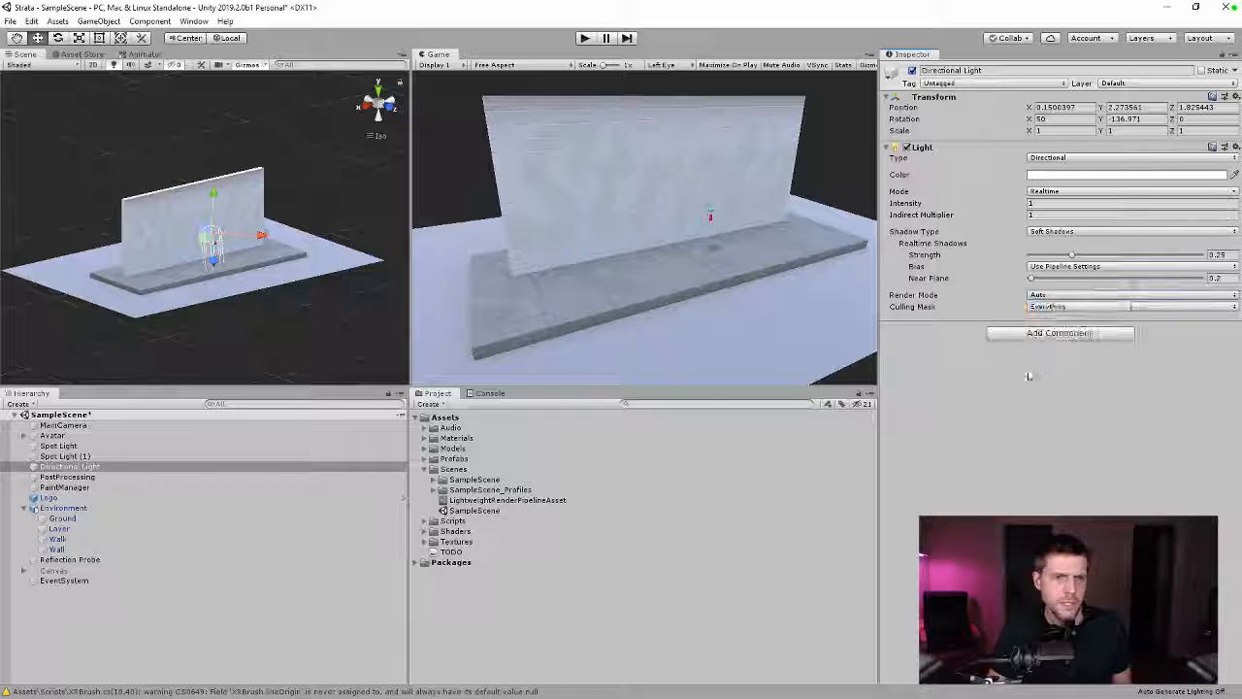
left_click(1043, 193)
left_click(1047, 206)
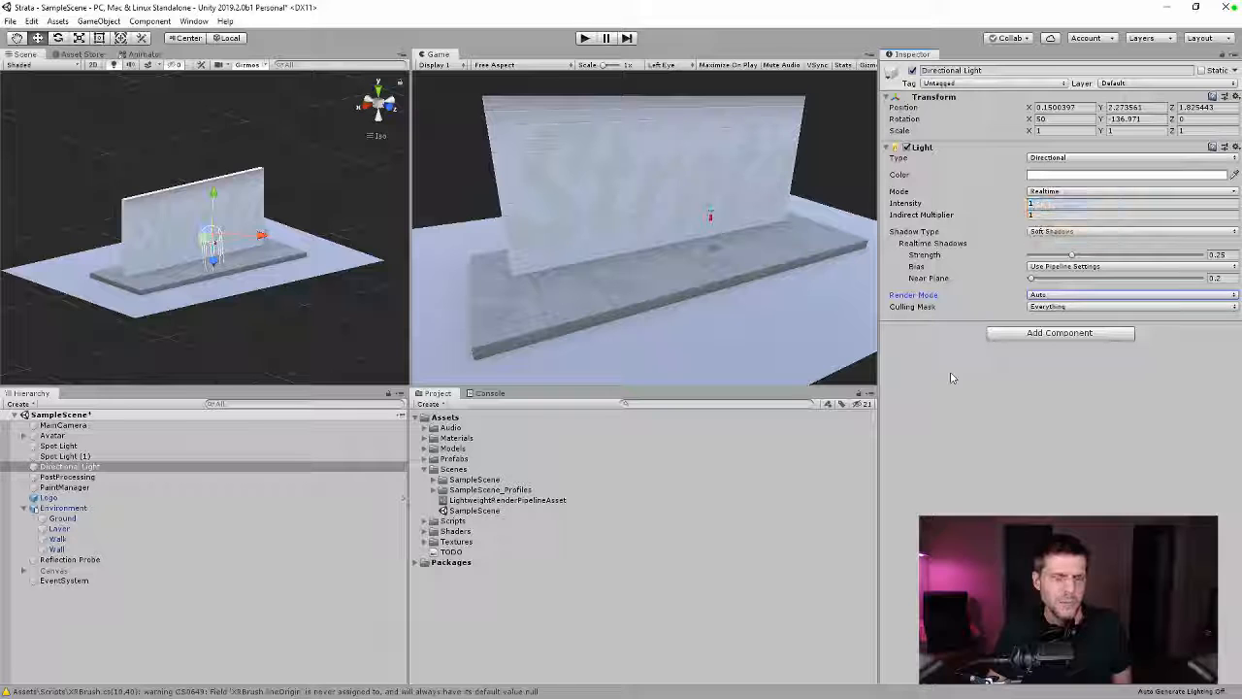
left_click(913, 70)
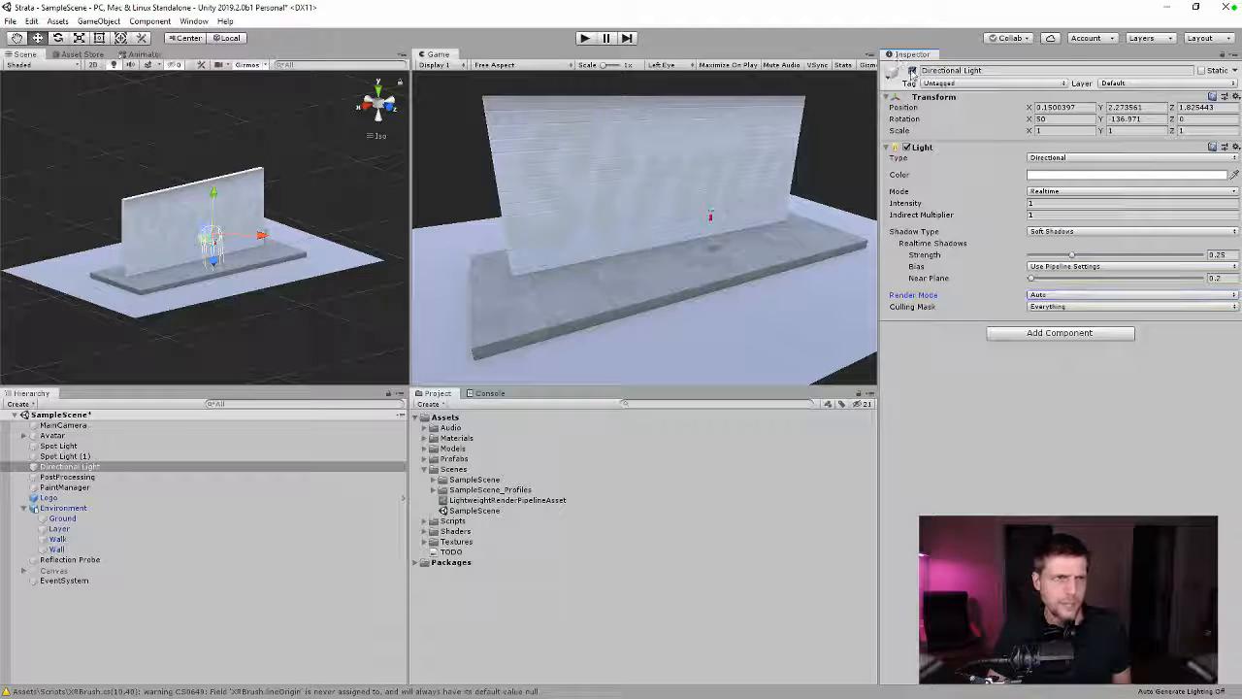
Step: Change the mode of both spot lights to Baked
left_click(66, 456)
left_click(58, 446, "ctrl")
left_click(1049, 215)
left_click(1046, 258)
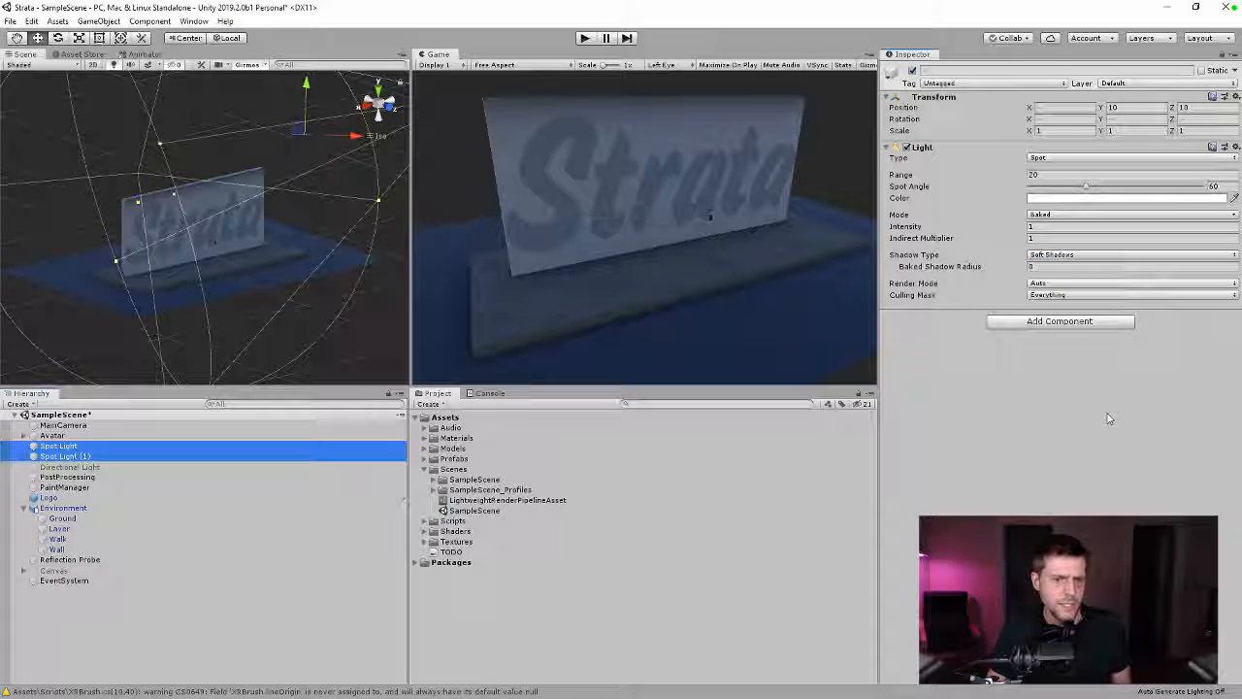
Step: Open the Lighting Settings, generate the baked lighting, and move the window clear of the scene
left_click(193, 22)
mouse_move(255, 172)
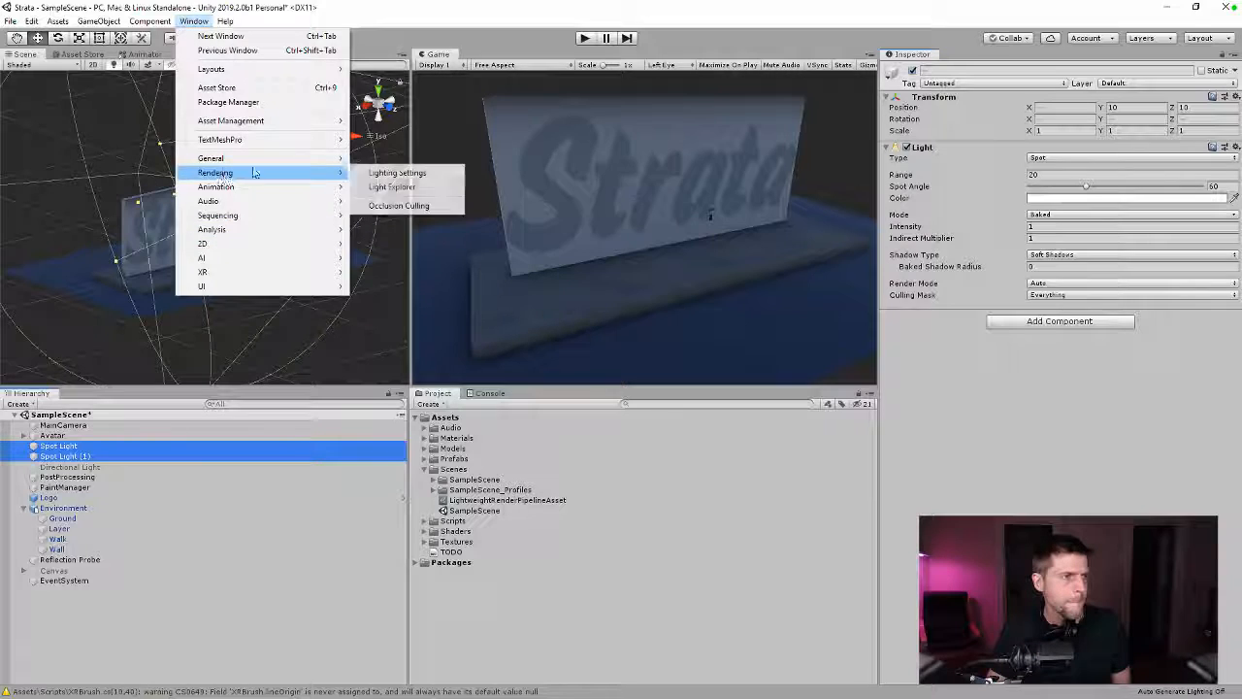
left_click(398, 173)
left_click_drag(645, 65, 645, 105)
left_click(985, 635)
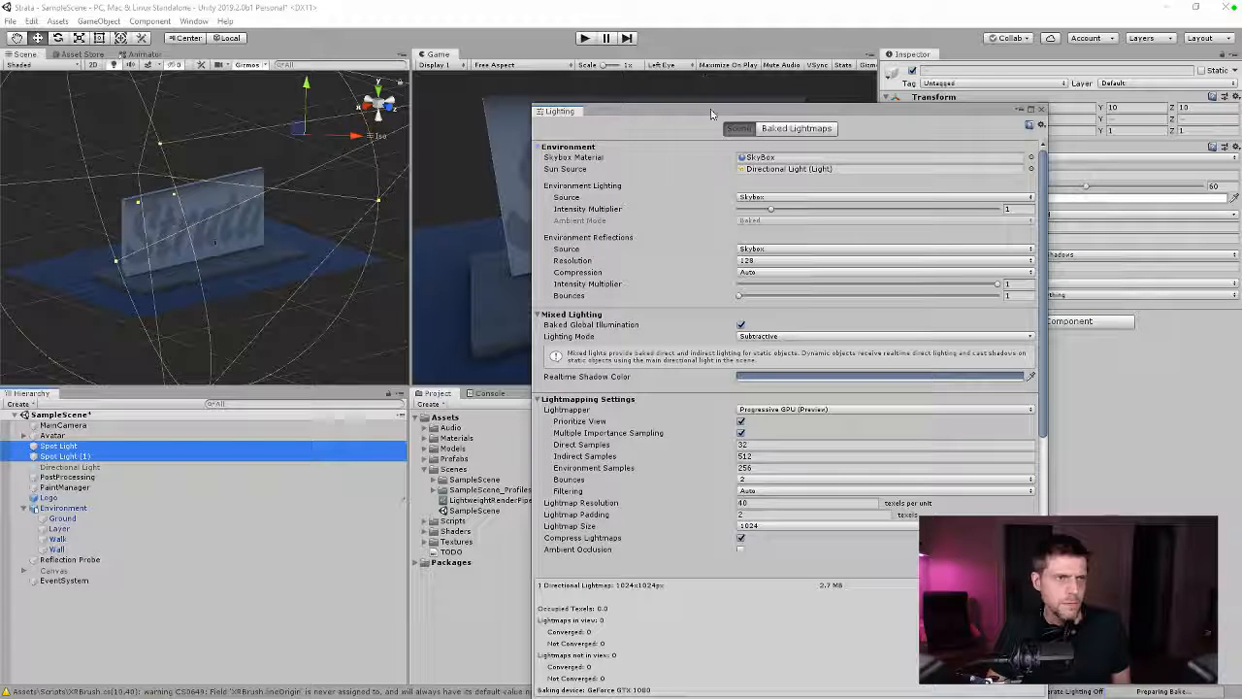
left_click_drag(710, 105, 814, 250)
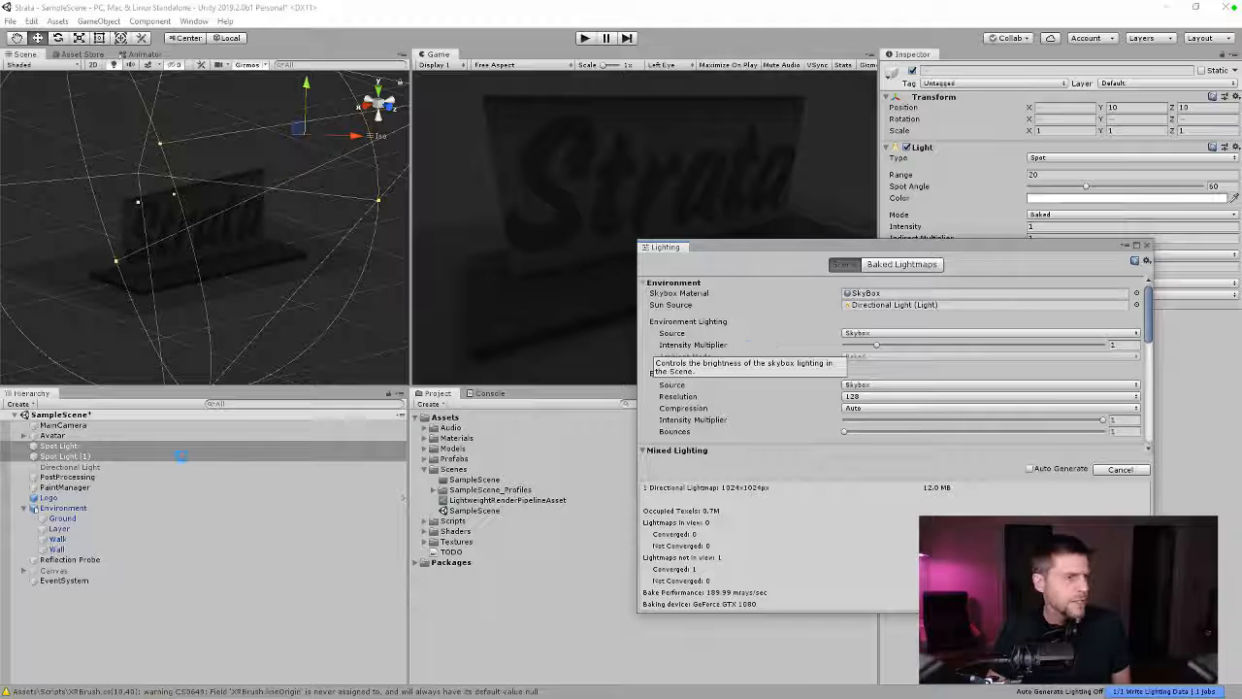
Step: Rename the duplicated light to Spot Light
left_click(75, 457)
left_click(75, 457)
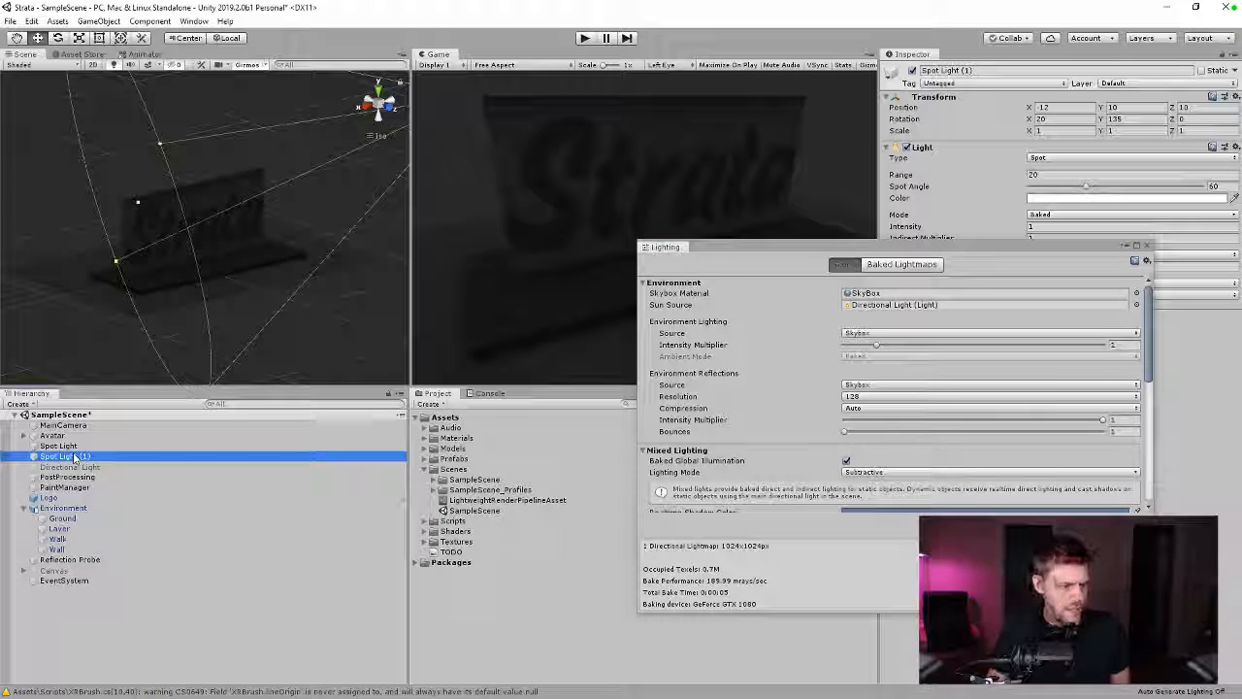
key("End")
key("BackSpace")
key("BackSpace")
key("BackSpace")
key("BackSpace")
key("Return")
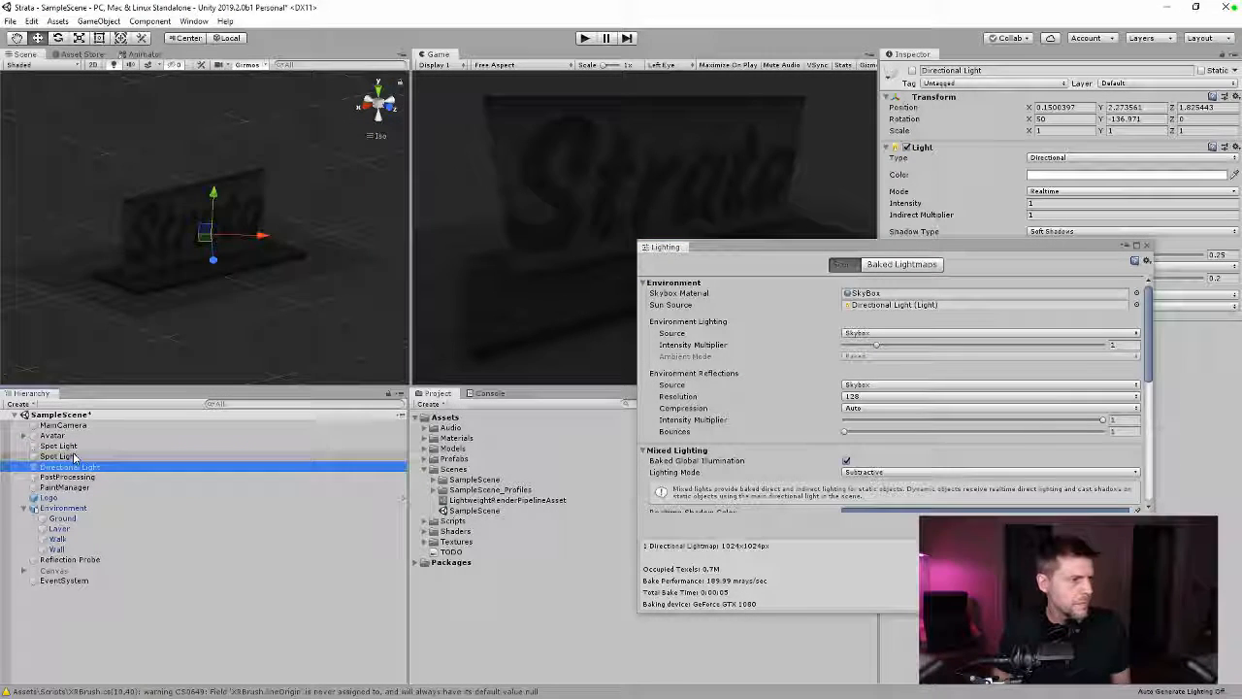
key("Down")
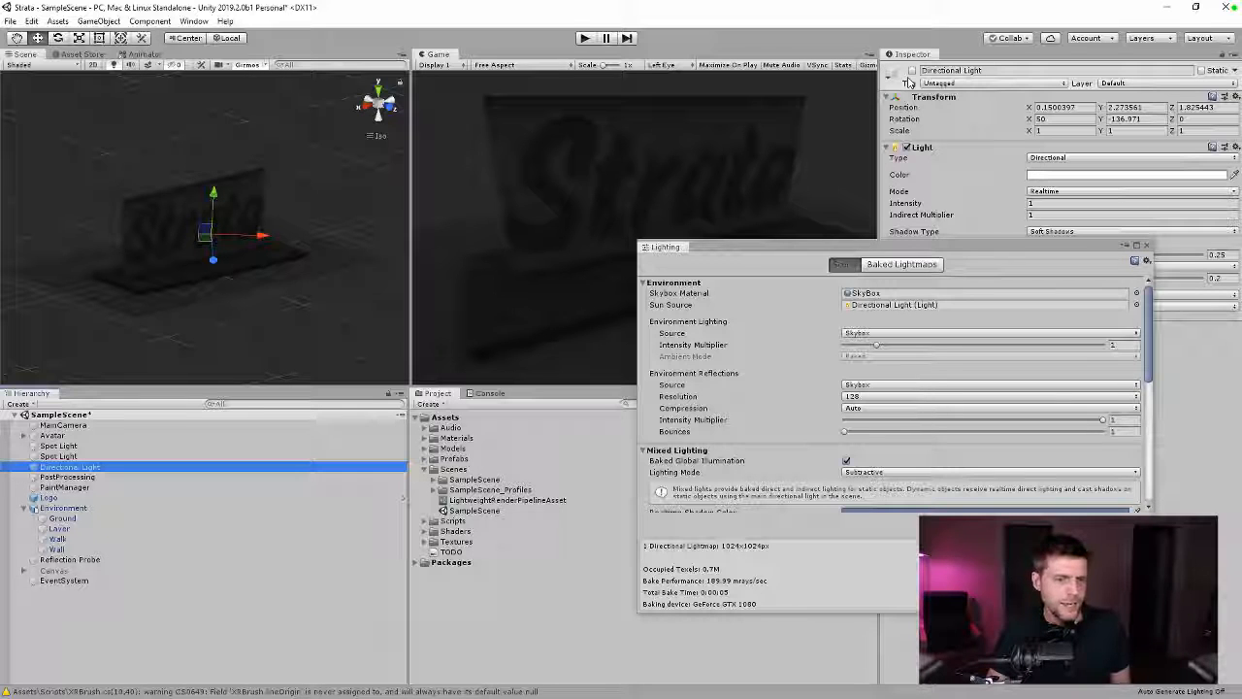
Step: Reset the LightweightRenderPipelineAsset to its default settings, moving the Lighting window out of the way
left_click_drag(966, 242, 951, 286)
left_click(533, 501)
left_click_drag(670, 286, 404, 461)
left_click(1235, 69)
left_click(1223, 100)
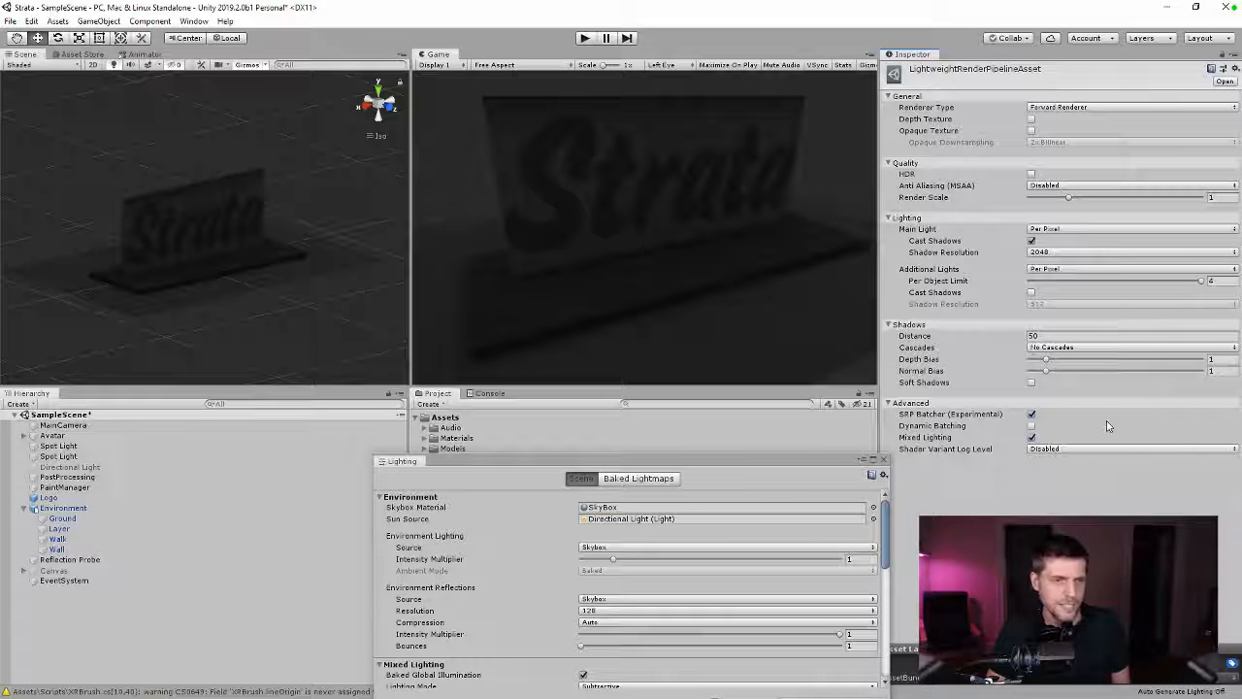
Step: Set the intensity of both baked spot lights to 100
left_click(190, 449)
left_click(190, 456, "shift")
left_click(965, 174)
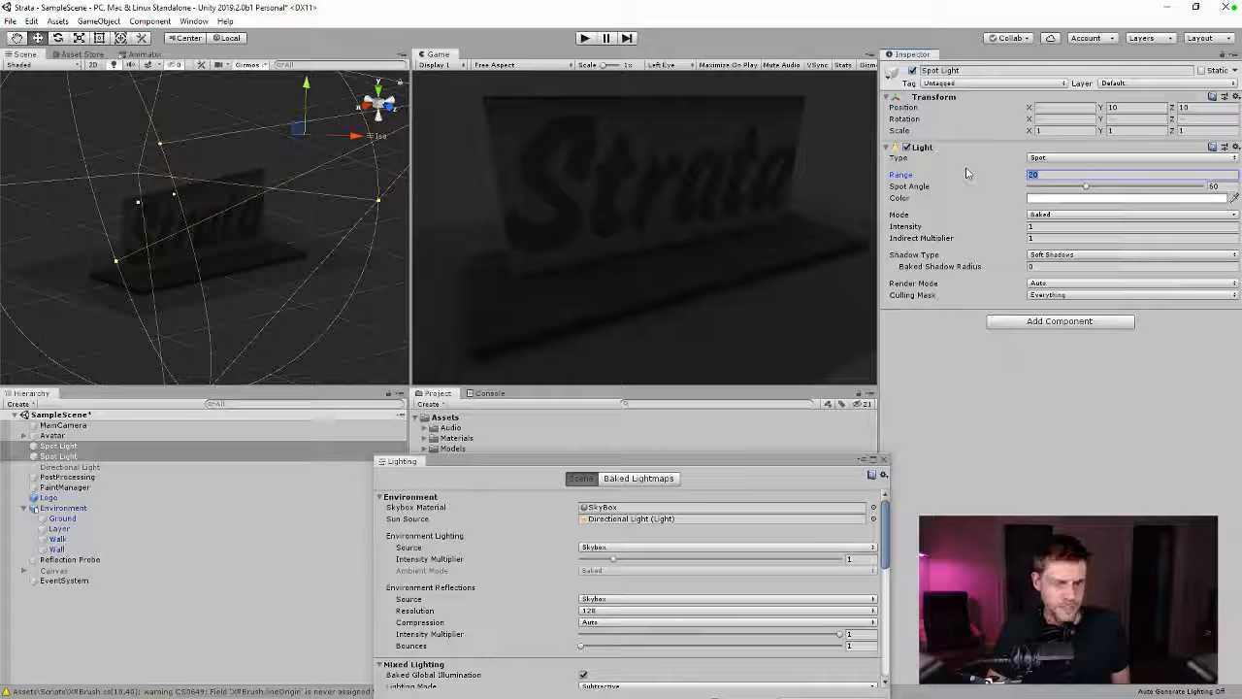
key("Tab")
key("Tab")
key("Tab")
key("Tab")
key("Tab")
key("shift+Tab")
type("1")
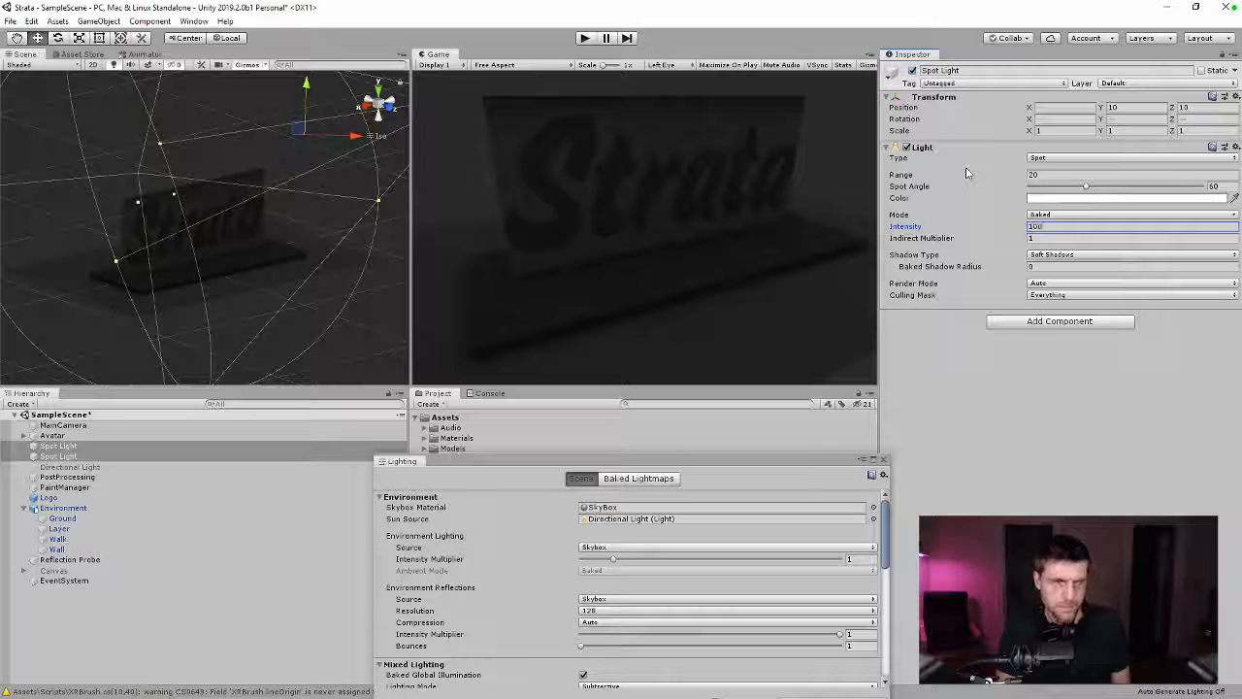
Step: Enable automatic lighting generation, move the Lighting window clear of the scene, and set both baked spot lights' intensity to 20
left_click_drag(764, 460, 737, 276)
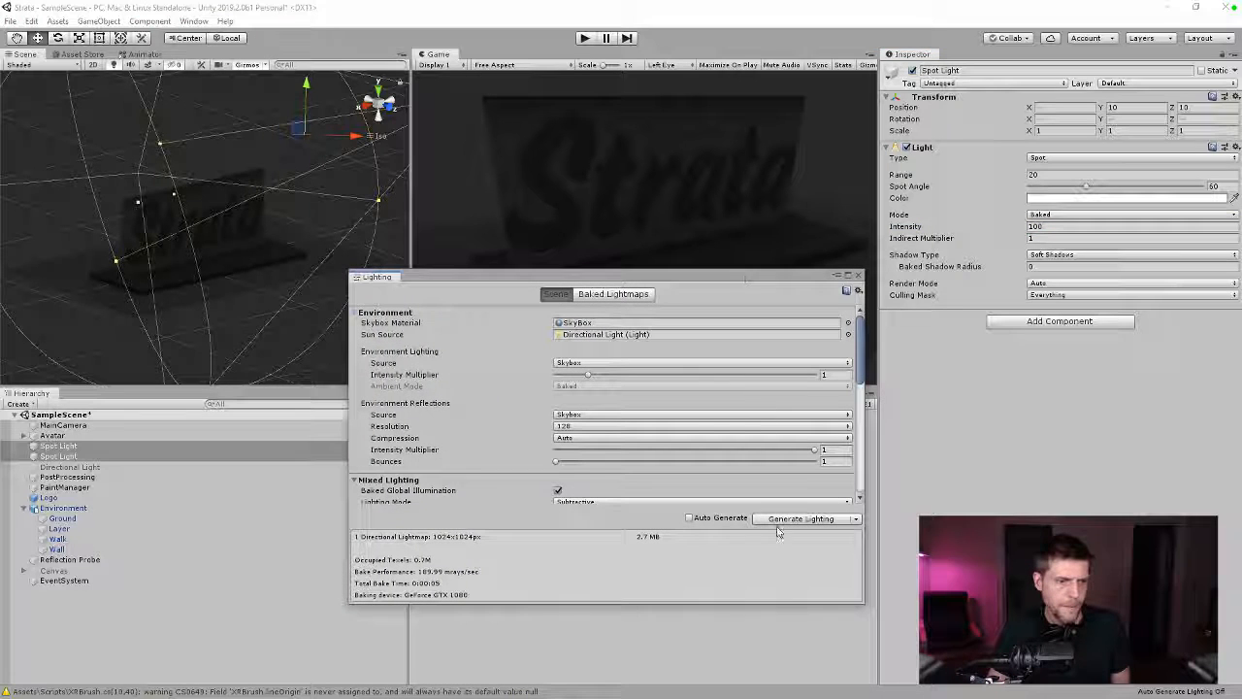
left_click(717, 520)
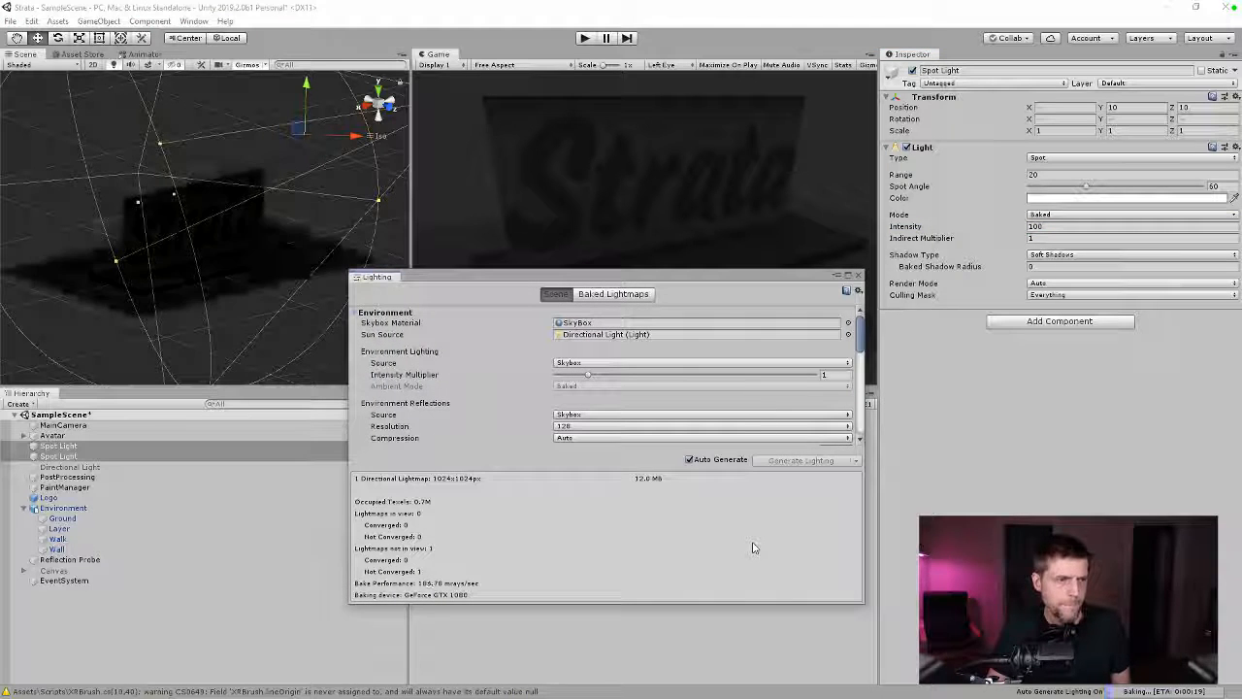
left_click_drag(711, 281, 709, 377)
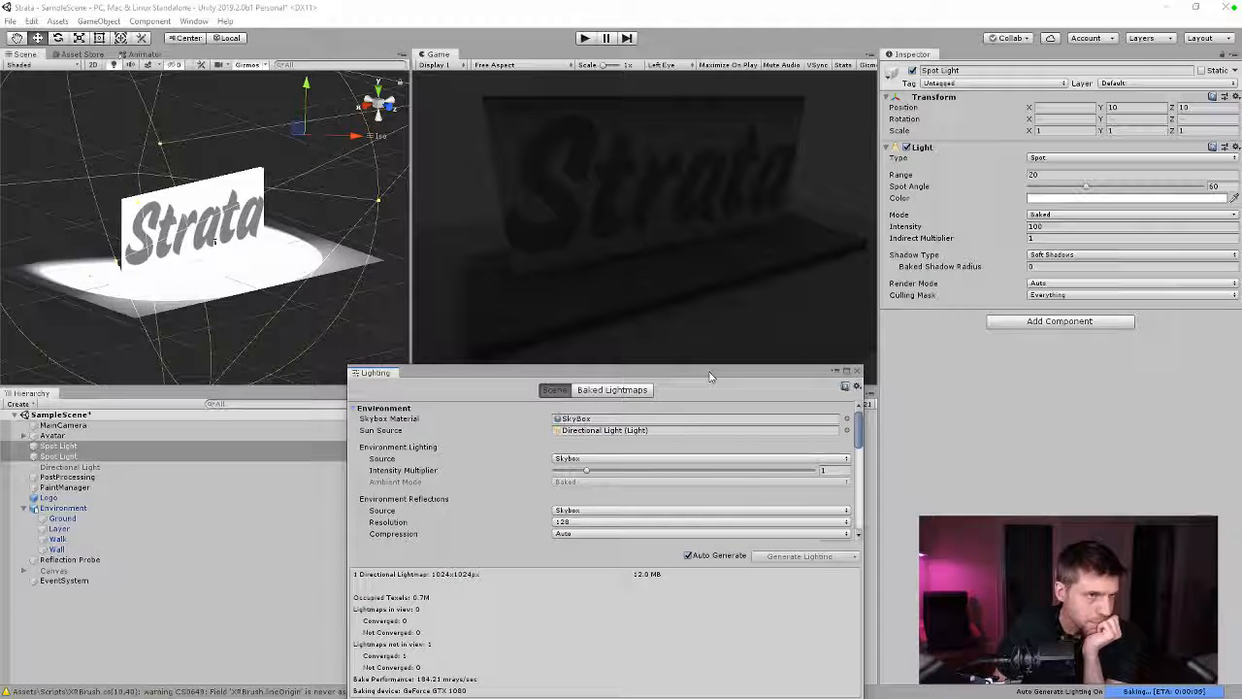
left_click_drag(1067, 225, 1014, 227)
type("20")
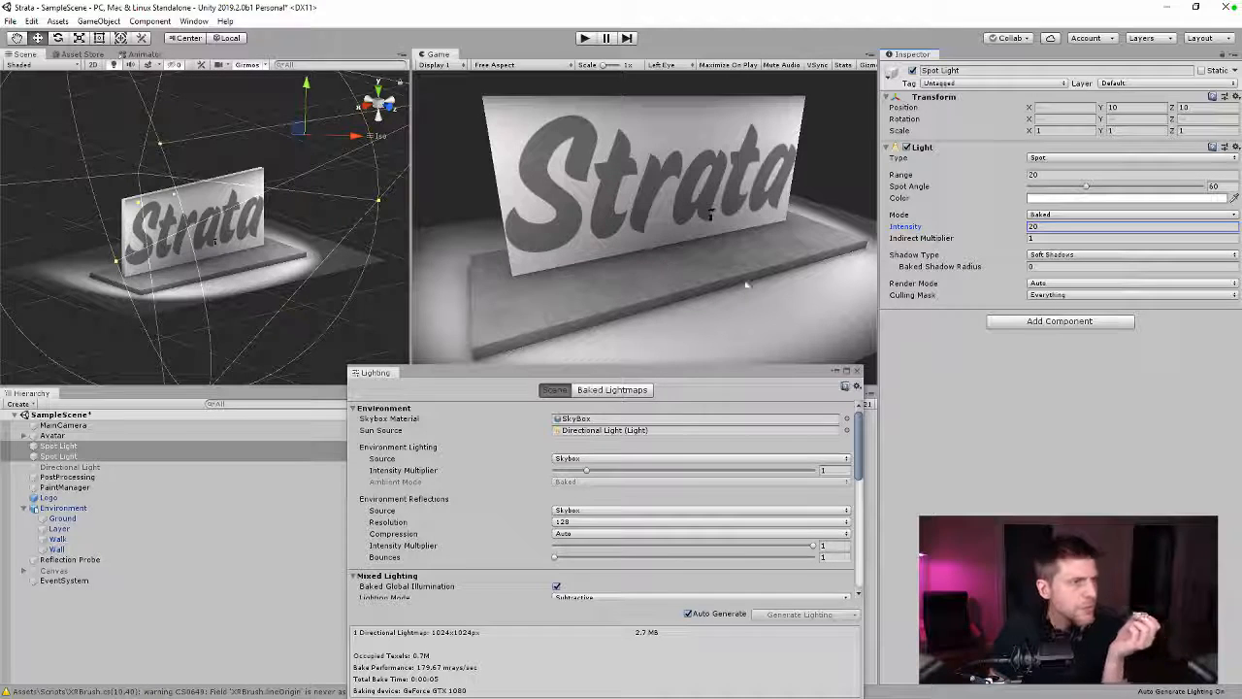
Step: Enable the Directional Light object in the scene and check its available light modes
left_click(116, 466)
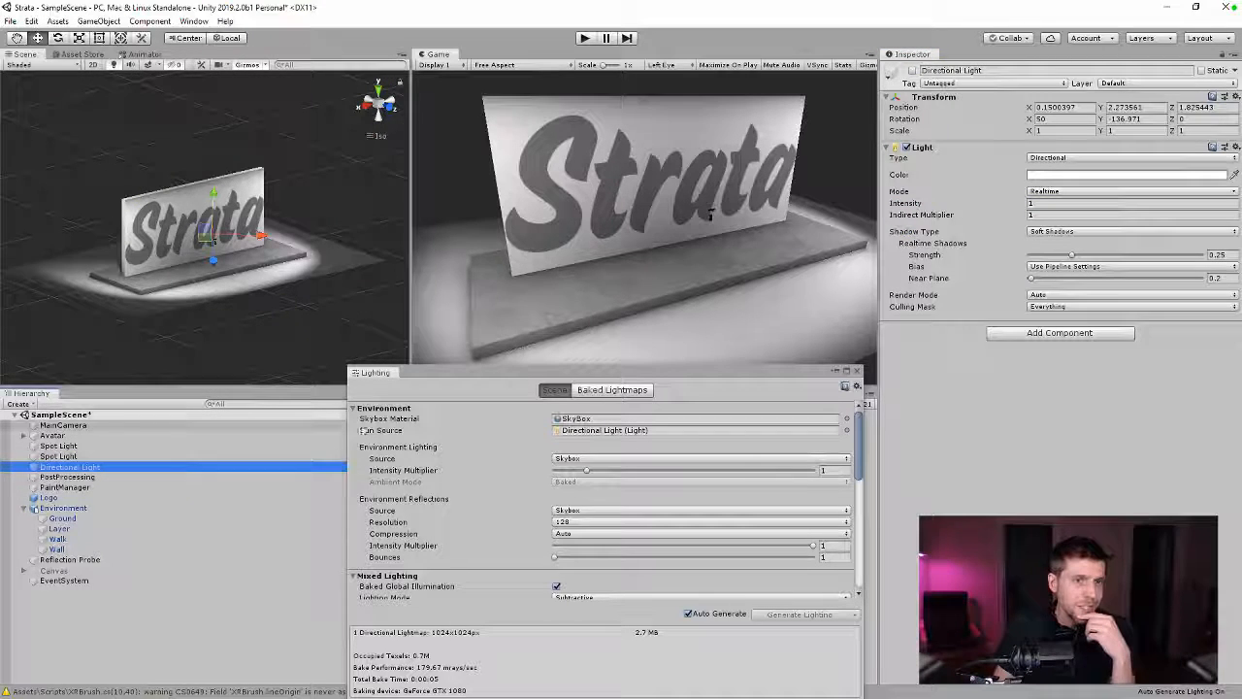
left_click(912, 72)
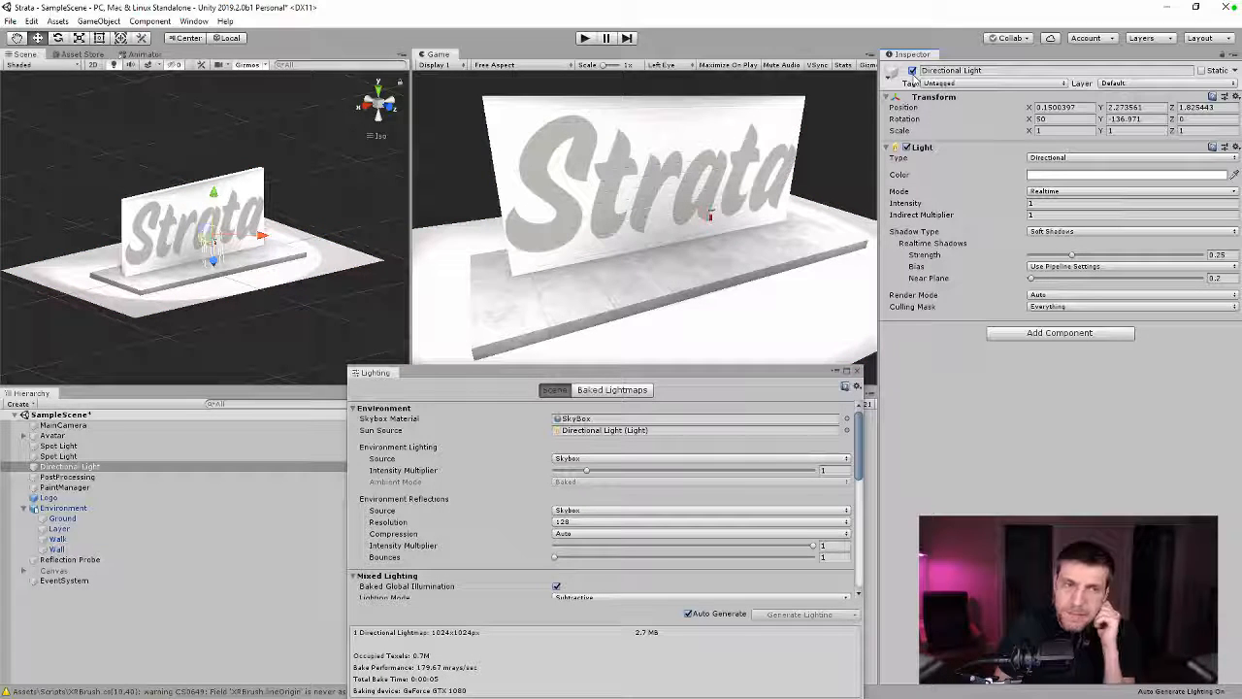
left_click(1043, 192)
left_click(998, 448)
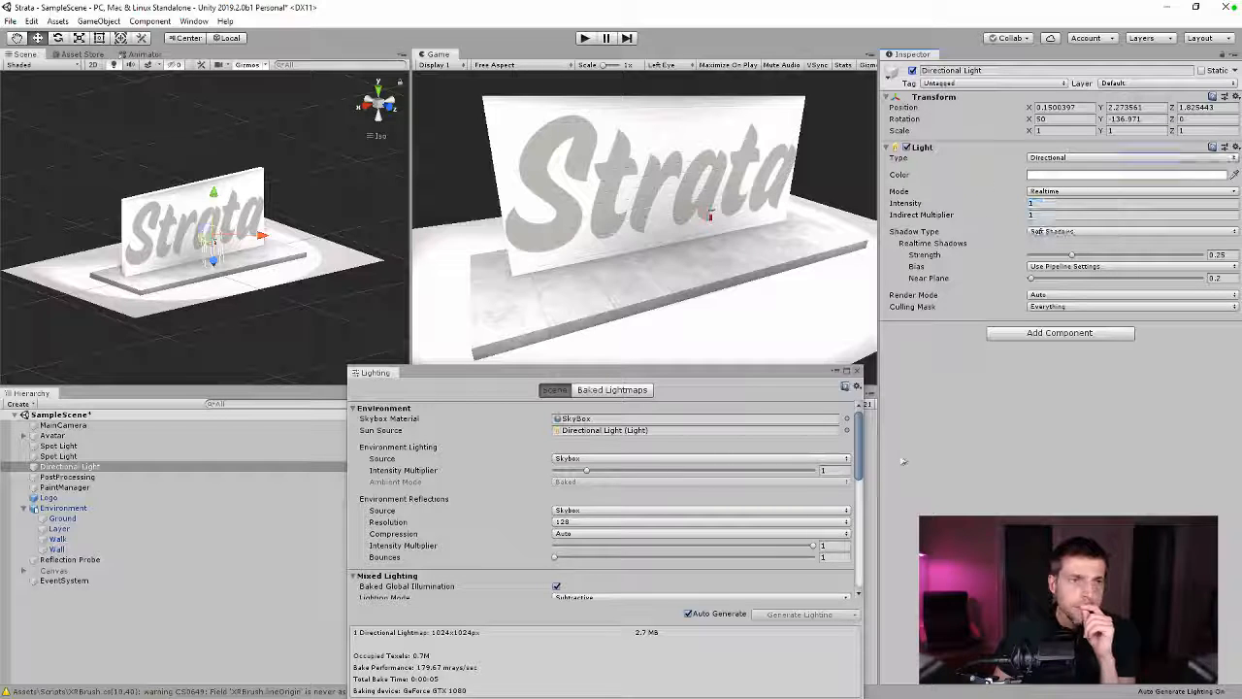
Step: Select the Ground object inside the Environment group to inspect its components and material
left_click(73, 509)
left_click(77, 519)
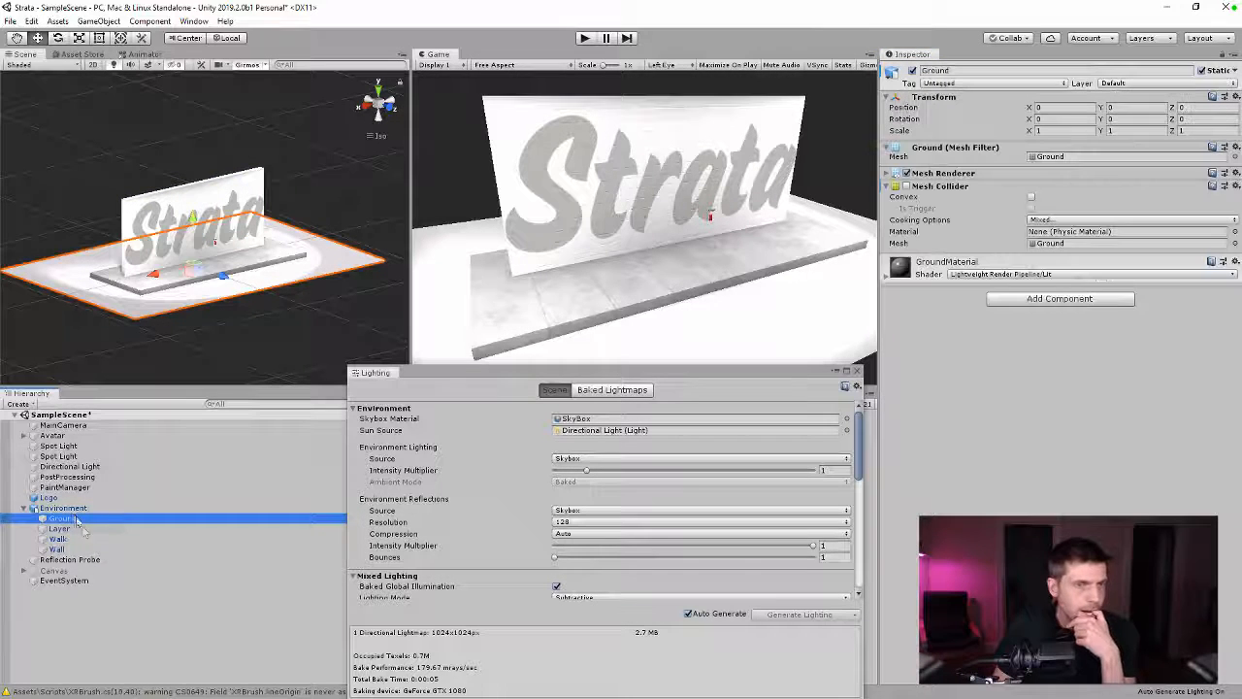
Step: Review the Ground object's Mesh Renderer settings, then disable the Directional Light and run the scene in play mode
left_click(886, 174)
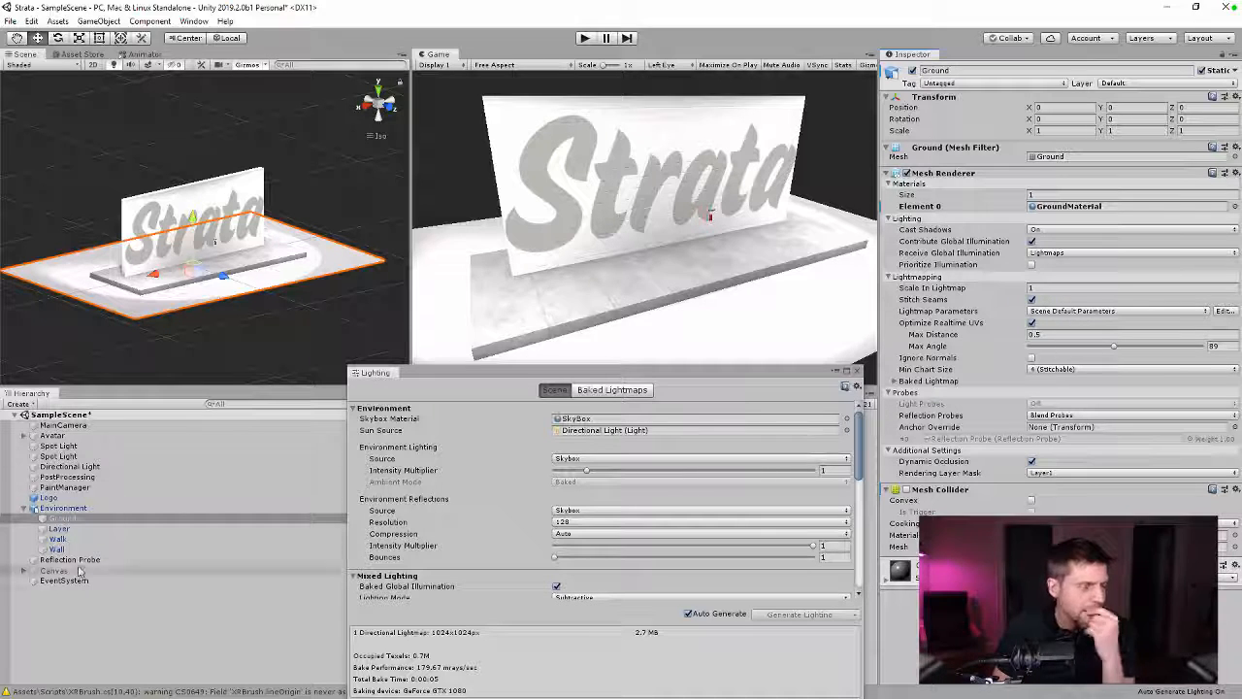
left_click(23, 508)
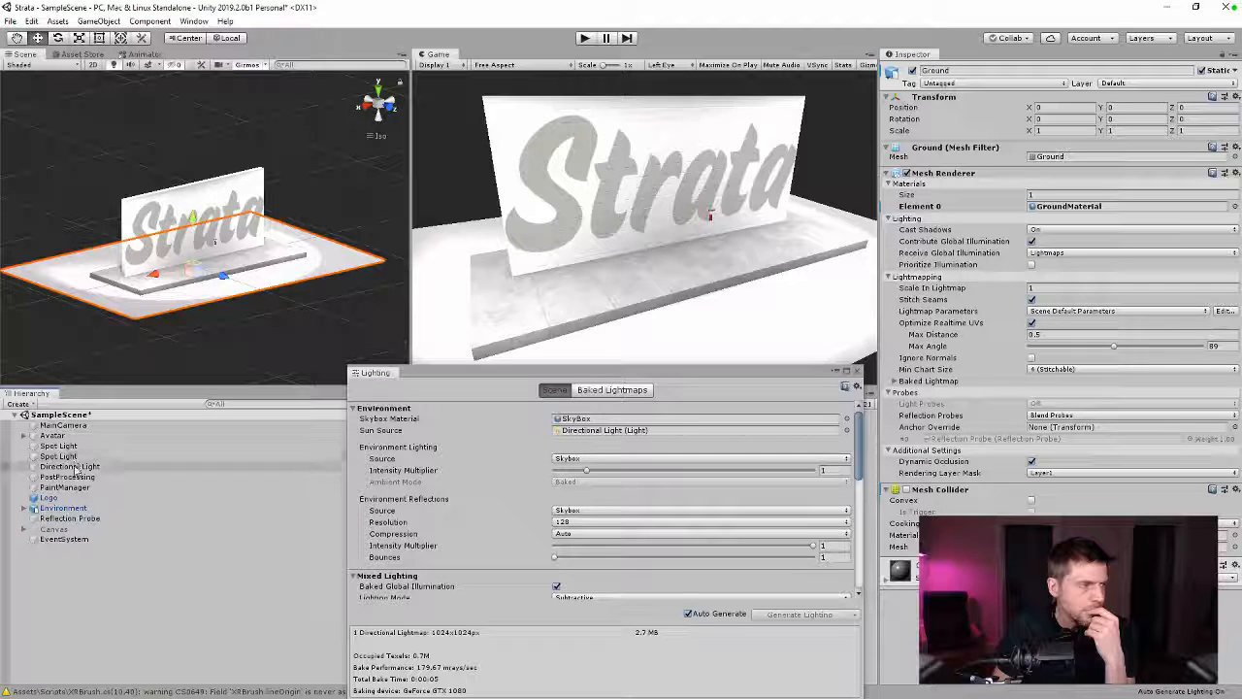
left_click(68, 466)
left_click(912, 71)
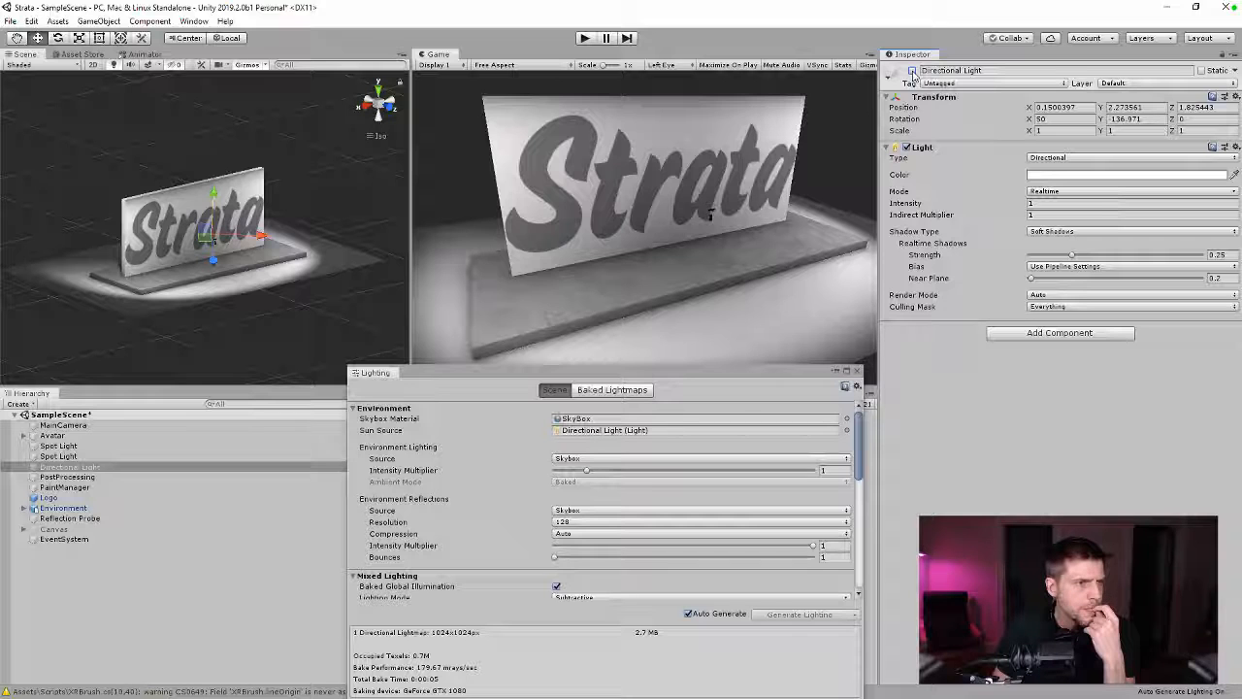
left_click(586, 38)
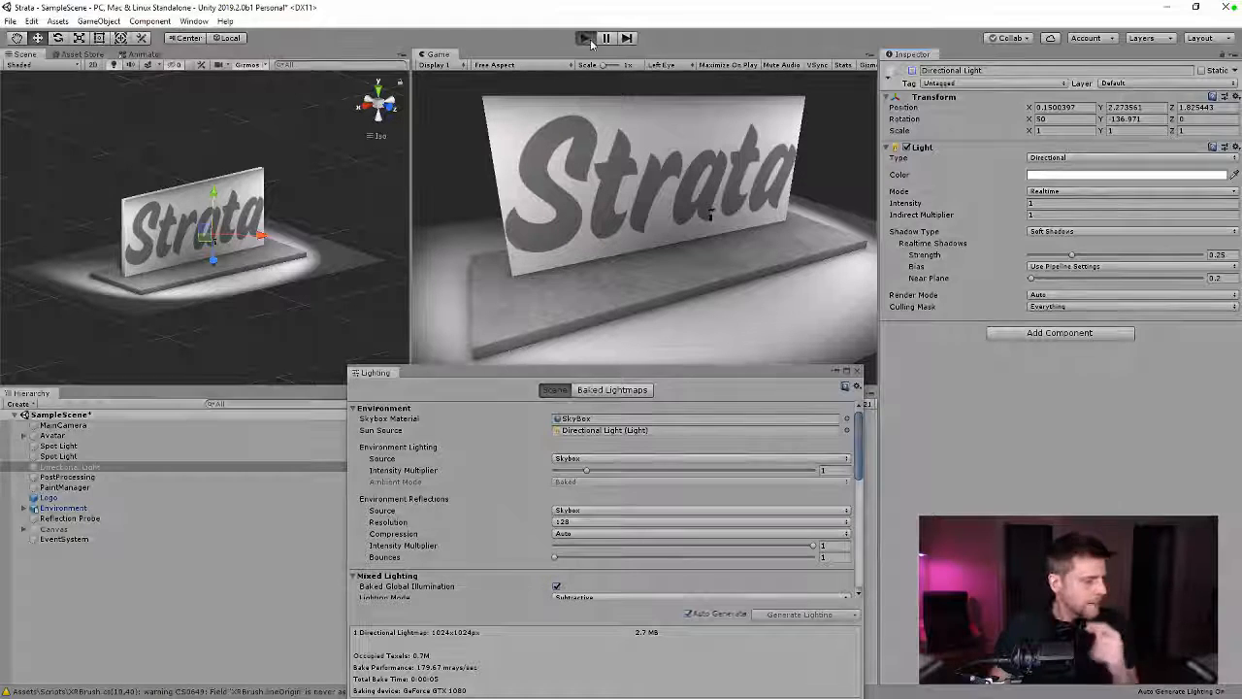
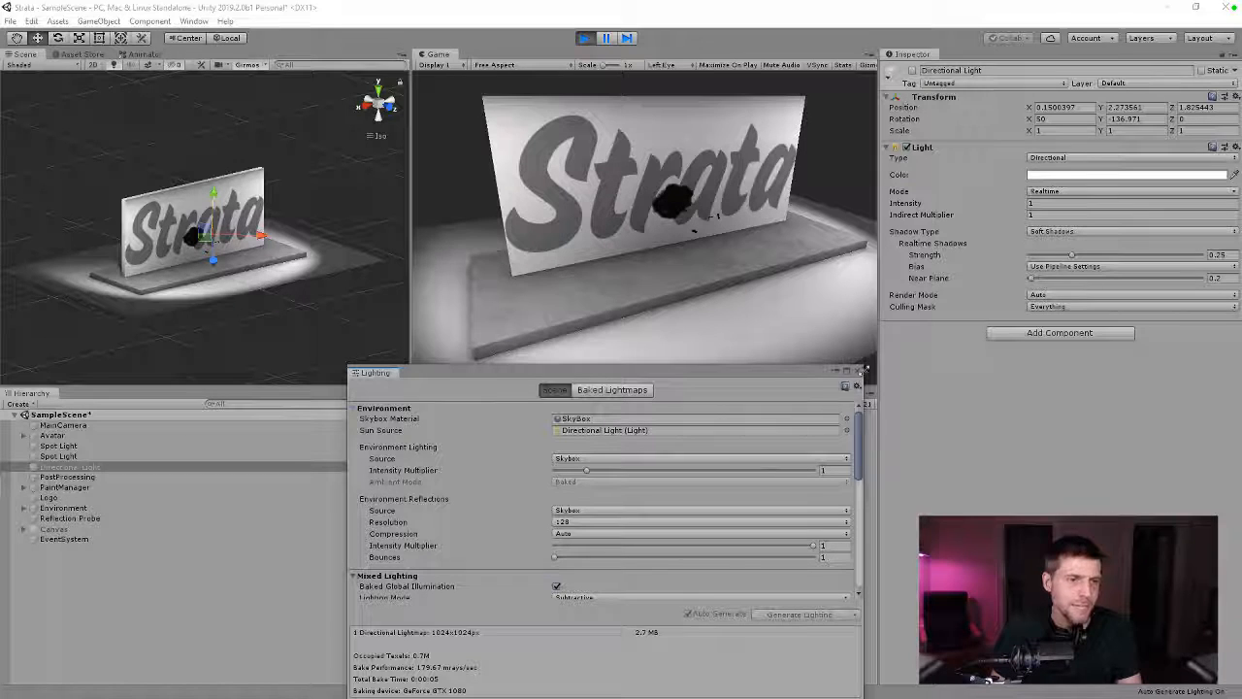
Step: Close the Lighting window and open the SkyBox material from the project's Materials folder for editing
left_click(859, 373)
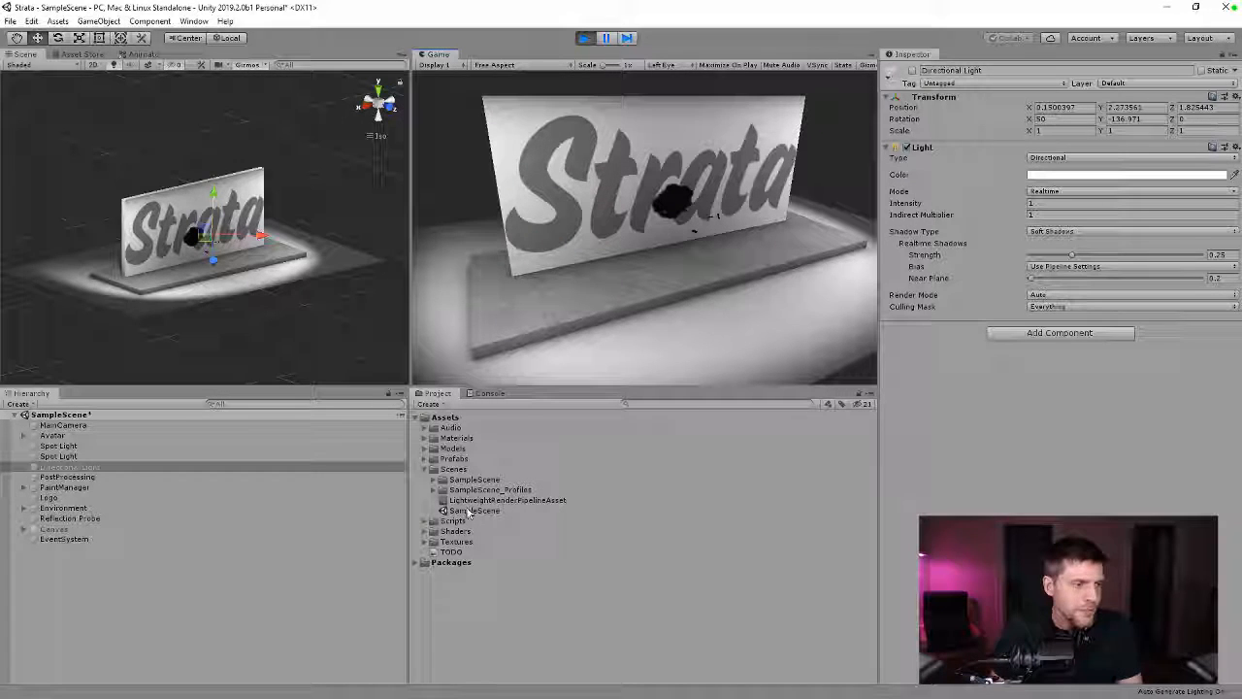
left_click(424, 469)
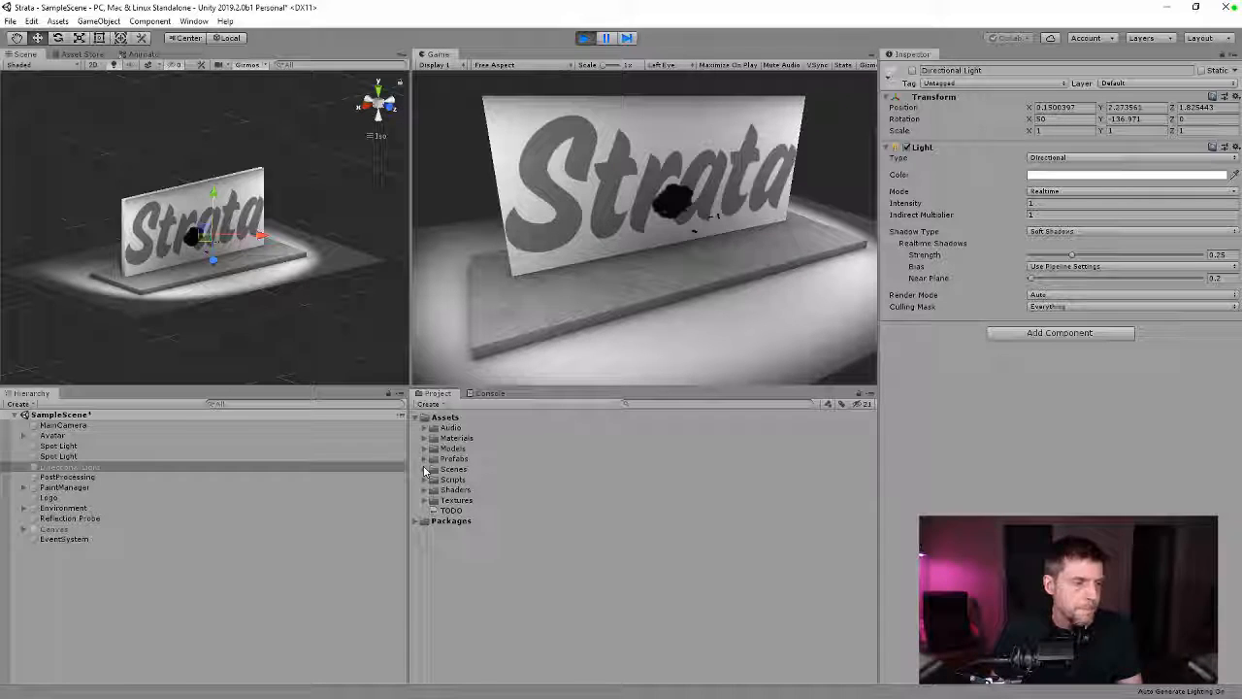
left_click(424, 470)
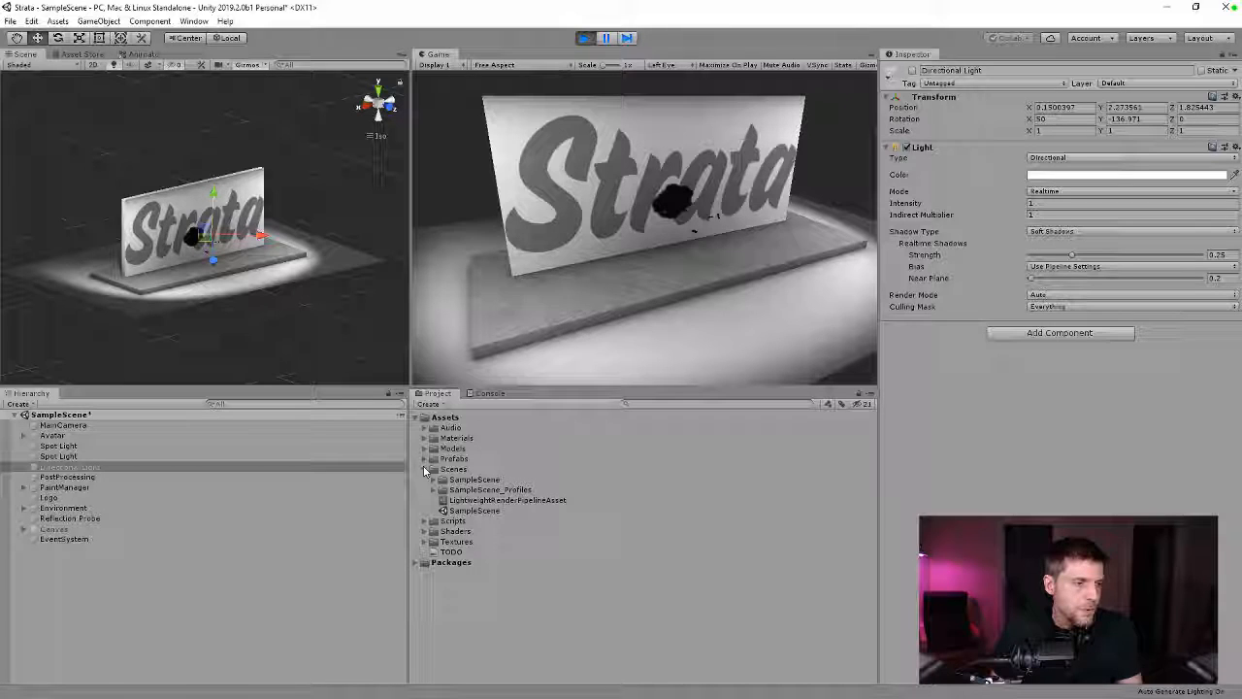
left_click(424, 439)
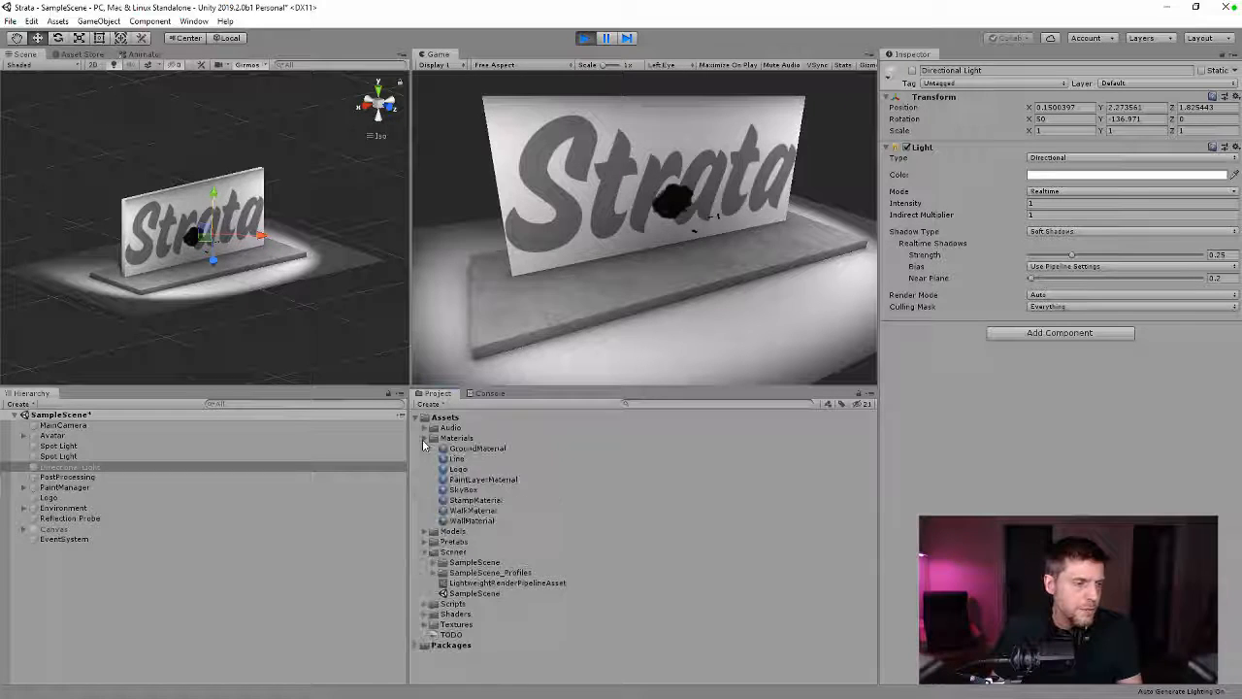
left_click(463, 490)
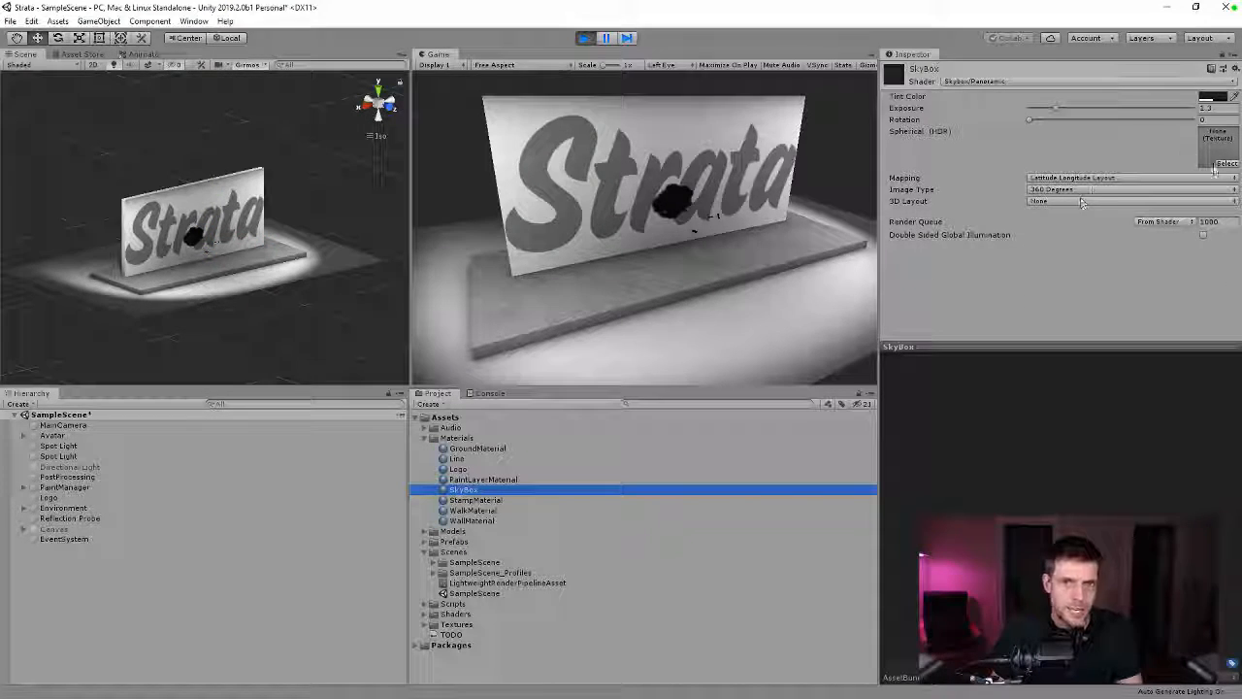
Step: Try to assign the panorama texture to the SkyBox material's Spherical (HDR) slot
left_click(1225, 163)
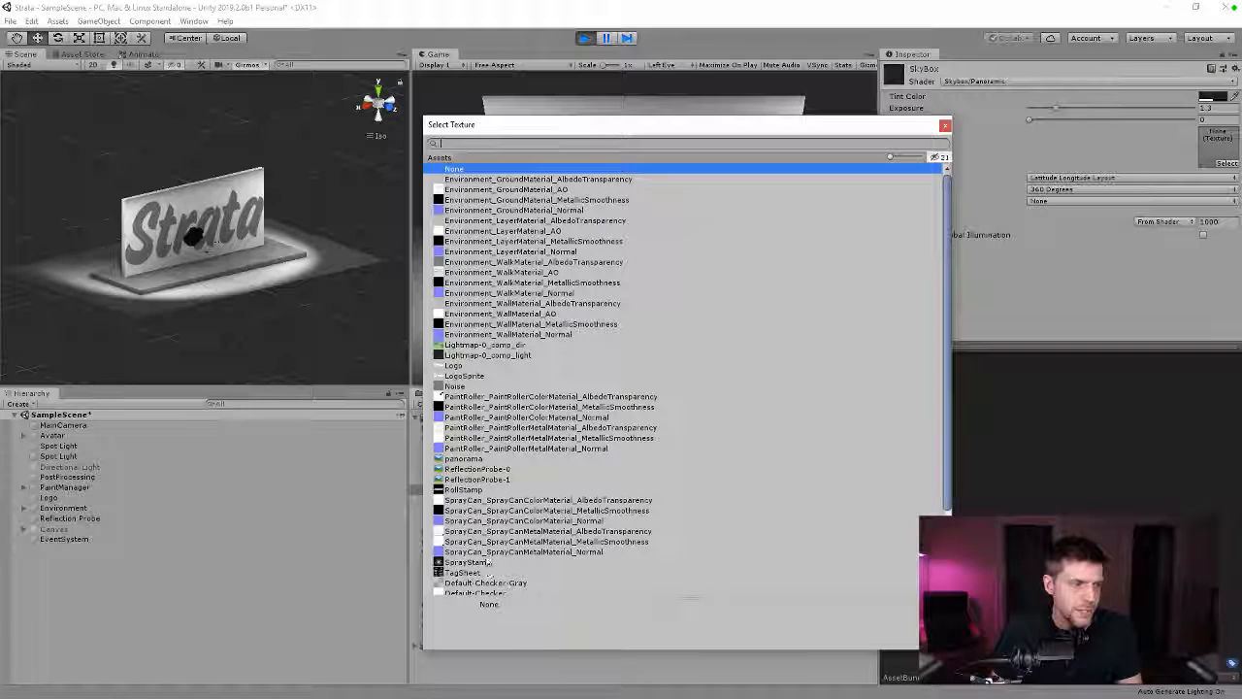
scroll(470, 527, "down", 3)
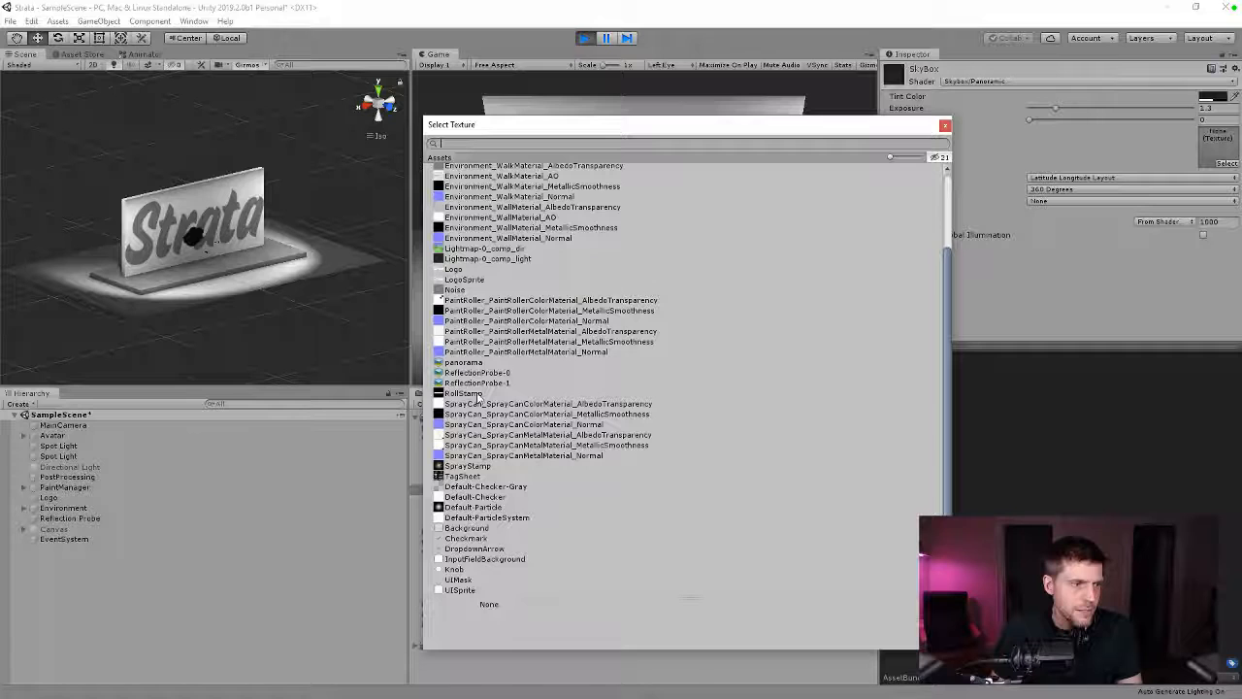
double_click(466, 362)
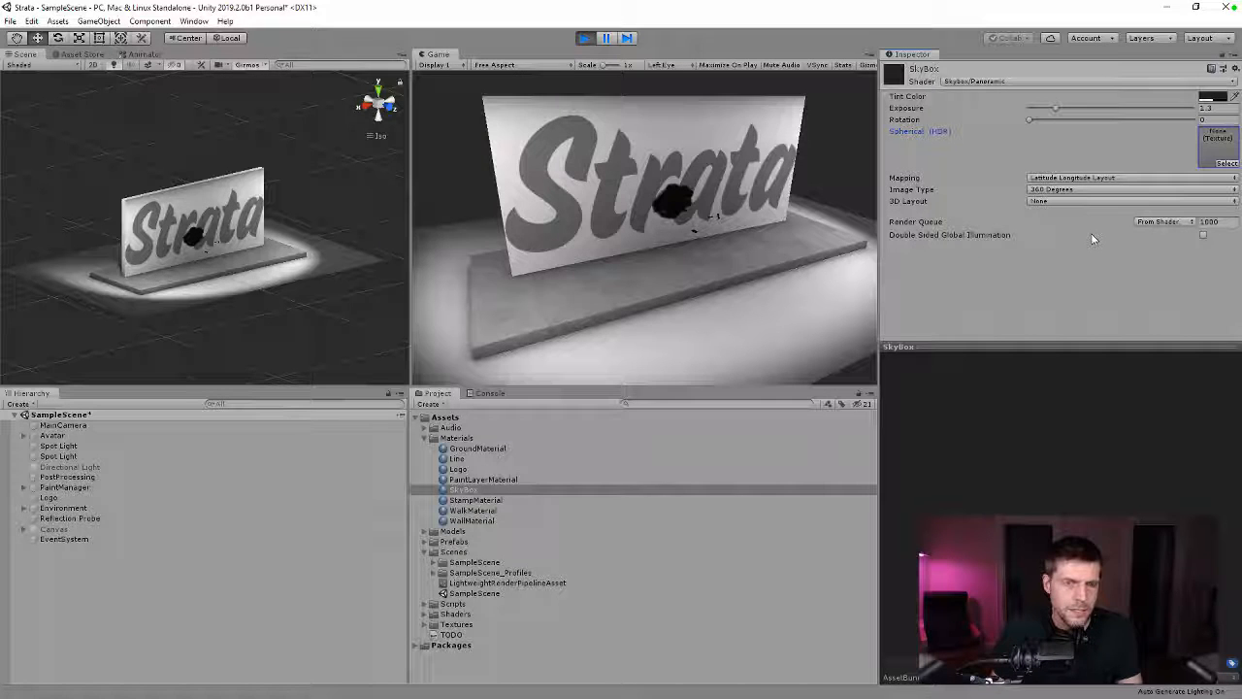
Step: Switch the SkyBox material's shader to Skybox/Cubemap and assign the grassland landscape cubemap
left_click(999, 83)
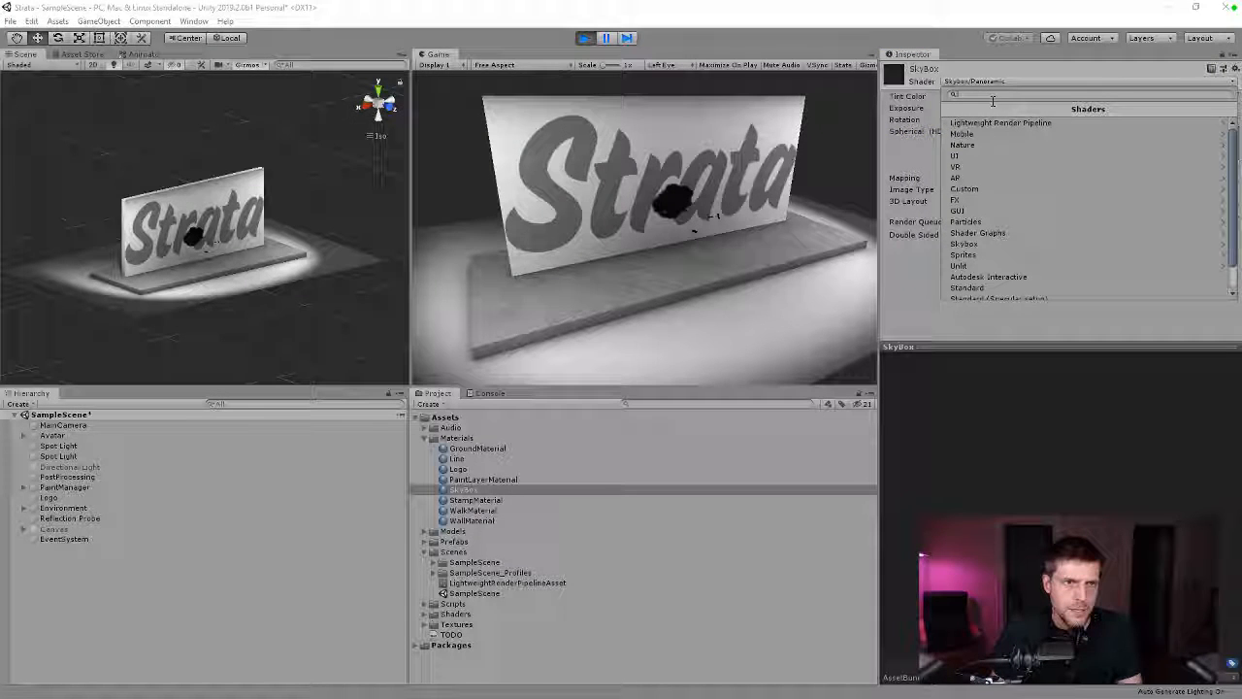
left_click(972, 248)
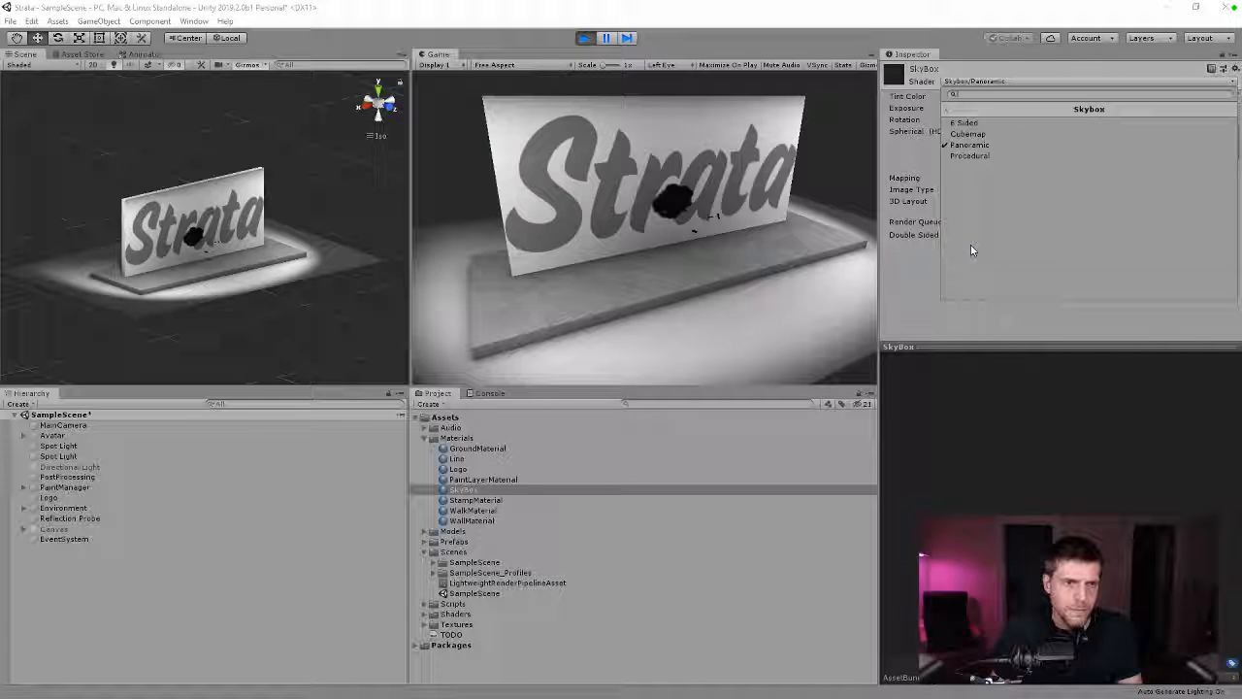
left_click(969, 133)
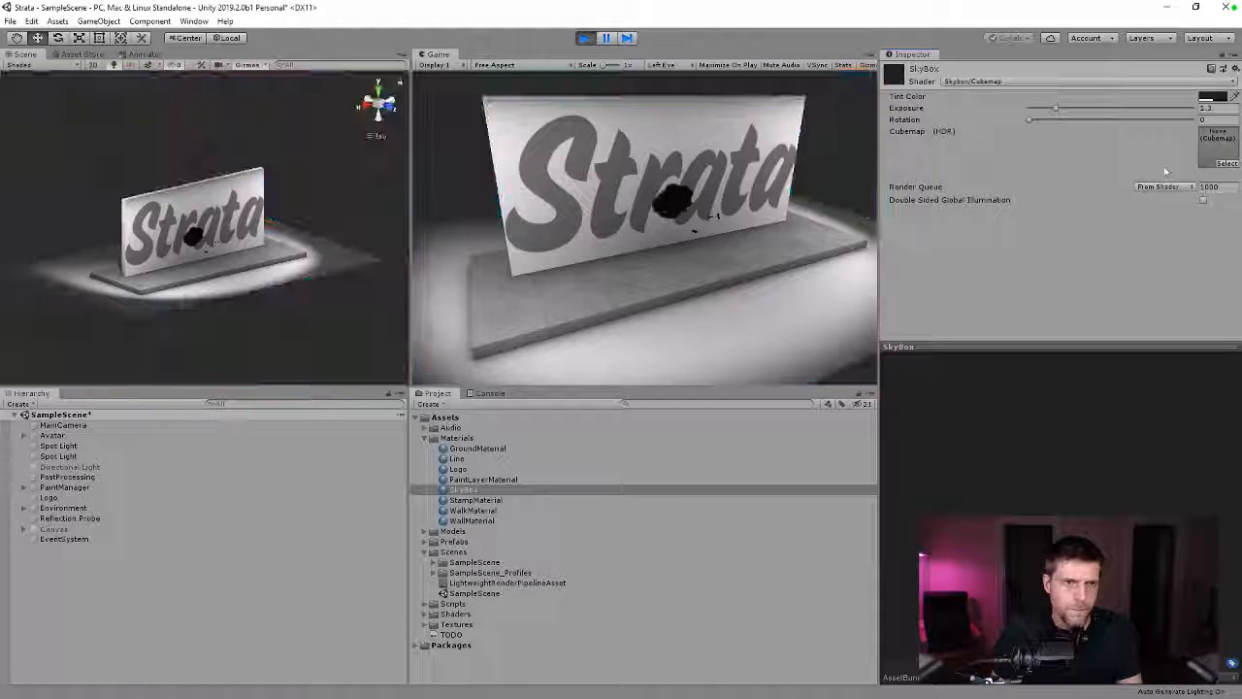
left_click(1225, 164)
double_click(451, 184)
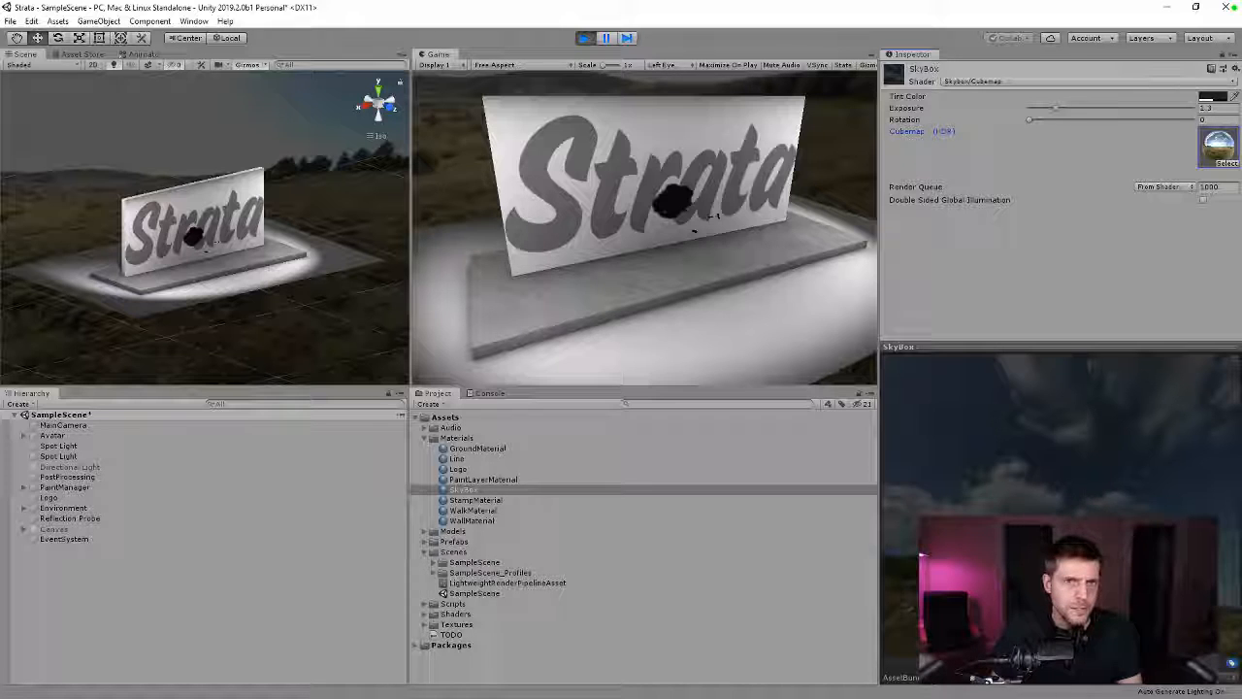
Step: Reset the SkyBox material to its default properties and reassign the grassland landscape cubemap
left_click(1211, 97)
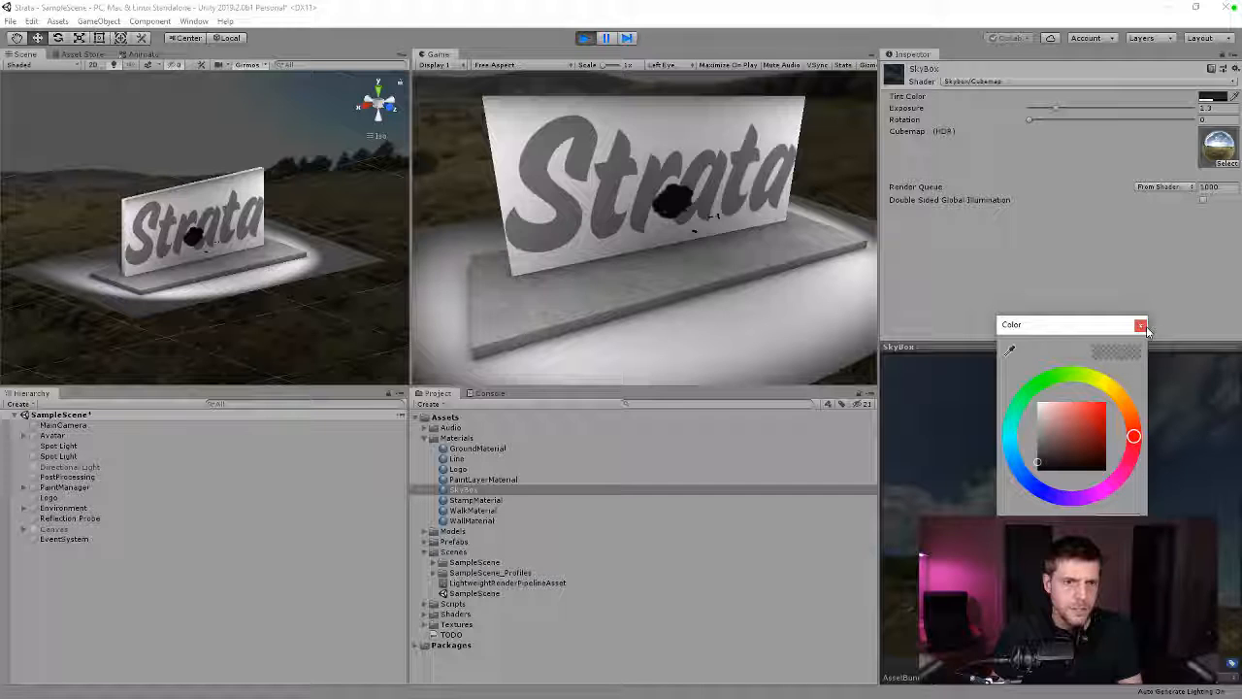
left_click(1140, 325)
left_click(1232, 69)
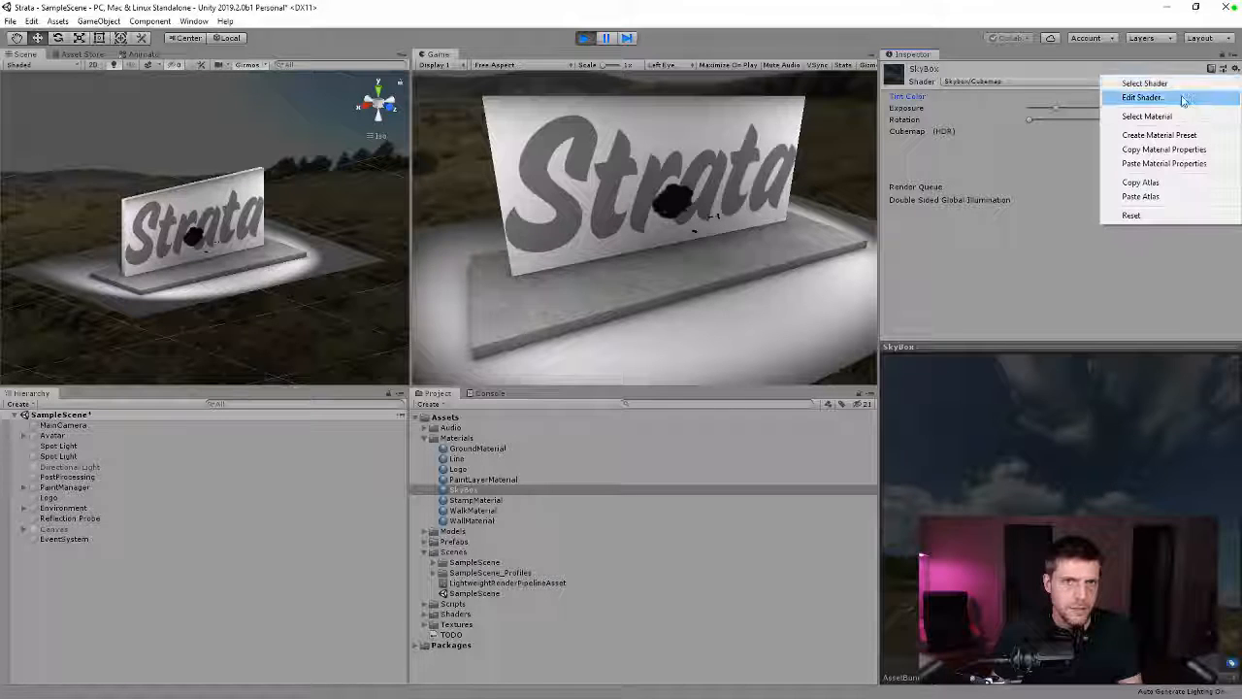
left_click(1132, 214)
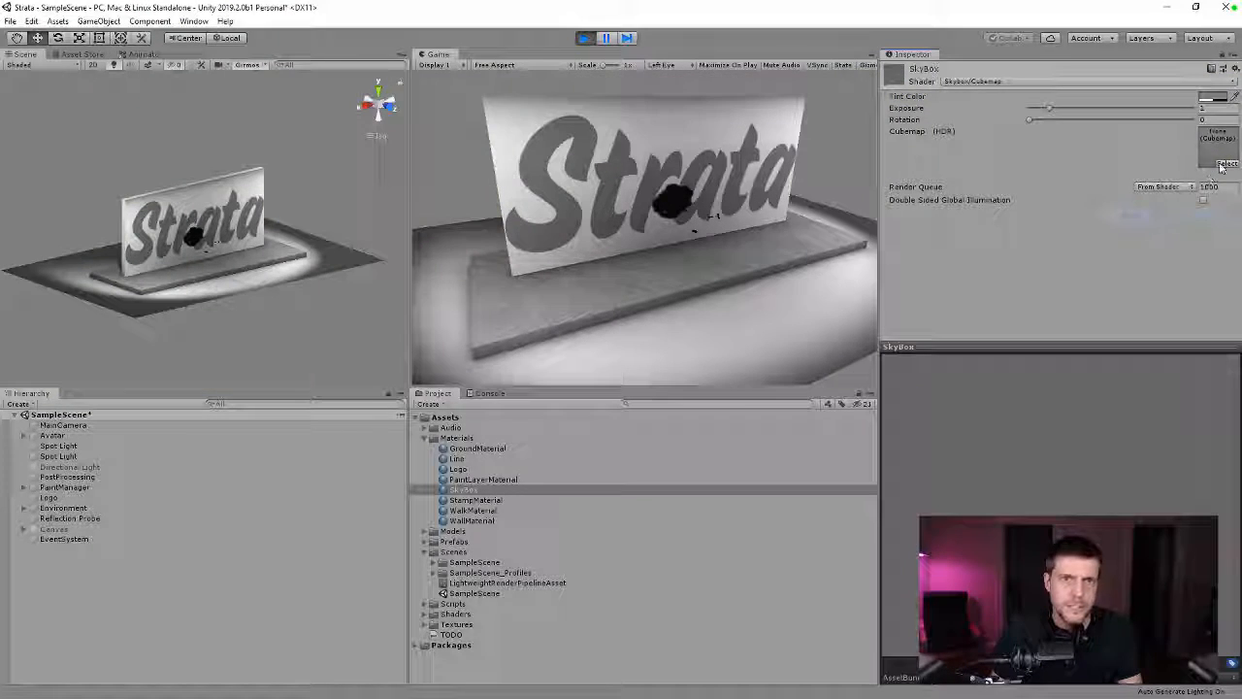
left_click(1225, 165)
double_click(474, 185)
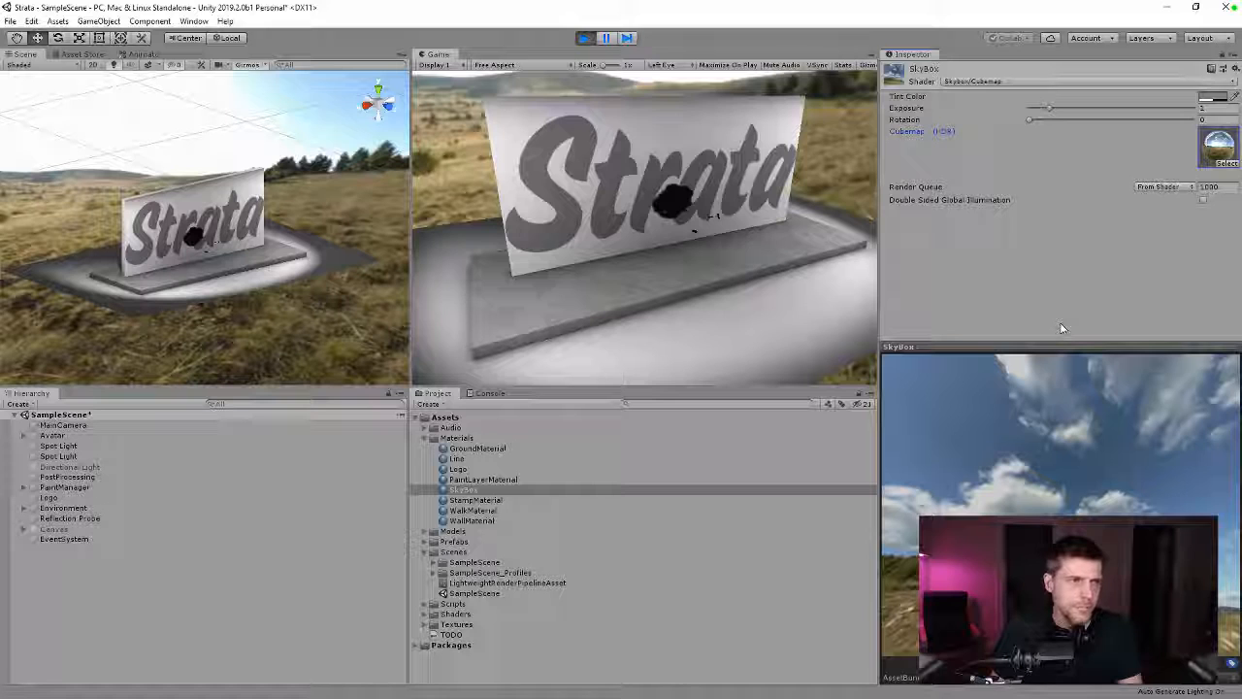
Step: Leave play mode and change the SkyBox tint color, trying a cyan tint before settling on white
left_click(583, 39)
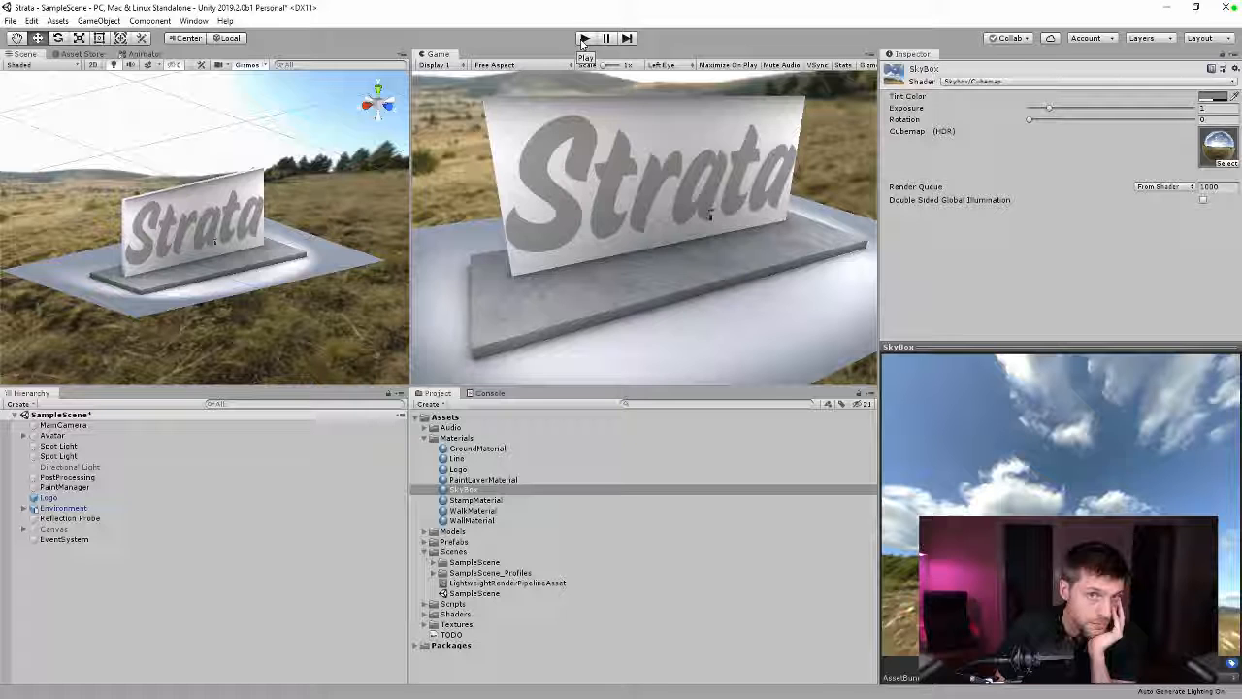
left_click(1211, 97)
left_click(1009, 437)
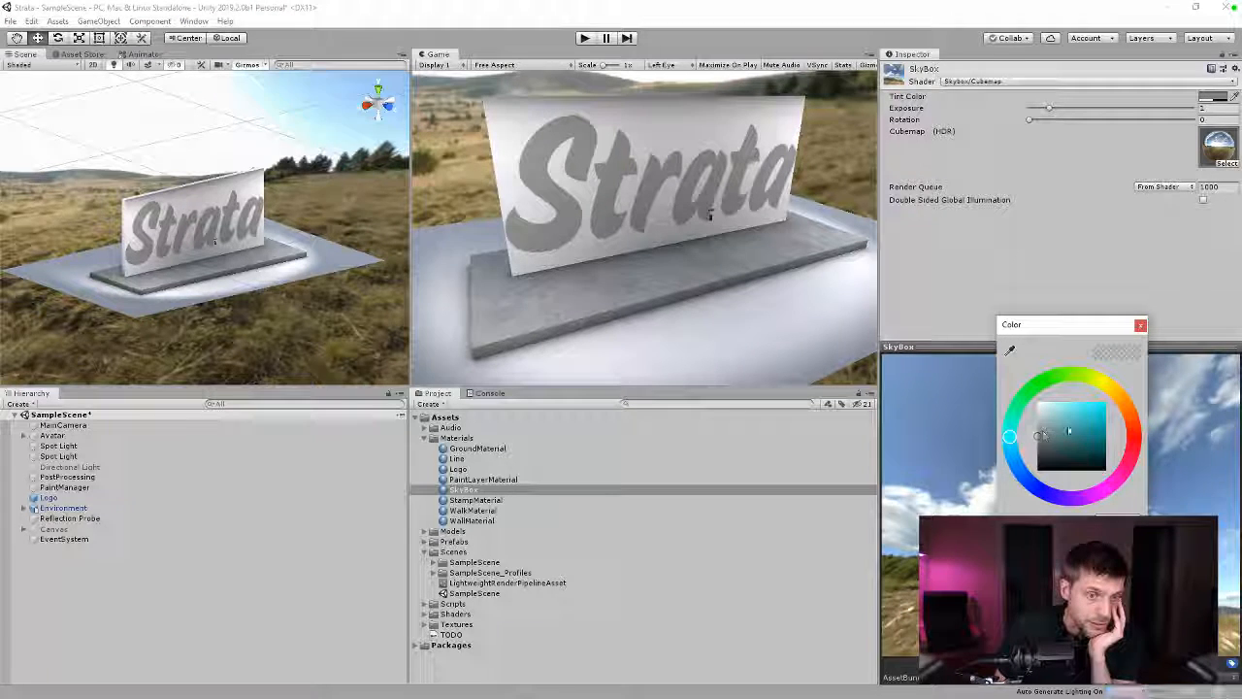
left_click(1081, 418)
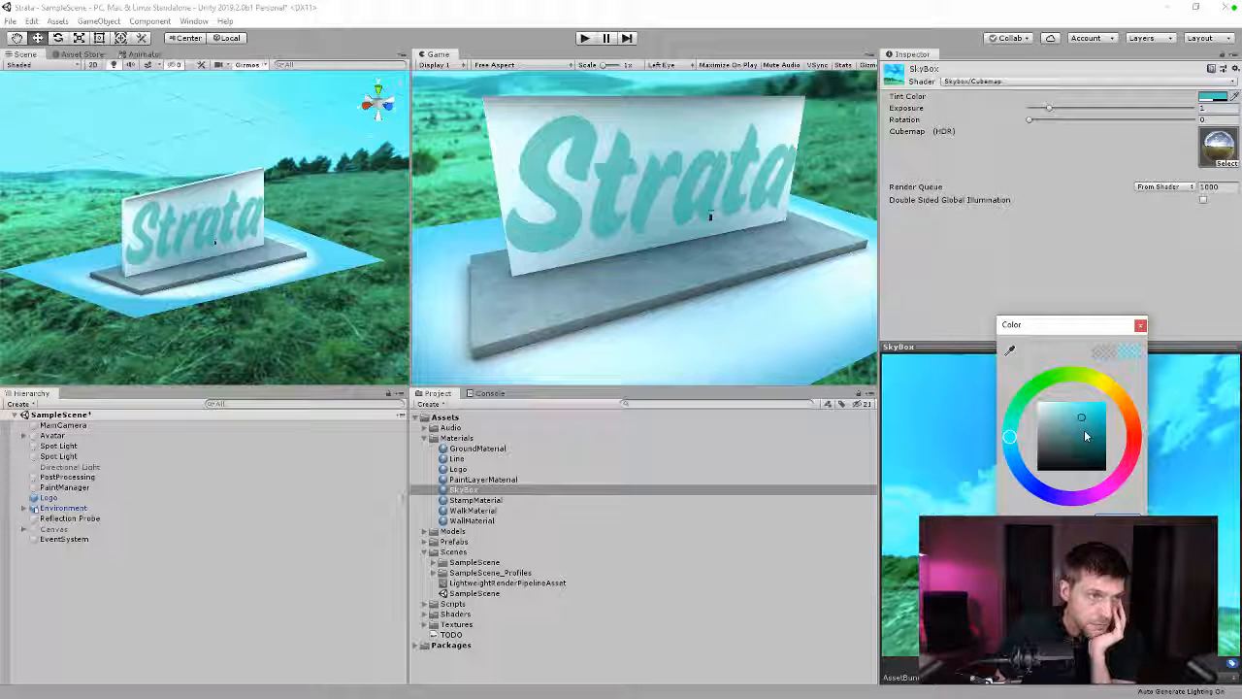
left_click_drag(1087, 436, 1038, 401)
left_click(1141, 325)
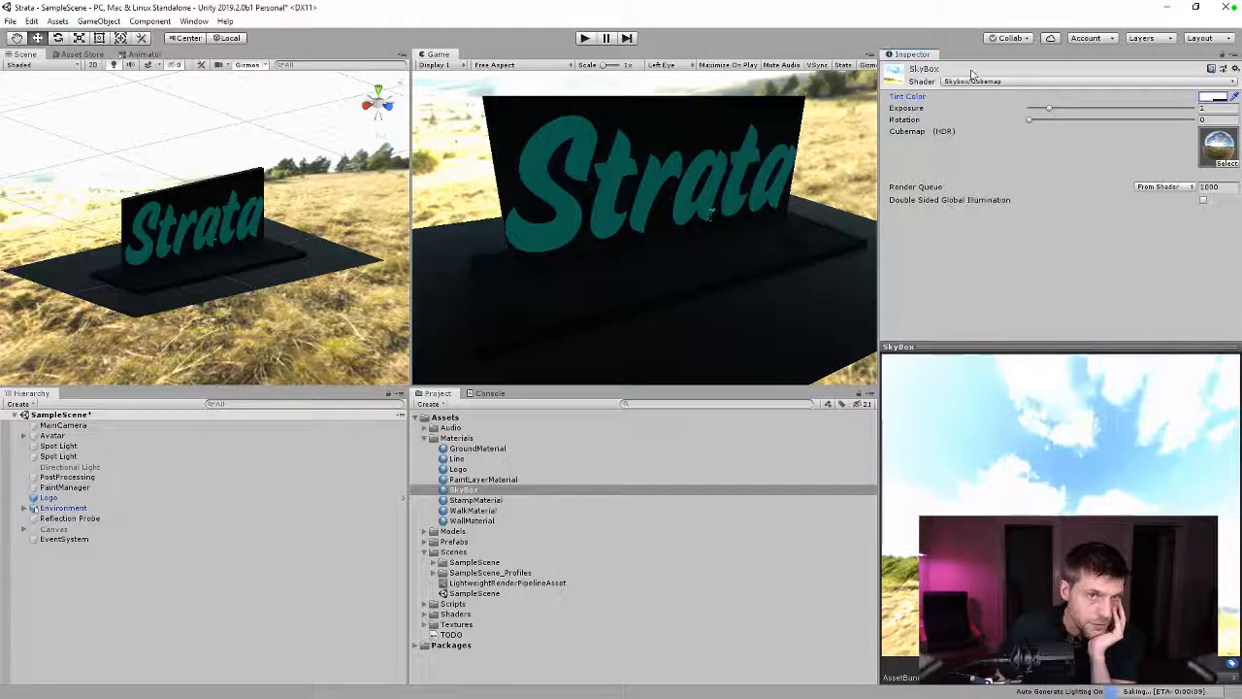
Step: Switch the SkyBox material's shader to Skybox/Procedural and reset its properties to the defaults
left_click(973, 80)
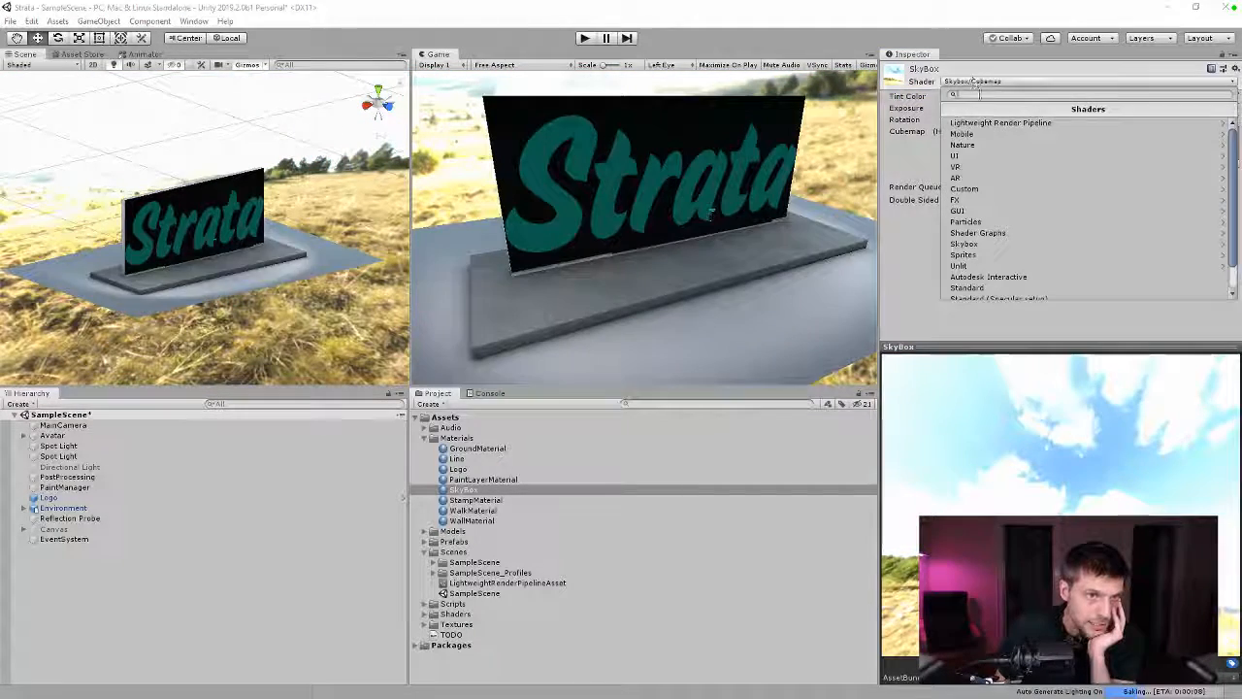
left_click(966, 243)
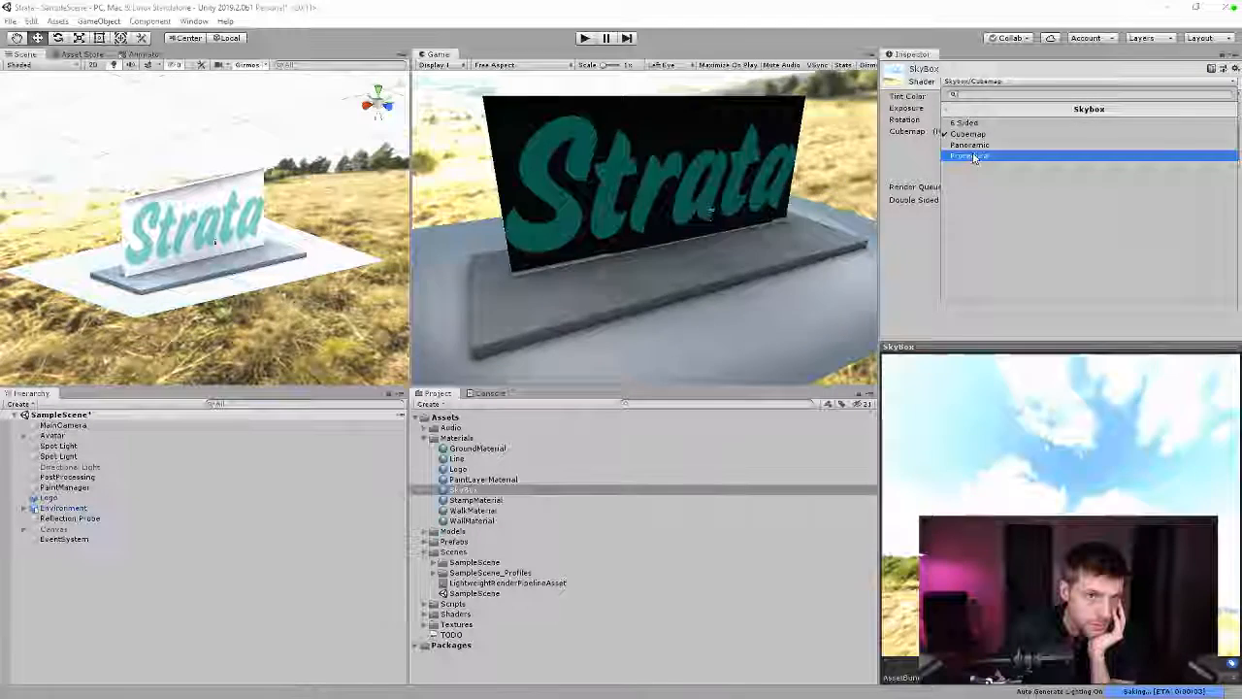
left_click(971, 156)
left_click(1235, 69)
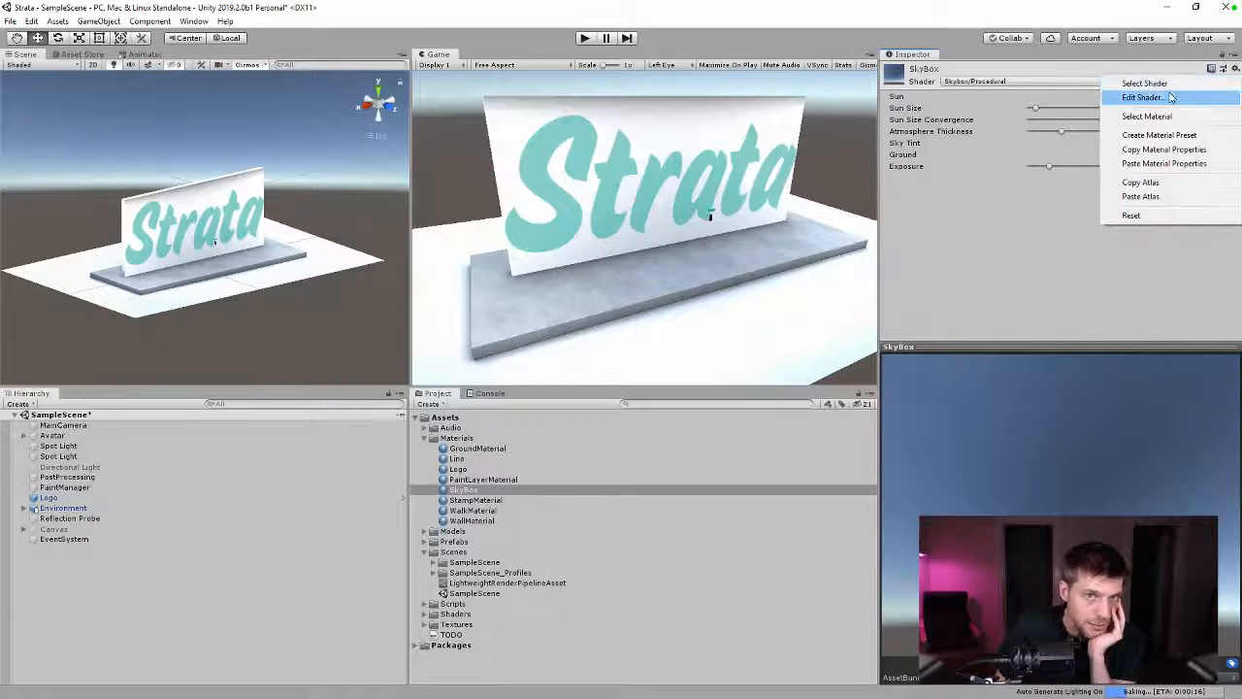
left_click(1145, 214)
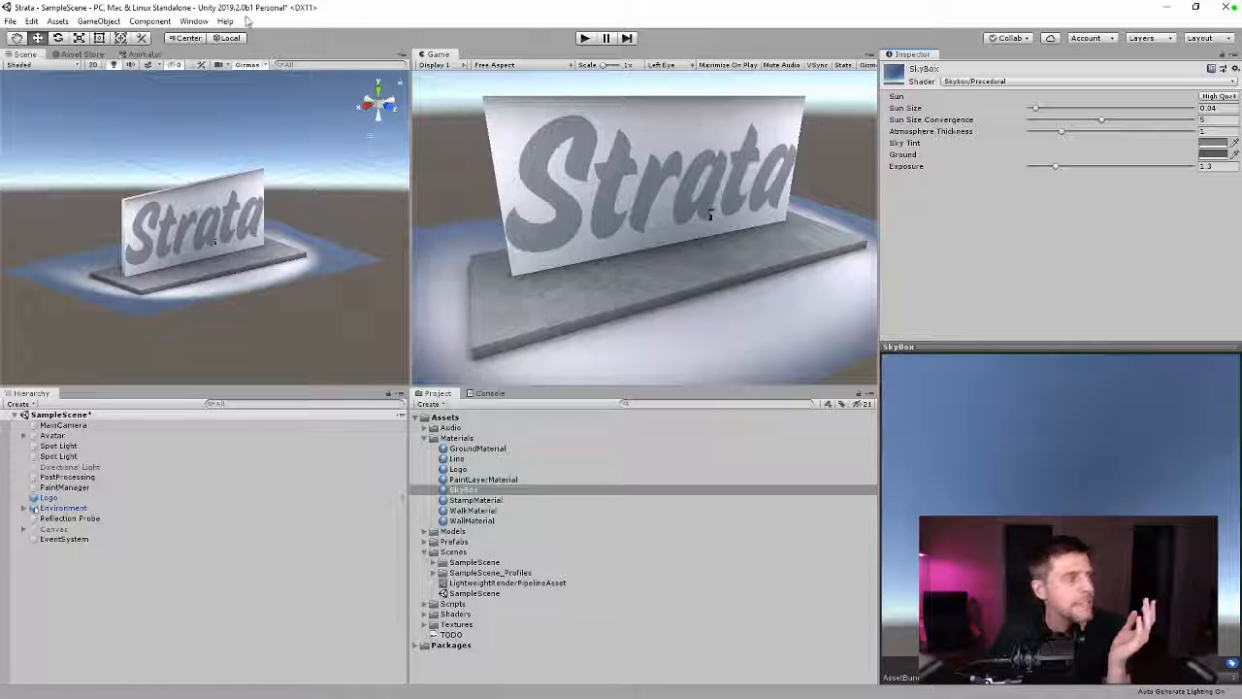
Step: Open the Lighting settings, review the scene's environment lighting and reflection options, and close the window again
left_click(195, 21)
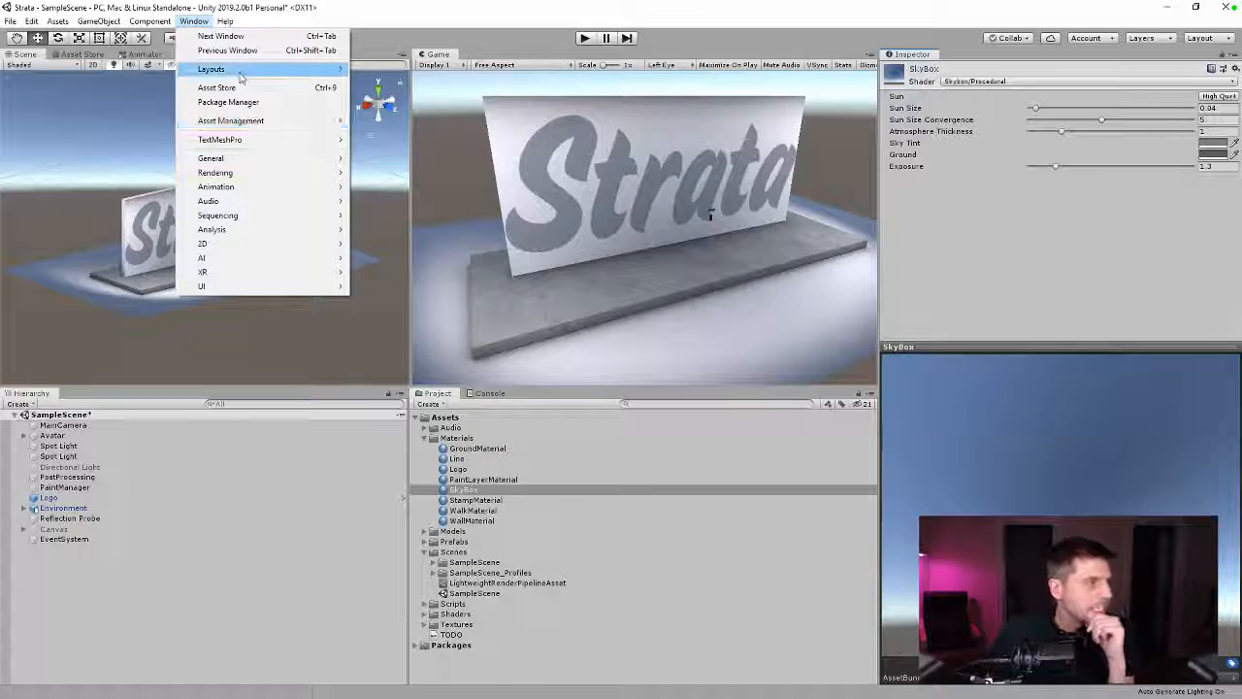
mouse_move(242, 173)
left_click(397, 173)
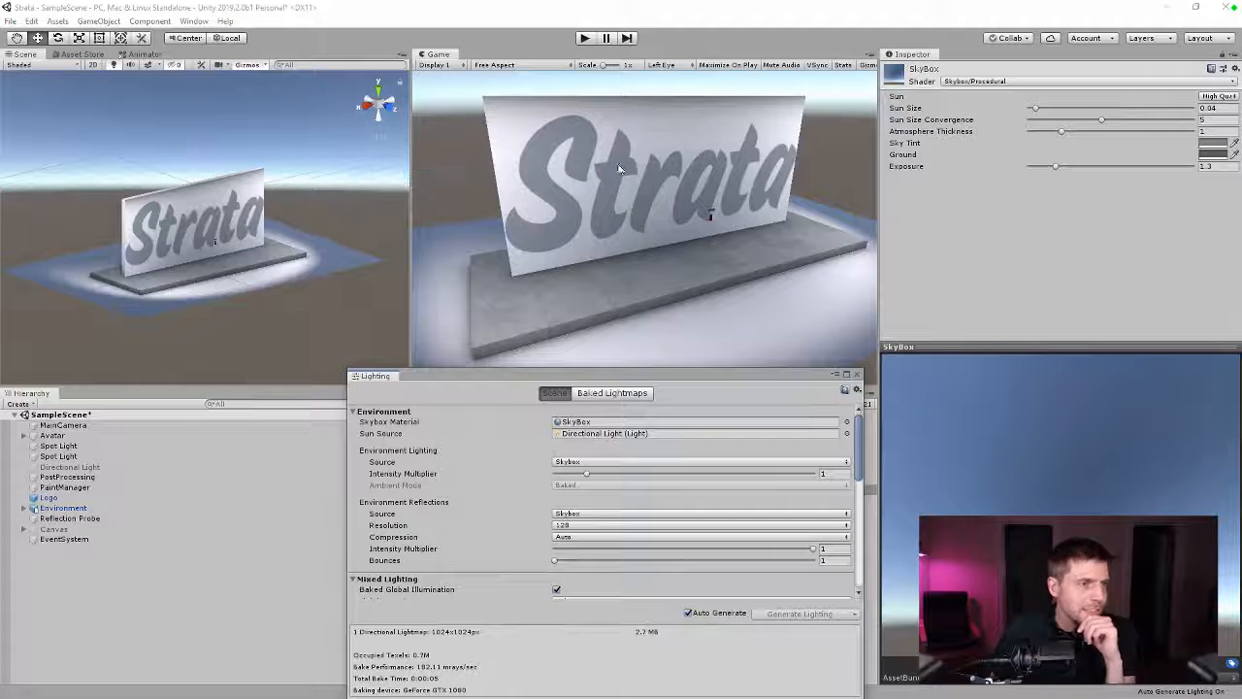
left_click_drag(611, 378, 540, 213)
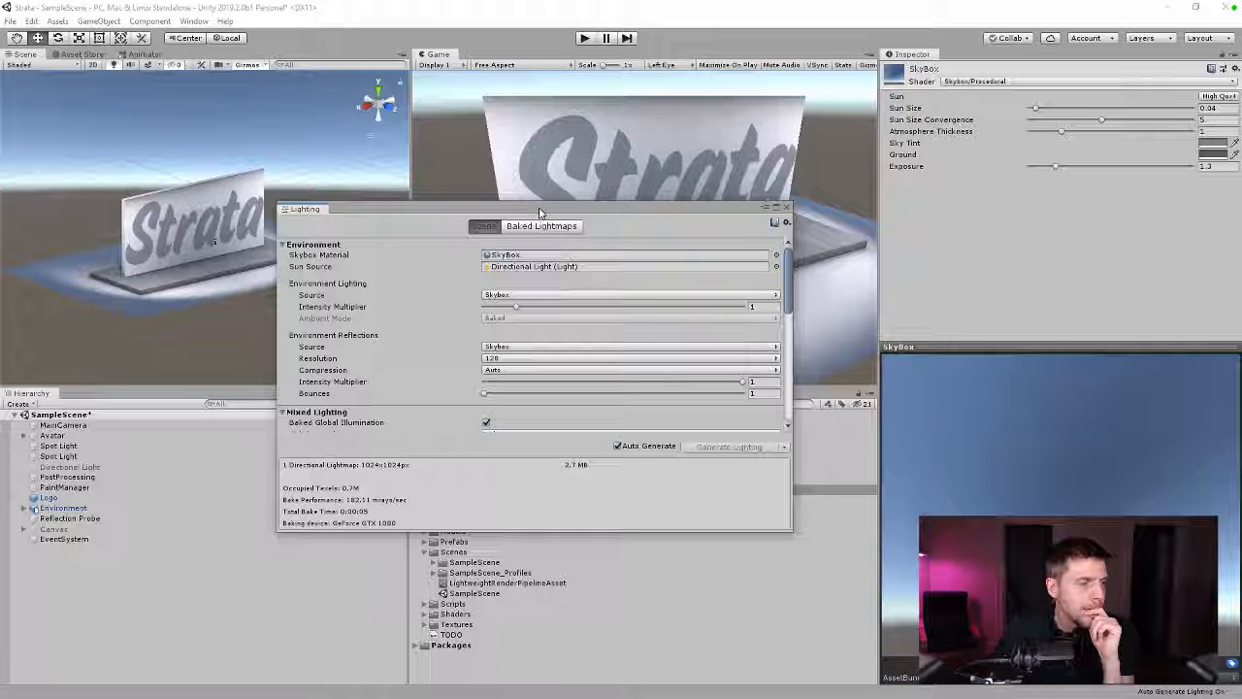
left_click(786, 207)
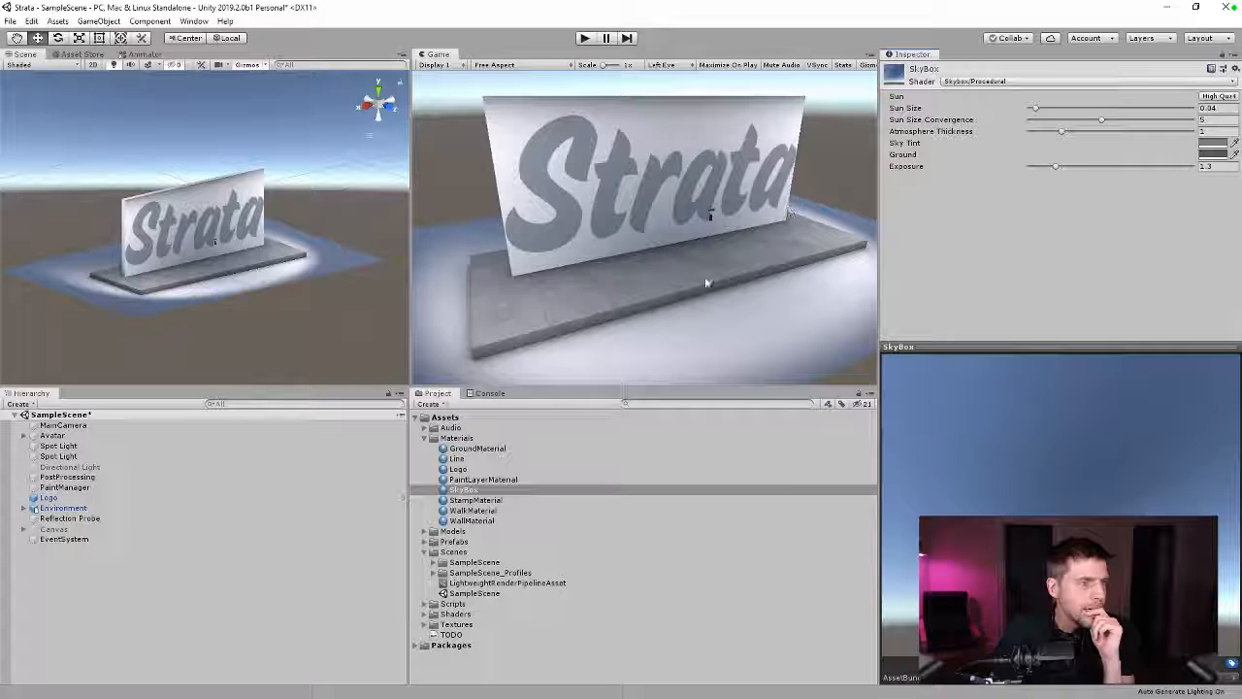
Step: Re-enable the Directional Light and select the first Spot Light in the scene
left_click(70, 466)
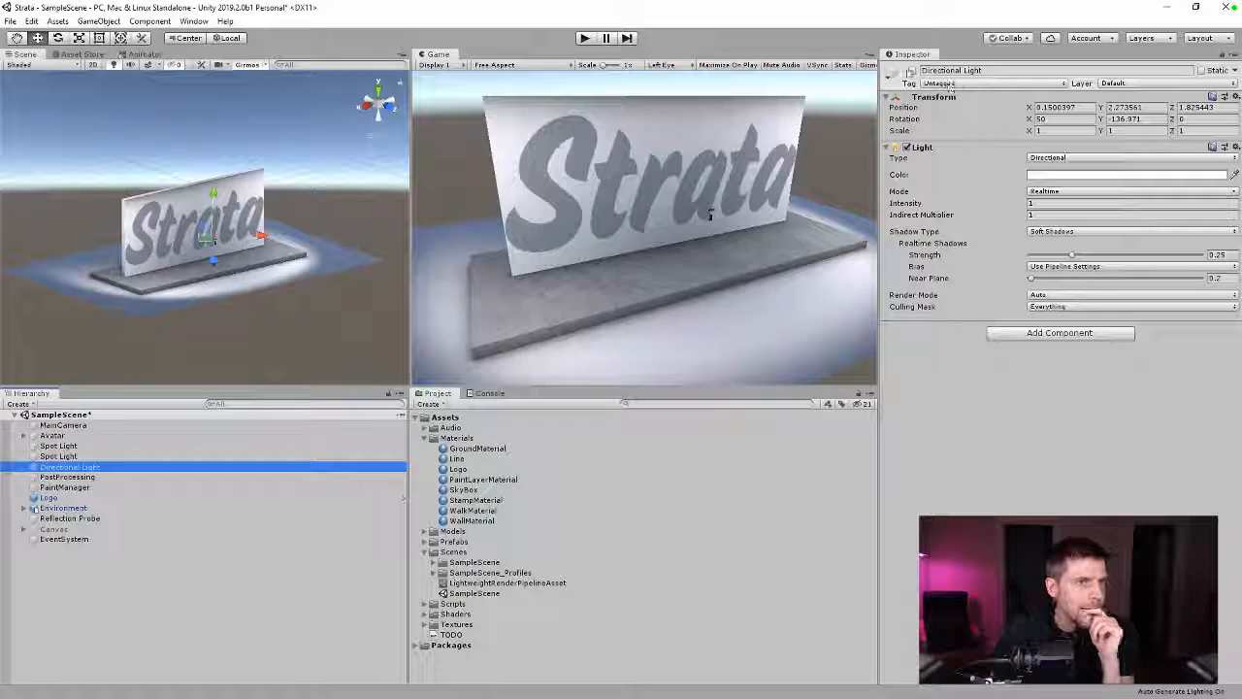
left_click(912, 70)
left_click(58, 446)
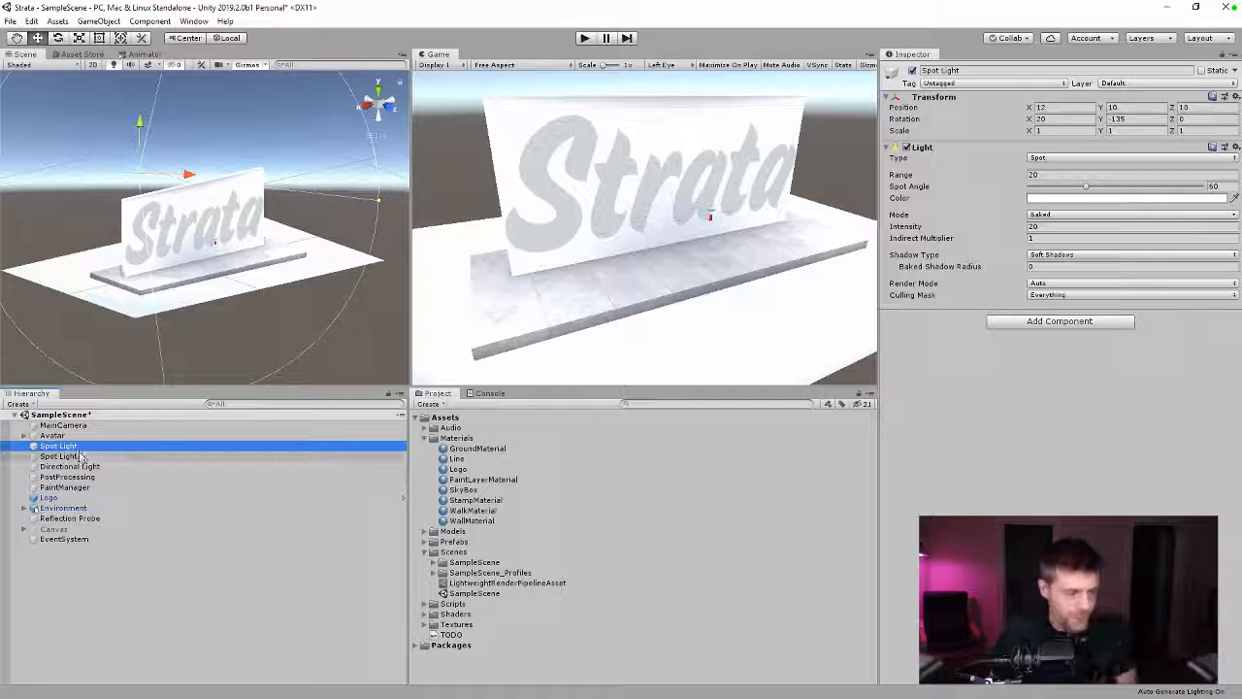
Step: Deactivate both Spot Lights in the scene
left_click(58, 456, "shift")
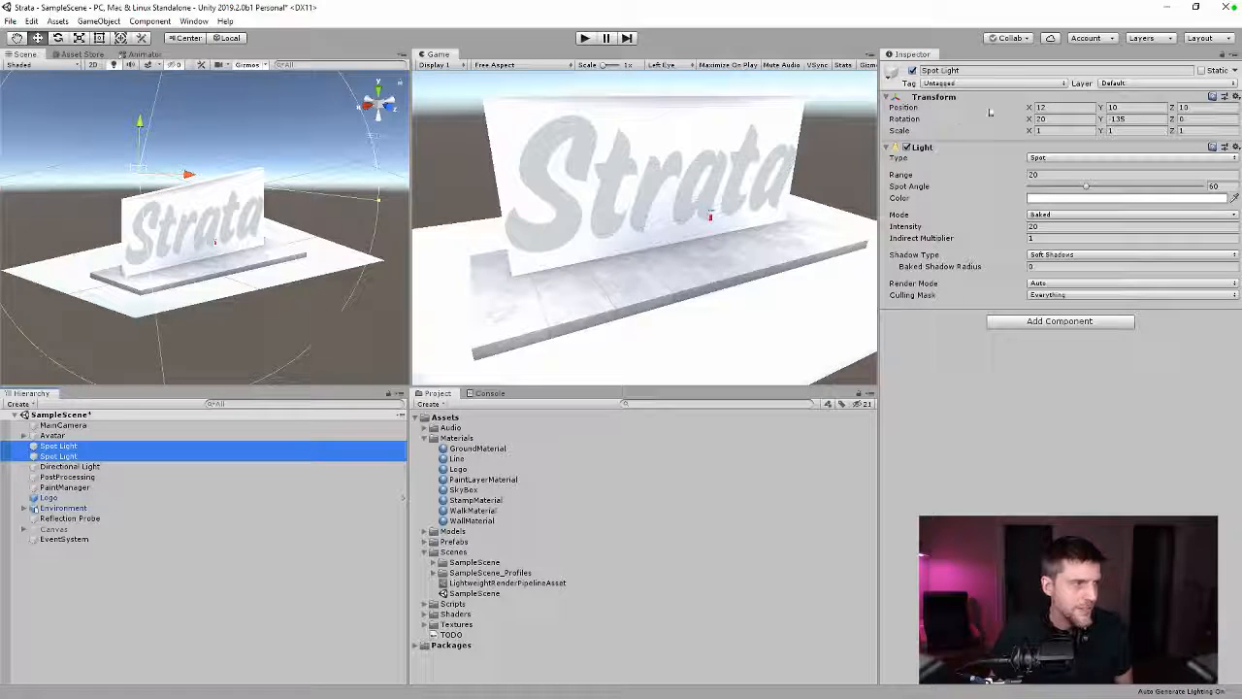
left_click(912, 70)
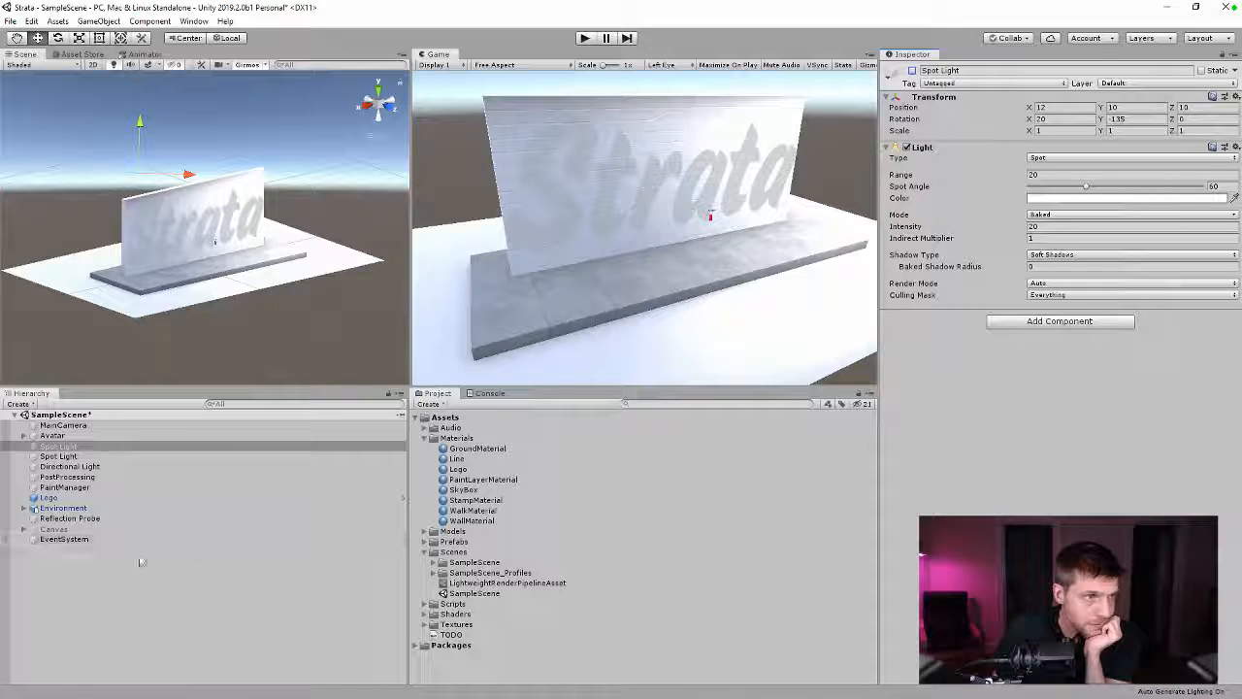
left_click(56, 457)
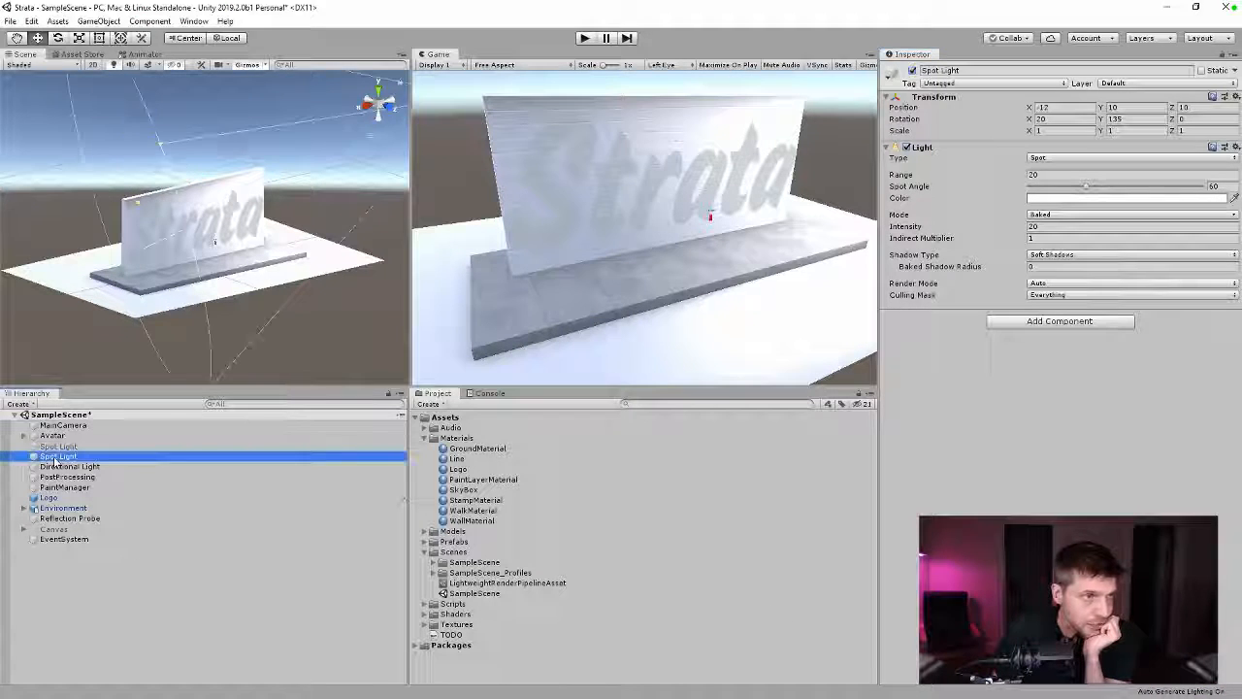
left_click(912, 71)
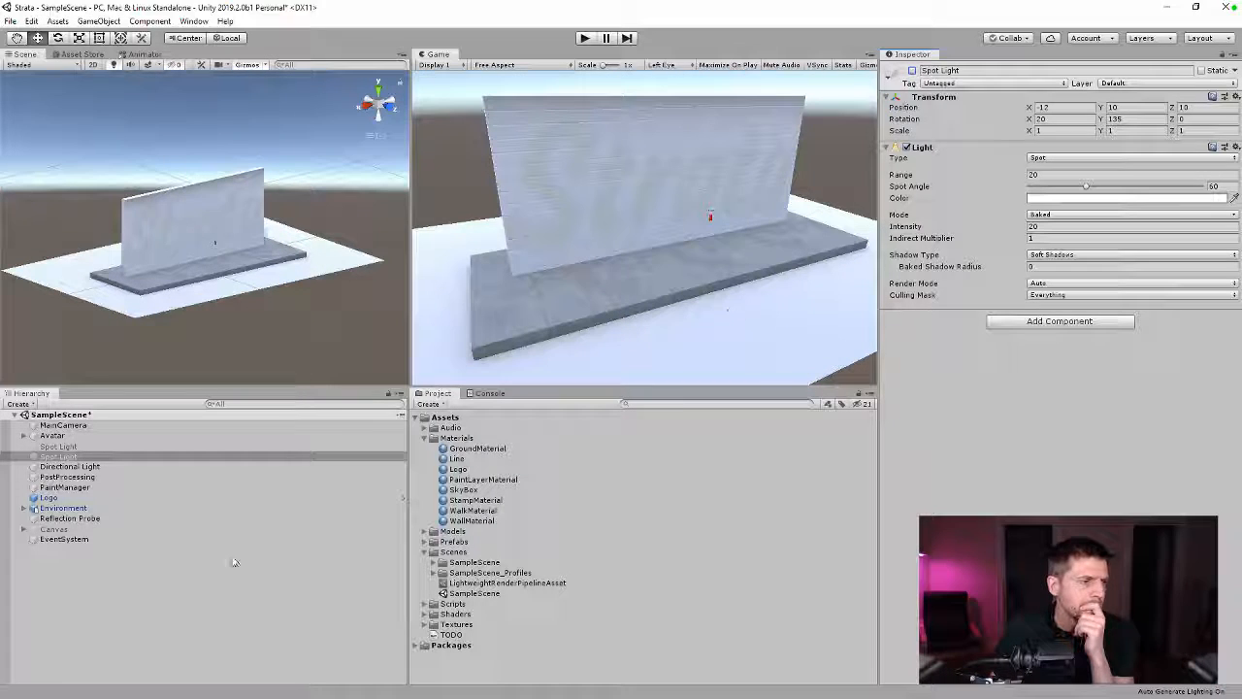
Step: Set the MainCamera's background color to hex 202020
left_click(53, 427)
left_click(1126, 169)
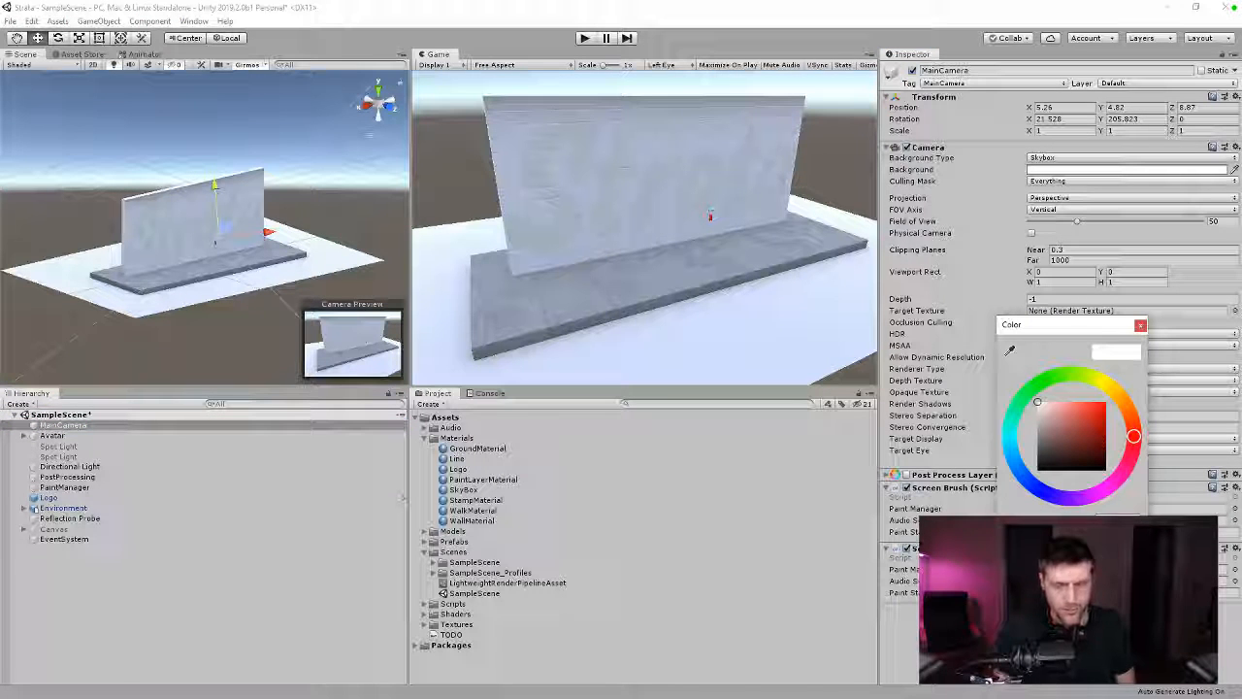
type("202020")
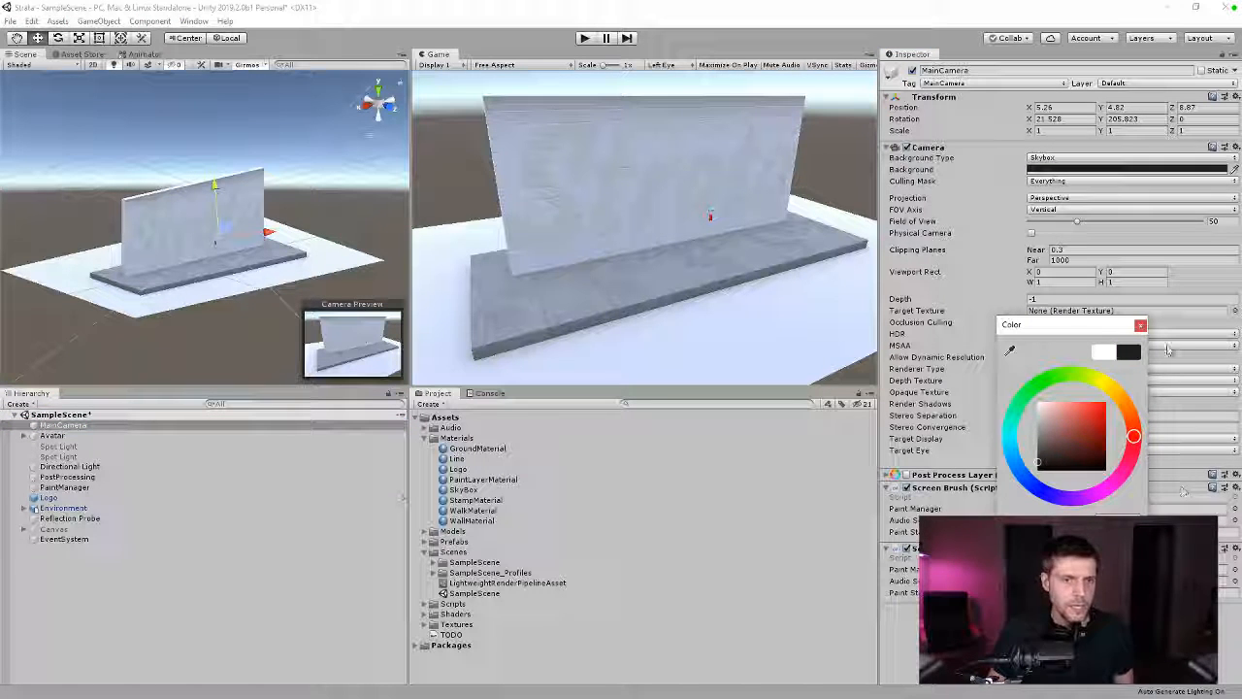
left_click(1141, 325)
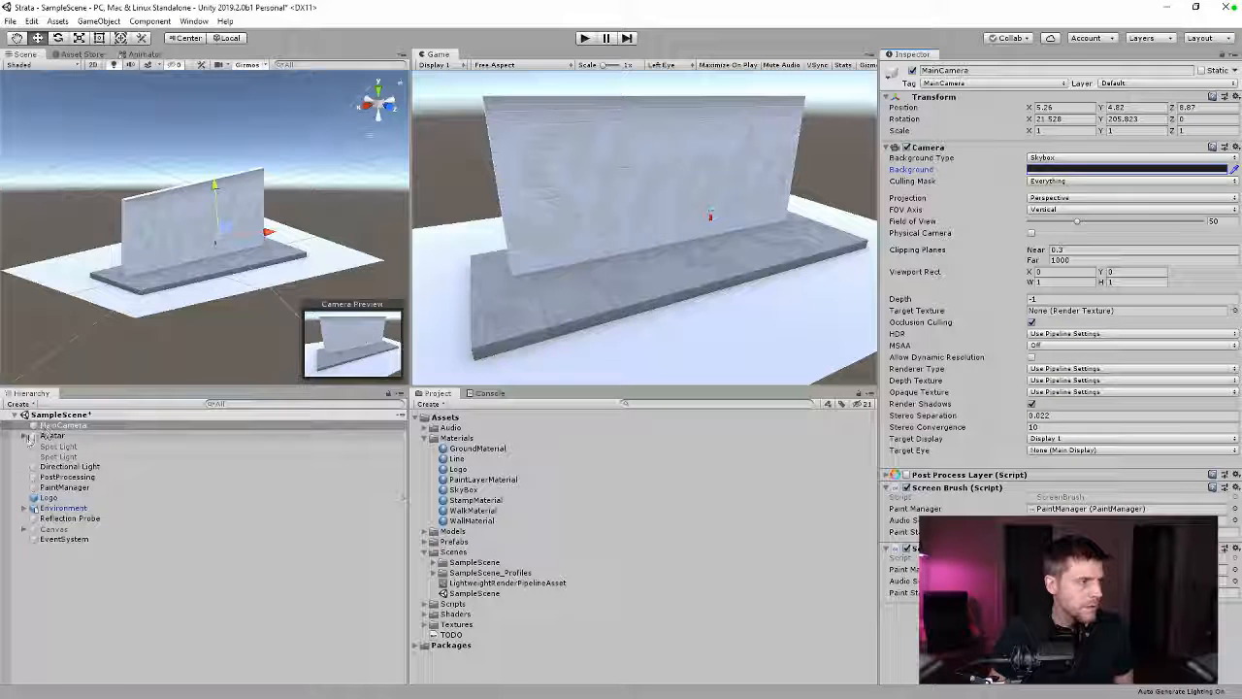
Step: Set the Avatar's VRCamera background type to Solid Color with a near-black background color
left_click(46, 436)
left_click(24, 436)
left_click(68, 446)
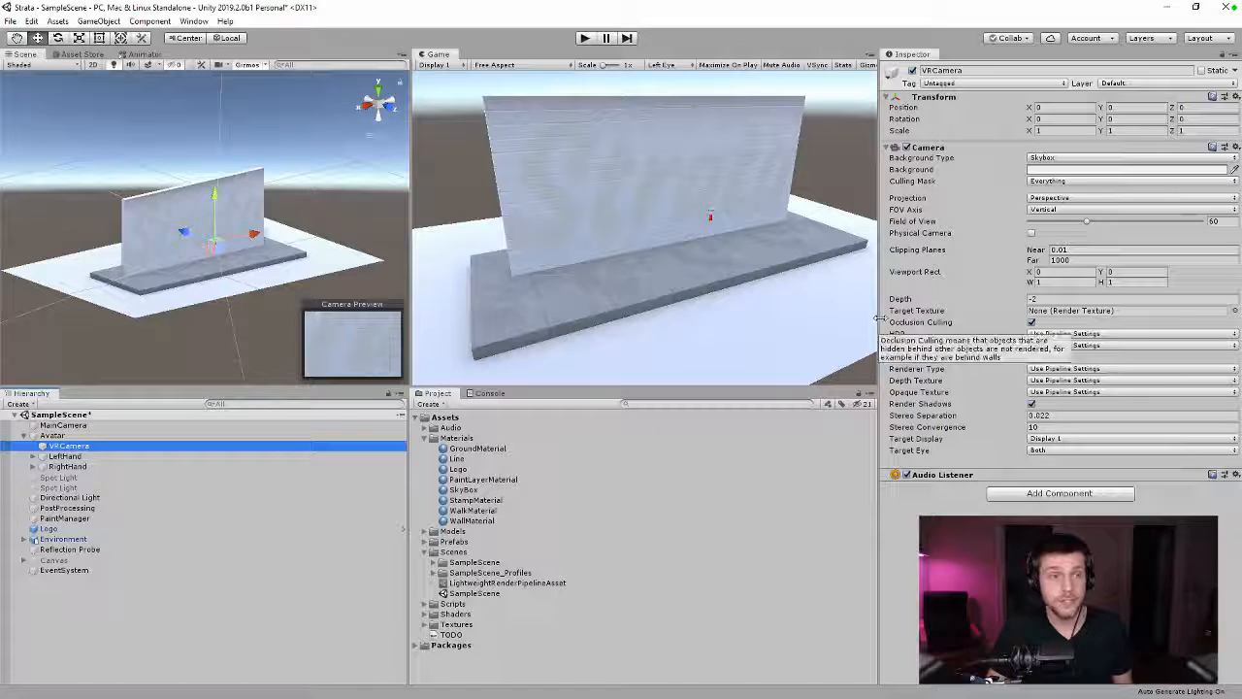
left_click(1146, 157)
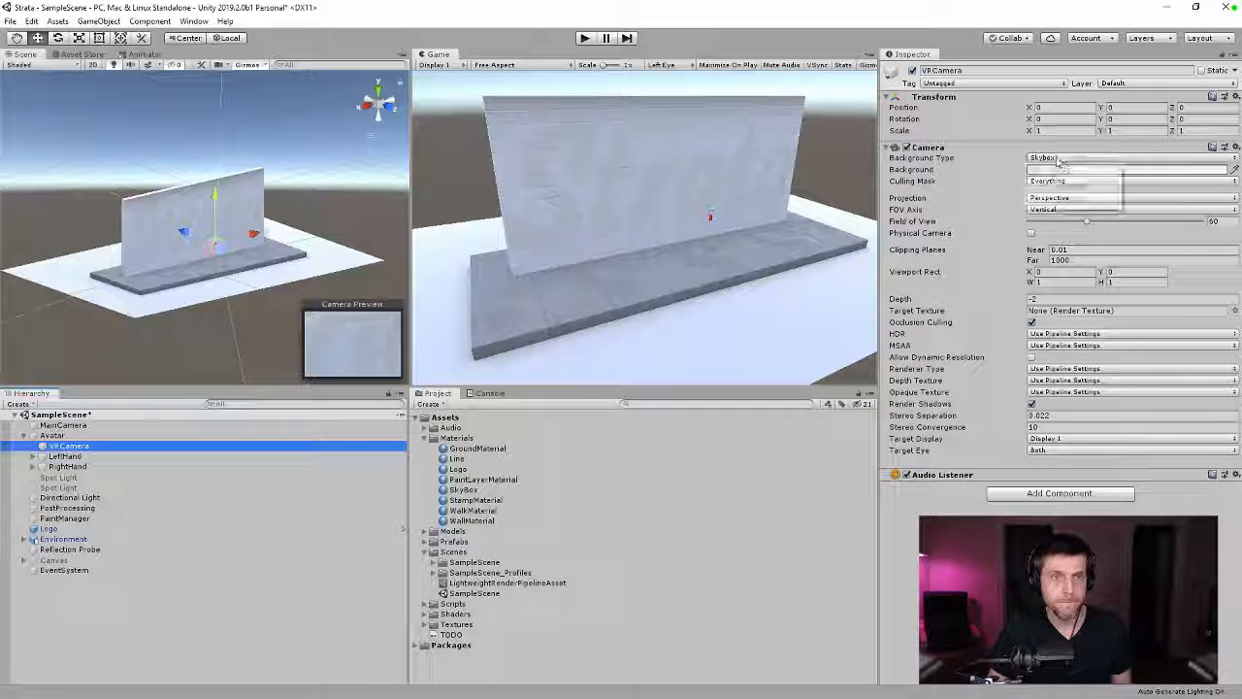
left_click(1067, 187)
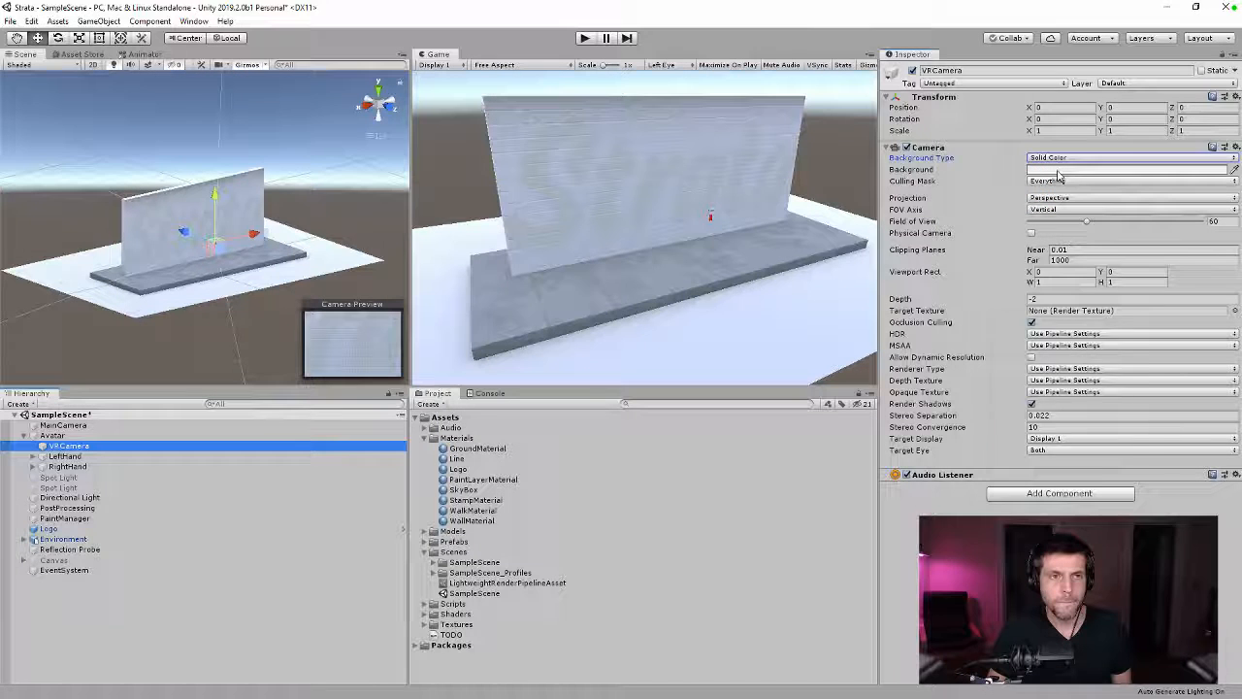
left_click(1125, 170)
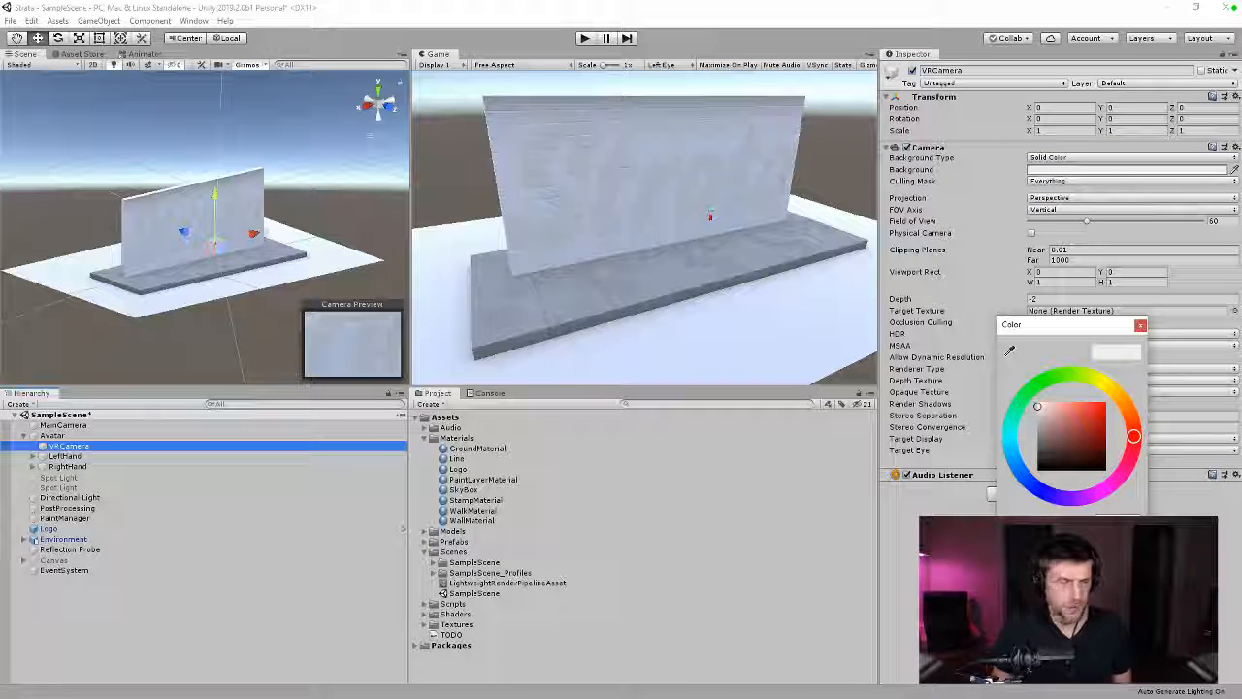
left_click(1038, 462)
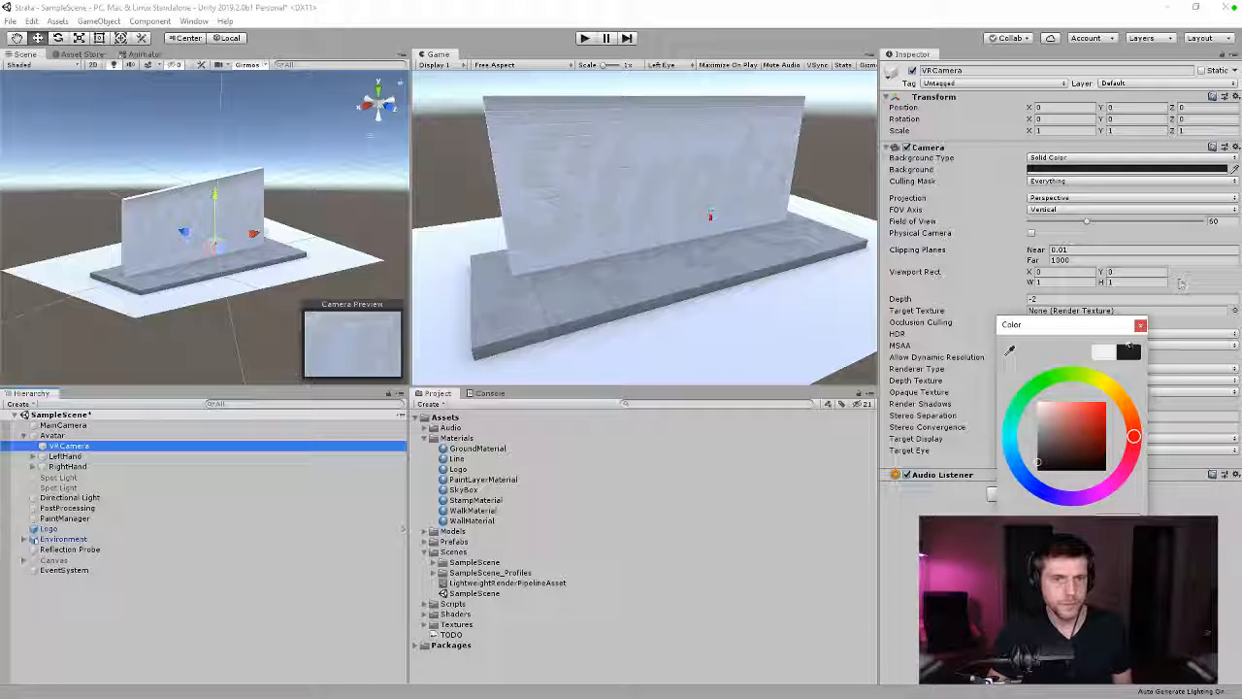
left_click(1140, 326)
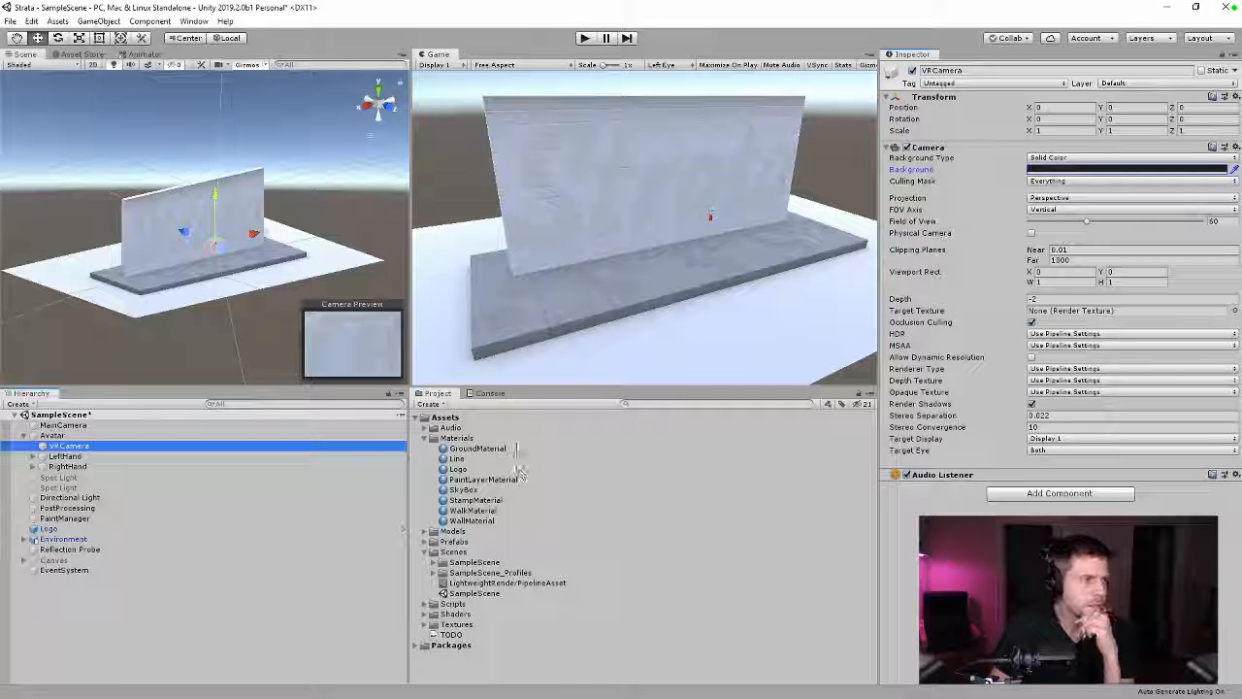
Step: Switch the MainCamera's background type to Solid Color
left_click(63, 425)
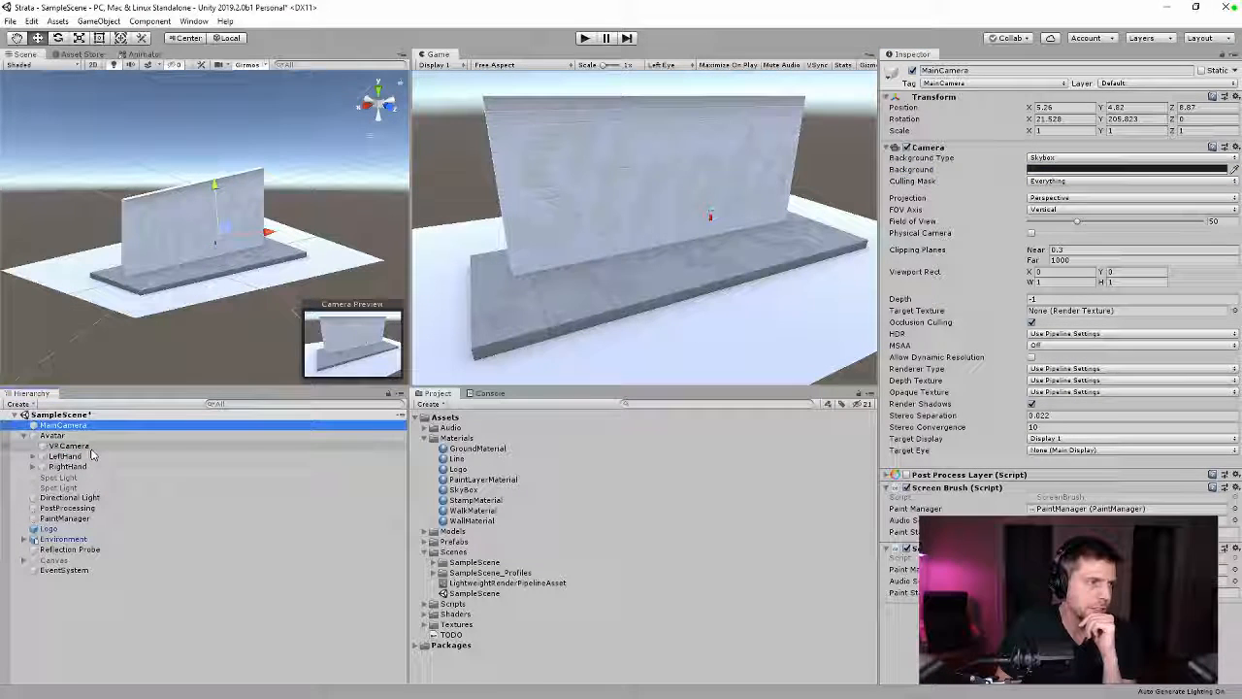
left_click(1050, 159)
left_click(1053, 171)
Step: Deactivate the Directional Light after checking the VRCamera's background settings
left_click(145, 444)
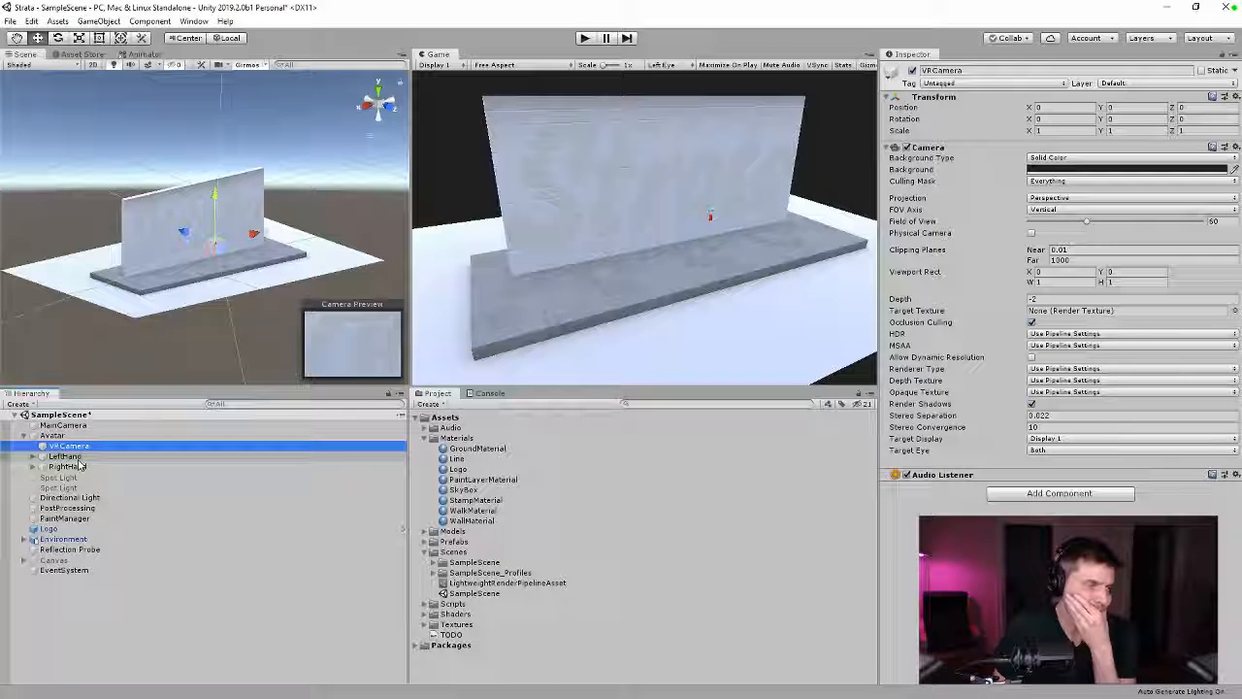
left_click(94, 499)
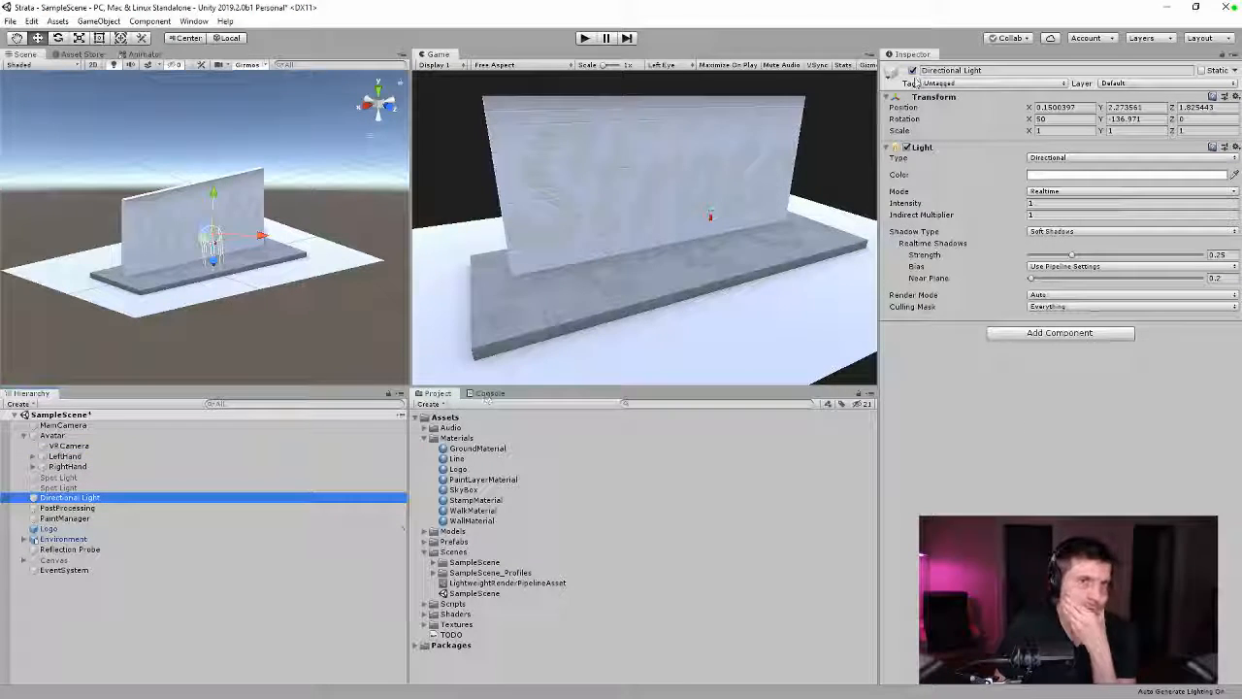
left_click(912, 70)
Step: Try a blue sampled from the scene as both Spot Lights' color, restore white, and reactivate the two lights
left_click(101, 478)
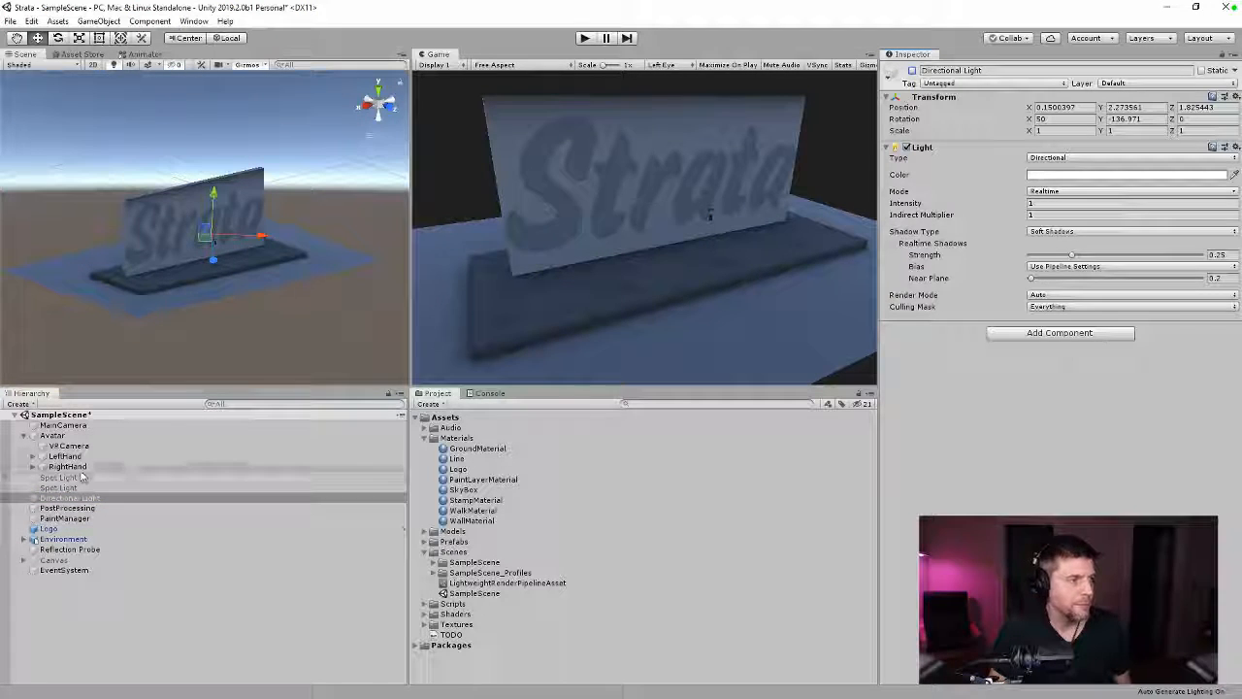
left_click(97, 488, "shift")
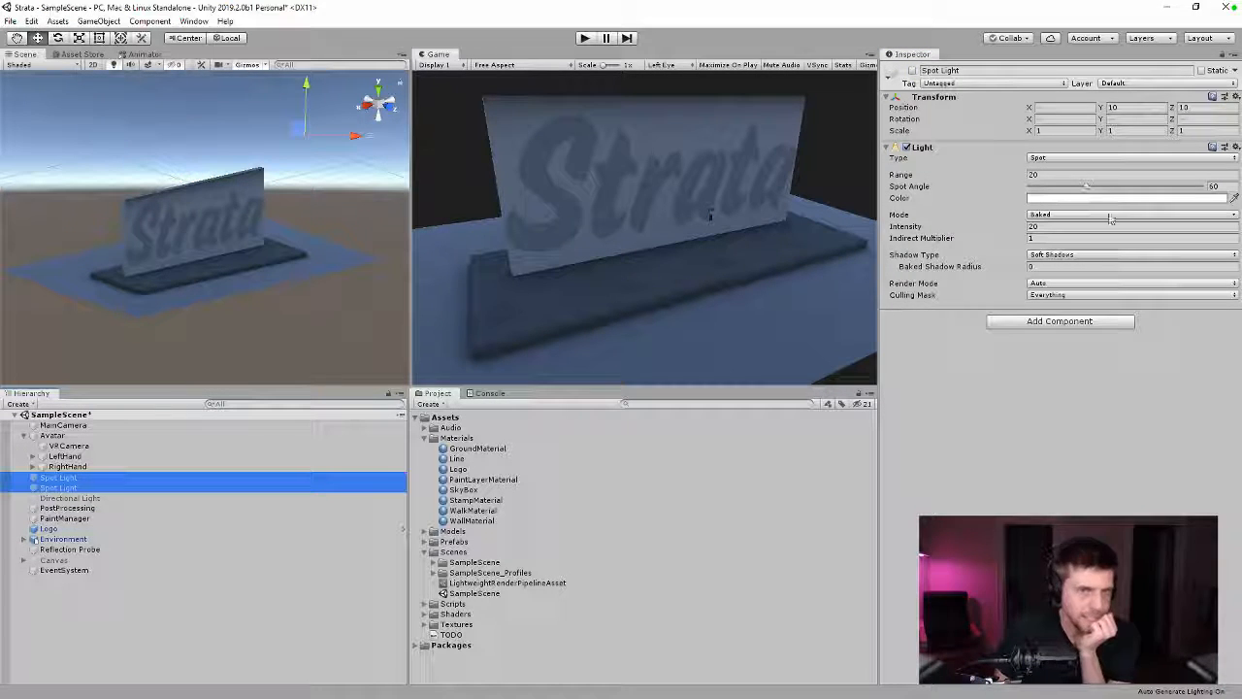
left_click(1235, 197)
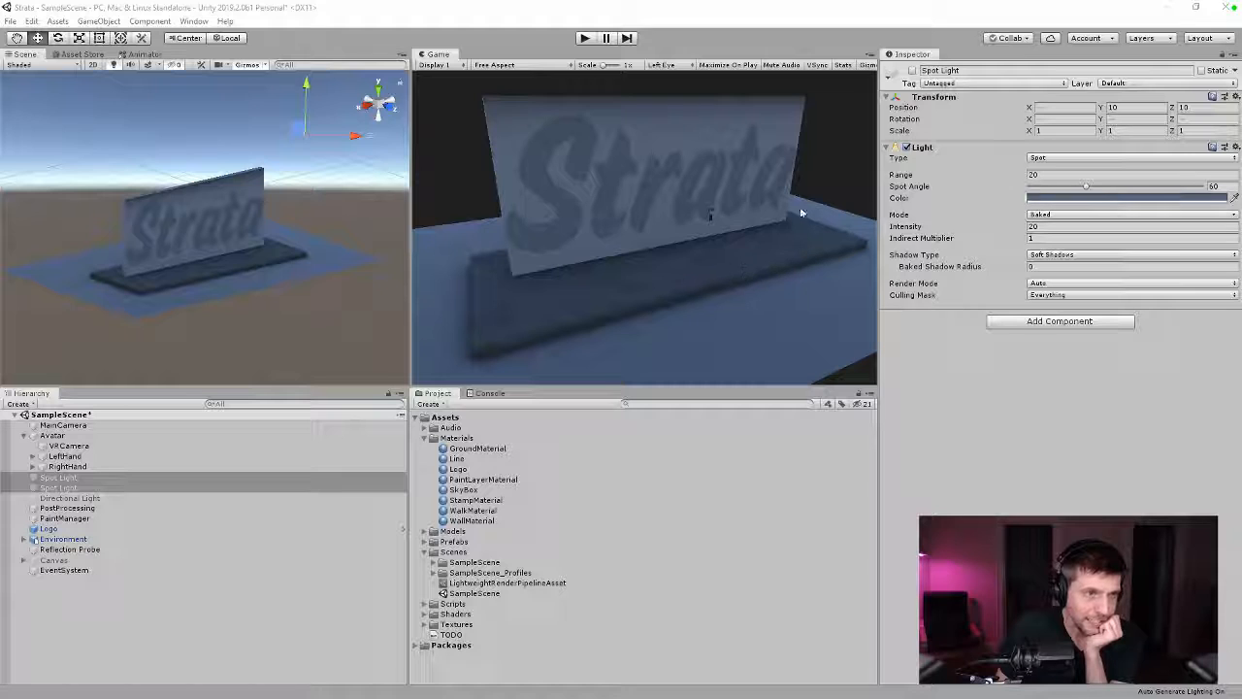
left_click(229, 91)
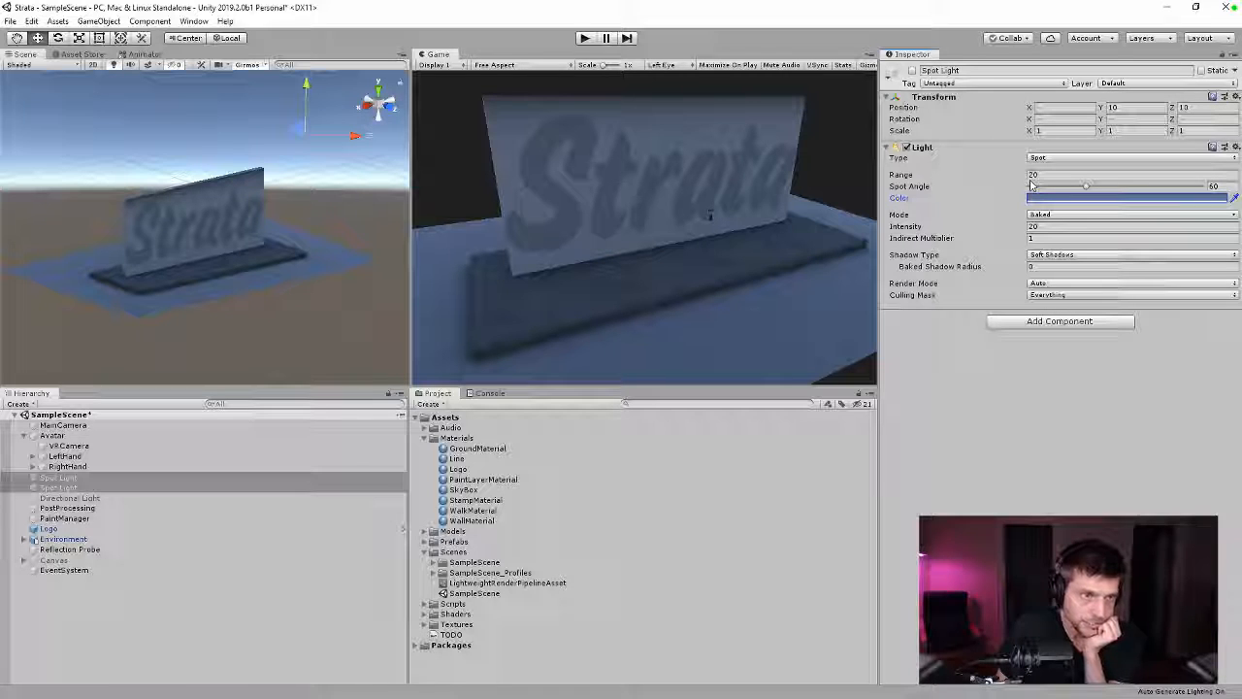
left_click(1108, 199)
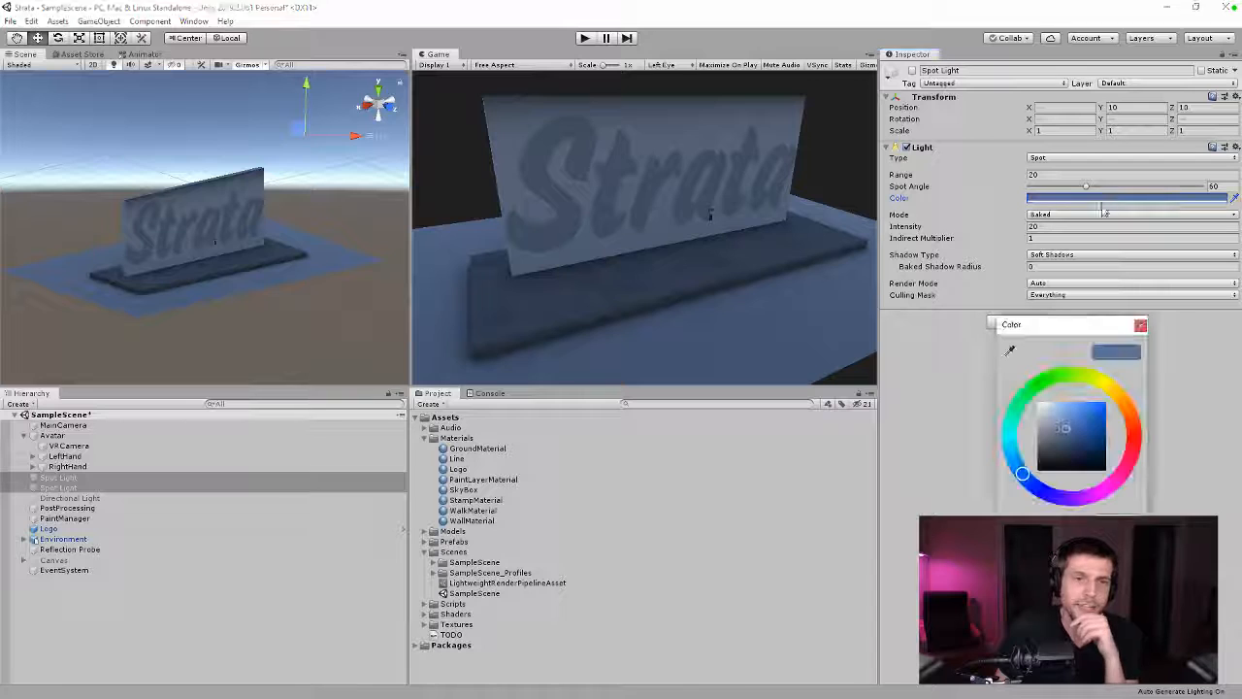
left_click(1141, 324)
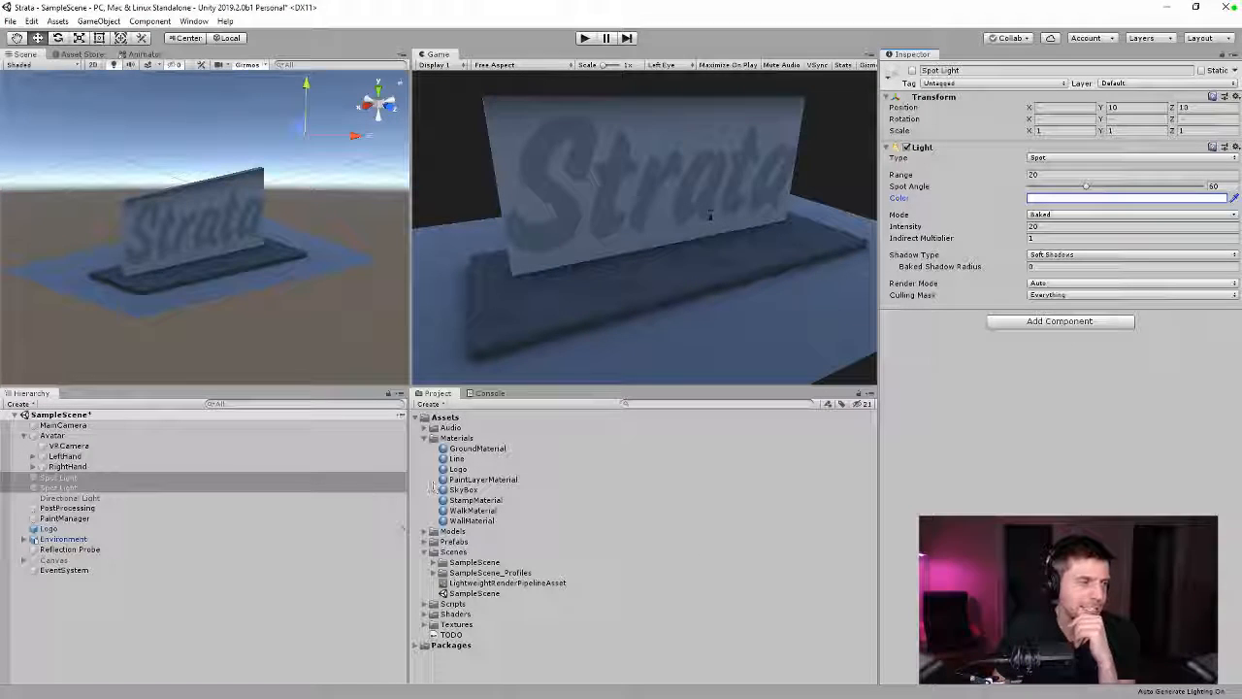
left_click(913, 70)
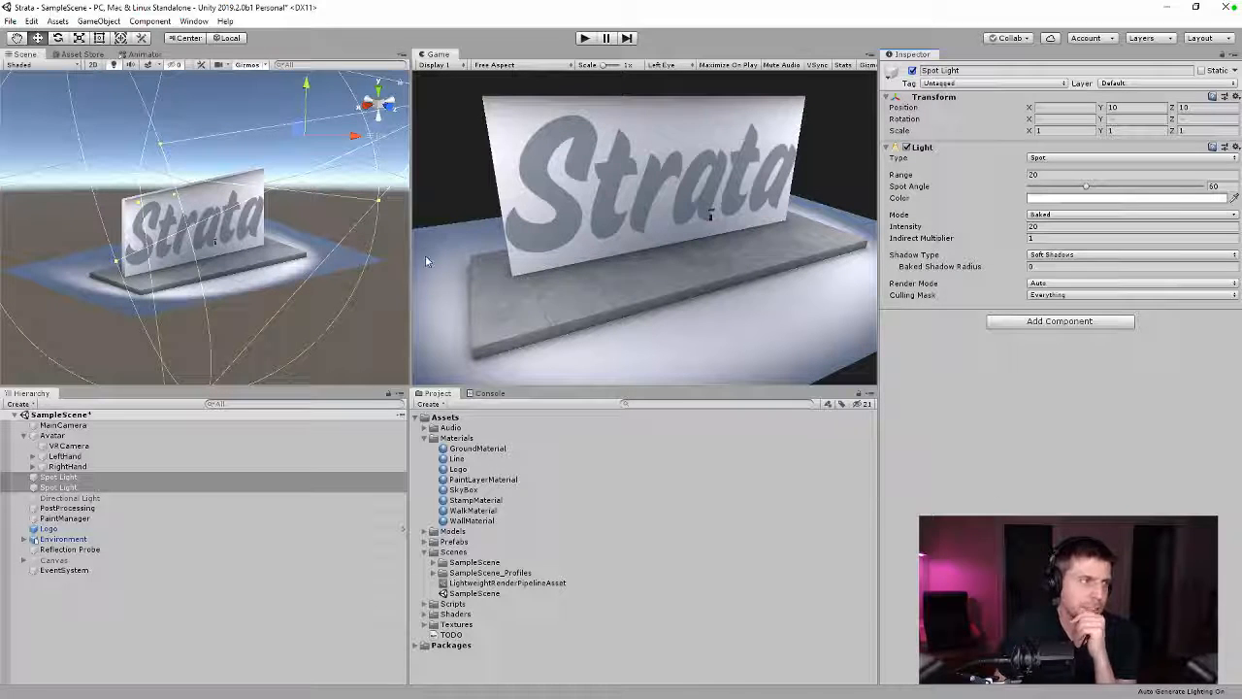
Step: Tint the WallMaterial's base map color, trying a light cyan before settling on a very faint yellowish white
left_click(194, 192)
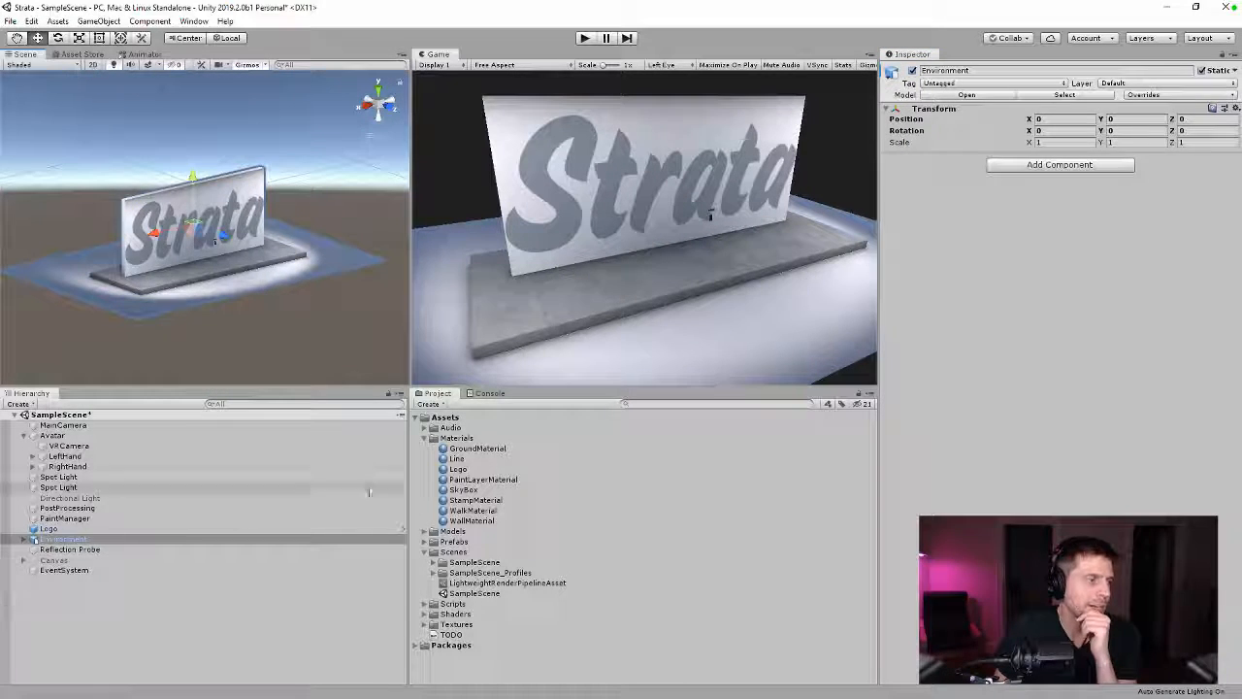
left_click(485, 520)
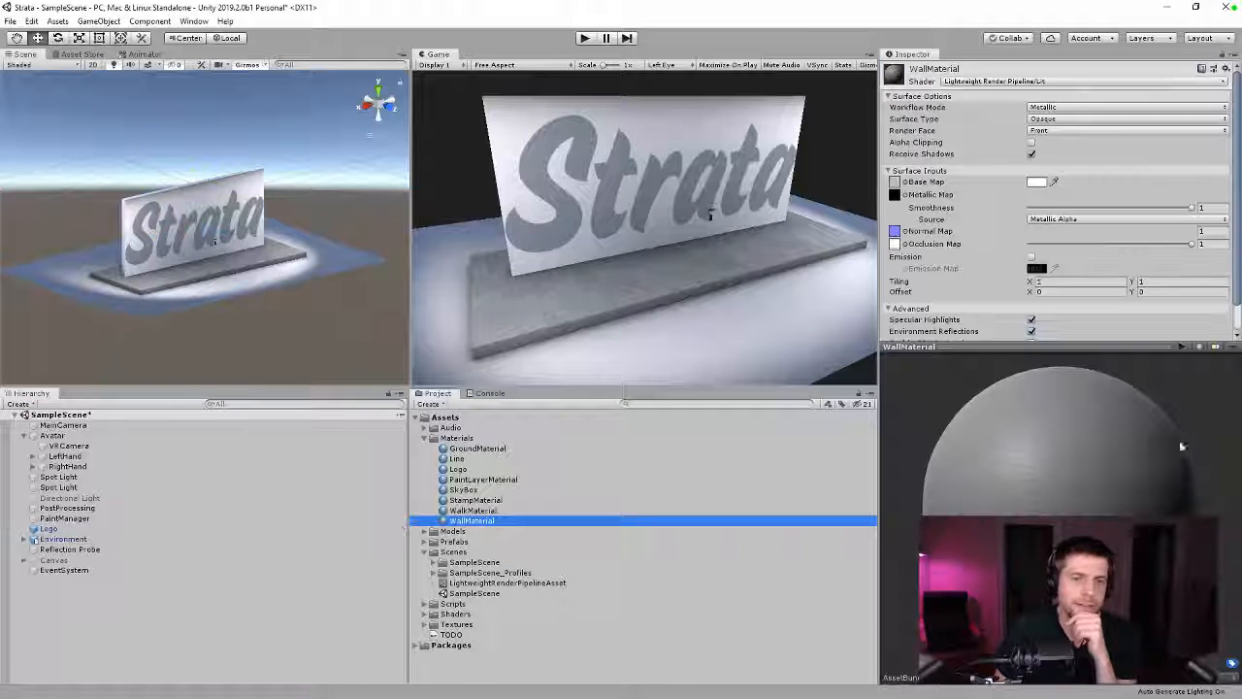
left_click(1035, 184)
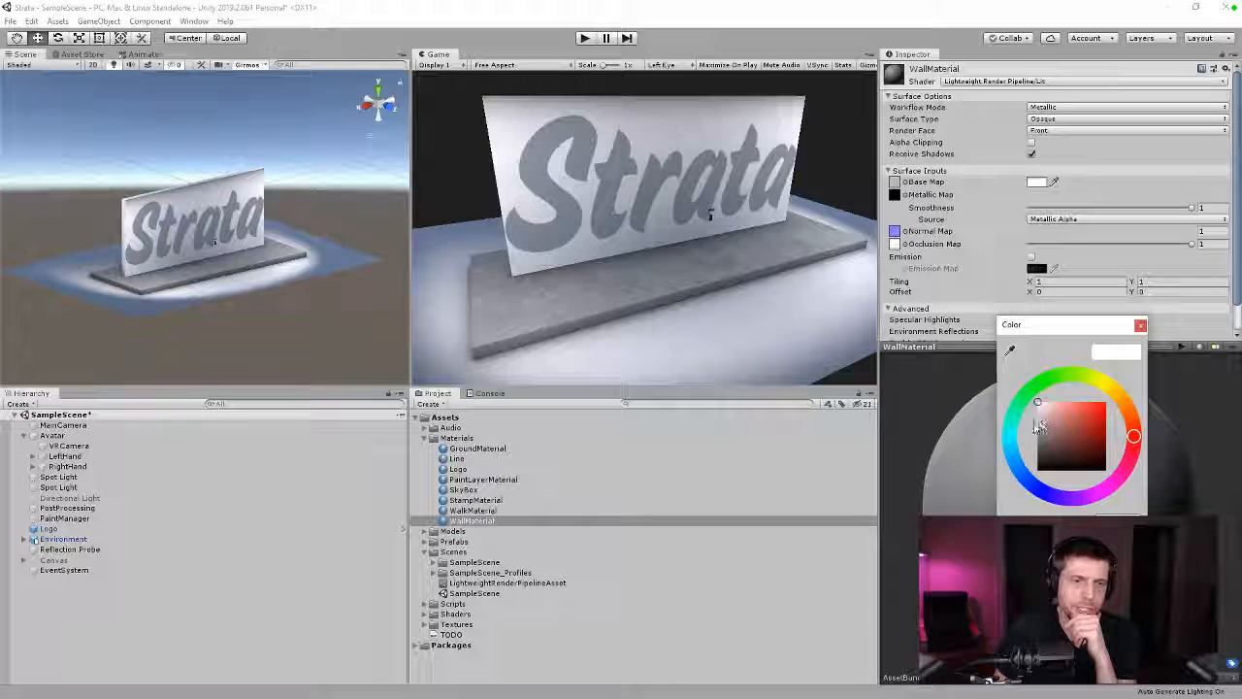
left_click(1010, 433)
left_click_drag(1050, 419, 1045, 403)
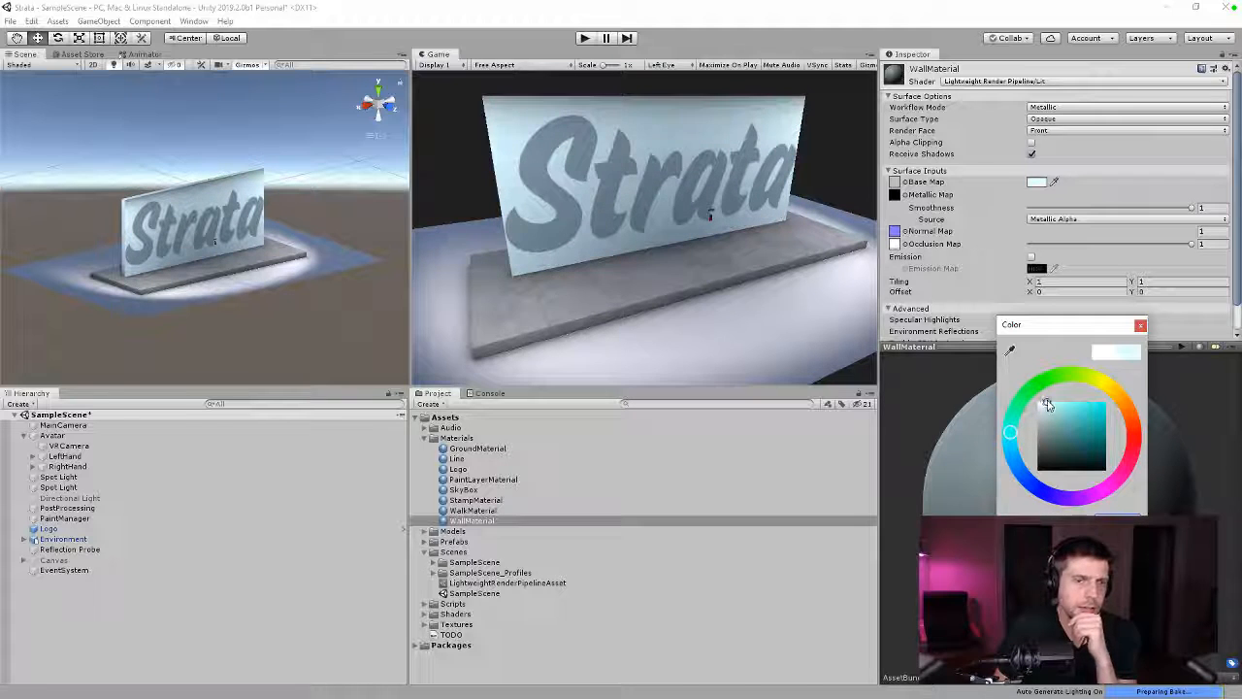
left_click(1096, 380)
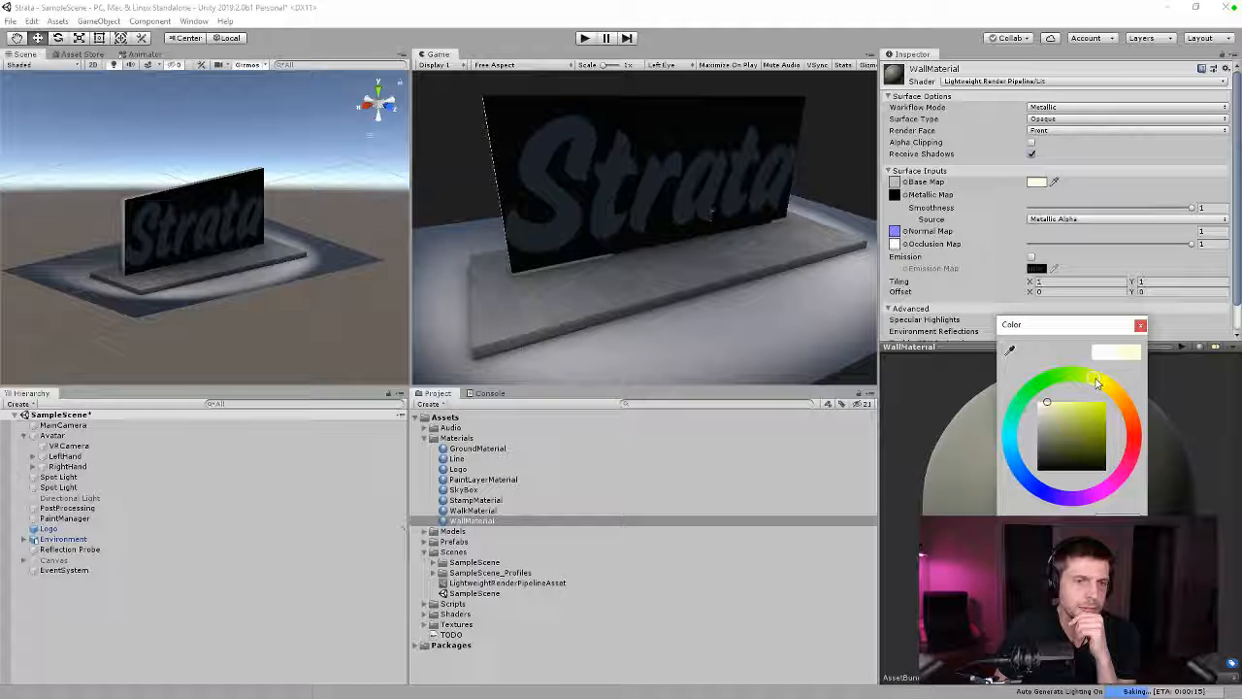
left_click_drag(1050, 403, 1043, 403)
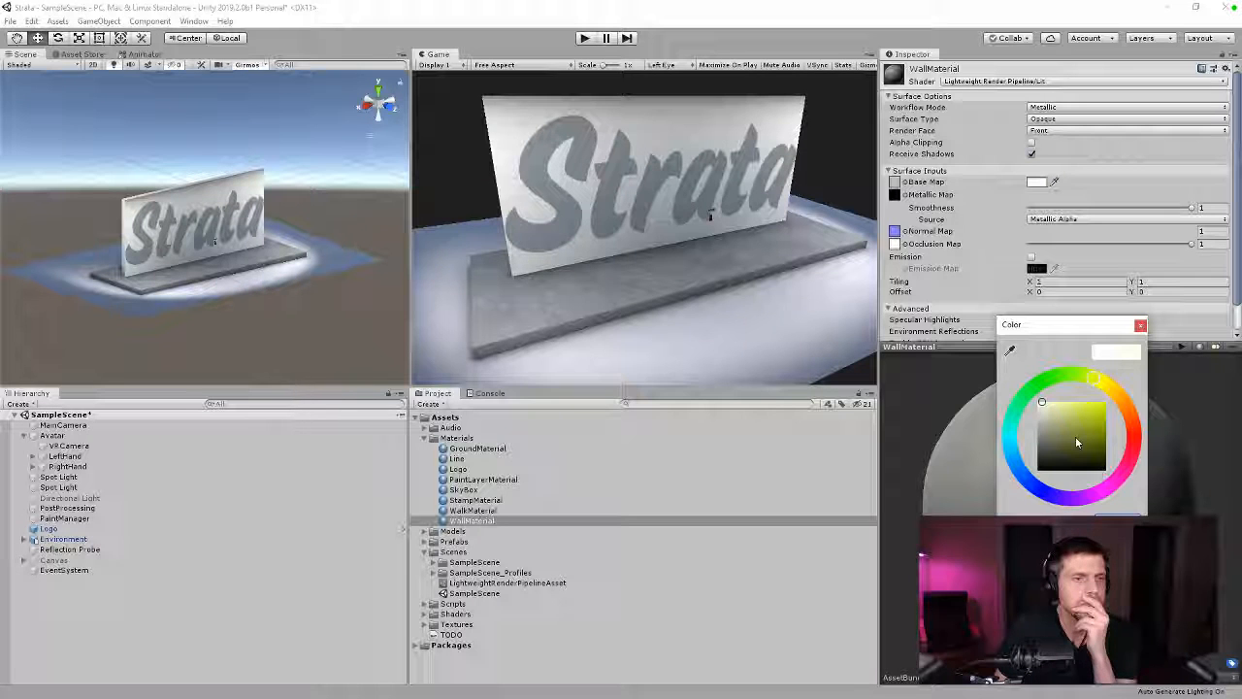
left_click(1140, 327)
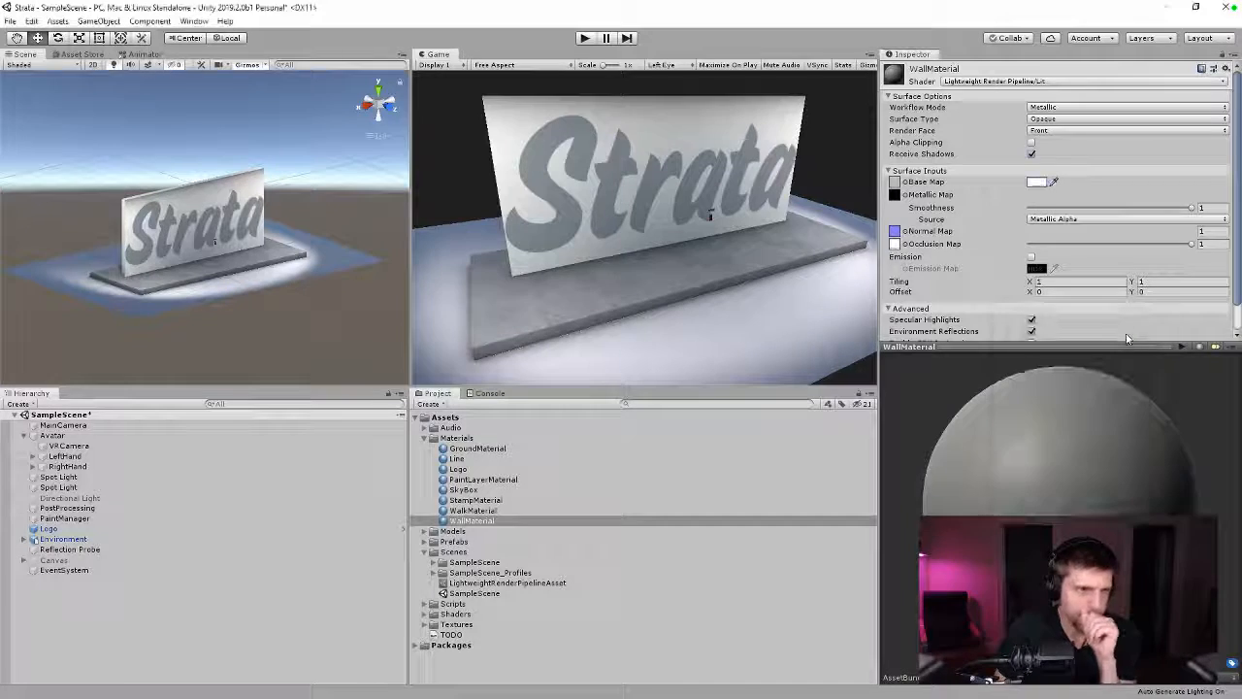
Step: Set the GroundMaterial's base map color to a near-black grey
left_click(468, 449)
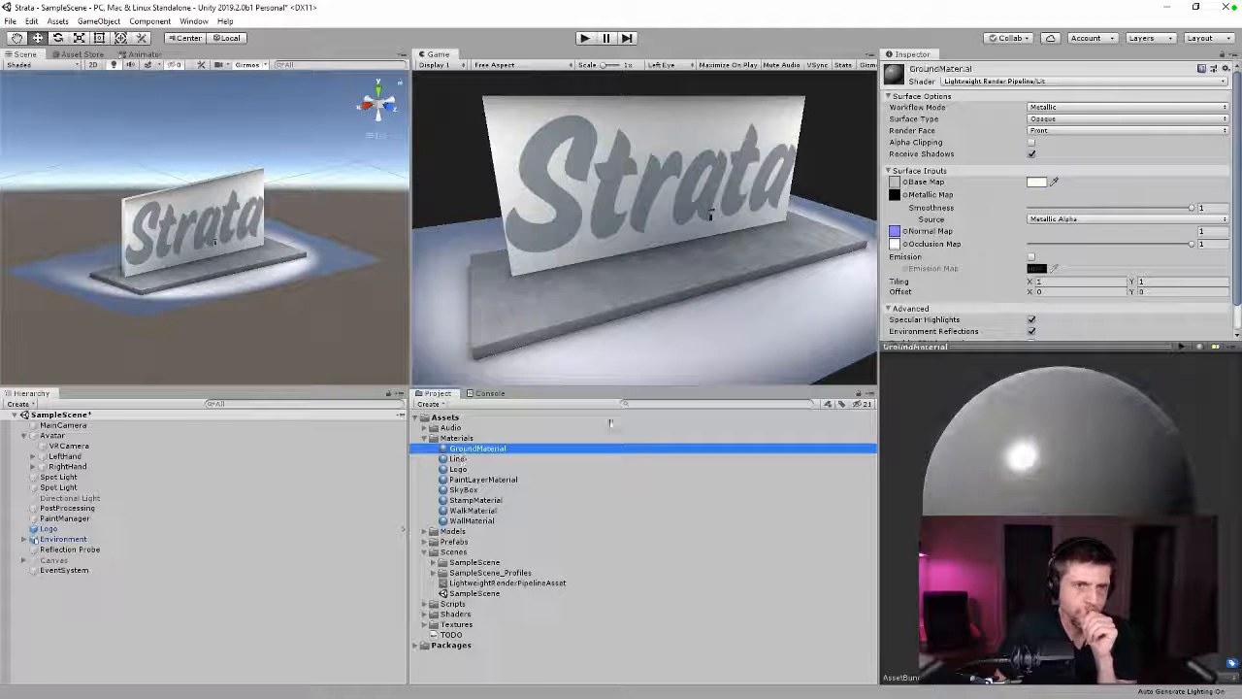
left_click(1037, 181)
left_click_drag(1048, 443, 1037, 469)
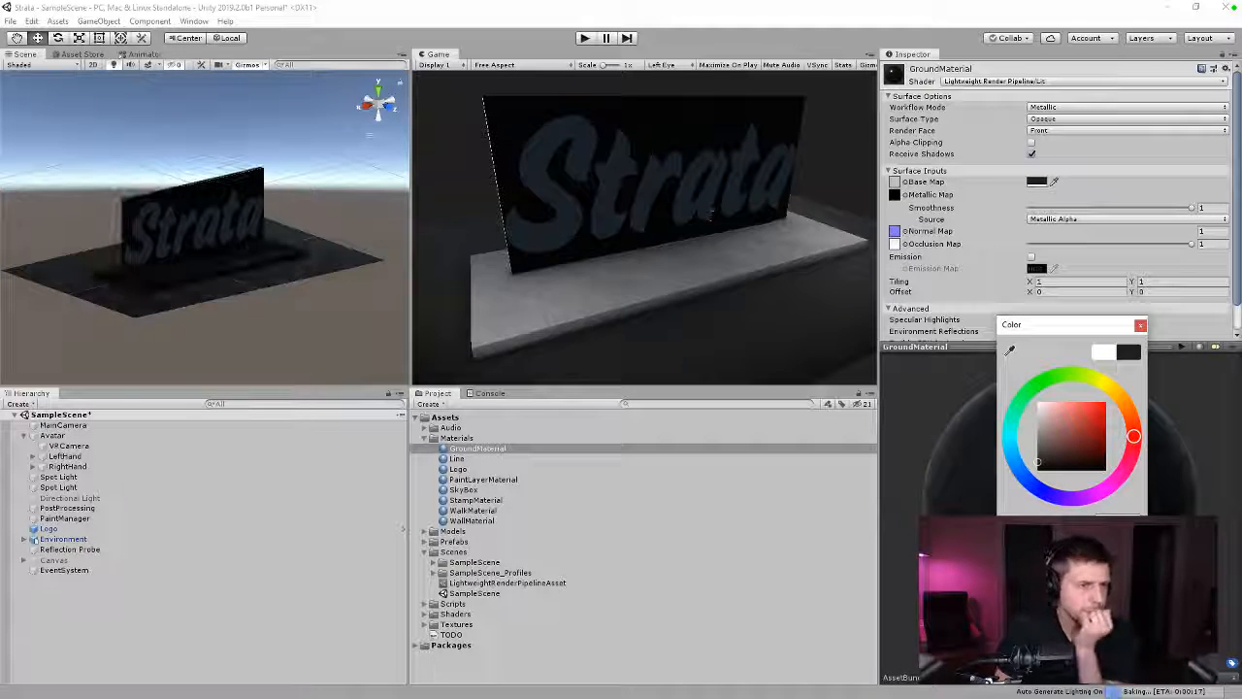
left_click(1141, 329)
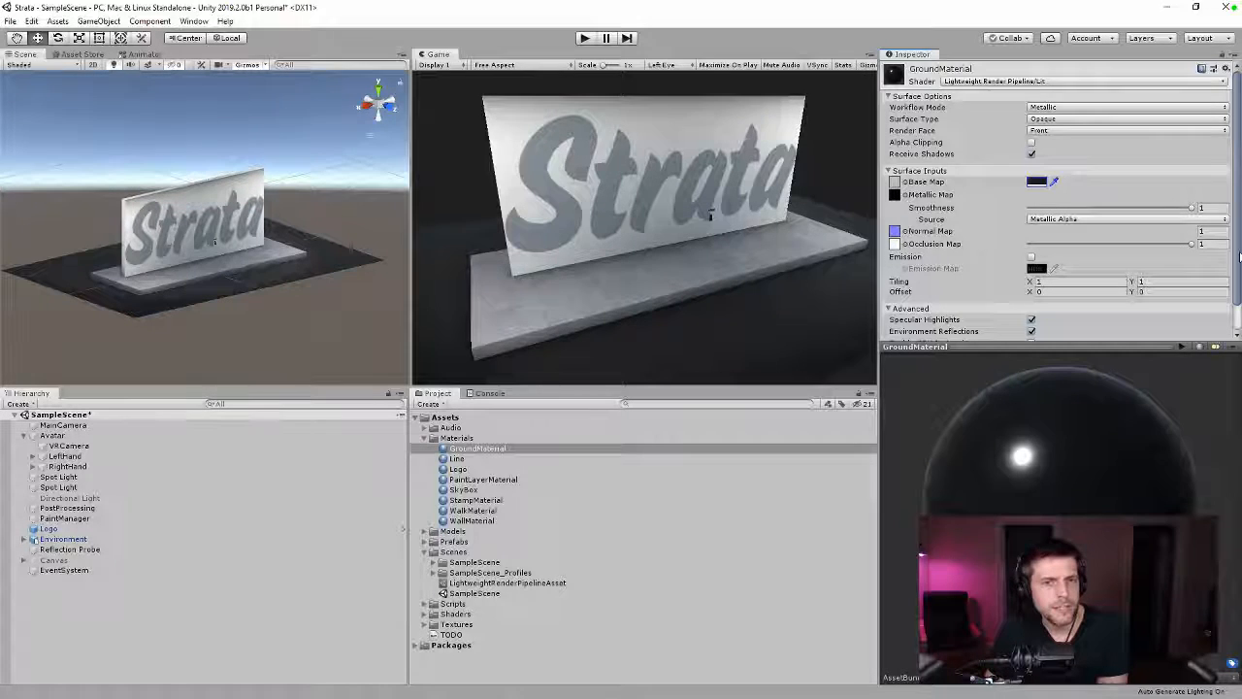
Step: Locate the GroundMaterial's base map texture among the project assets
scroll(1239, 255, "down", 2)
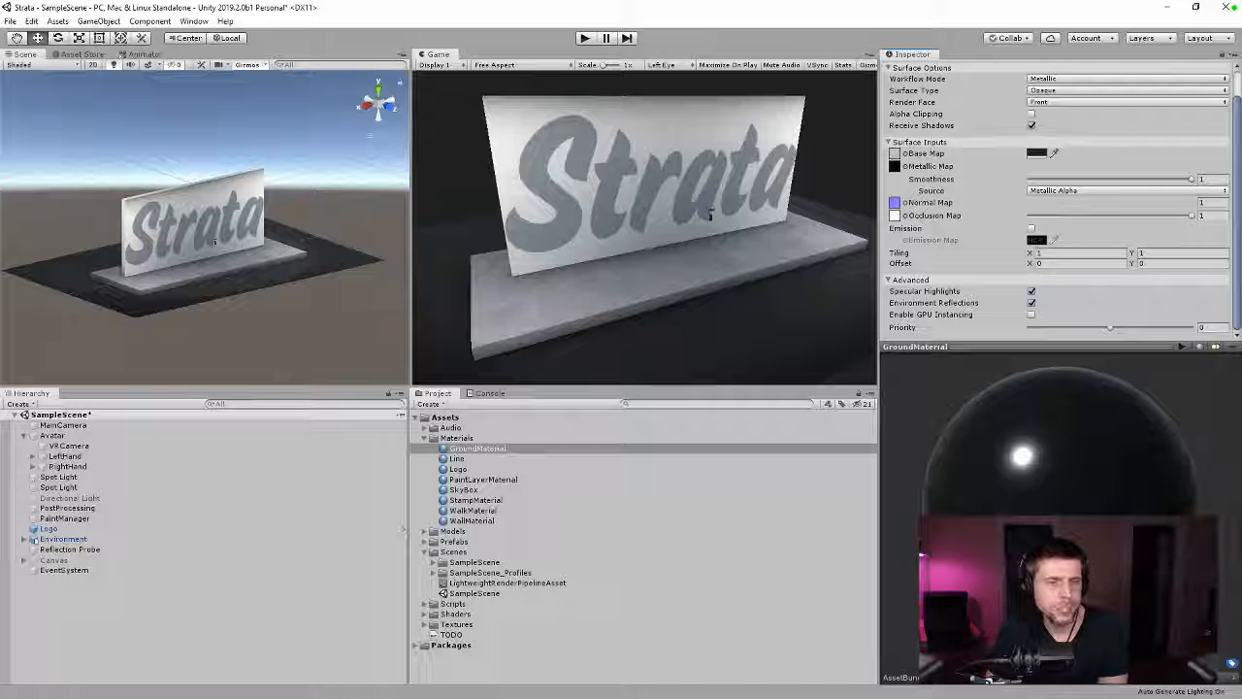
left_click(895, 154)
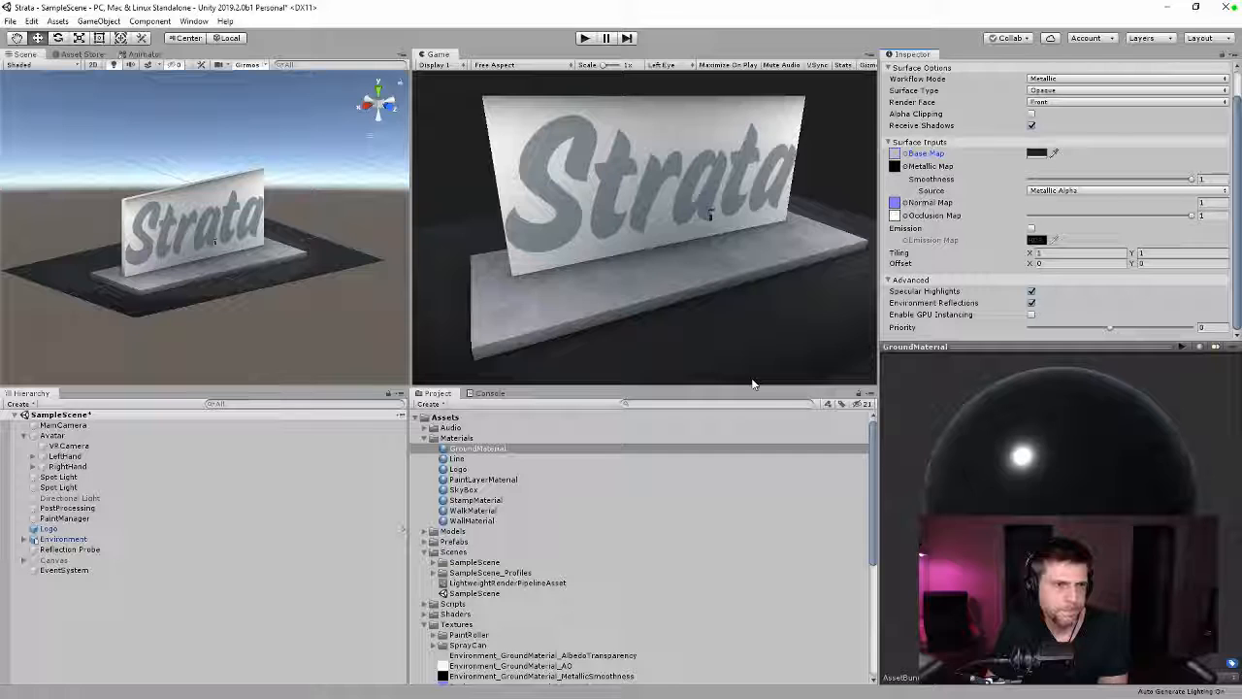
Step: Add a 3D Plane to the scene and assign GroundMaterial to it
left_click(19, 404)
mouse_move(58, 446)
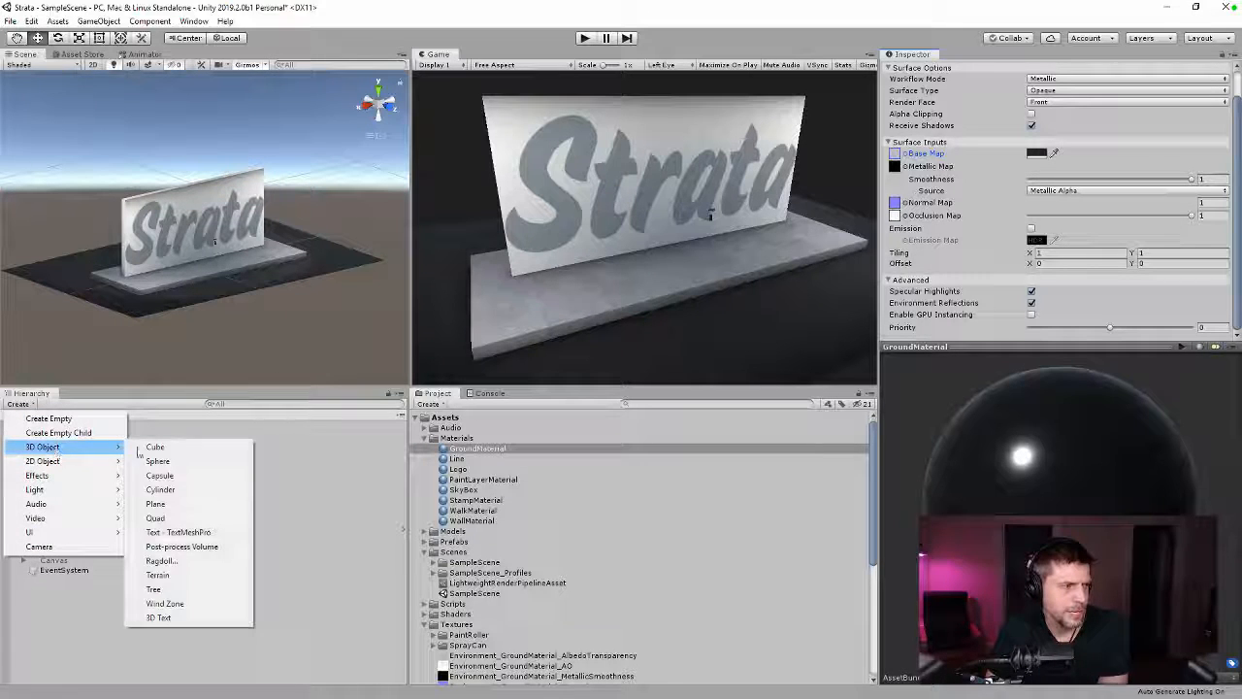
left_click(155, 504)
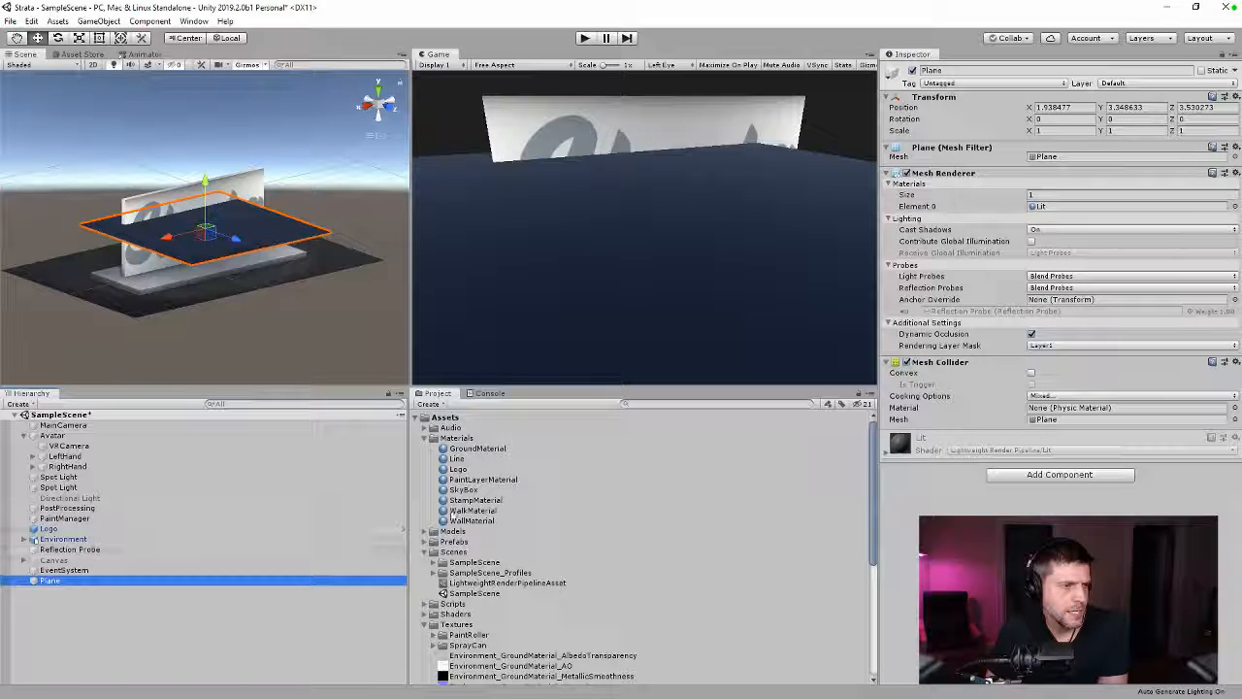
left_click_drag(488, 449, 177, 586)
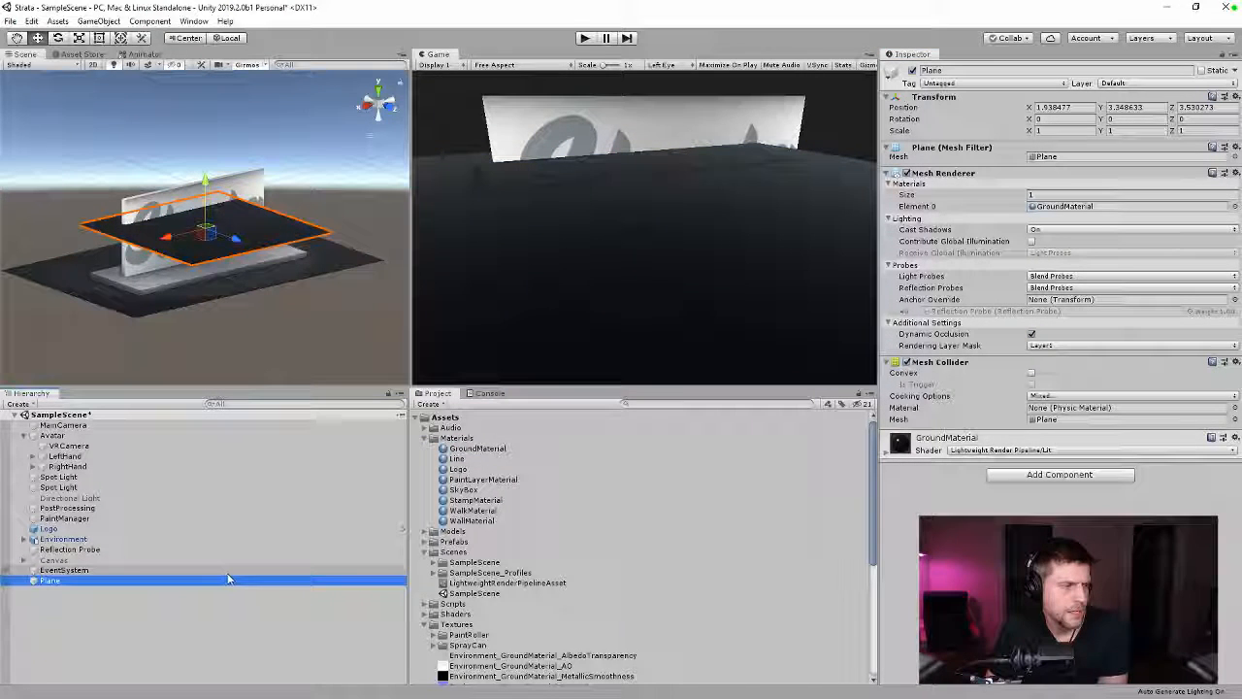
Step: Set the Plane's position to 0, 0, 0 and its scale to 10, 10, 10
left_click(1072, 108)
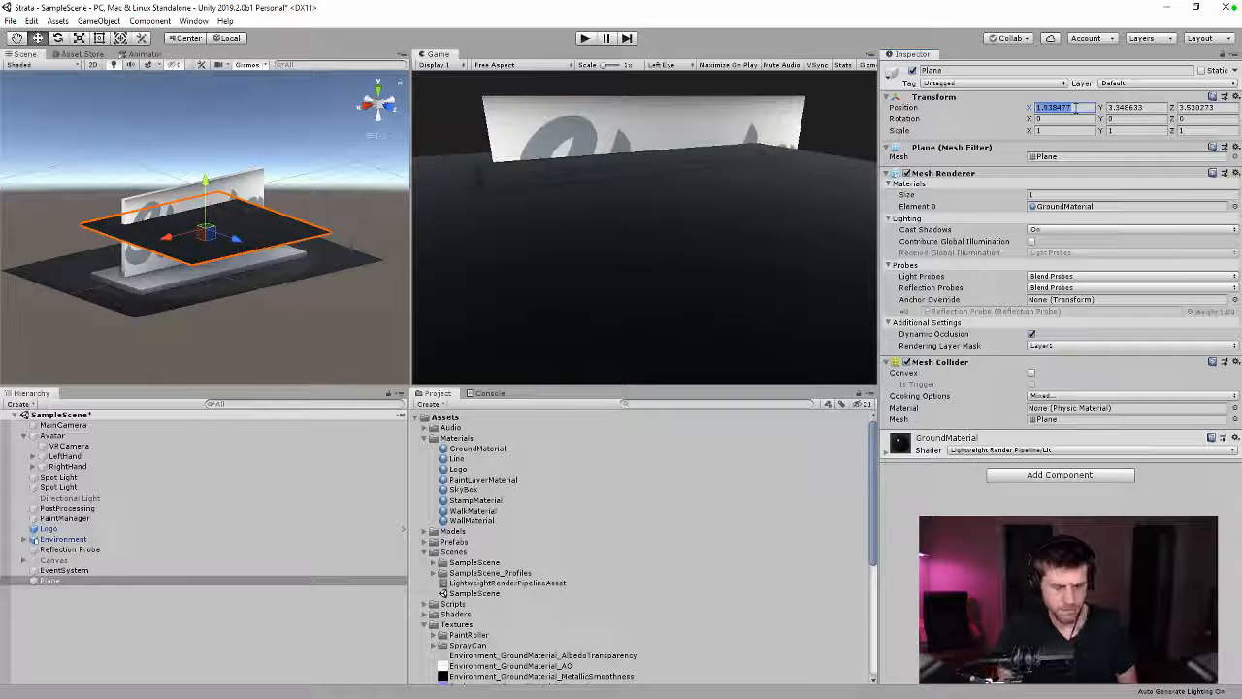
type("0")
key("Tab")
type("0")
key("Tab")
type("0")
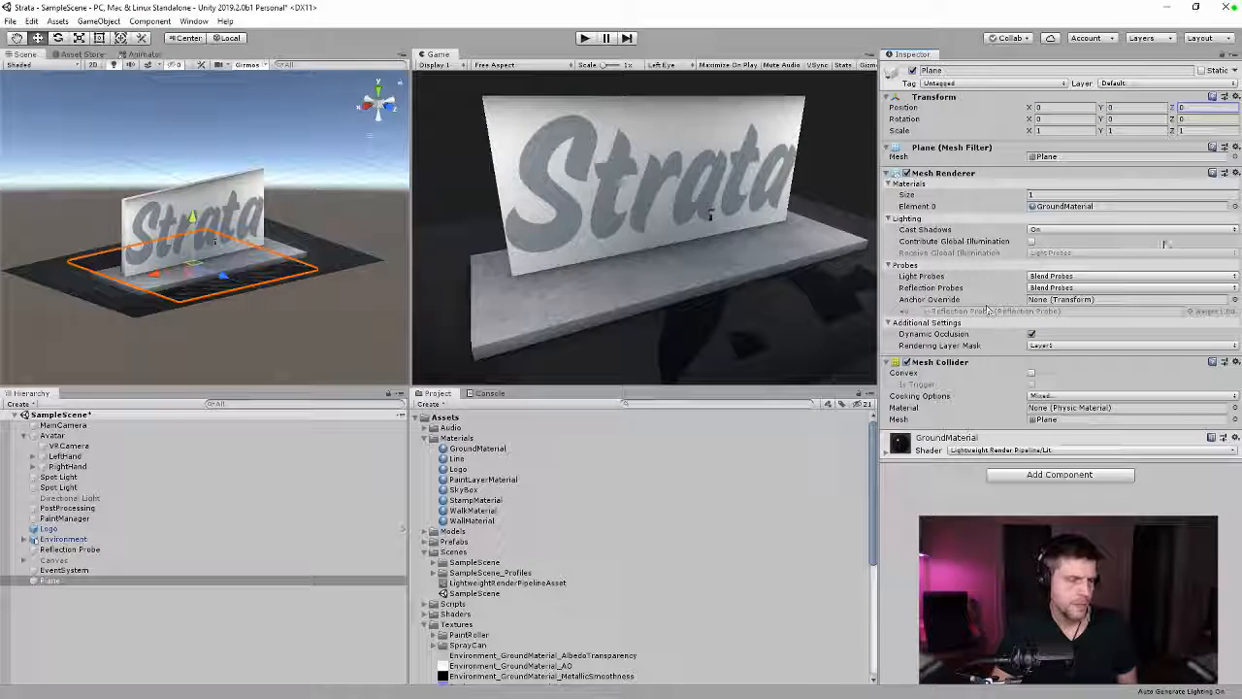
left_click(1067, 130)
type("10")
key("Tab")
type("10")
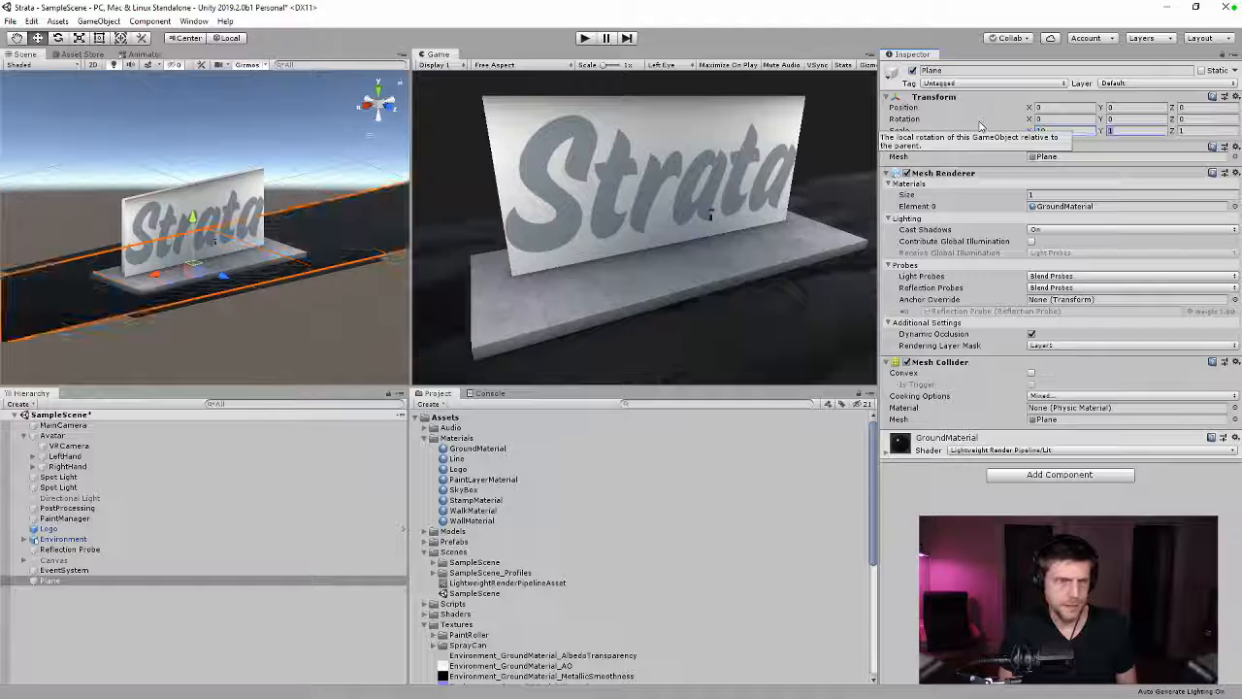
key("Tab")
type("10")
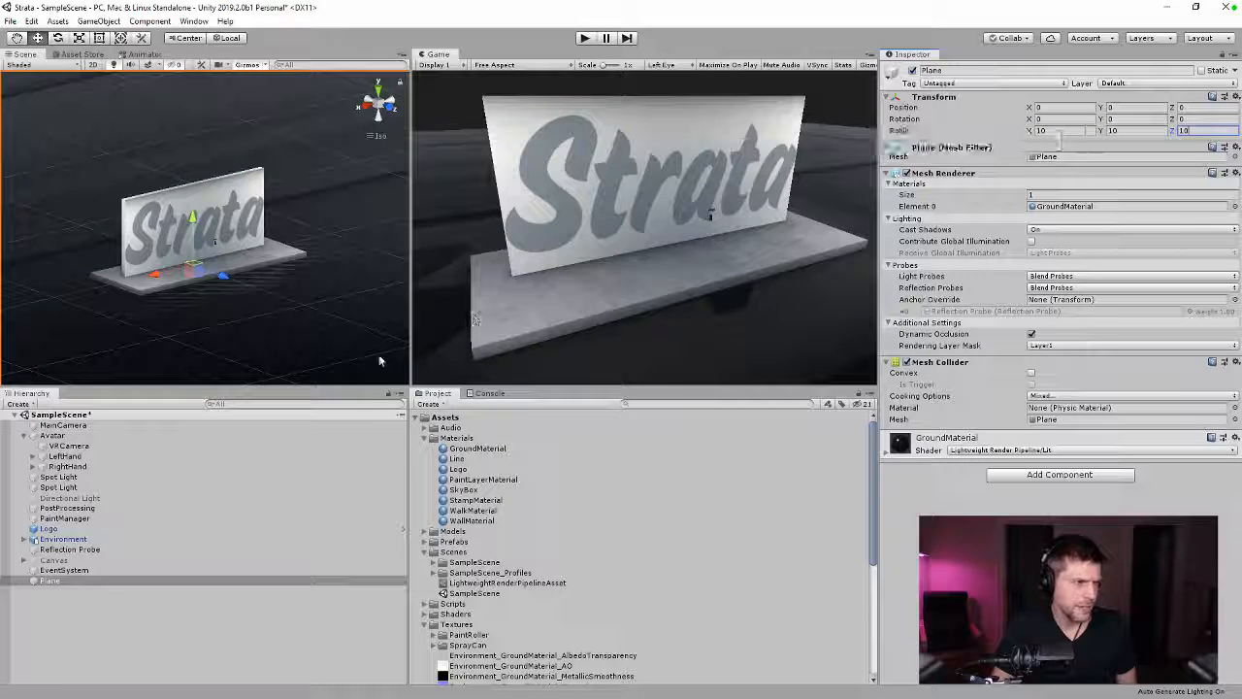
Step: Create a new material named GroundPlane in the Materials folder and apply it to the Plane
left_click(453, 439)
left_click(428, 404)
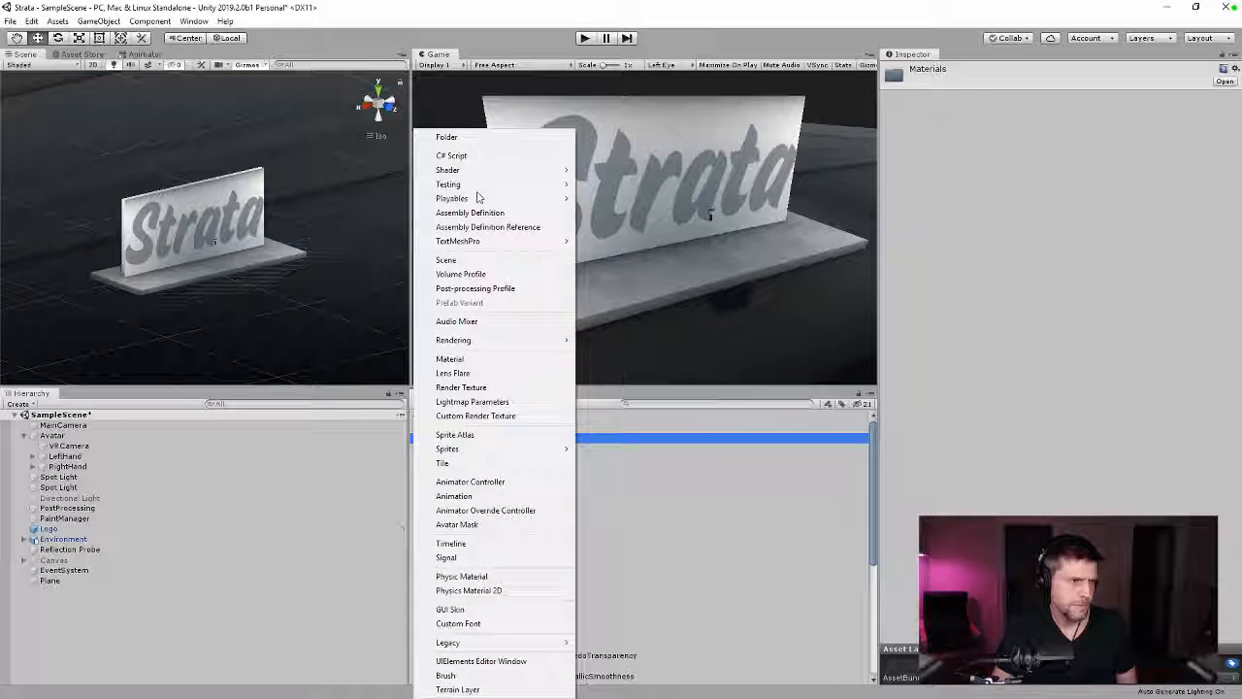
left_click(496, 358)
type("GroundPlane")
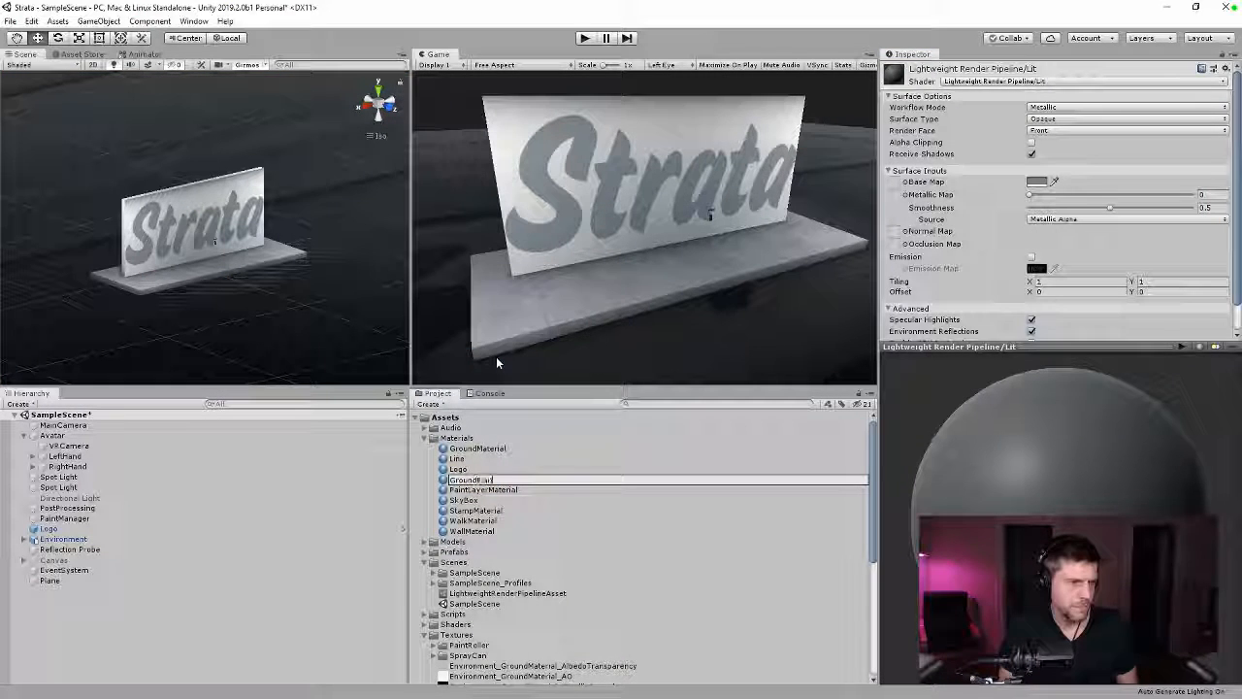
key("Return")
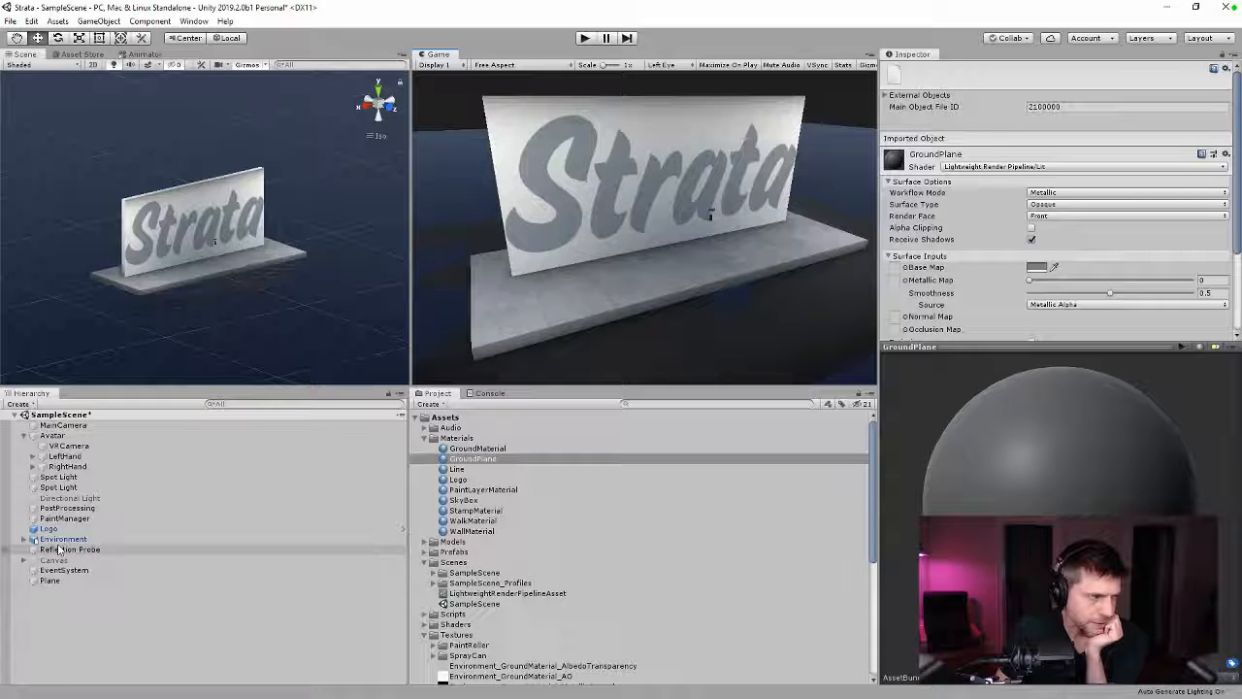
Step: Delete the Plane from the scene
left_click(54, 580)
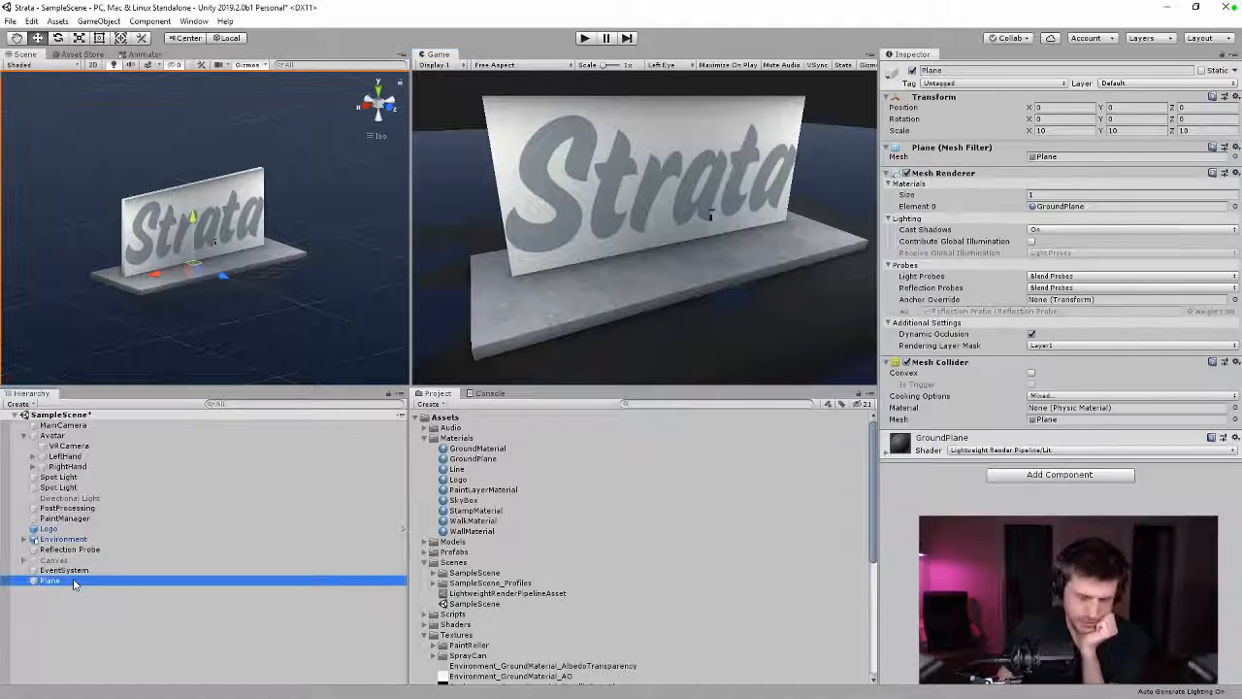
key("Delete")
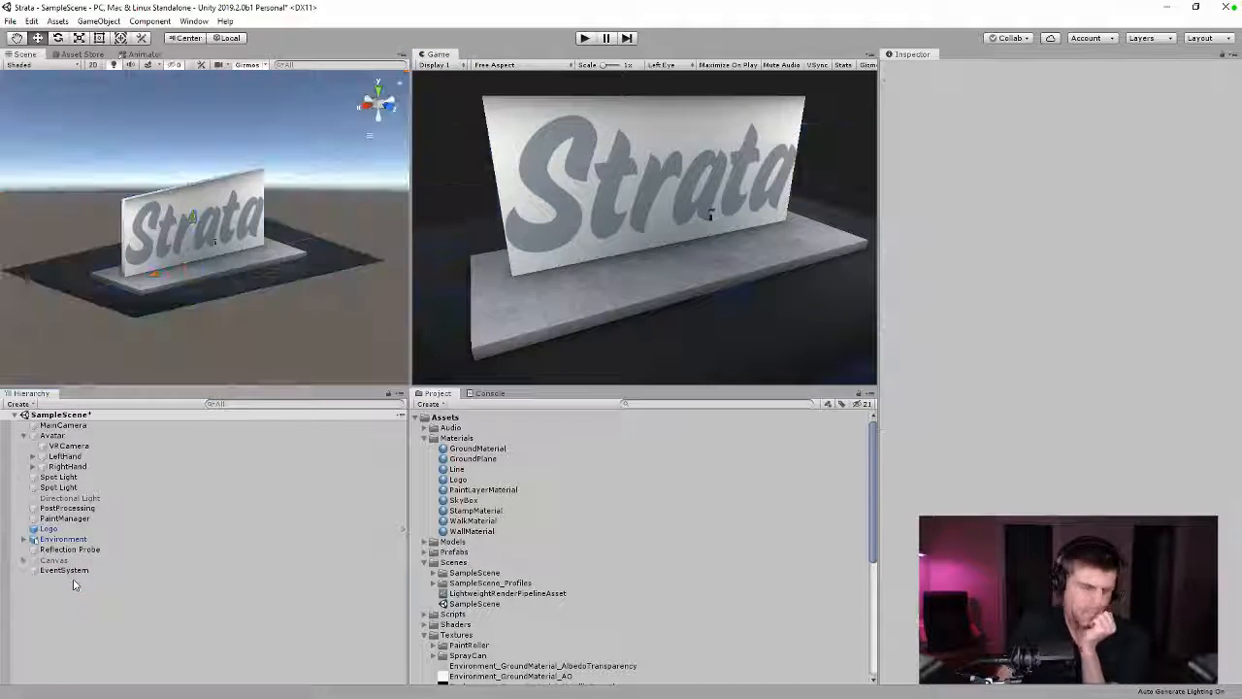
Step: Examine the Environment's Ground object for its Receive Global Illumination options and baked lightmap
left_click(23, 538)
left_click(66, 549)
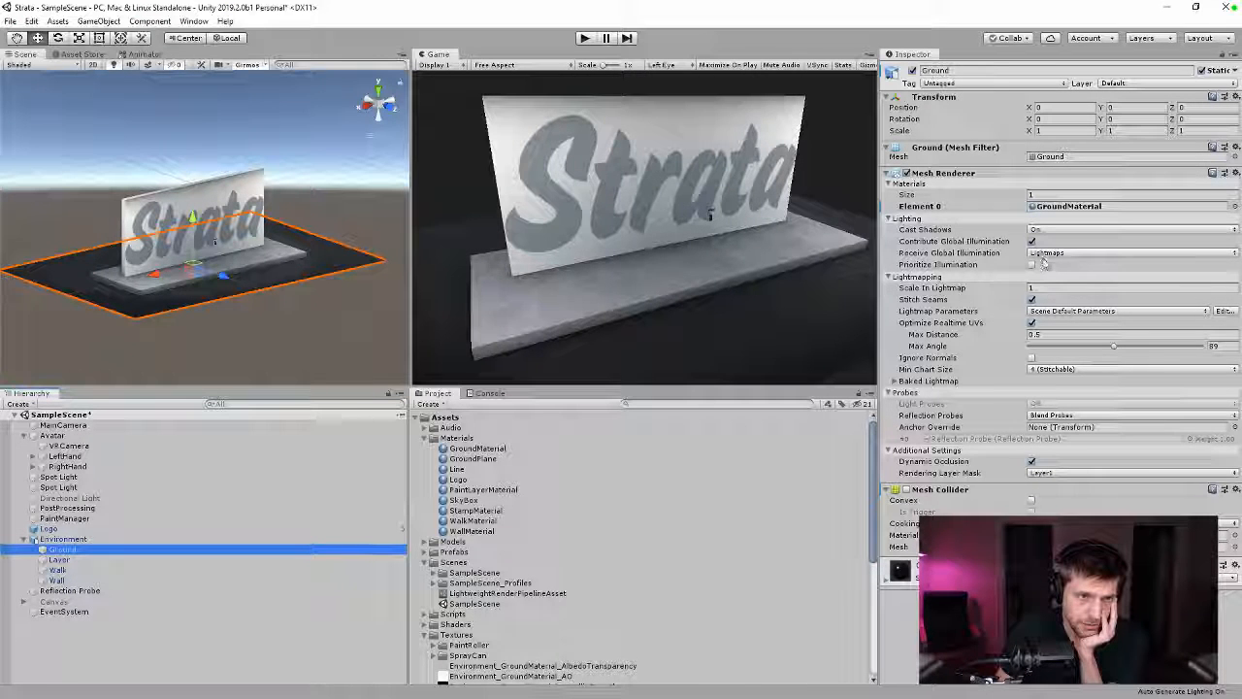
left_click(1045, 254)
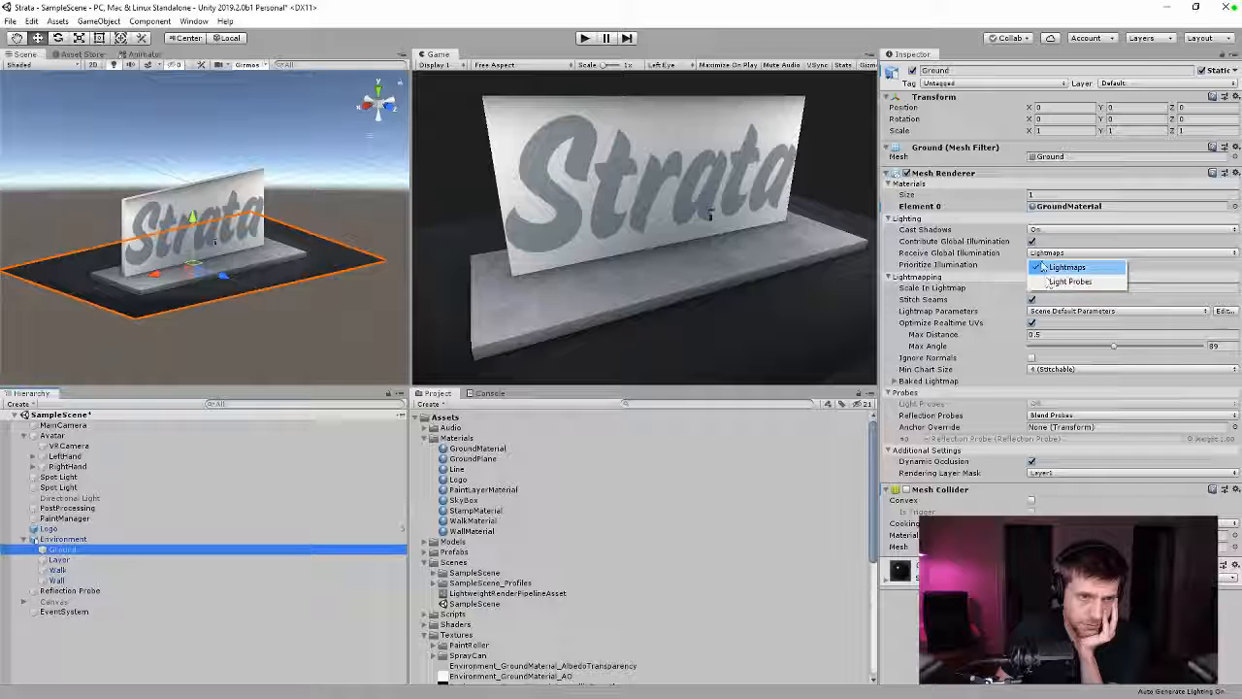
left_click(1068, 267)
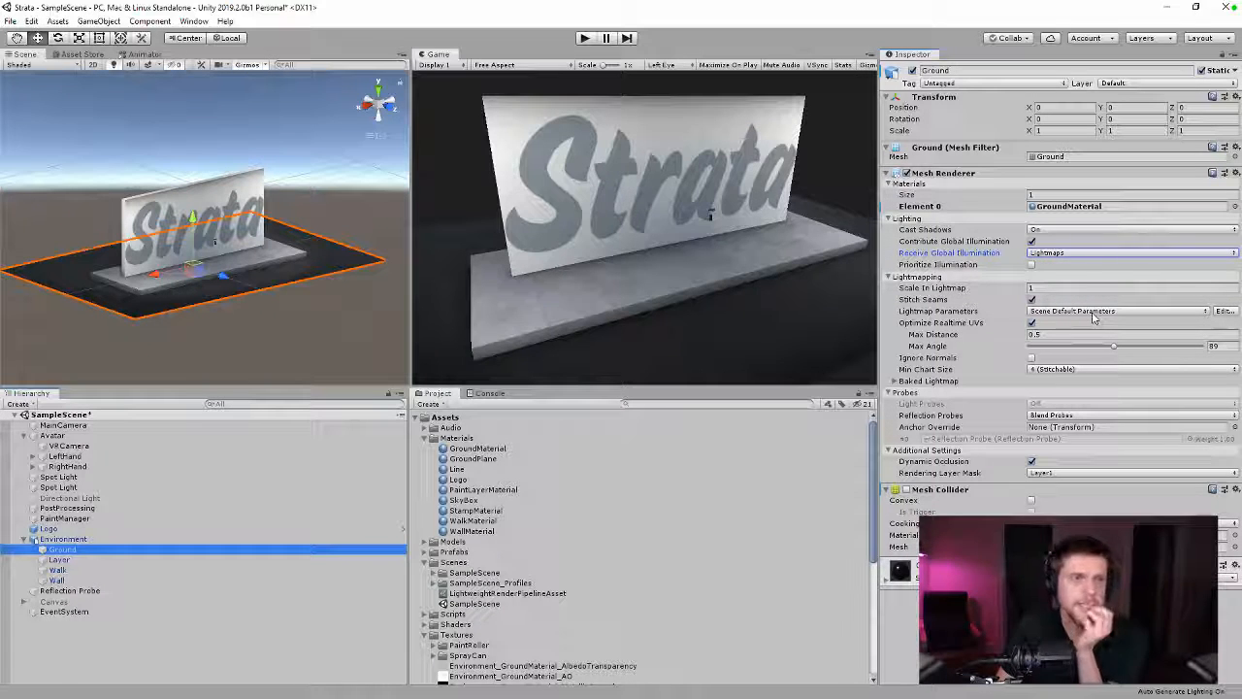
left_click(894, 382)
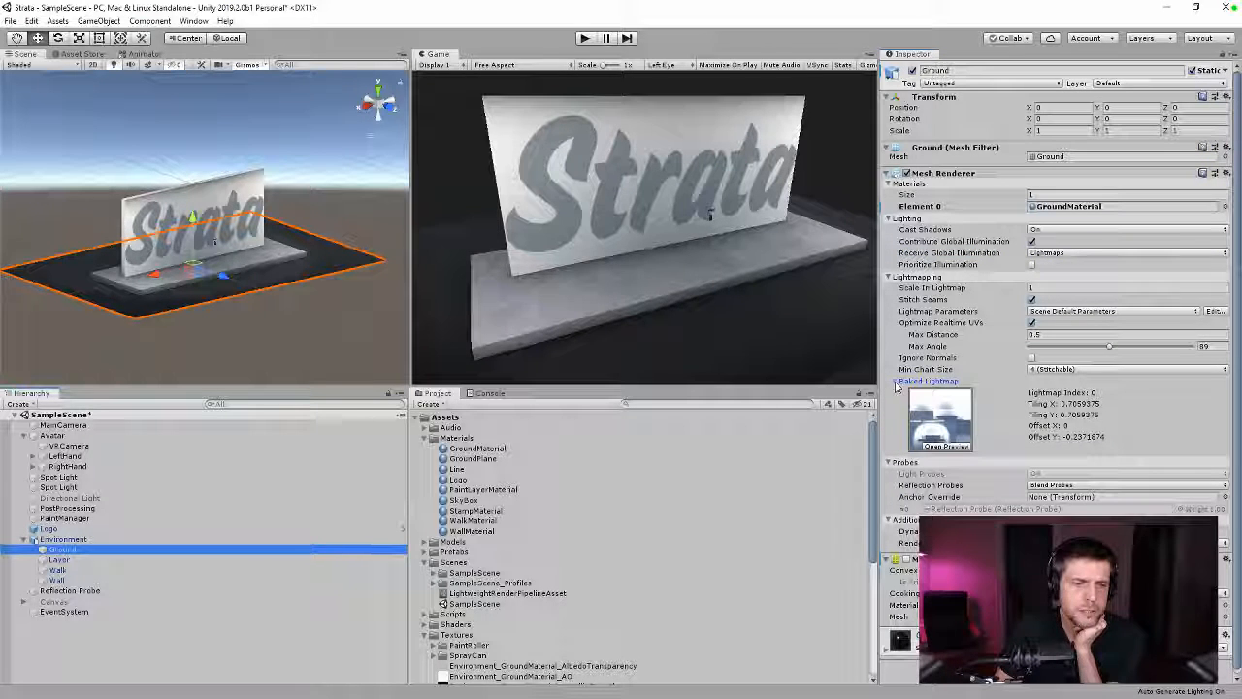
left_click(896, 382)
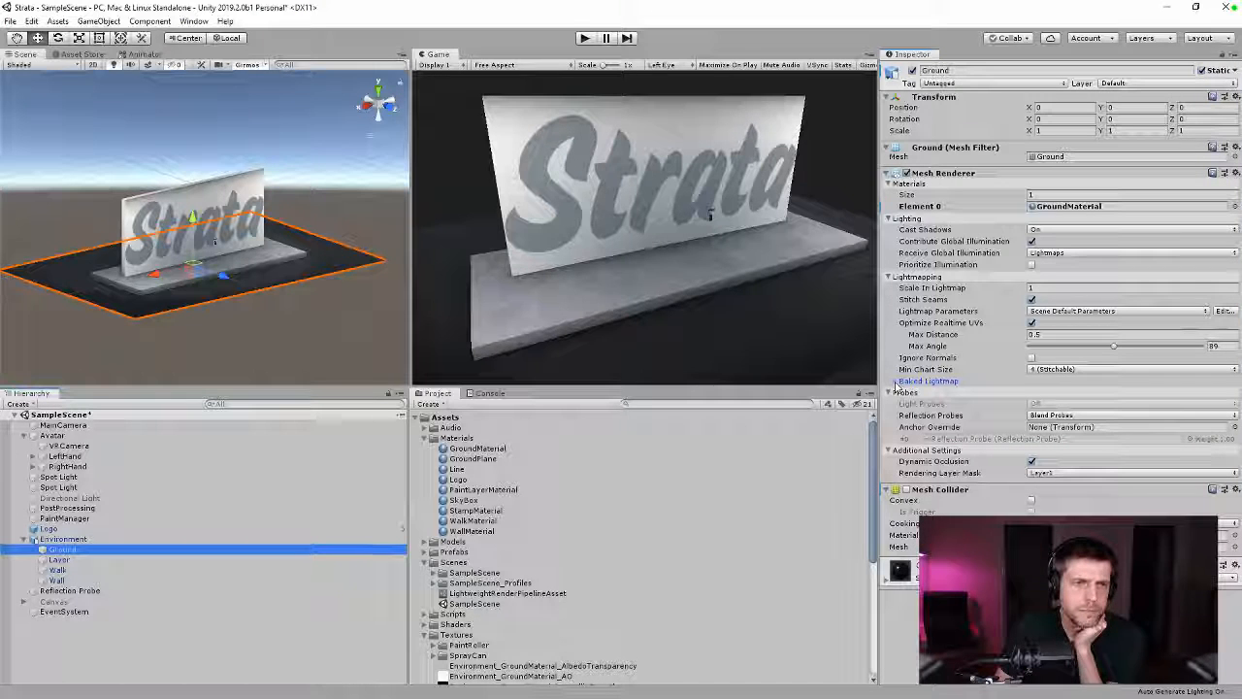
Step: Try Light Probes for the Ground's Receive Global Illumination, restore Lightmaps, and check the available Lightmap Parameters
left_click(1065, 256)
left_click(1065, 279)
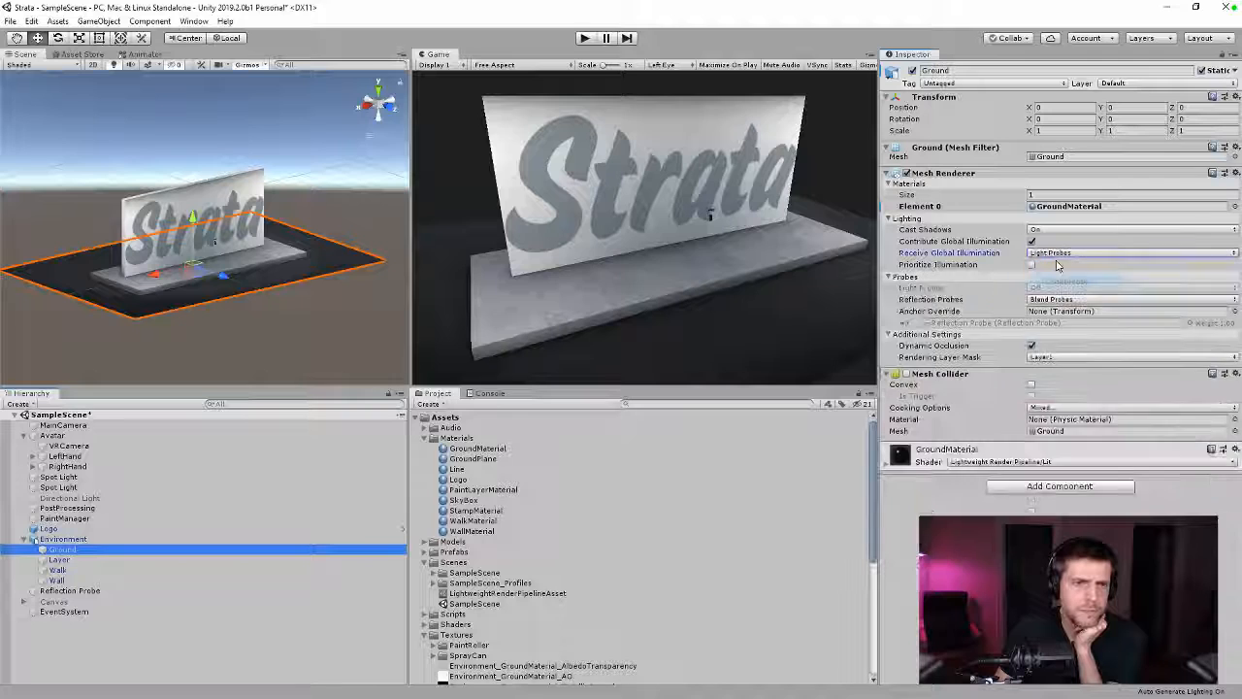
left_click(1052, 253)
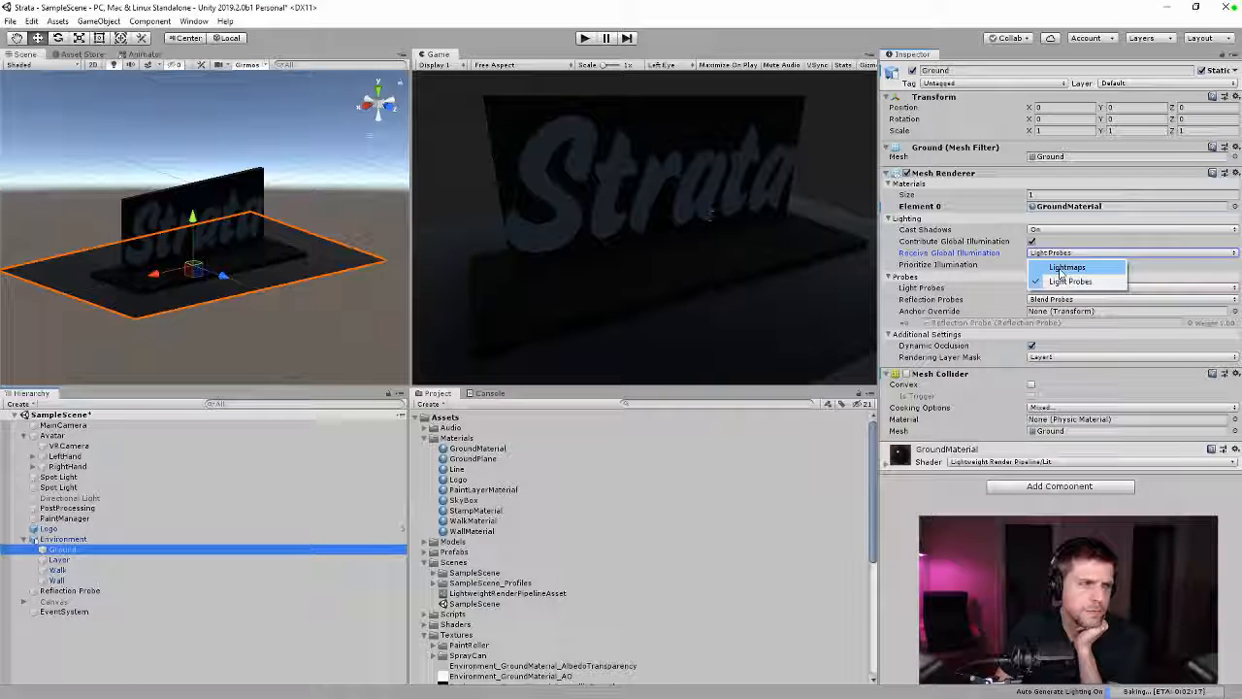
left_click(1065, 268)
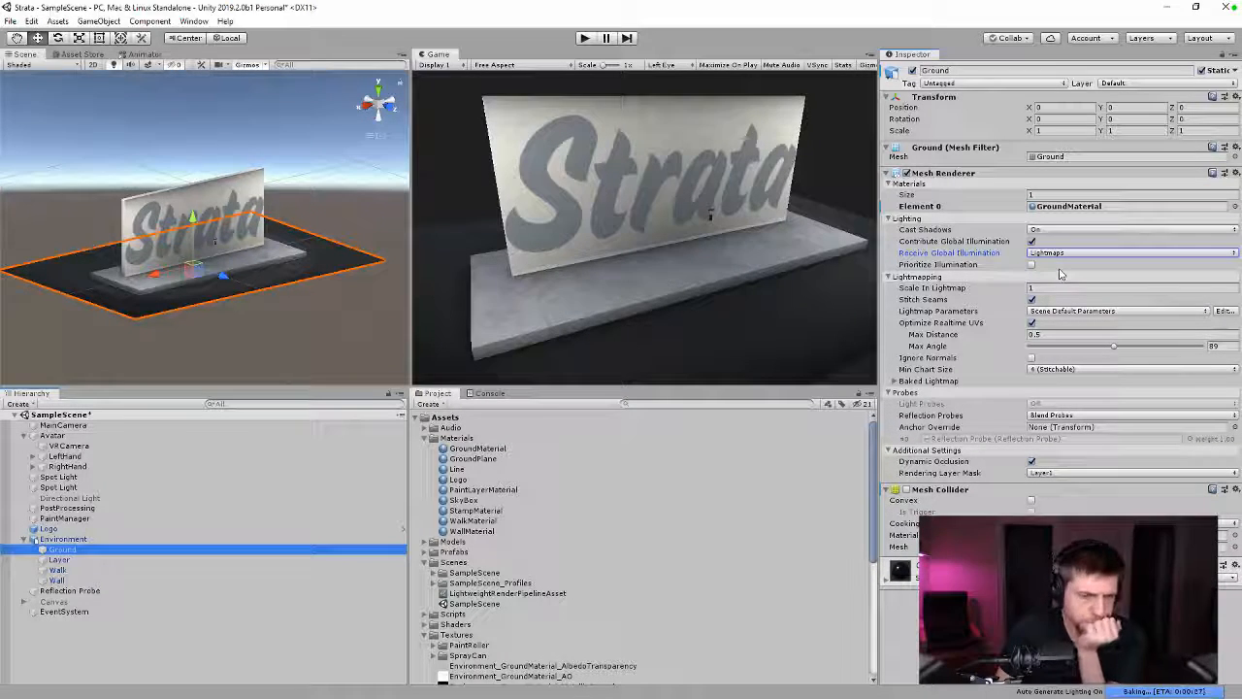
left_click(1067, 311)
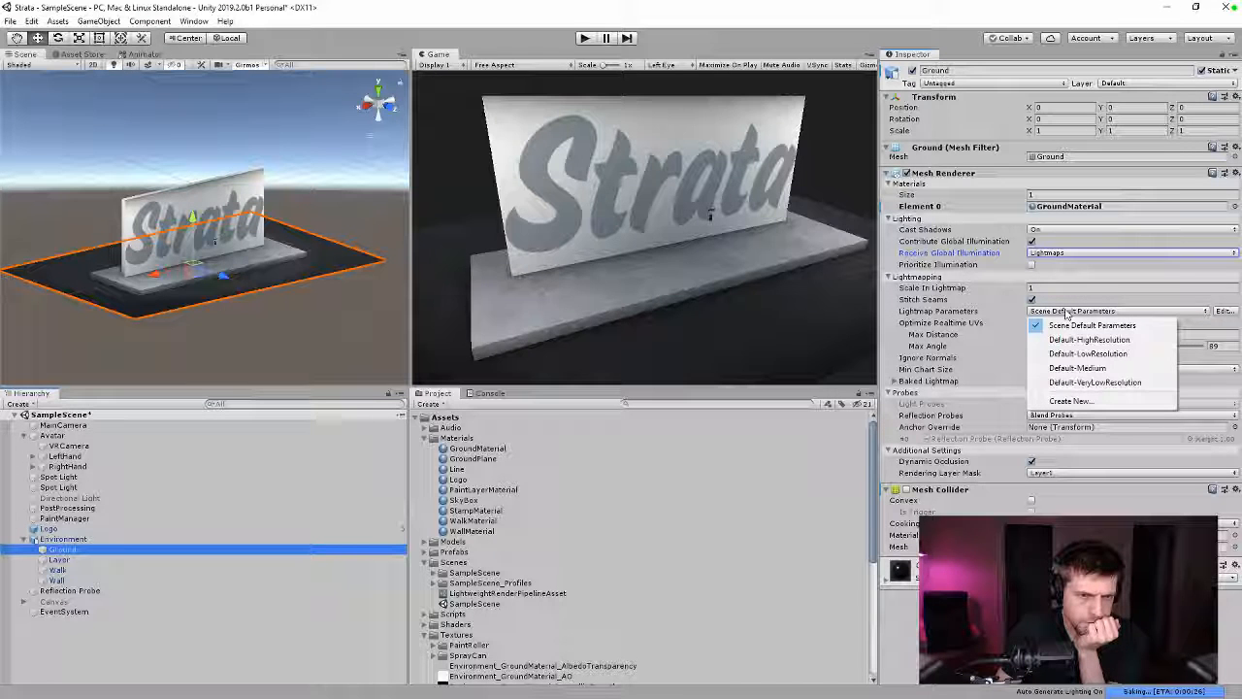
left_click(1065, 314)
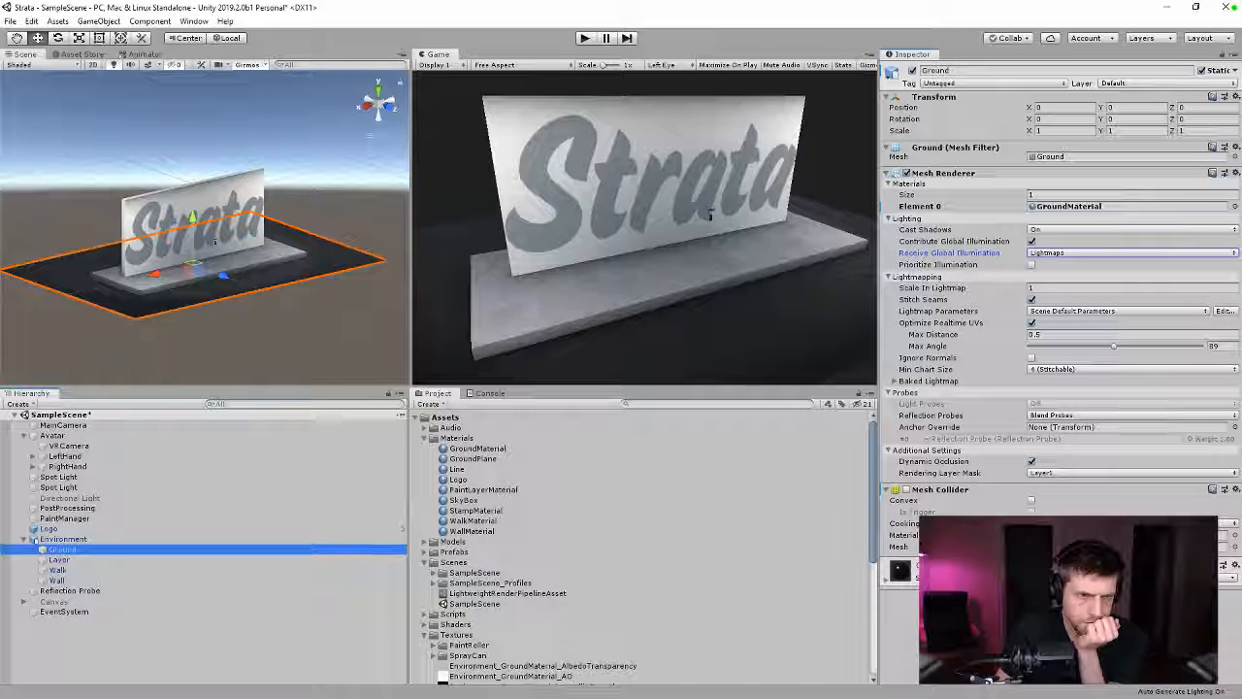
Step: Set the Ground's Cast Shadows to Off after trying Shadows Only
left_click(1034, 231)
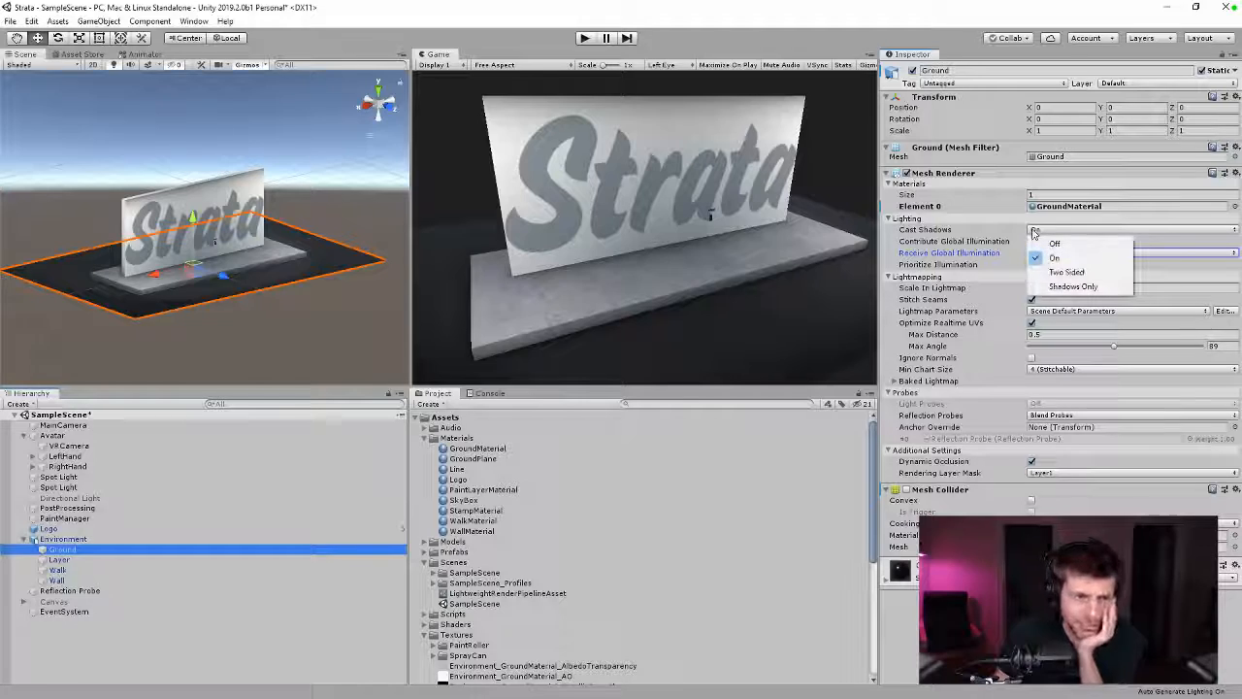
left_click(1054, 287)
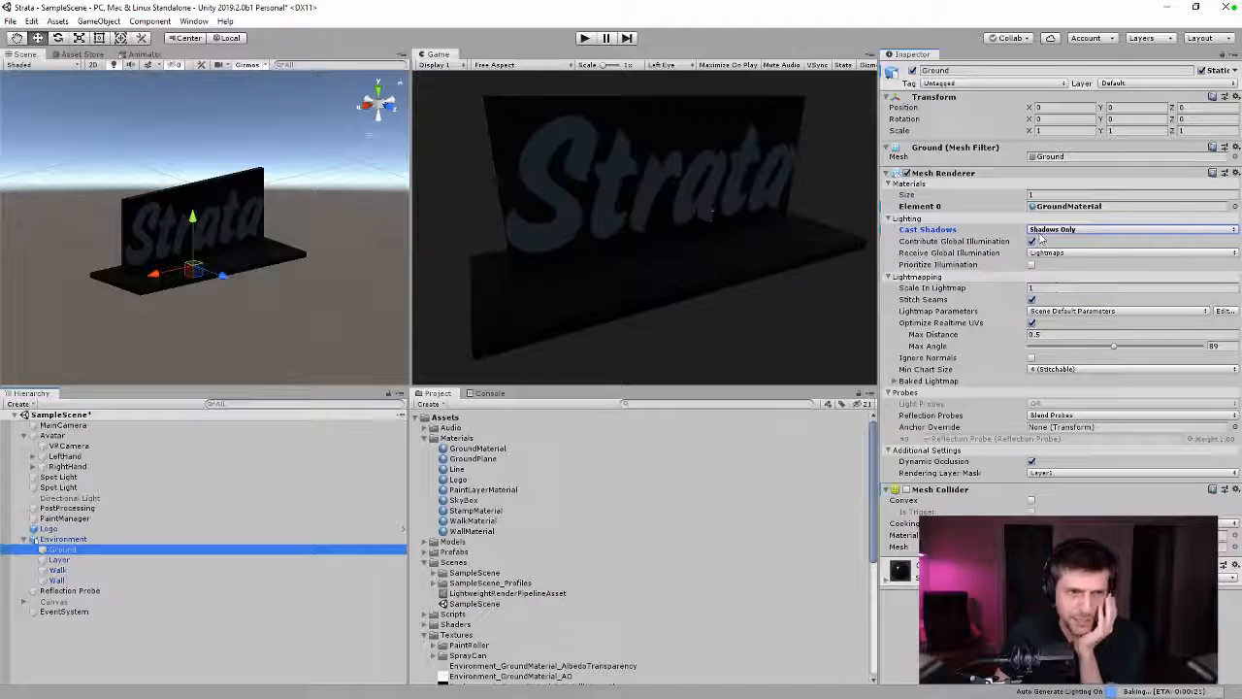
left_click(1038, 230)
left_click(1048, 245)
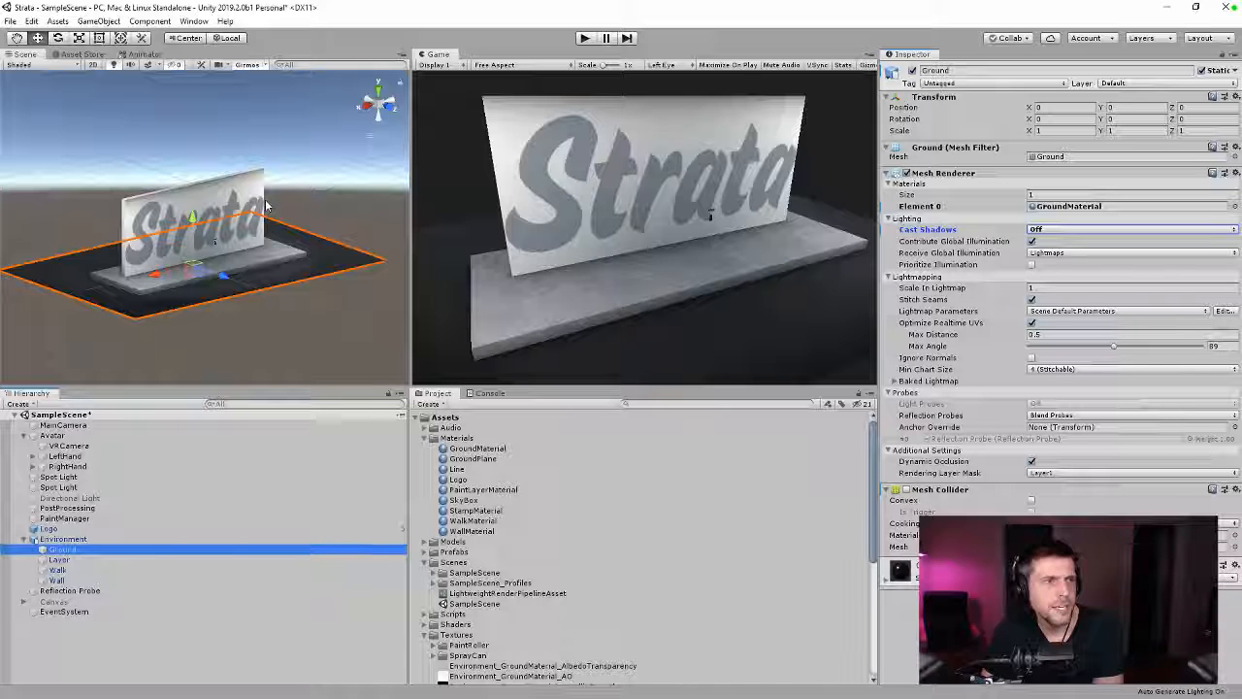
Step: Open the scene's Lighting Settings and move them clear of the Strata wall in the Scene view
left_click(193, 20)
mouse_move(250, 174)
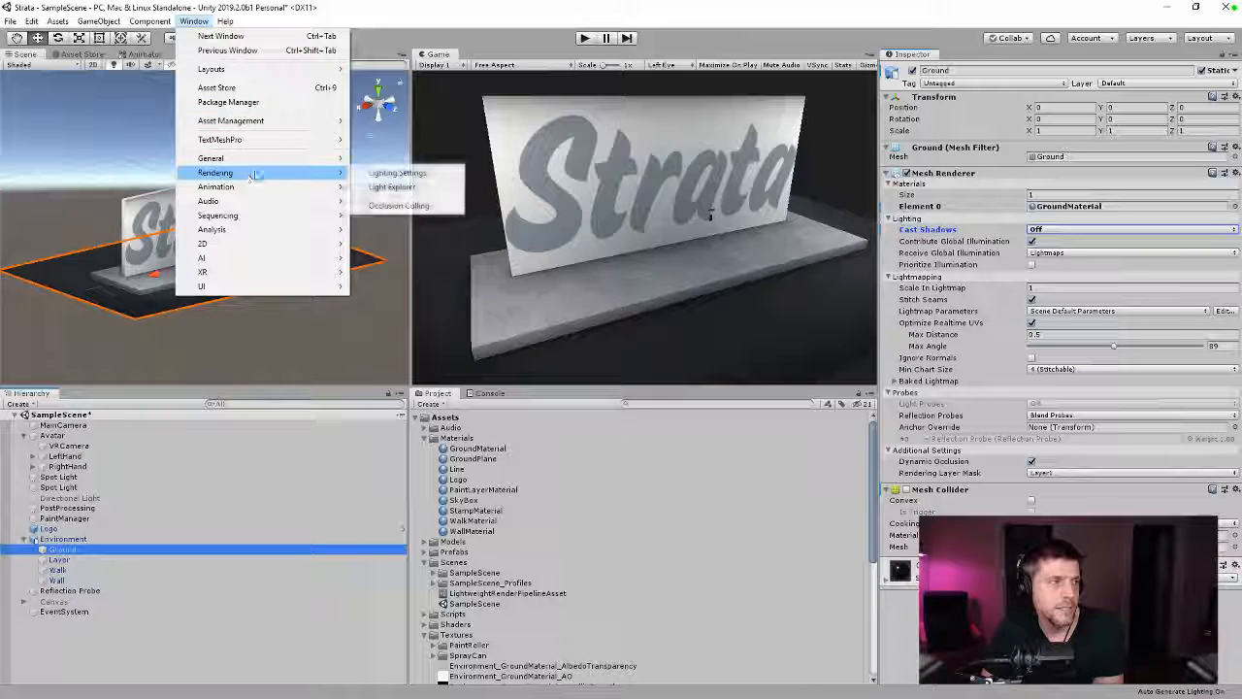
left_click(393, 171)
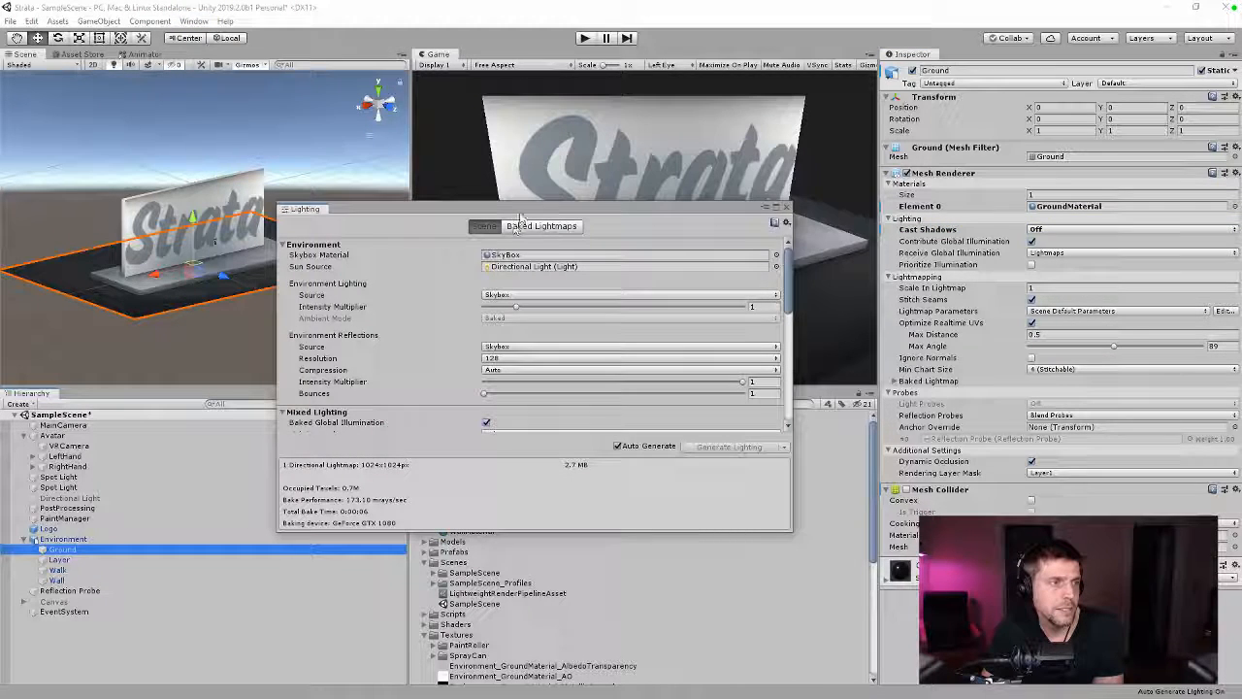
left_click_drag(520, 212, 744, 257)
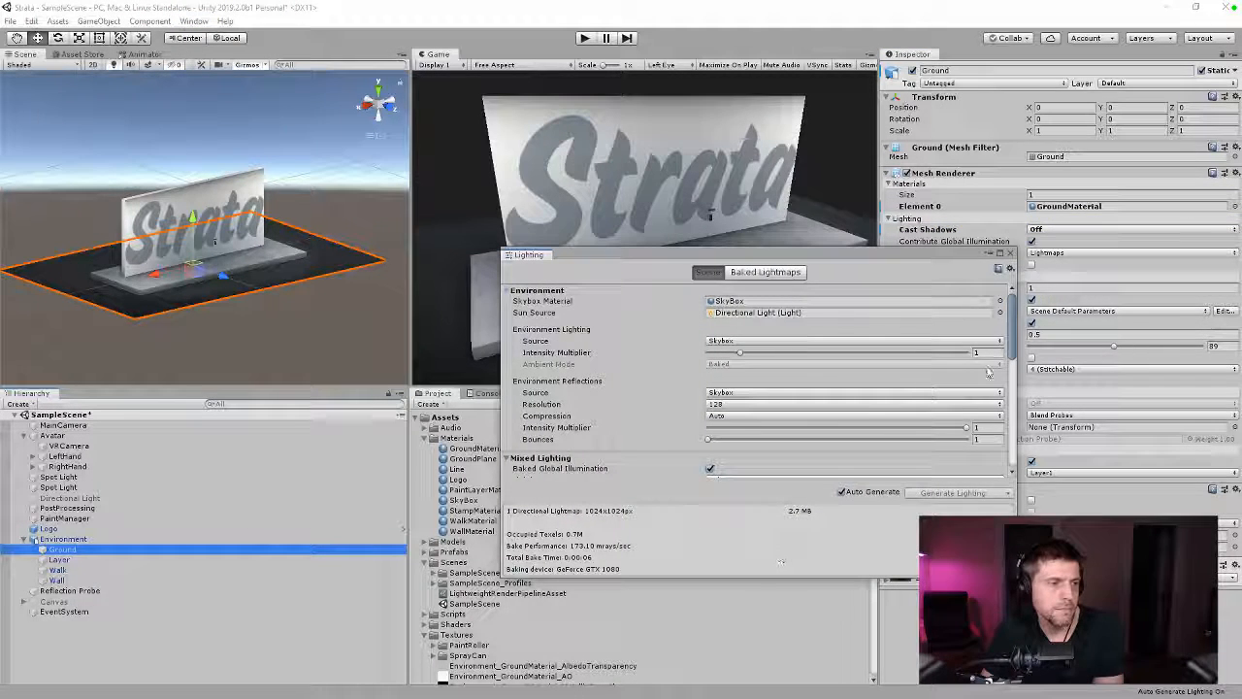
Step: Keep Skybox as the environment lighting source and try an Intensity Multiplier of 0, uncovering the Game view
left_click(858, 341)
left_click(870, 329)
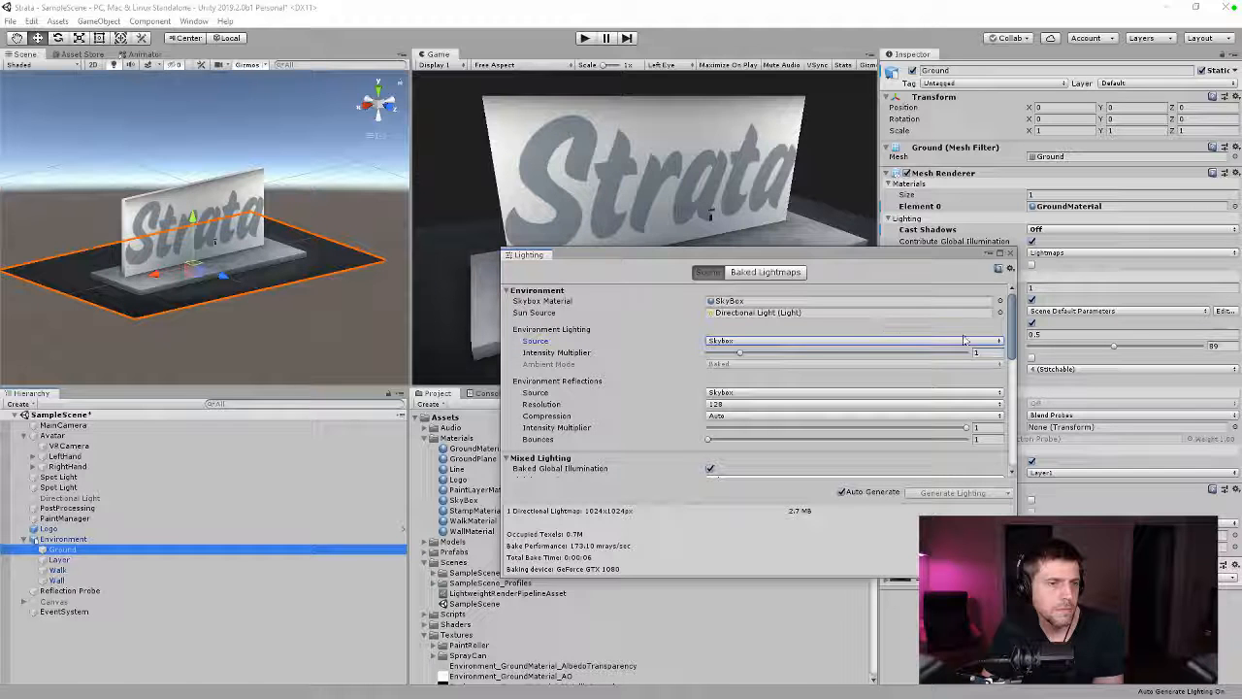
left_click_drag(740, 353, 582, 358)
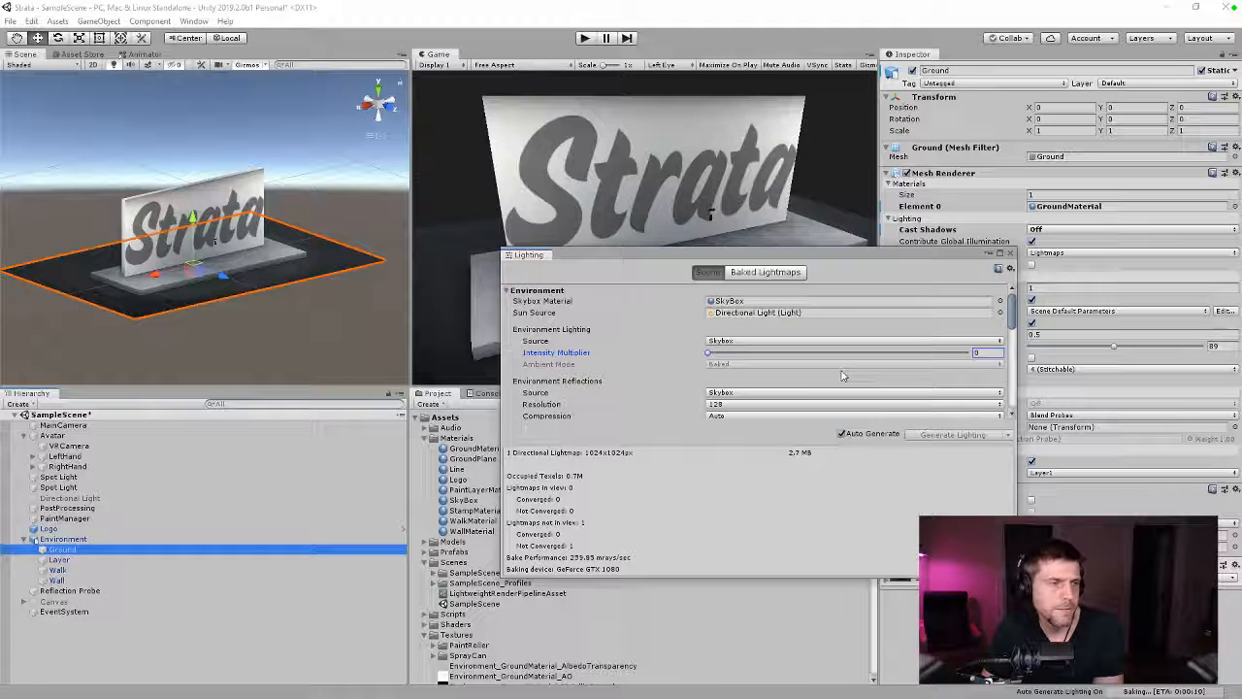
left_click_drag(731, 257, 752, 442)
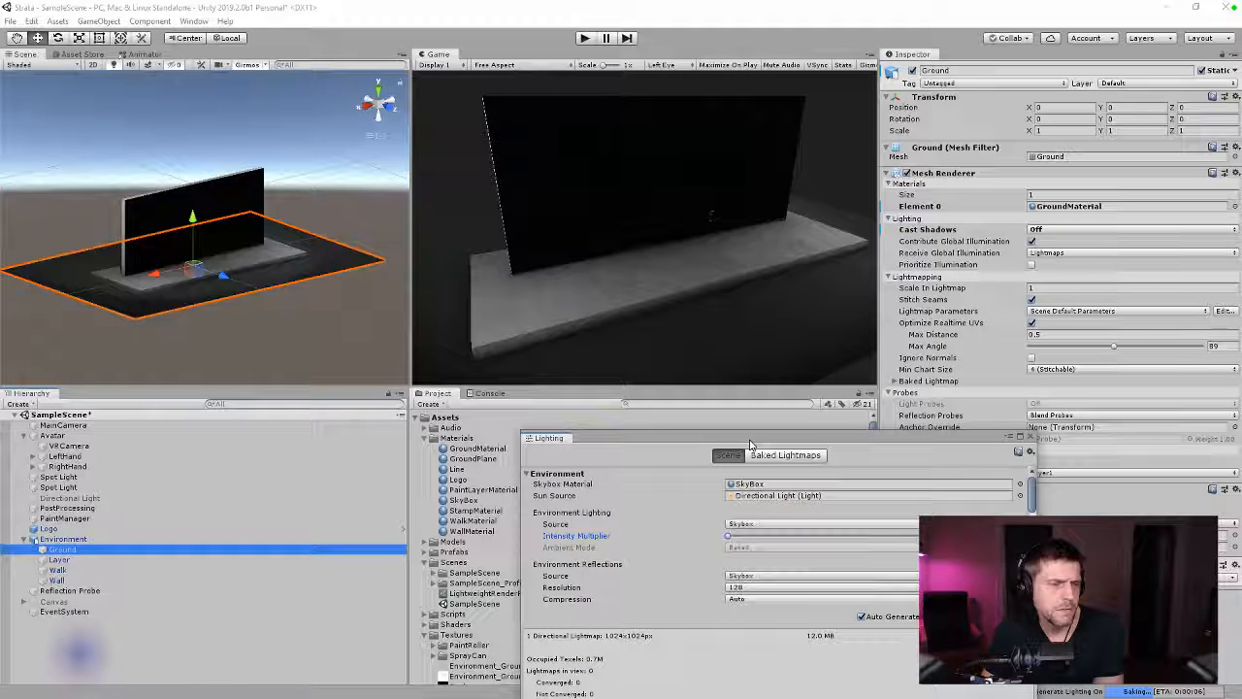
left_click_drag(750, 444, 573, 352)
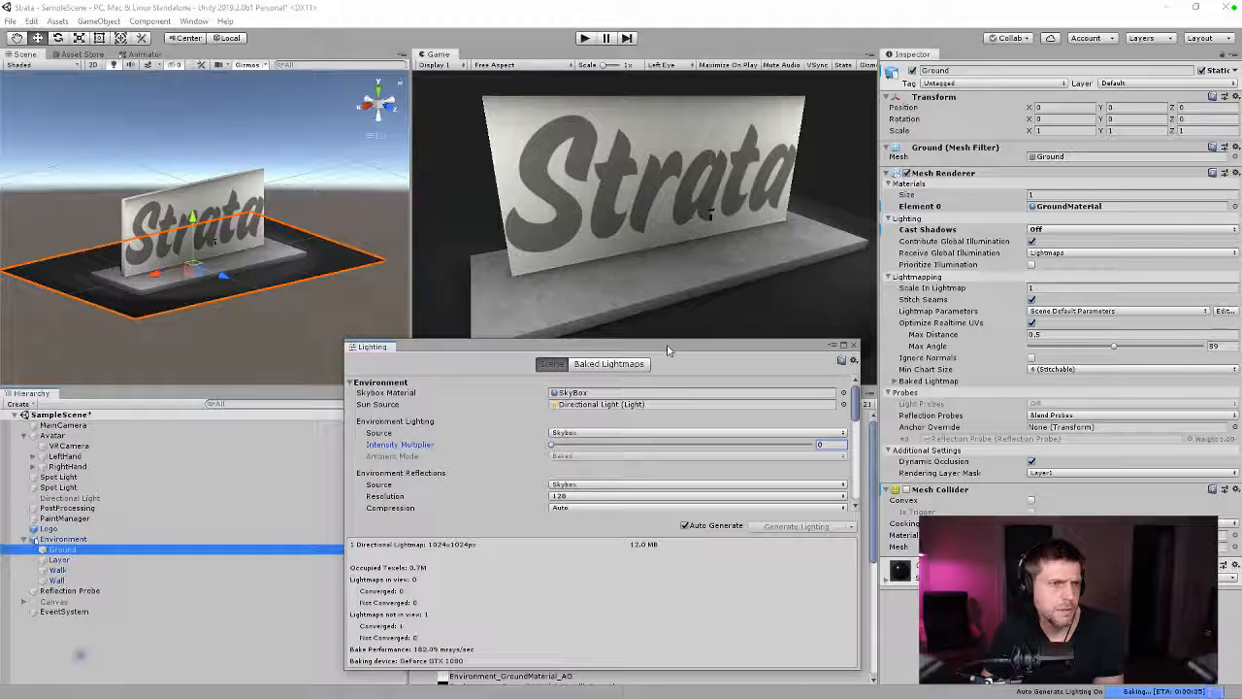
left_click_drag(673, 359, 702, 498)
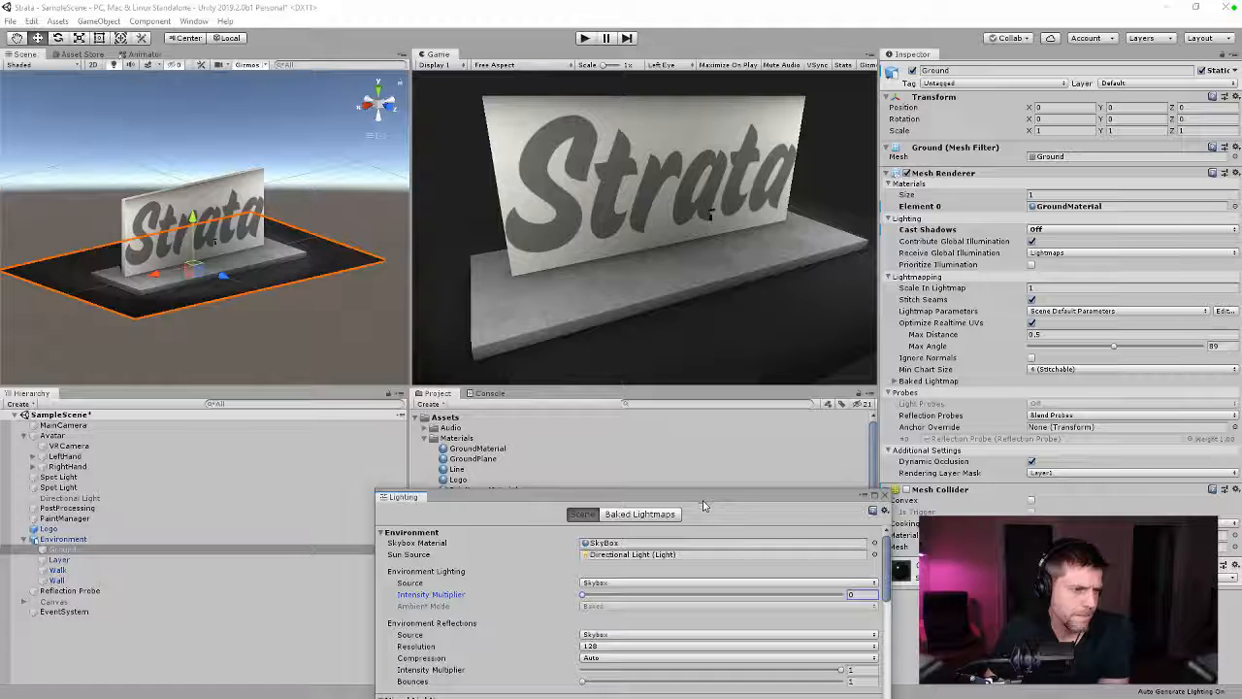
Step: Reset the scene's lighting settings to their defaults, with Default-Skybox and an Intensity Multiplier of 1
left_click(884, 512)
left_click(898, 524)
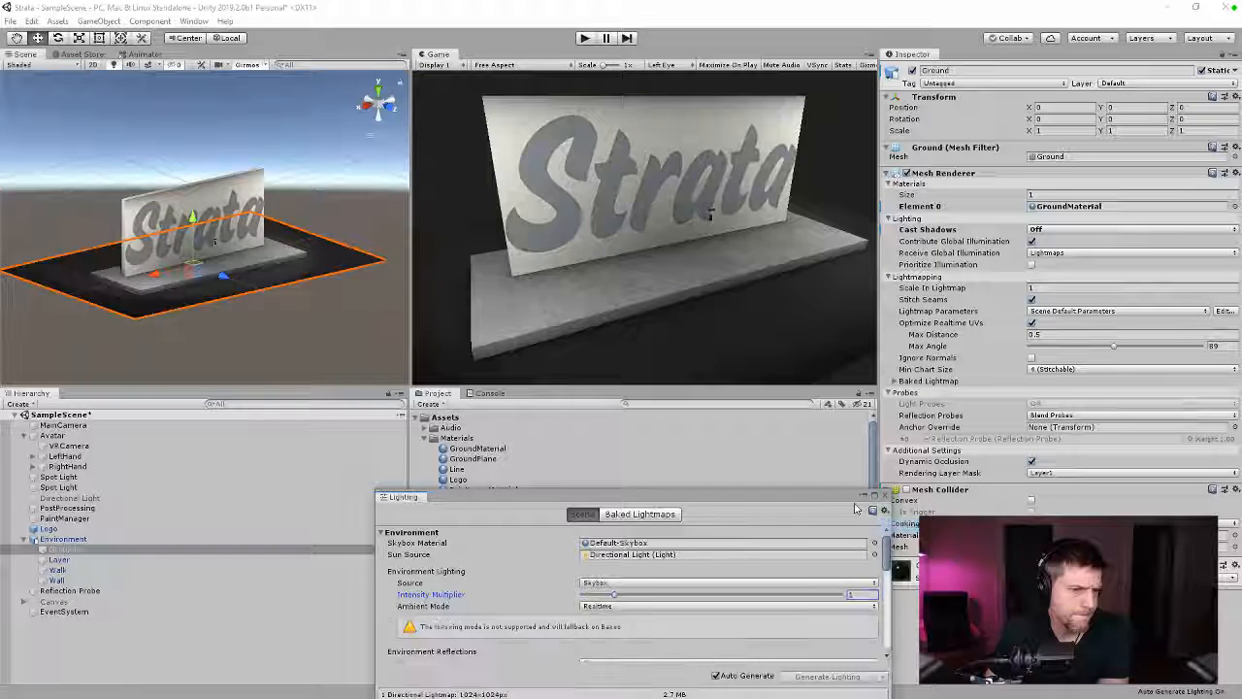
left_click_drag(809, 498, 832, 182)
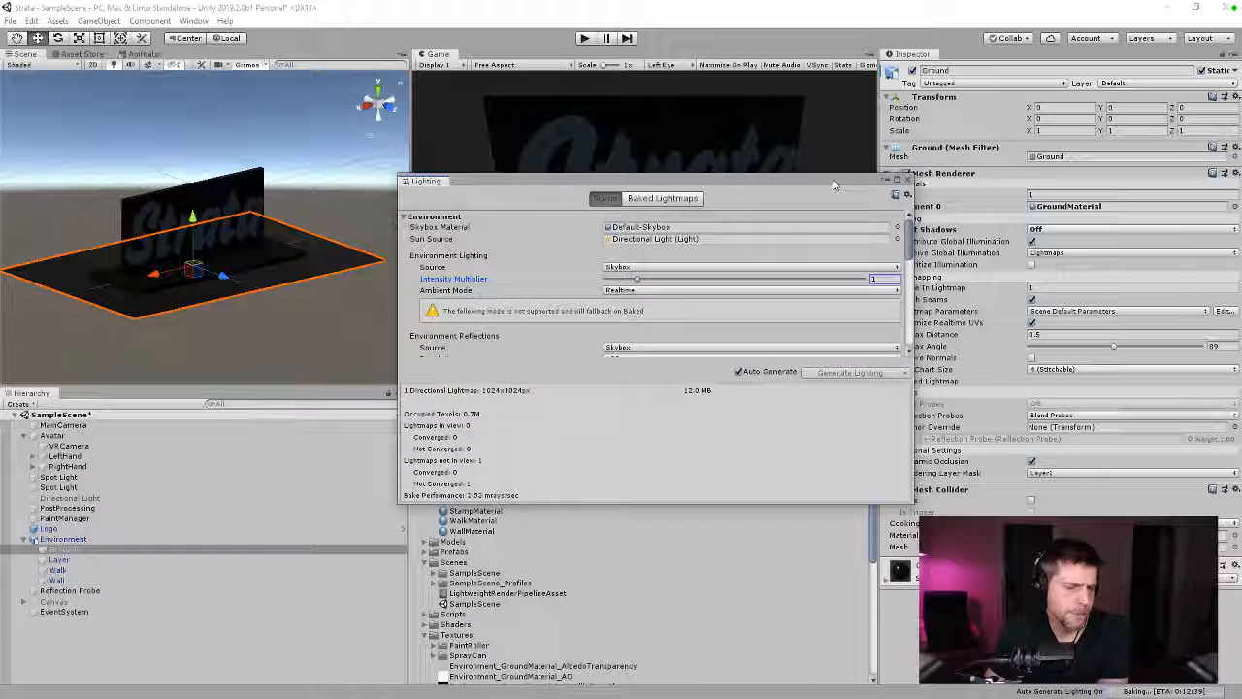
Step: Enlarge the Lighting settings window, set Ambient Mode to Baked and change the mixed Lighting Mode to Subtractive
left_click_drag(865, 502, 893, 683)
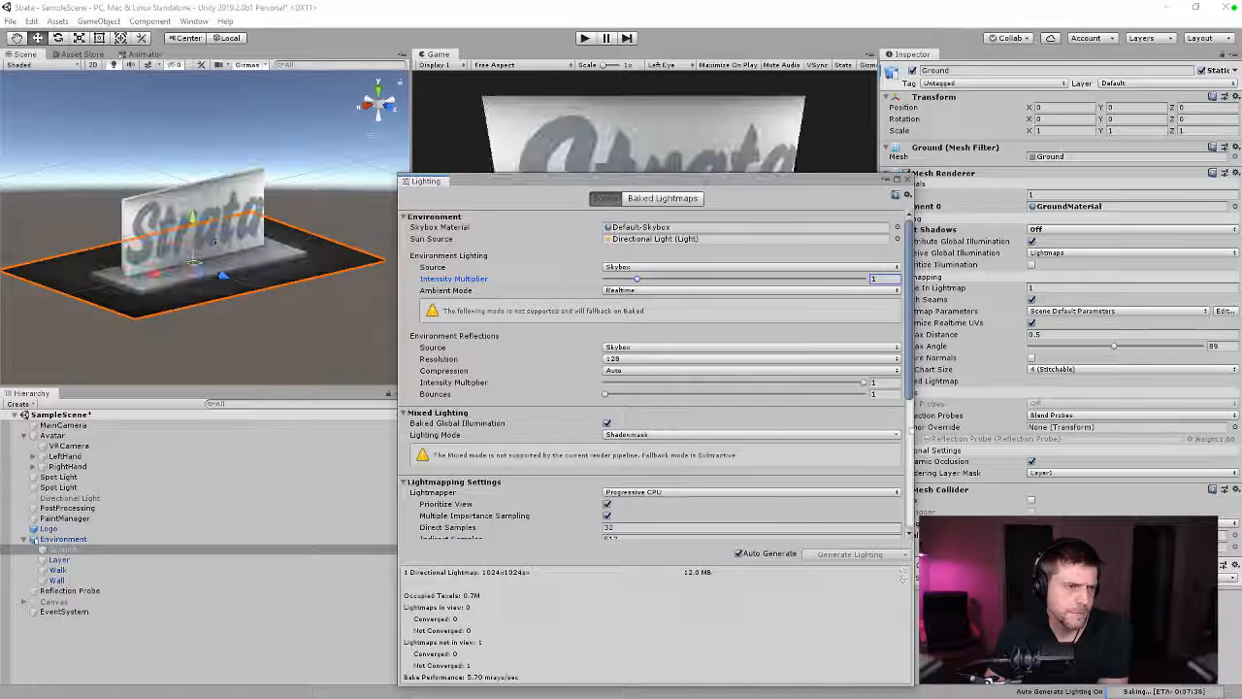
left_click(630, 291)
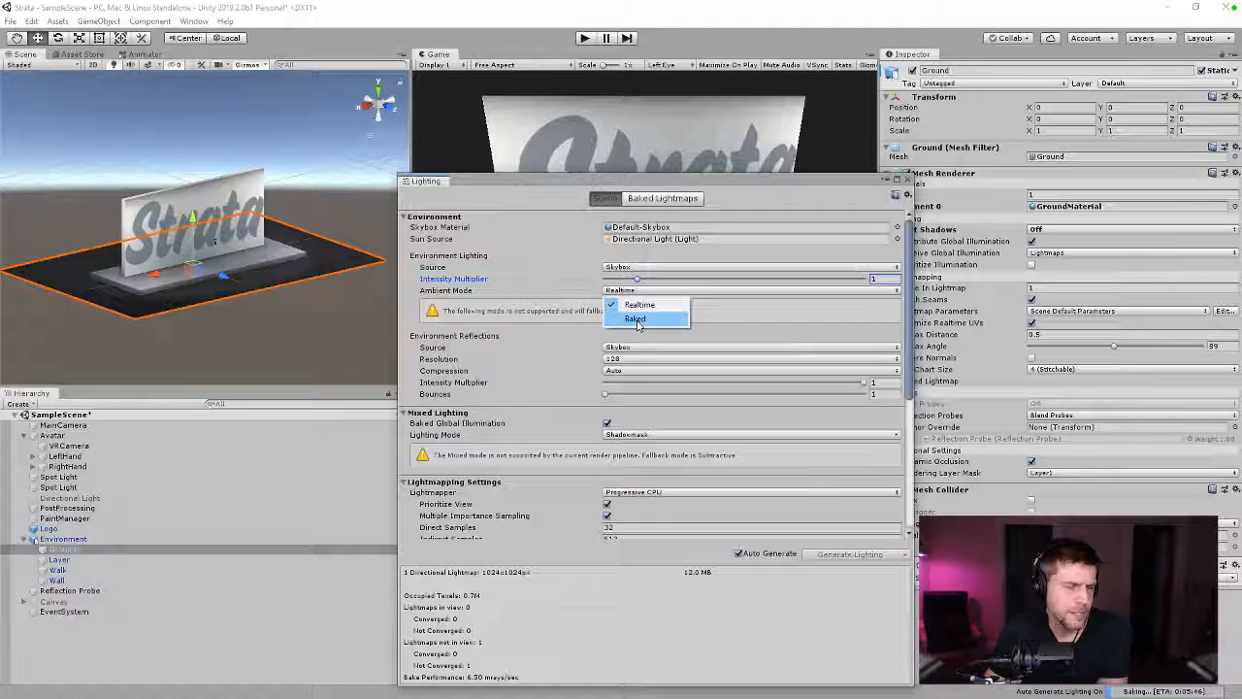
left_click(586, 324)
left_click(665, 291)
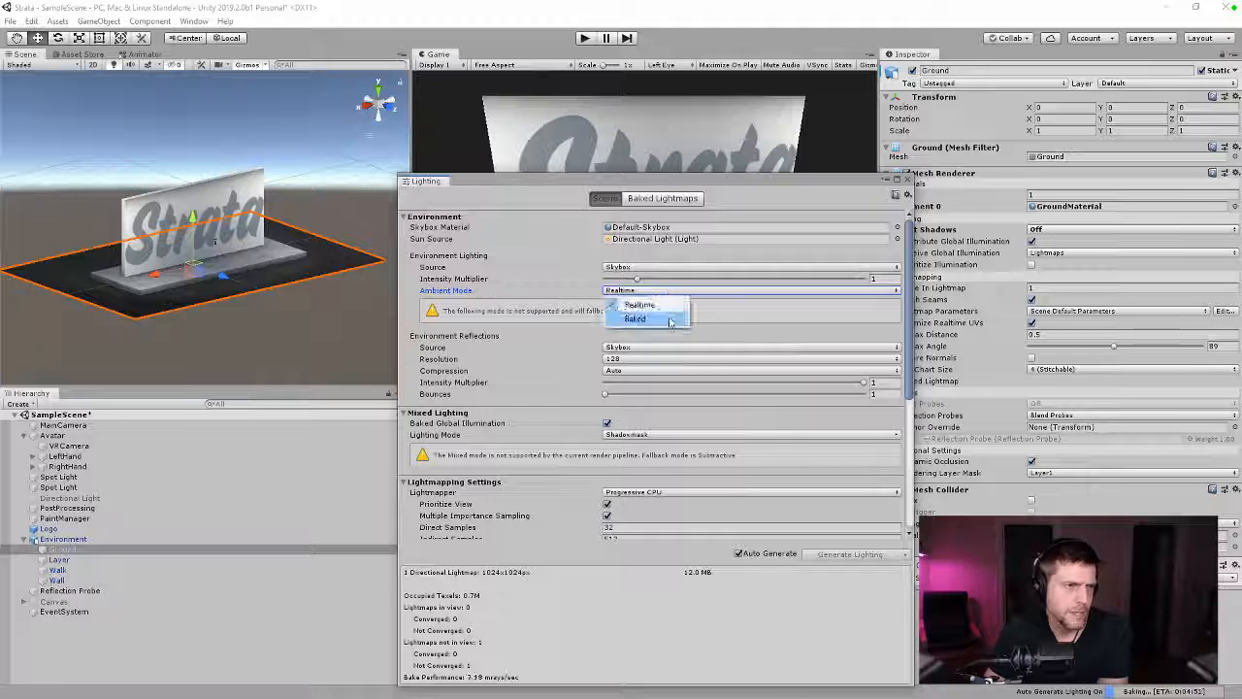
left_click(658, 321)
left_click(637, 408)
left_click(654, 436)
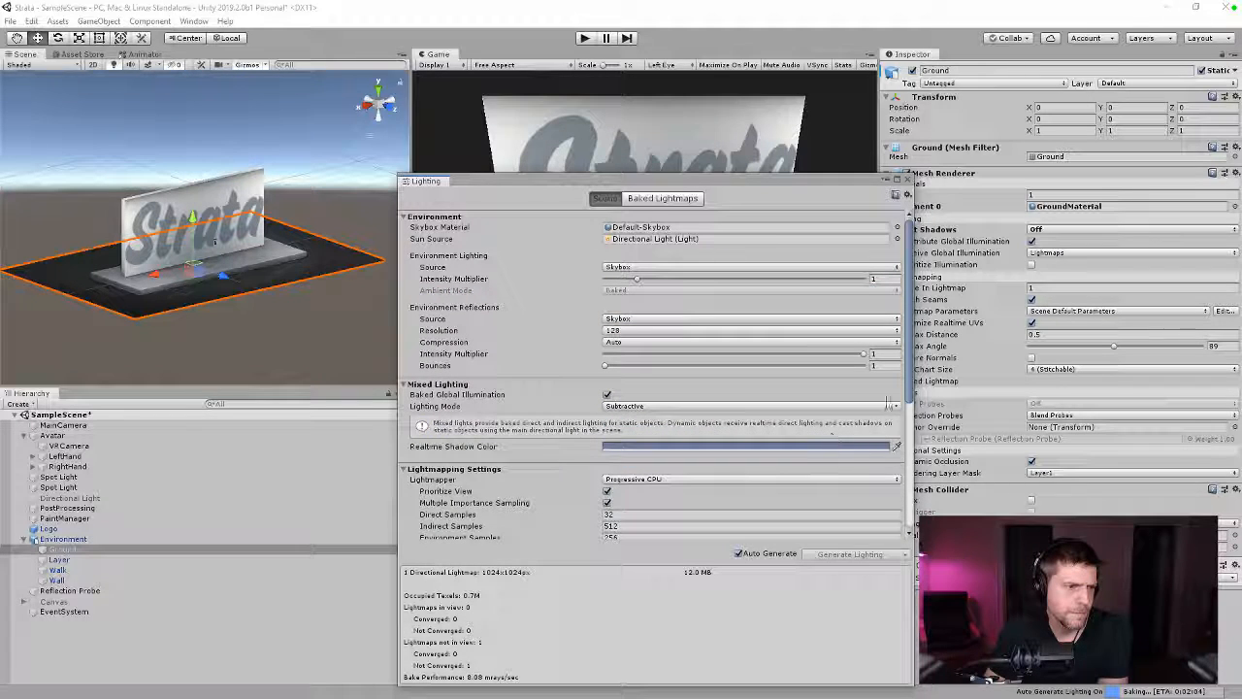
Step: Set the Lightmapper to Progressive GPU (Preview), review the remaining lightmapping settings and close the Lighting settings
left_click(772, 479)
left_click(724, 523)
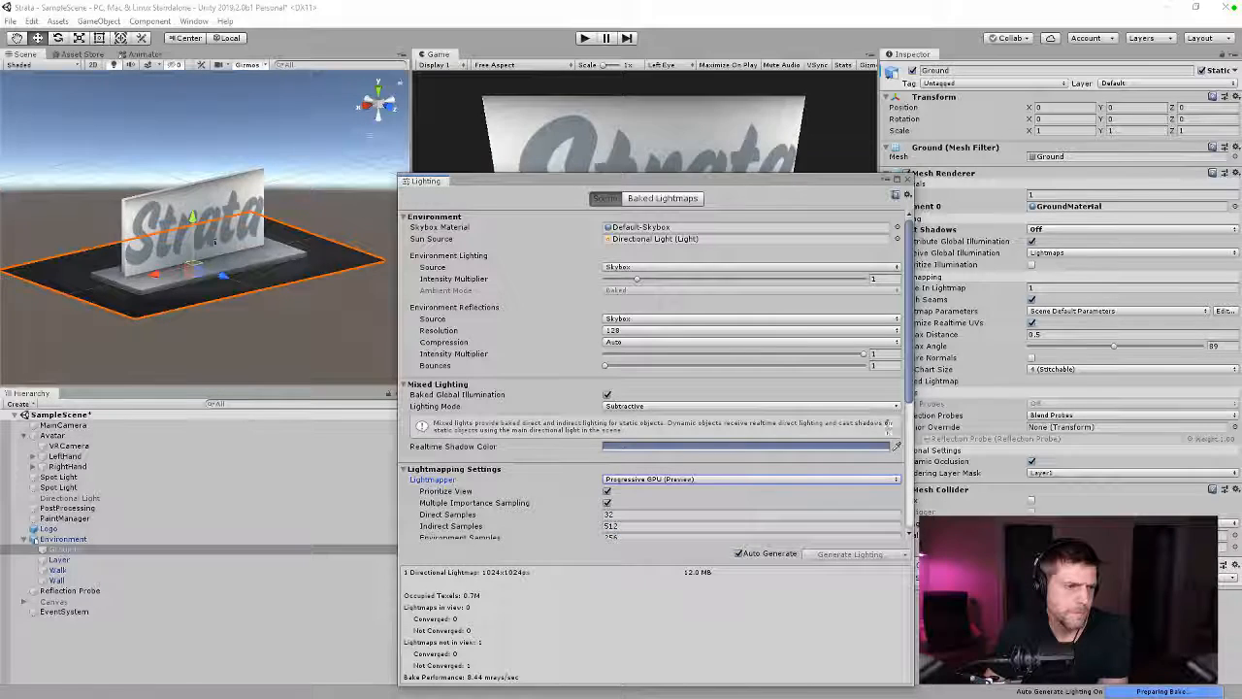
scroll(902, 544, "down", 6)
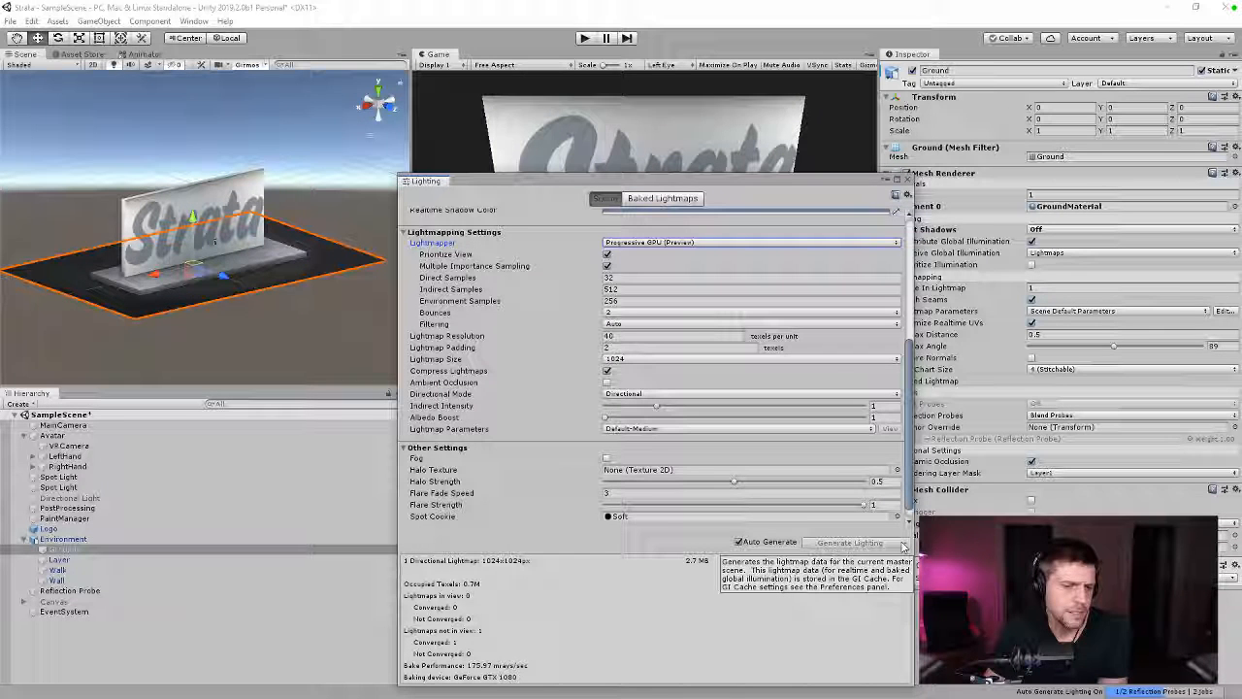
left_click(906, 181)
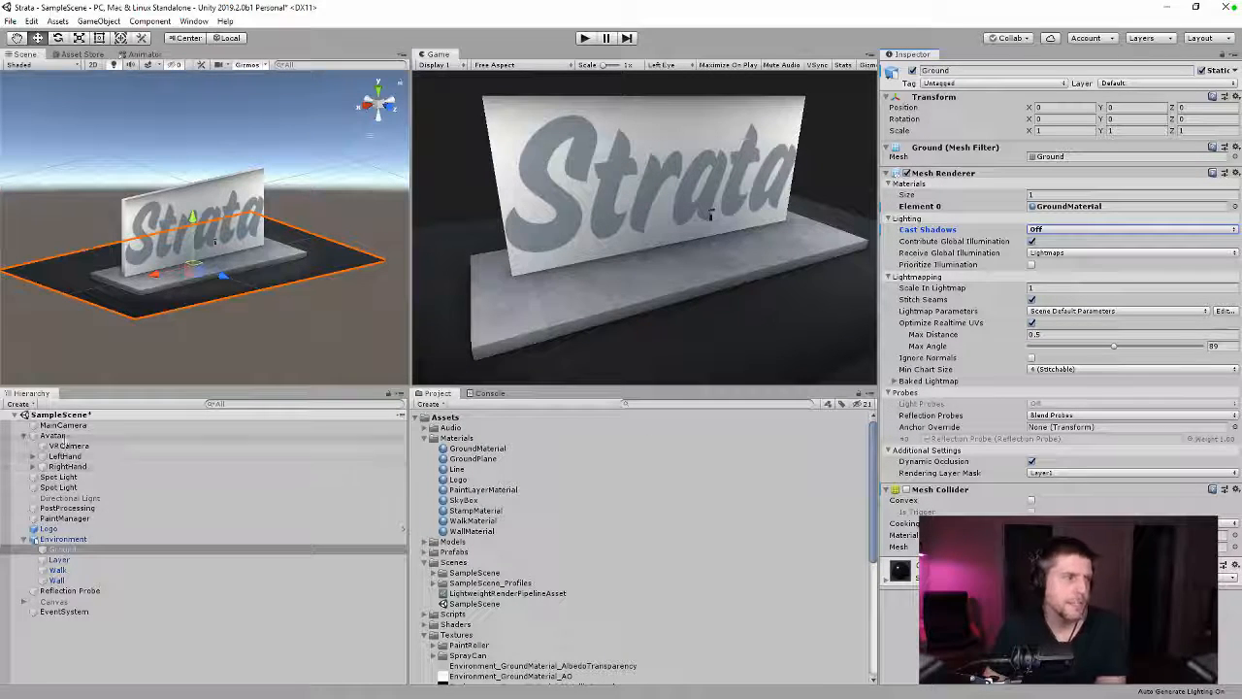
Step: Collapse the Avatar and Environment groups in the Hierarchy and enable the Directional Light
left_click(24, 438)
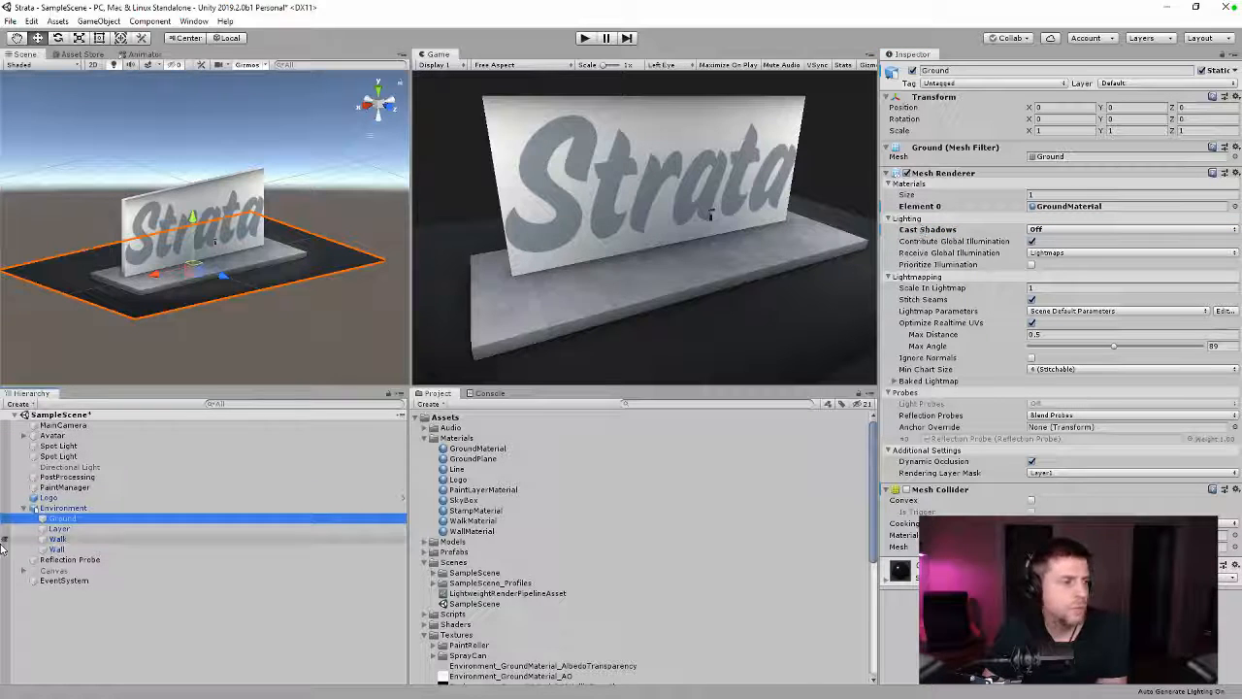
left_click(24, 508)
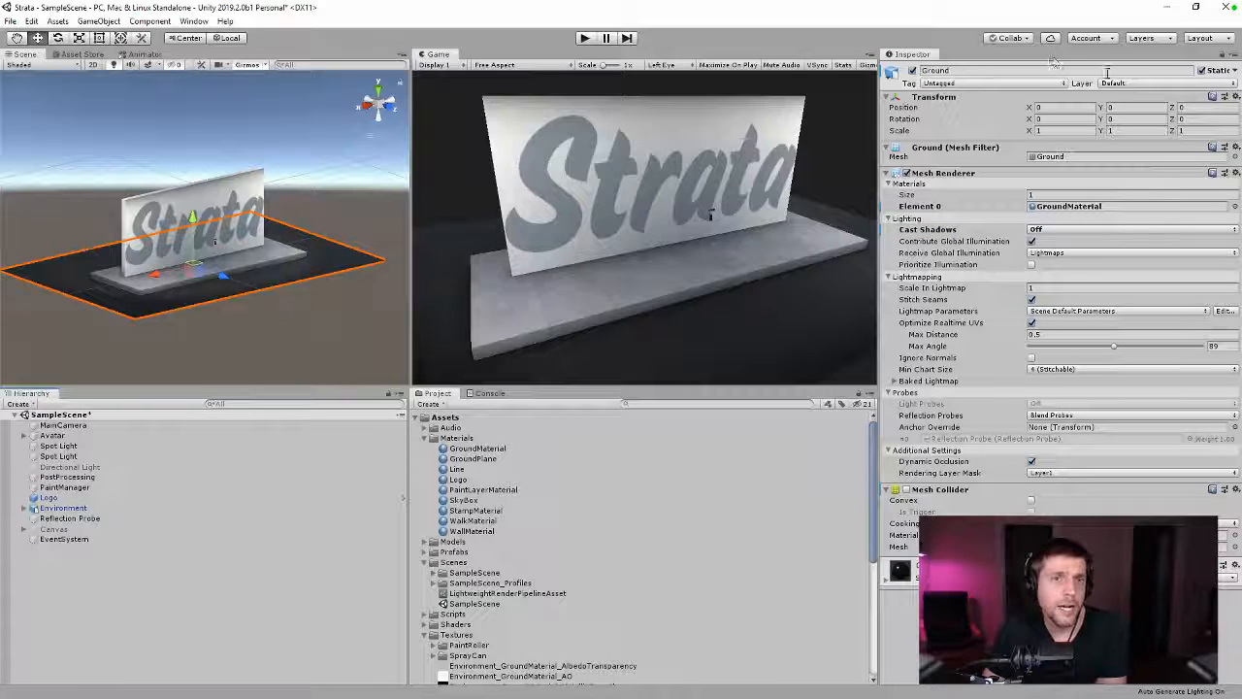
left_click(87, 467)
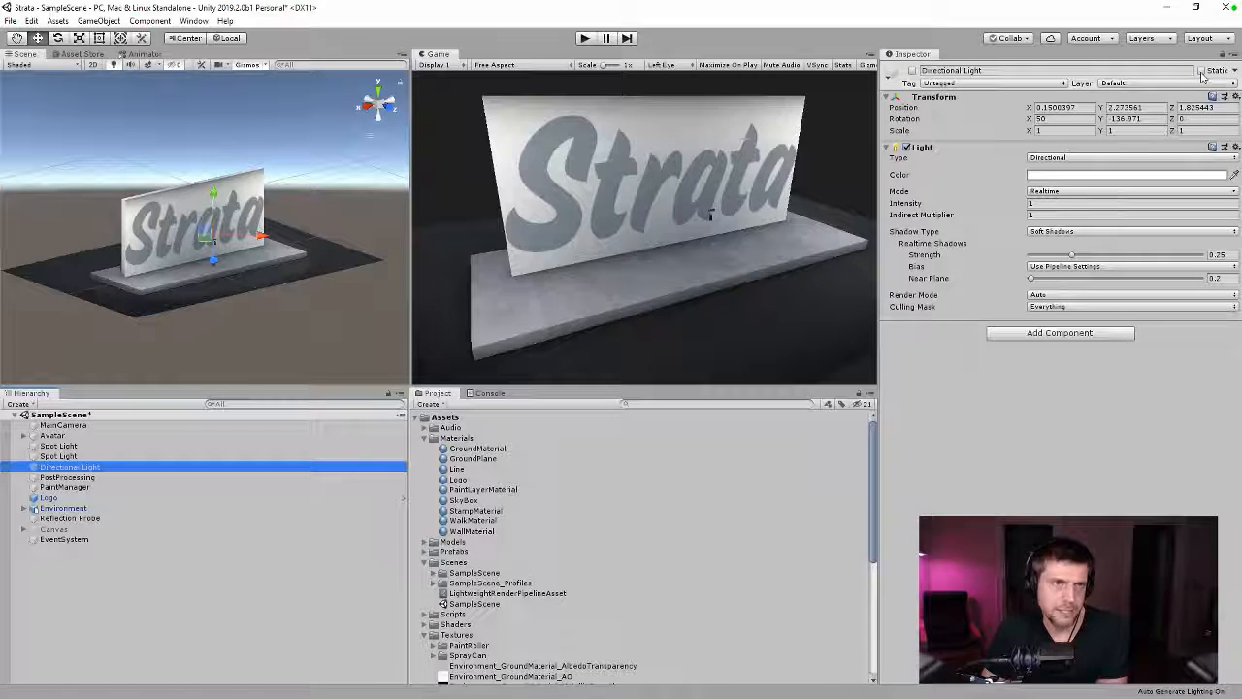
left_click(912, 70)
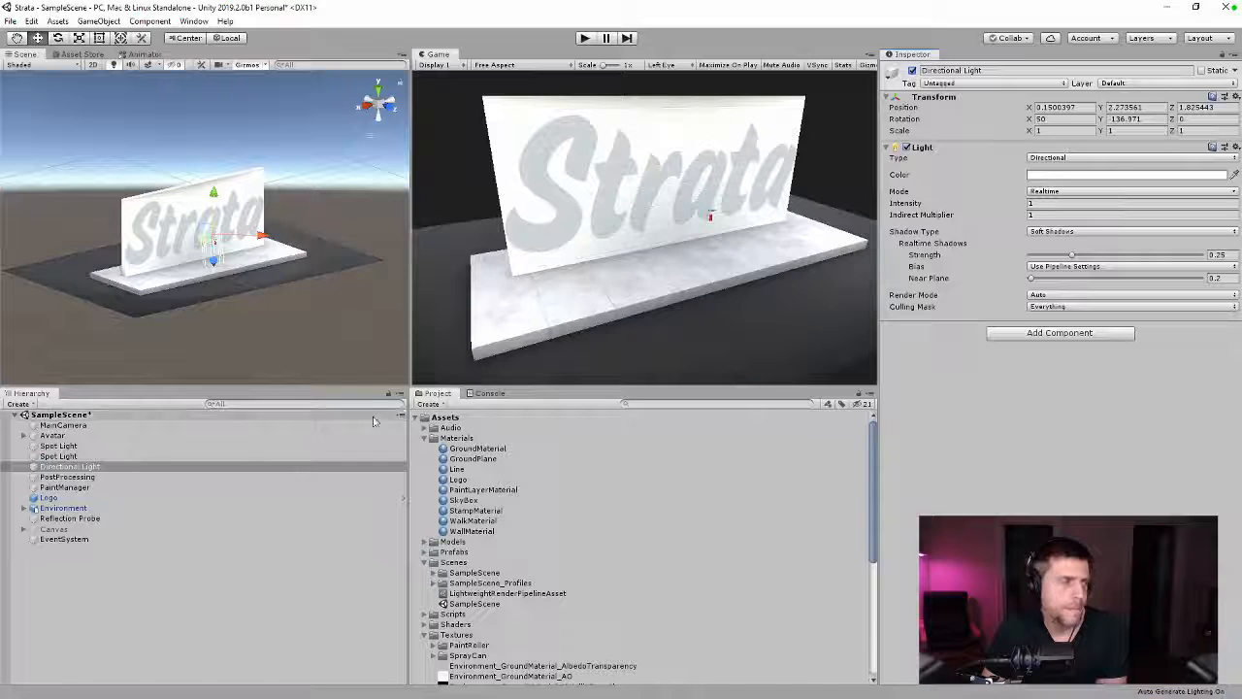
Step: Mark both Spot Lights as Static
left_click(123, 446)
left_click(125, 457, "shift")
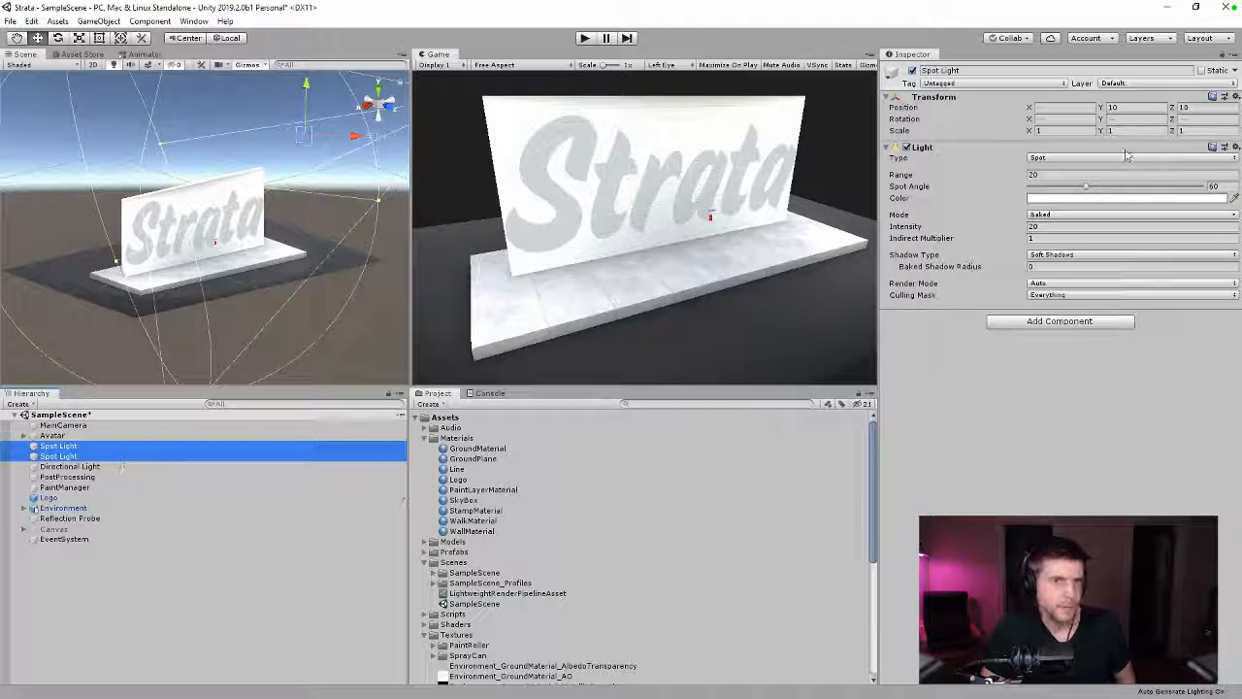
left_click(1201, 71)
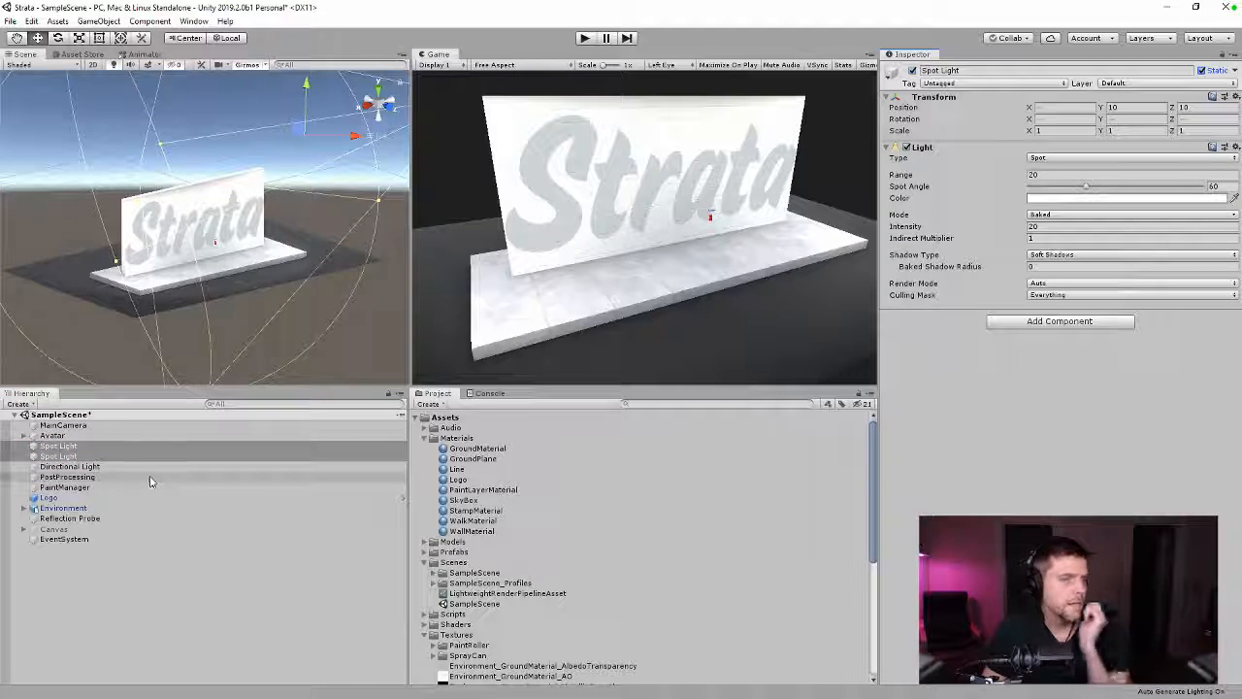
Step: Review the Directional Light's Culling Mask layers and collapse the Scenes and Textures project folders
left_click(115, 467)
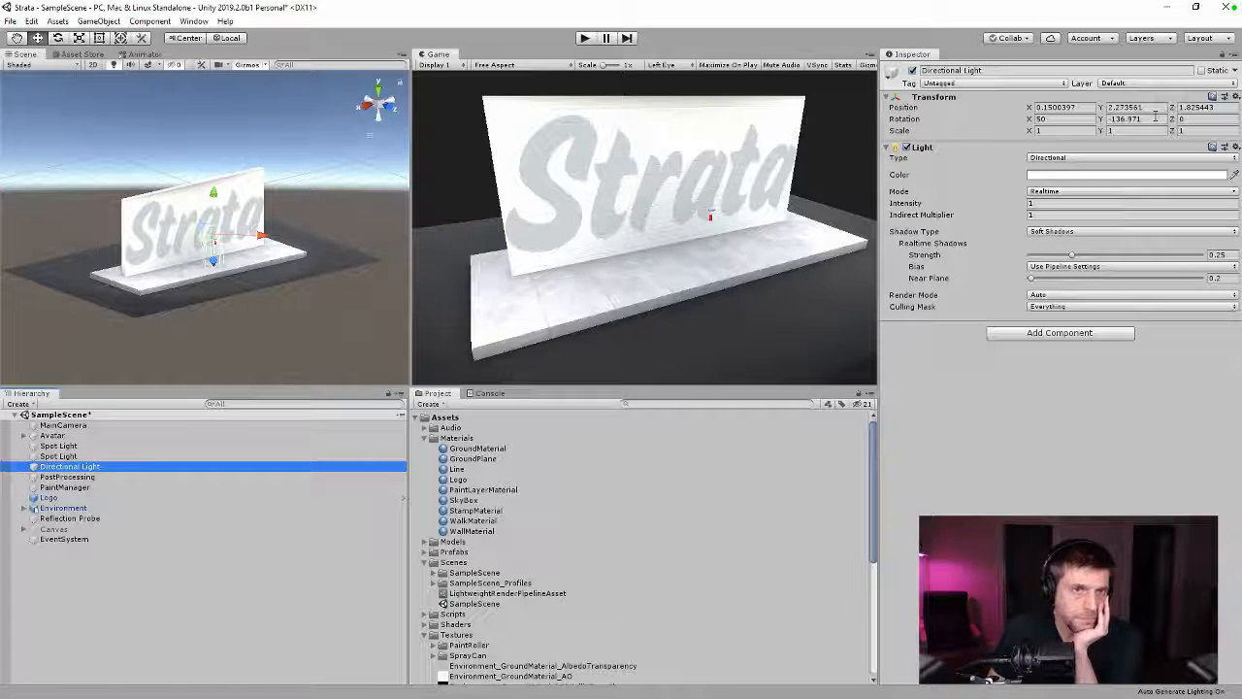
left_click(1059, 307)
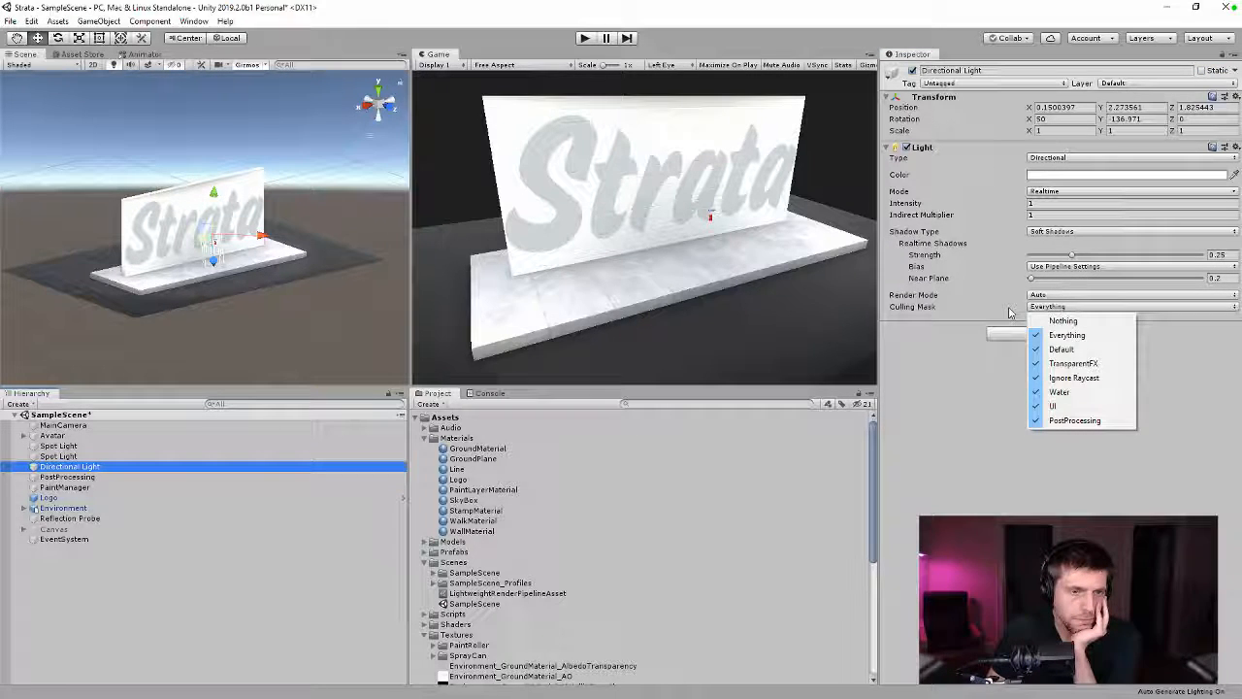
left_click(968, 319)
left_click(1085, 307)
left_click(960, 353)
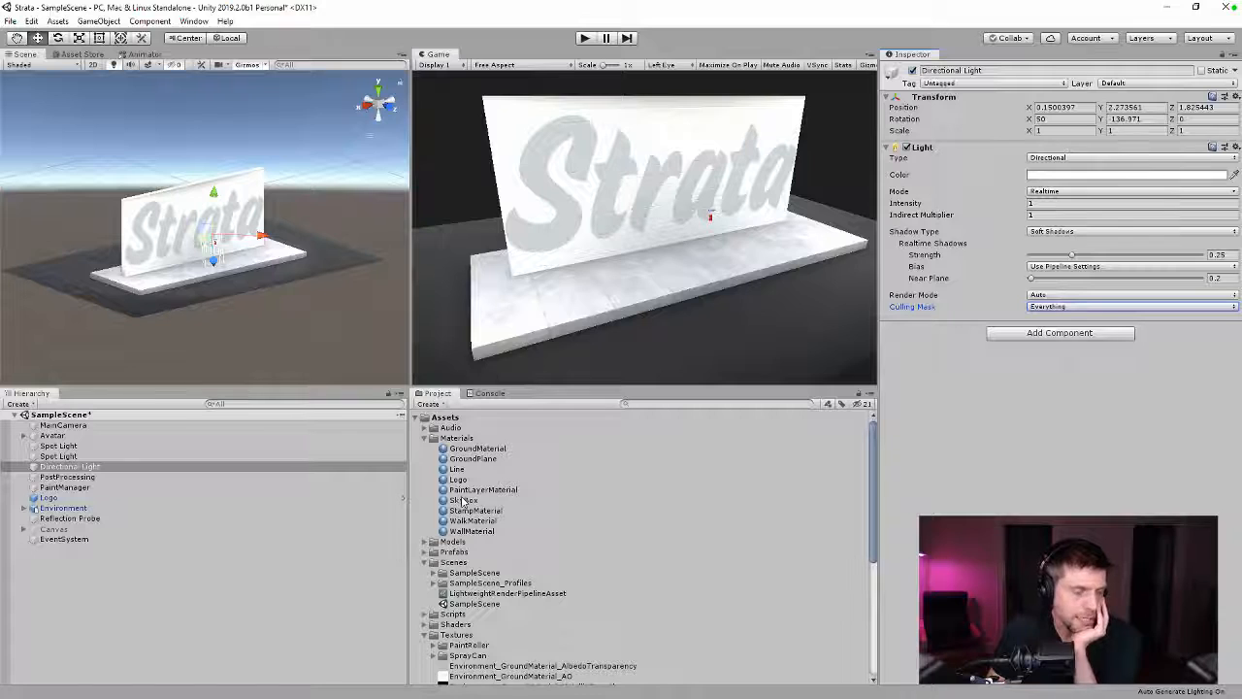
left_click(425, 563)
left_click(425, 593)
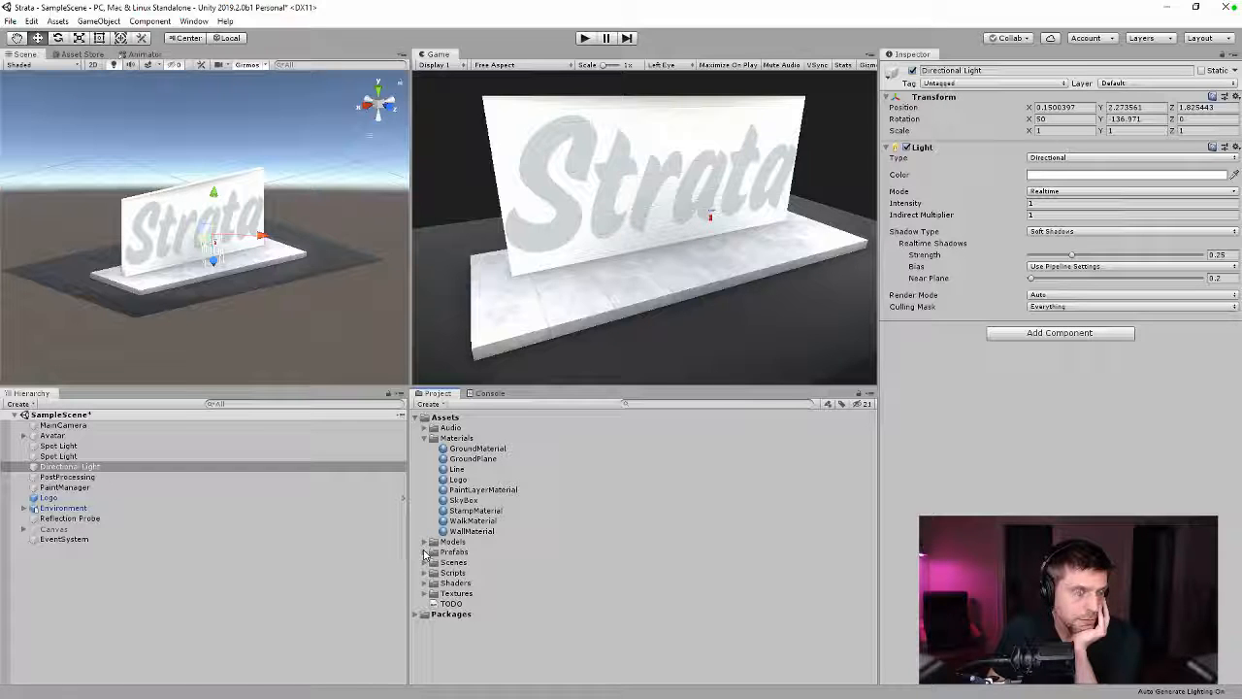
Step: Try excluding and including the Default layer in the Directional Light's Culling Mask, ending with it excluded
left_click(1056, 306)
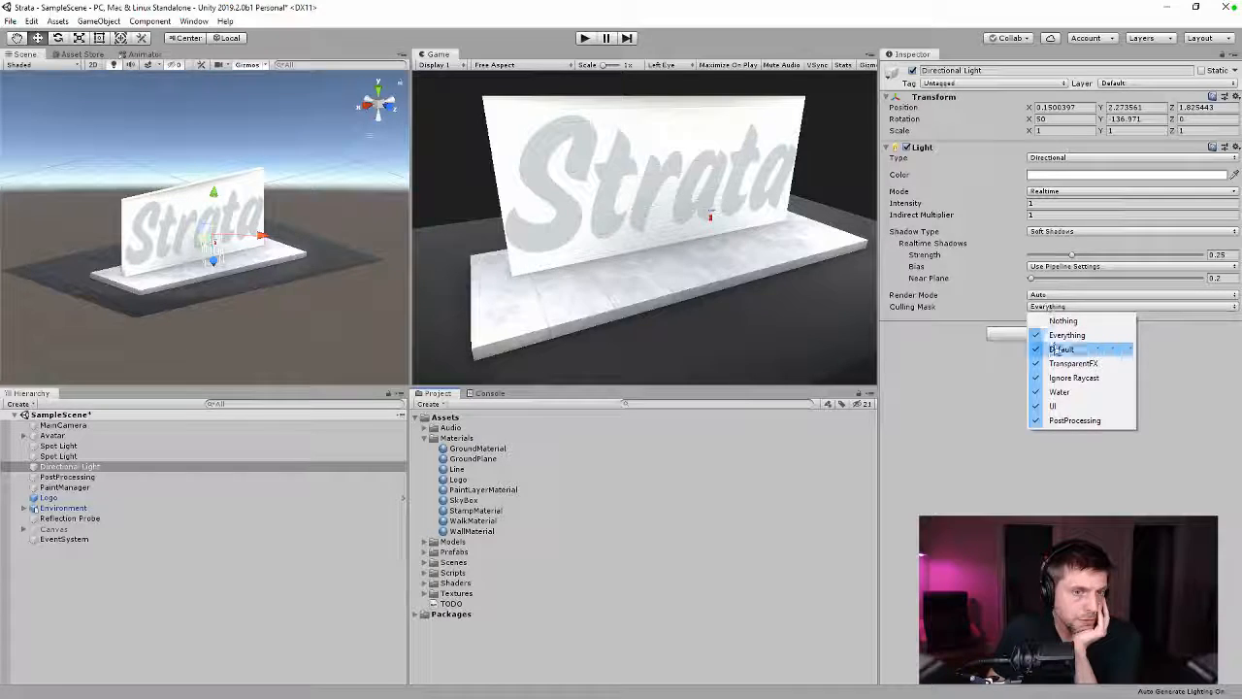
left_click(1058, 351)
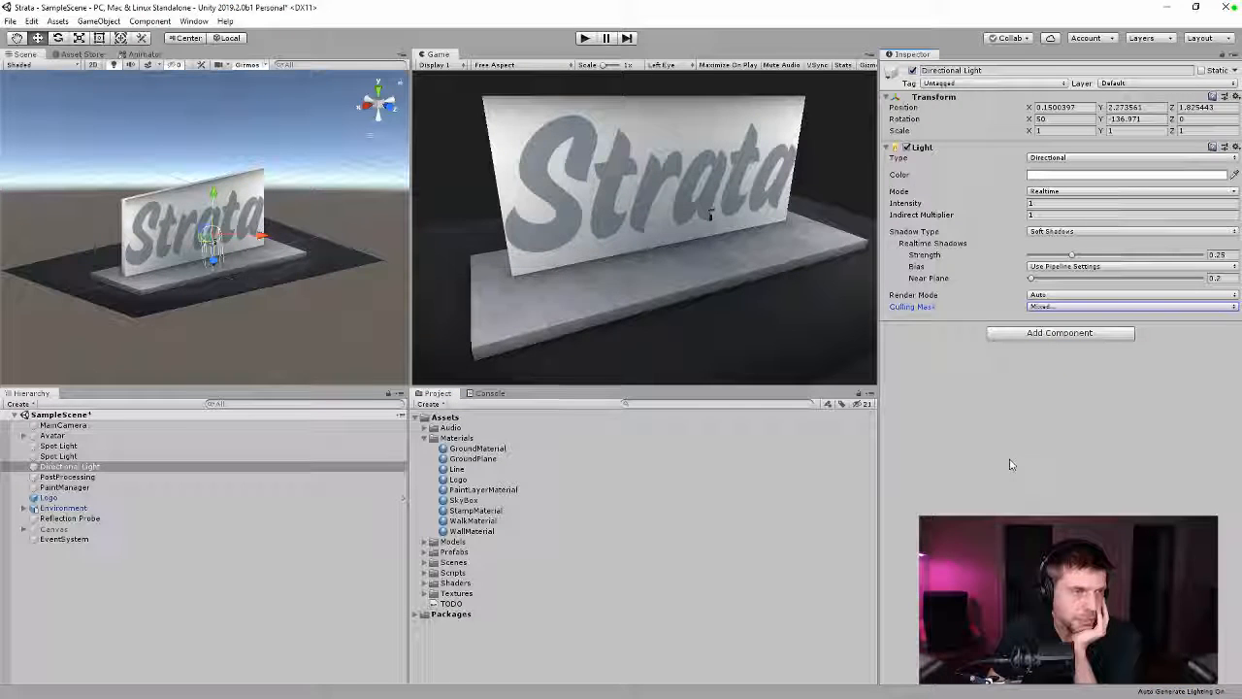
left_click(1056, 306)
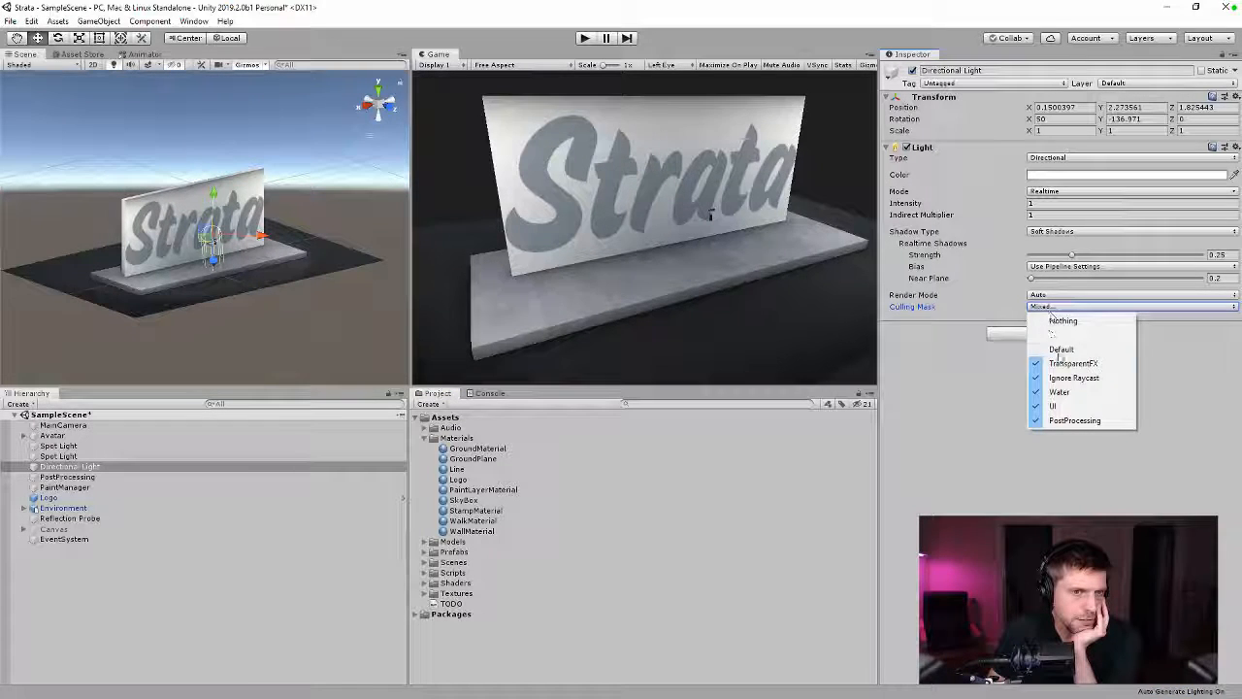
left_click(1058, 351)
left_click(1053, 306)
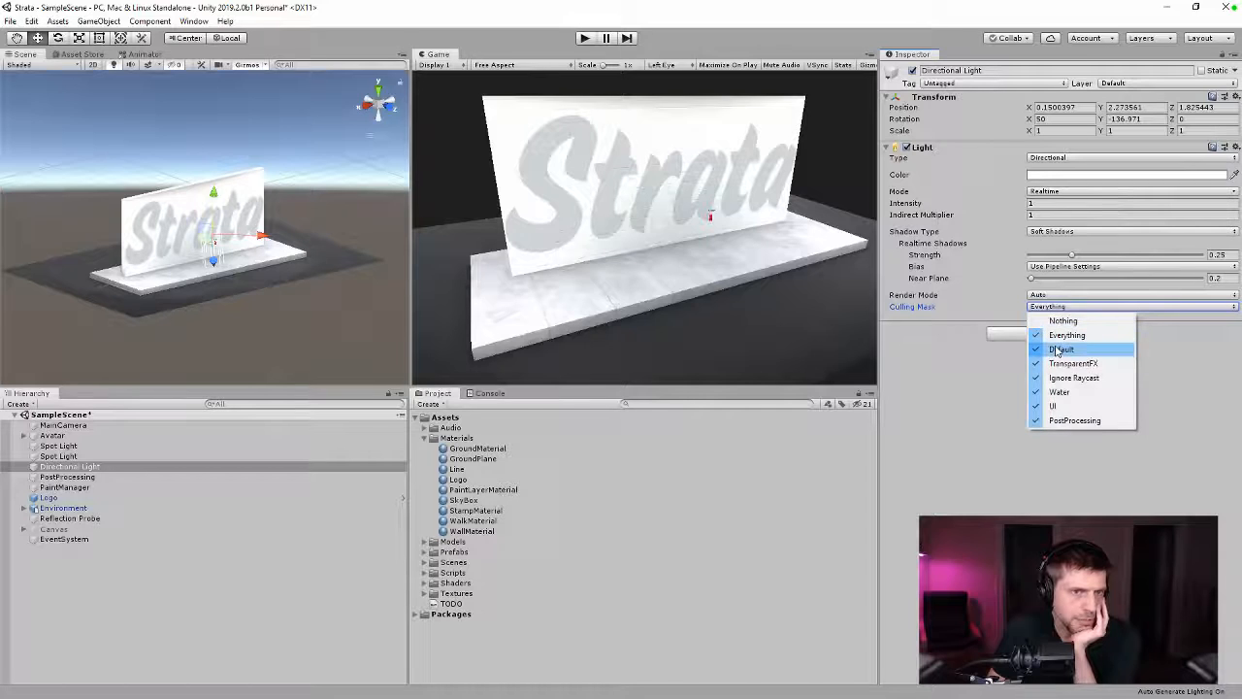
left_click(1058, 351)
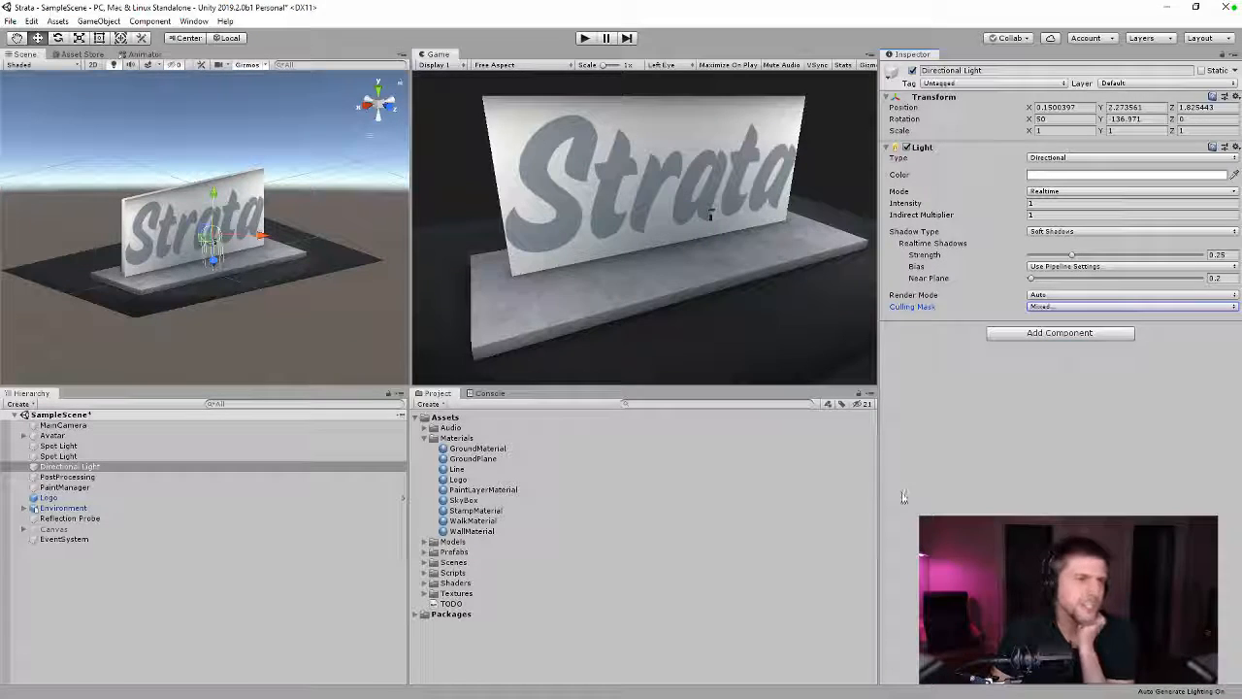
Step: Disable the PostProcessing object and inspect the camera settings of MainCamera and the Avatar's VRCamera
left_click(68, 477)
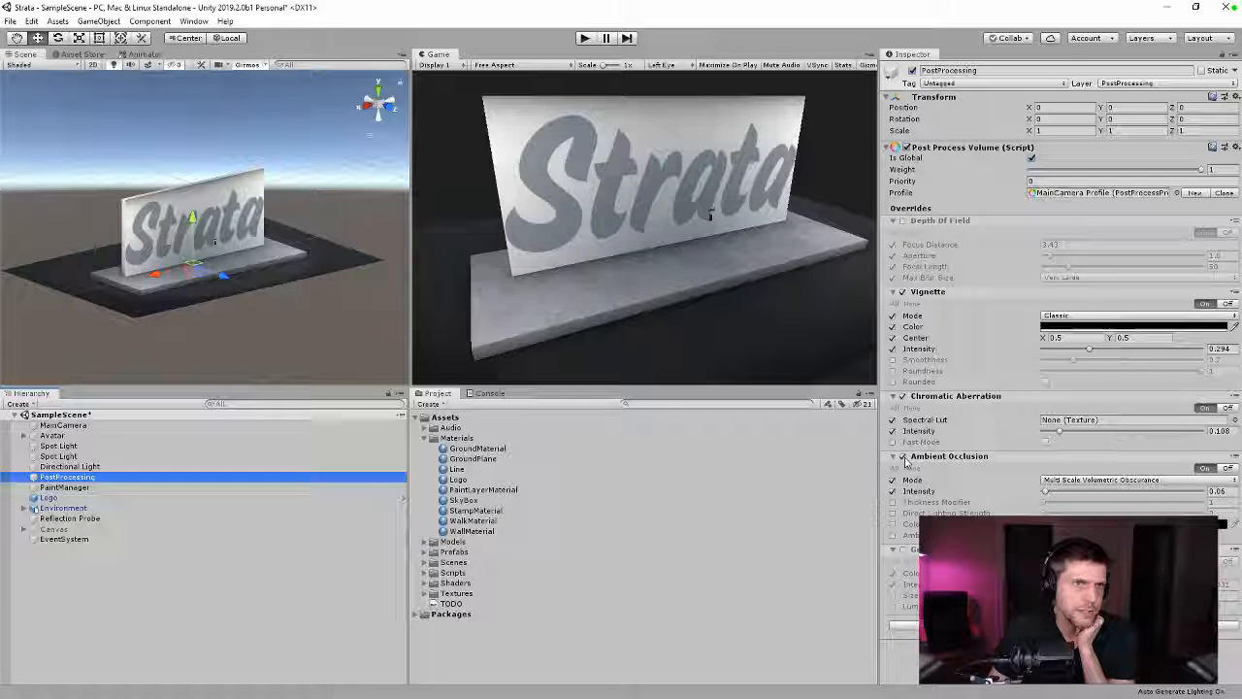
left_click(912, 72)
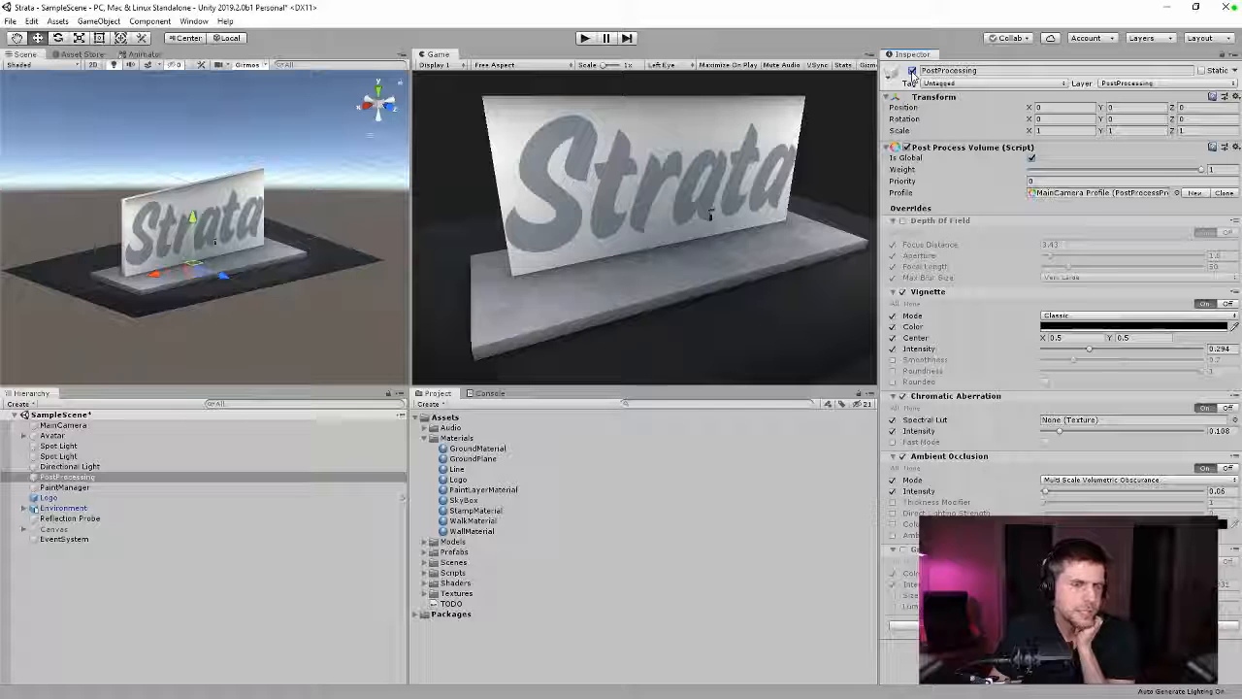
left_click(83, 427)
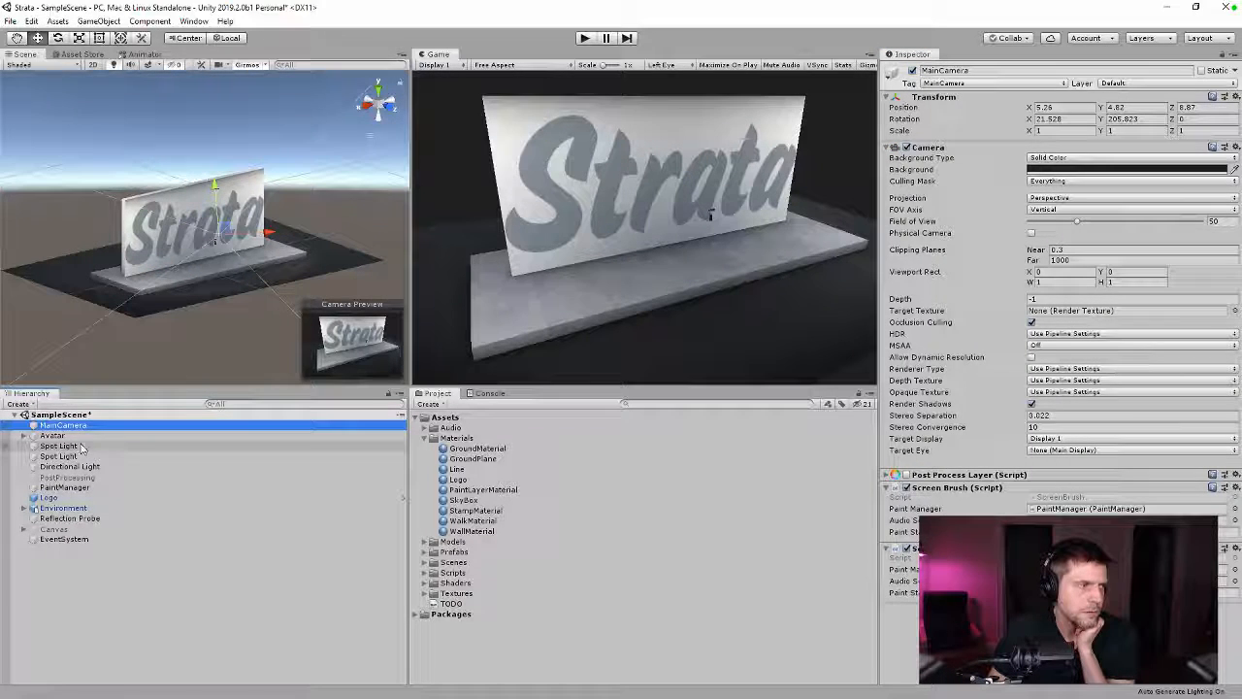
left_click(53, 435)
left_click(24, 435)
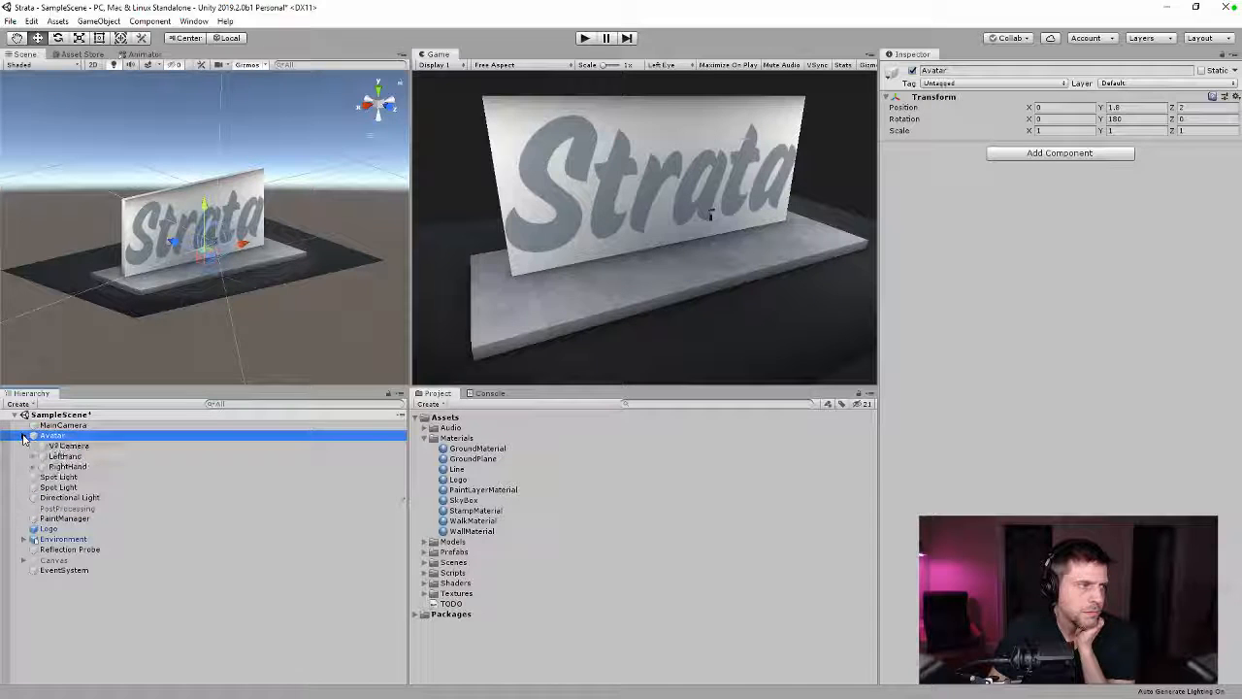
left_click(58, 446)
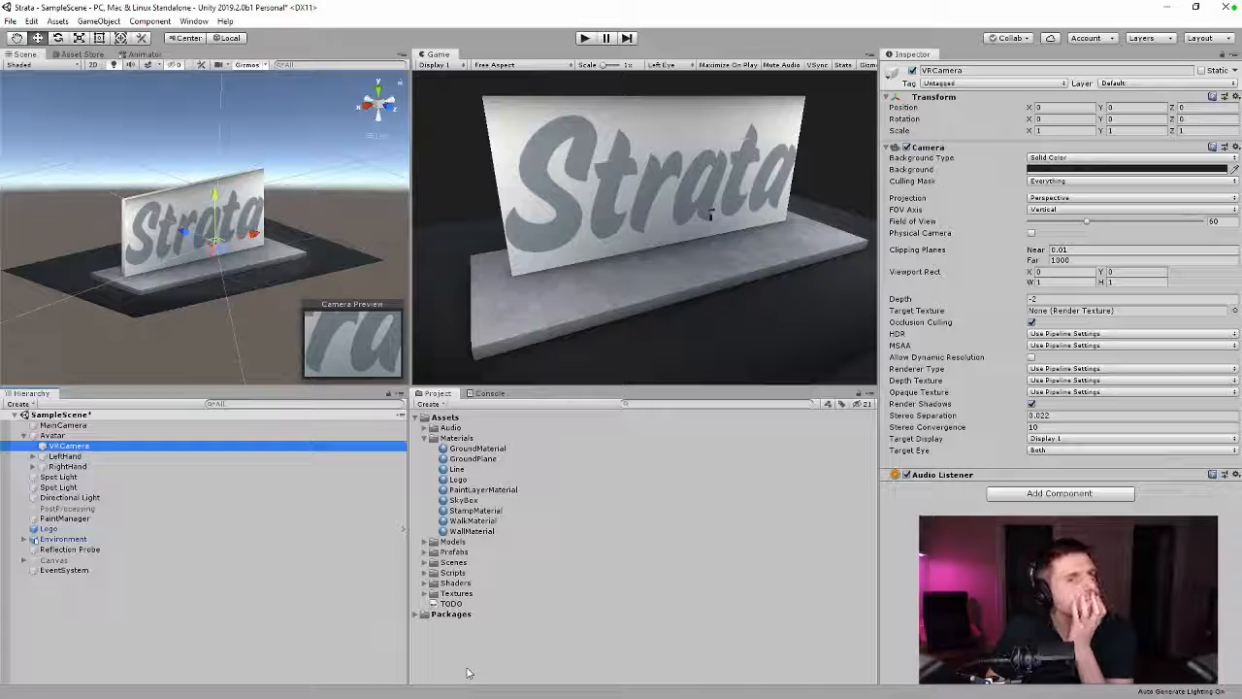
Step: Try Everything for the Directional Light's Culling Mask, clear it to Nothing and include only the Default layer
key("Down")
key("Down")
key("Down")
key("Down")
key("Down")
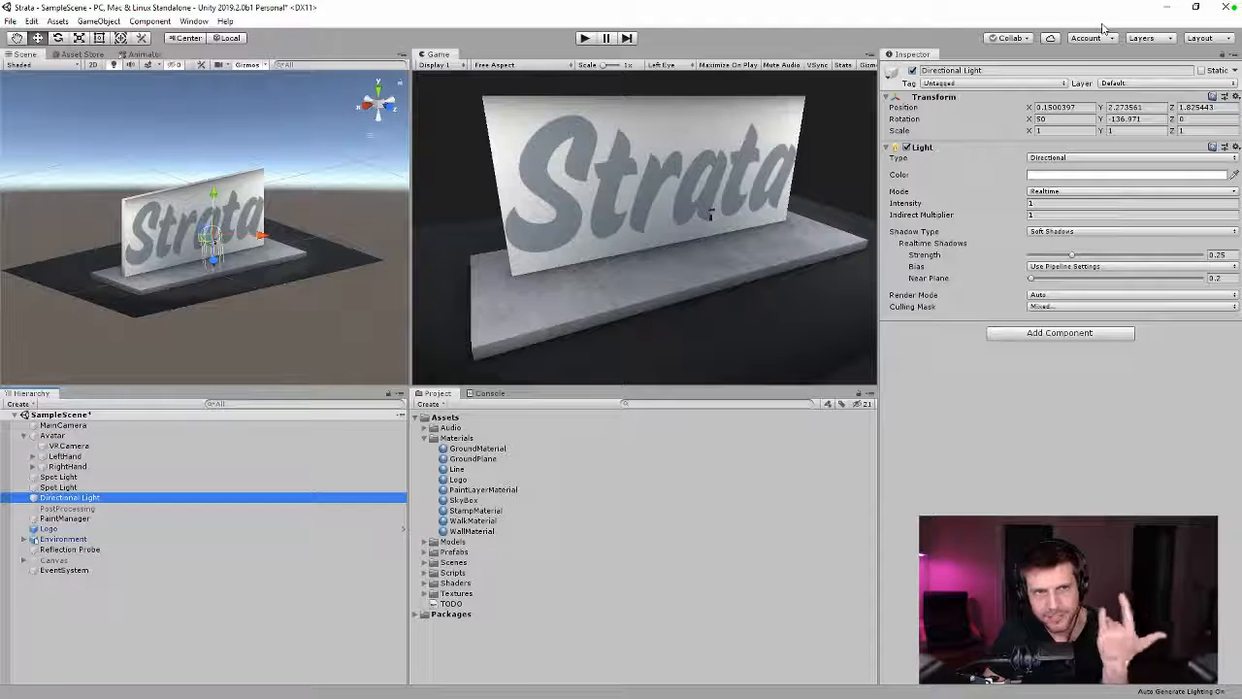
left_click(1054, 306)
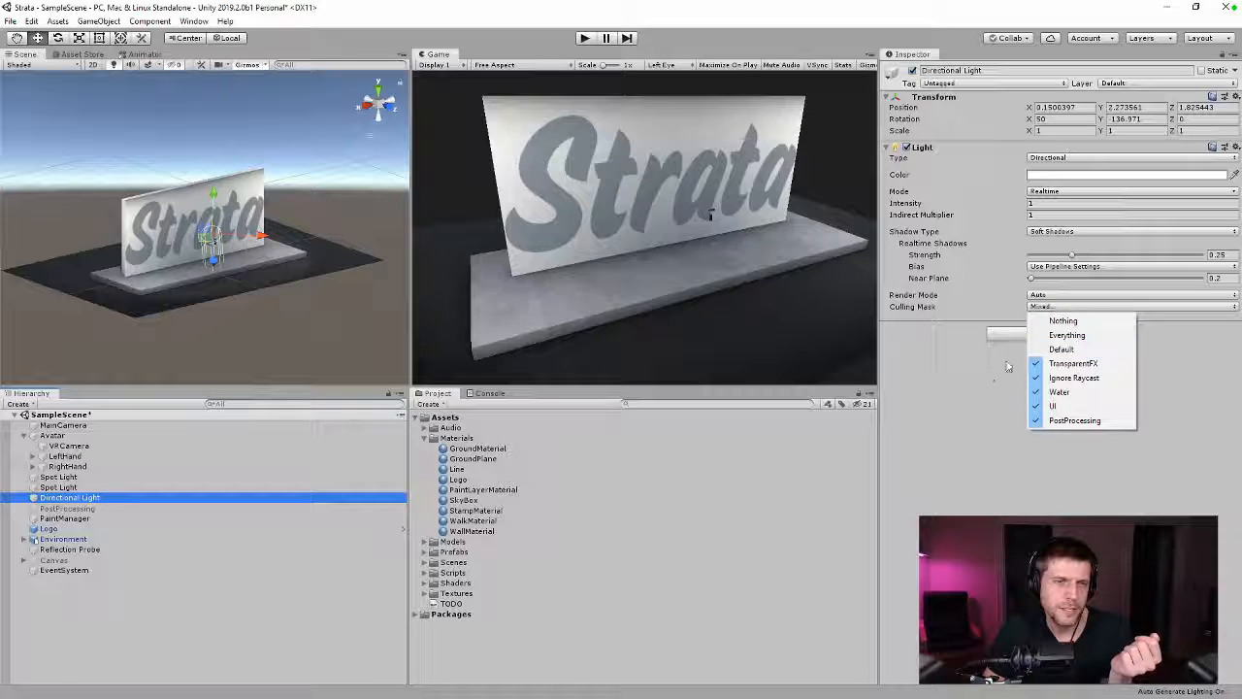
left_click(1066, 335)
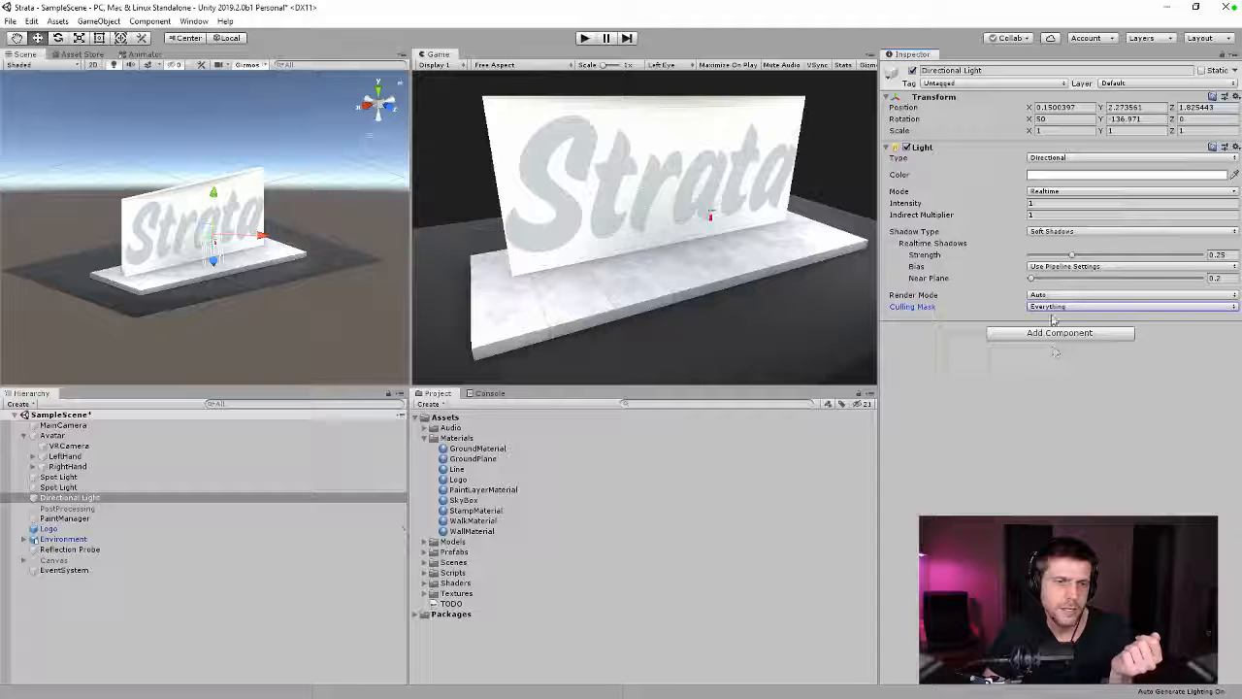
left_click(1051, 307)
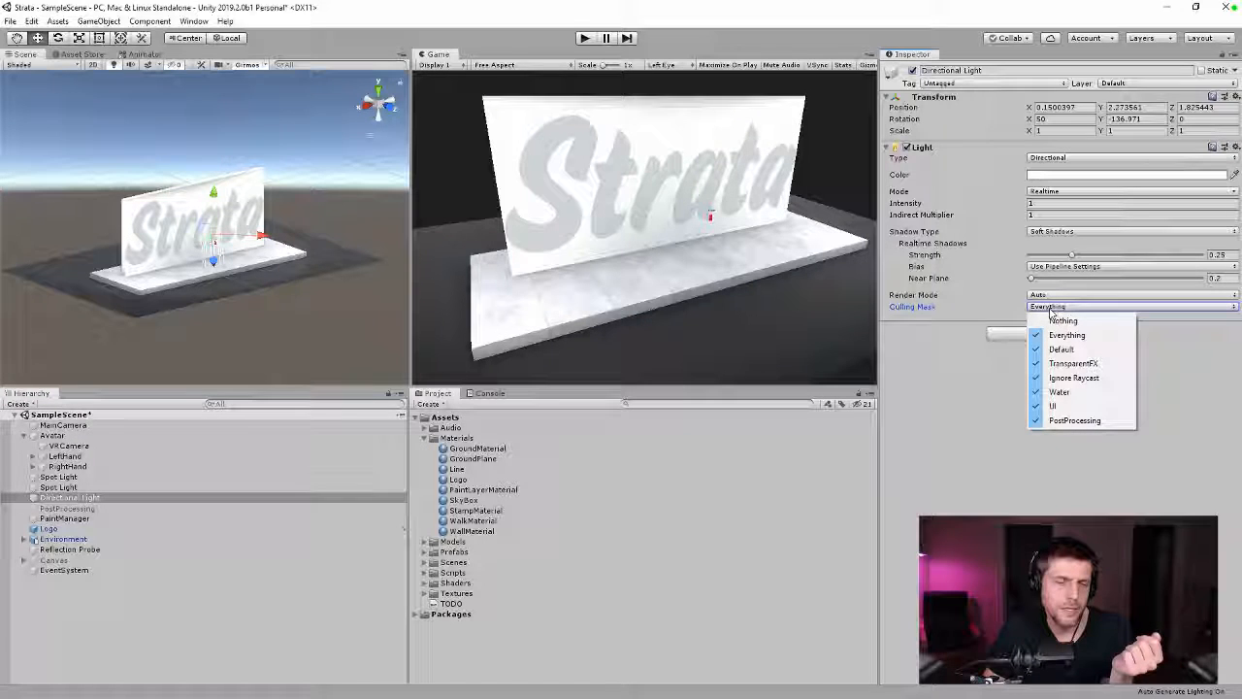
left_click(1065, 335)
left_click(1051, 307)
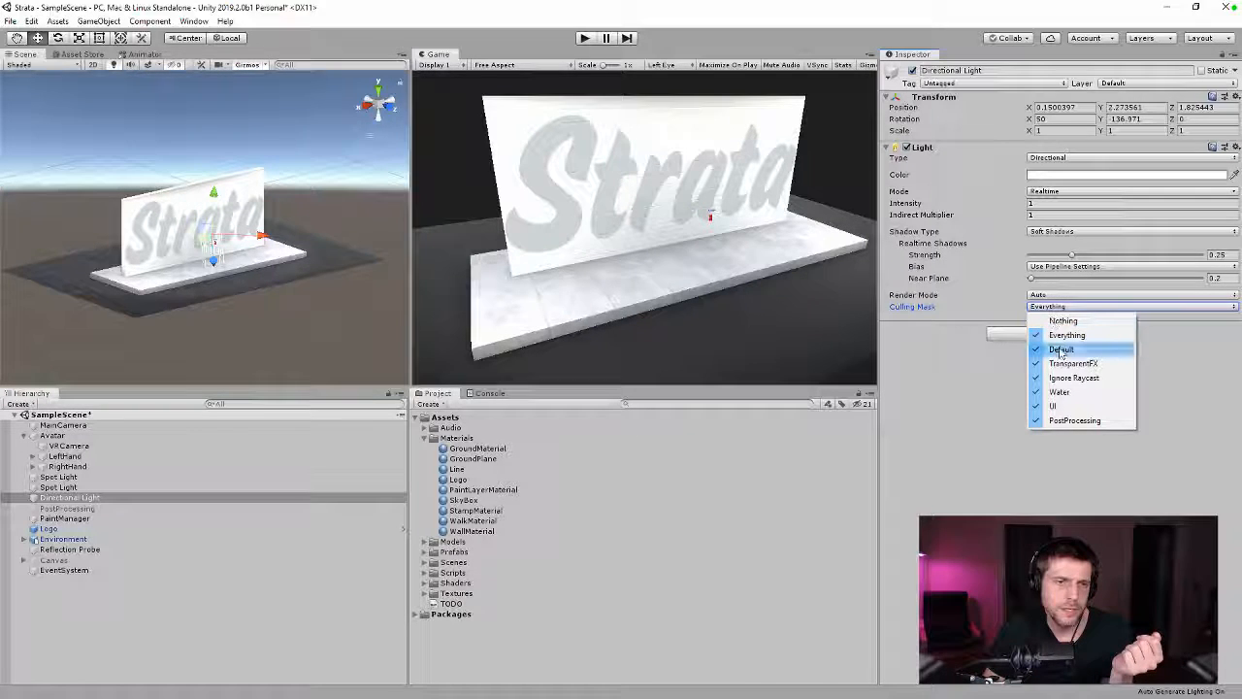
left_click(1062, 320)
left_click(1053, 307)
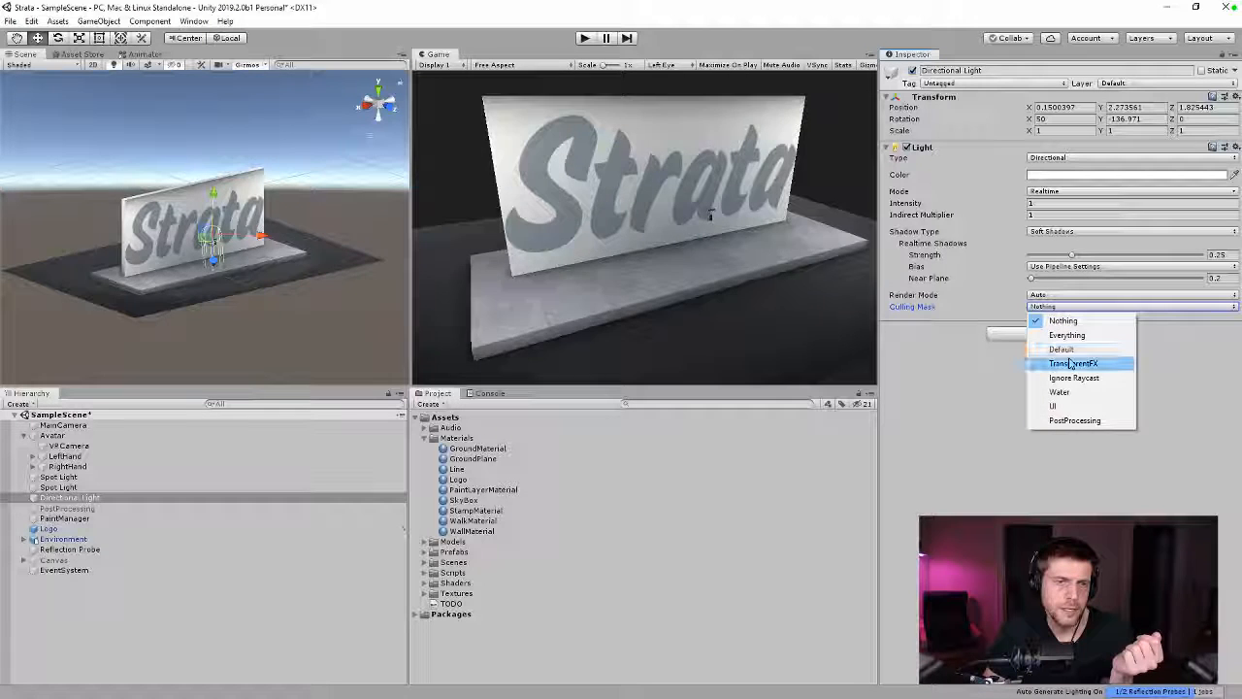
left_click(1062, 350)
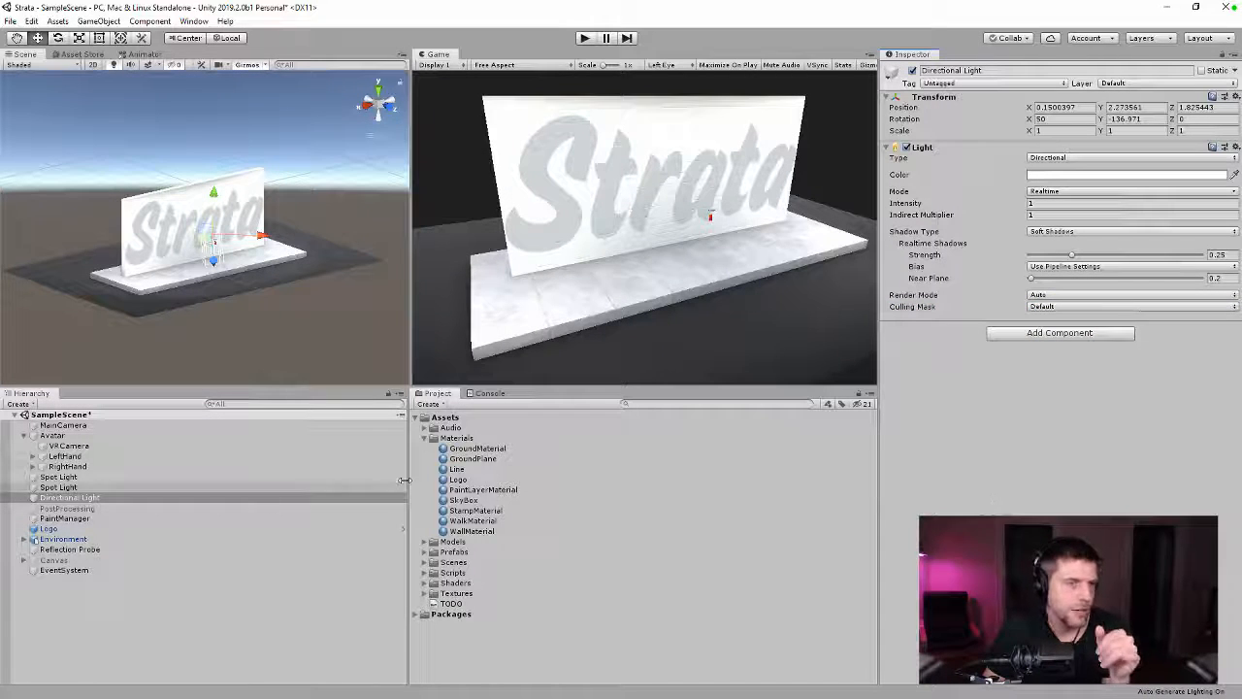
Step: Add a new user layer named Environment as User Layer 9 in the project's Tags & Layers settings
left_click(1234, 56)
left_click(1234, 56)
left_click(1234, 57)
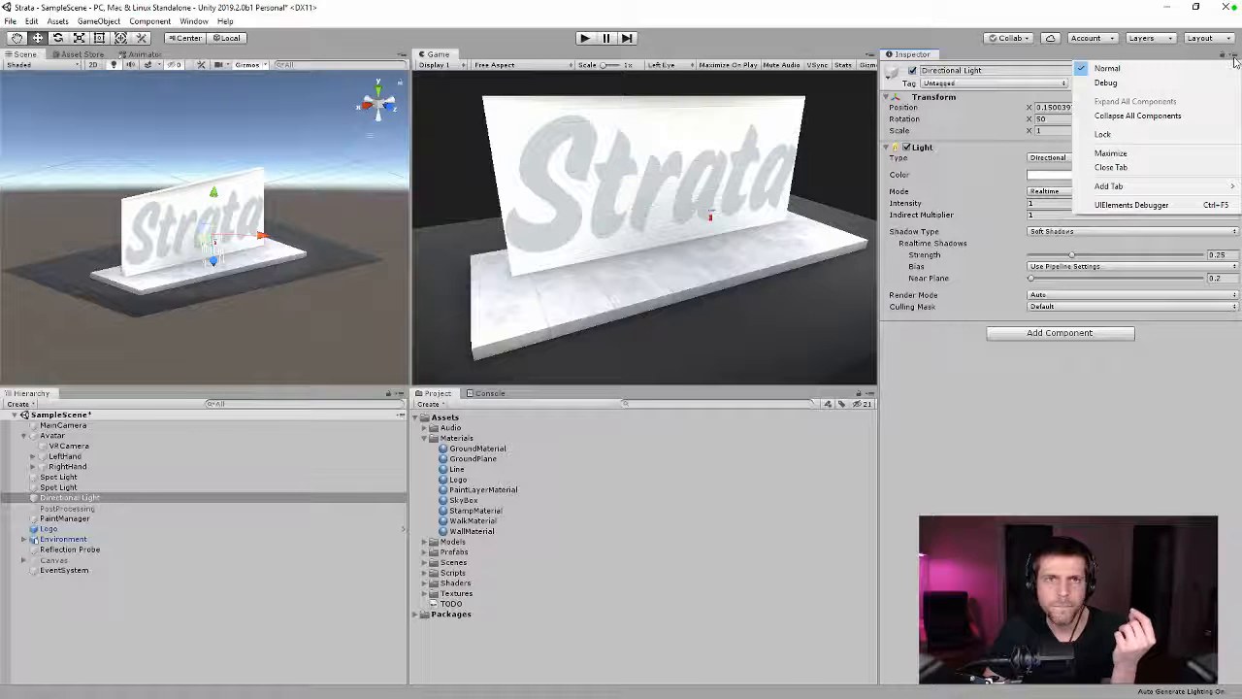
left_click(1150, 37)
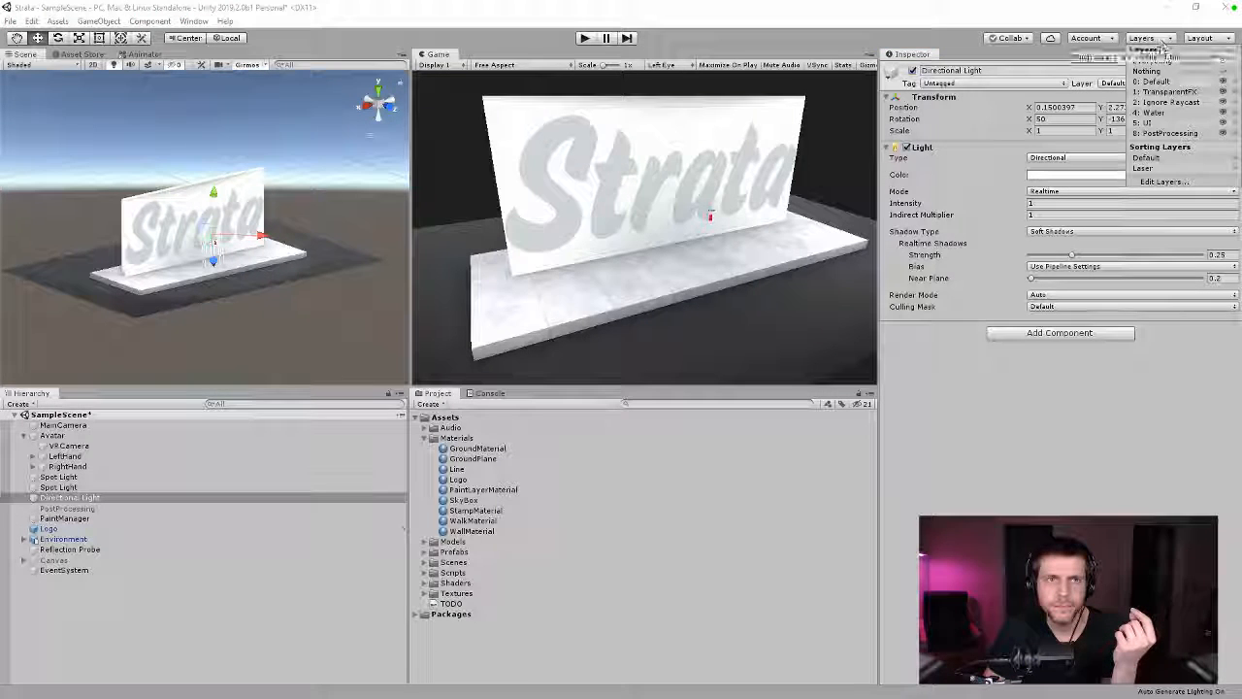
left_click(1160, 181)
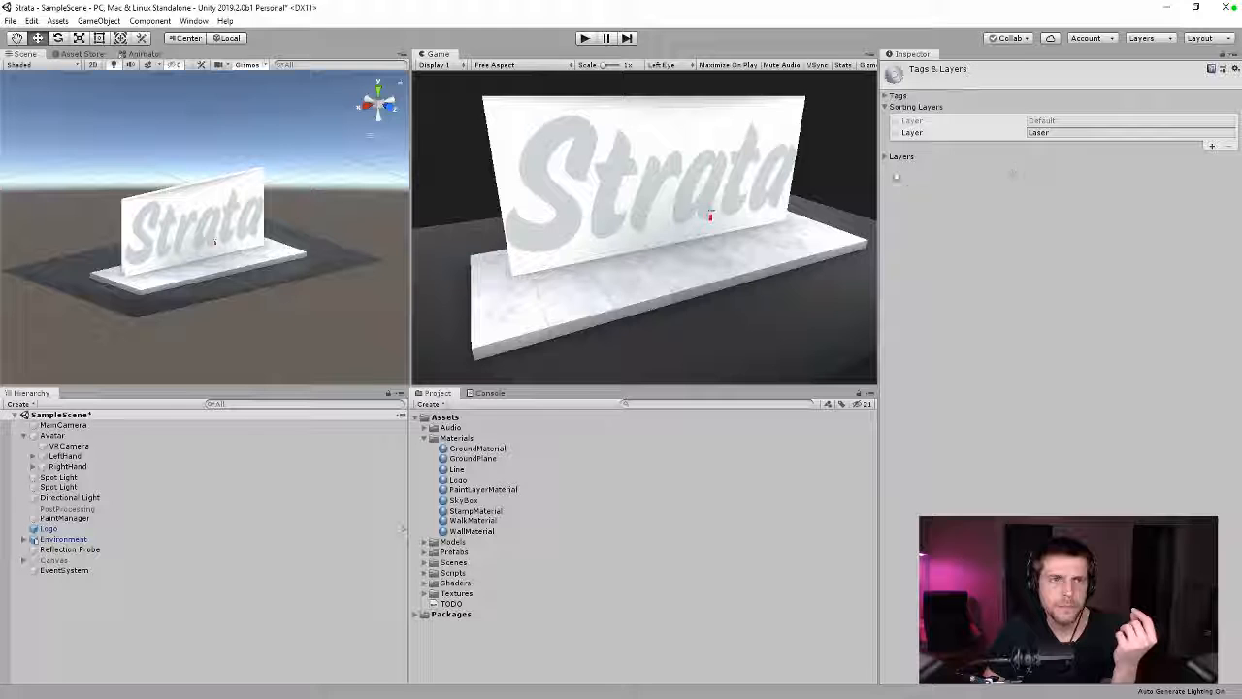
left_click(888, 157)
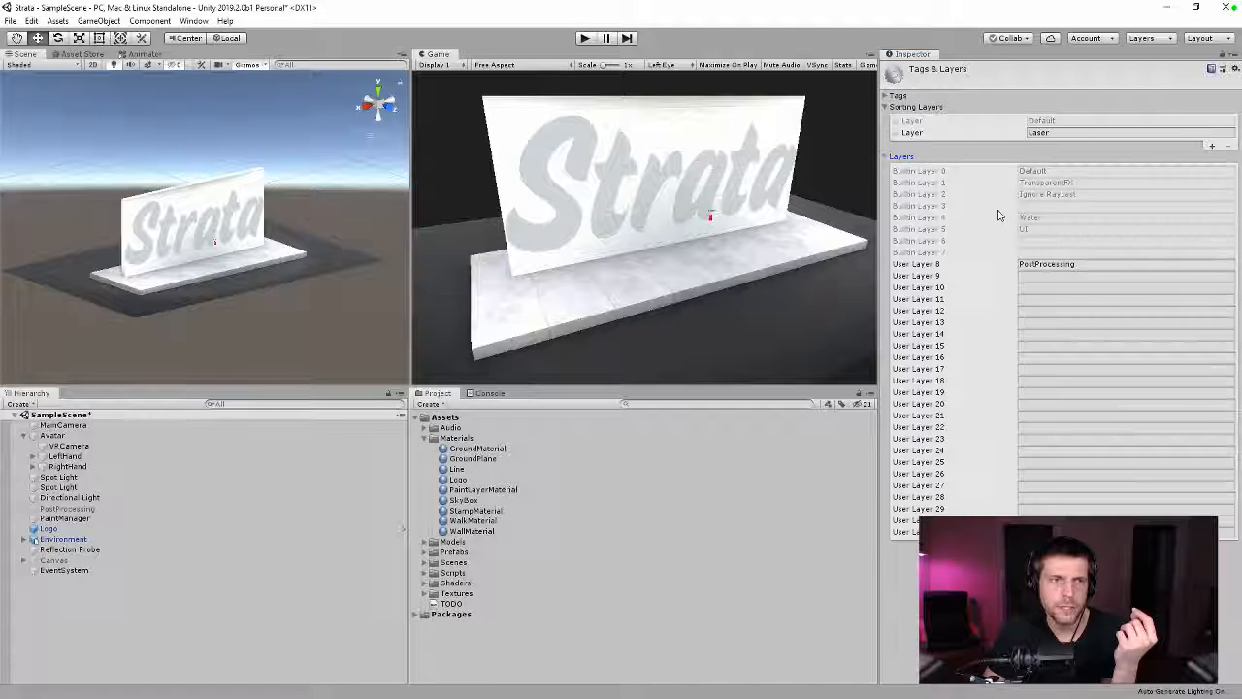
left_click(1050, 275)
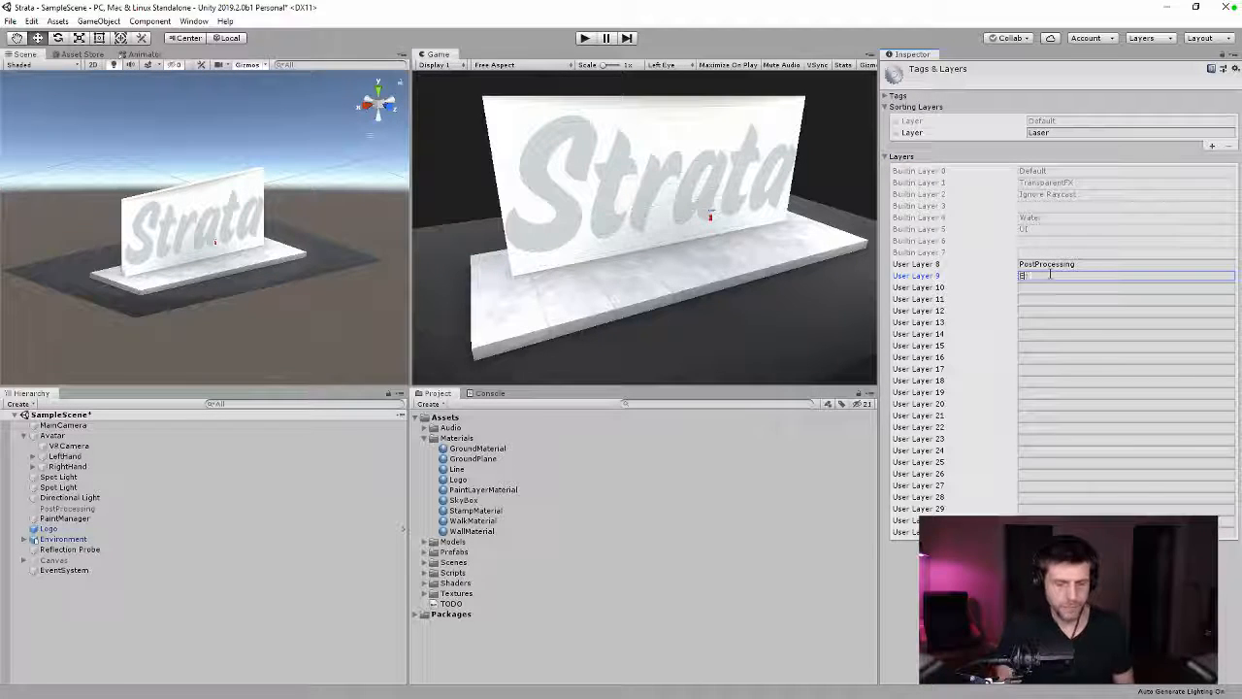
key("Return")
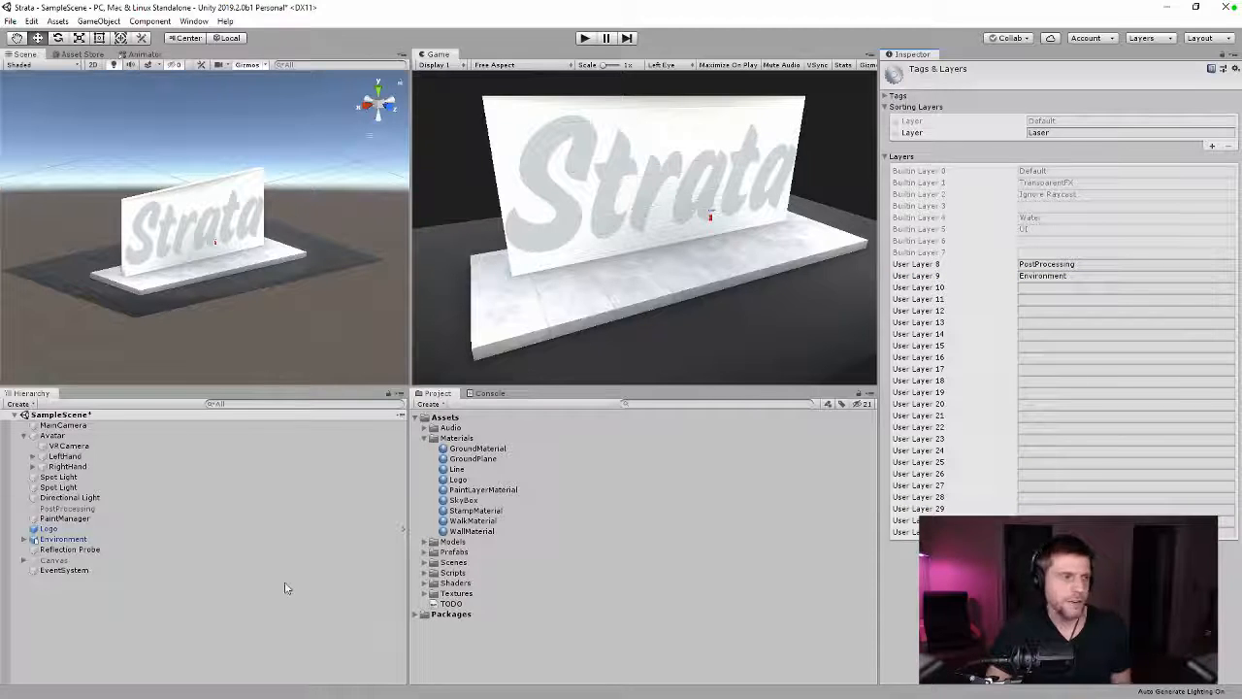
Step: Assign the Environment object and all its child objects to the Environment layer
left_click(47, 540)
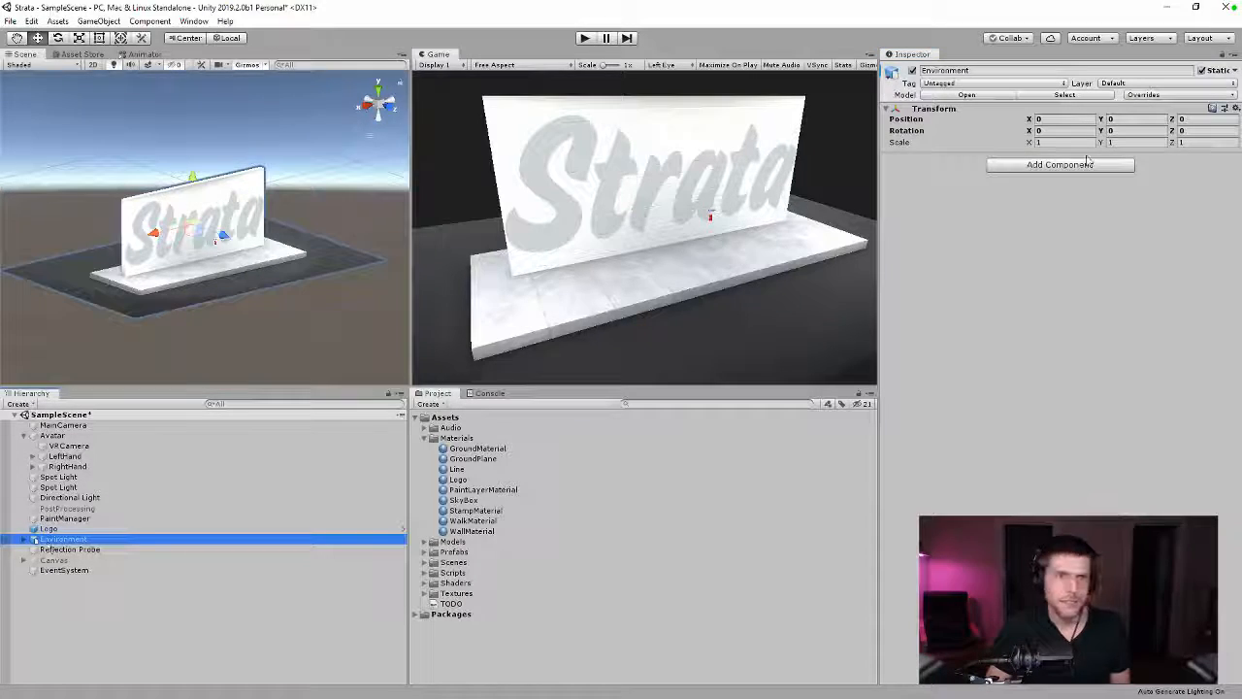
left_click(1153, 97)
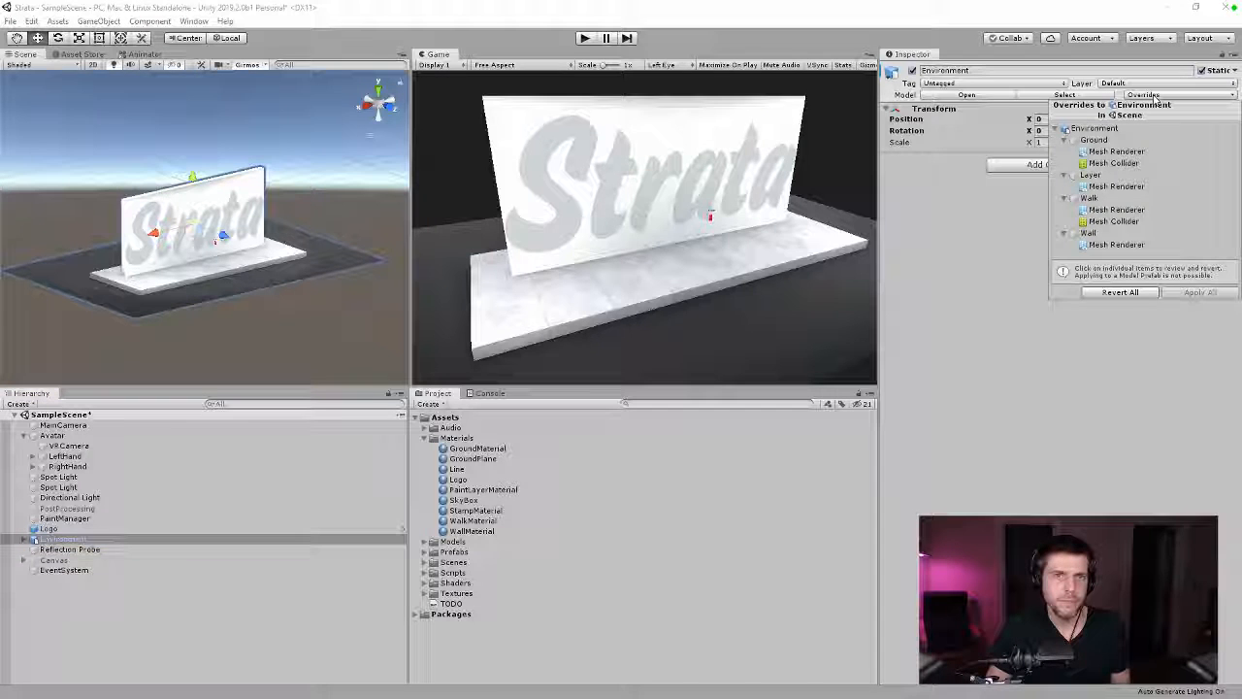
left_click(937, 330)
left_click(1157, 39)
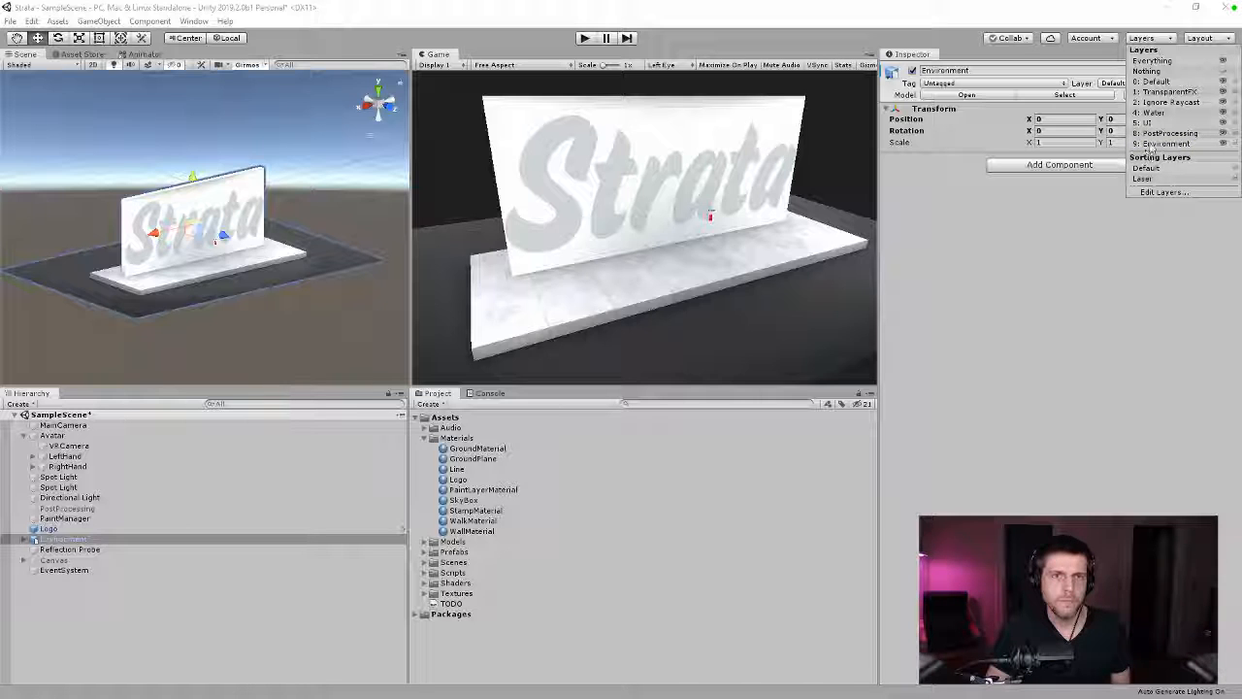
key("Escape")
left_click(1128, 84)
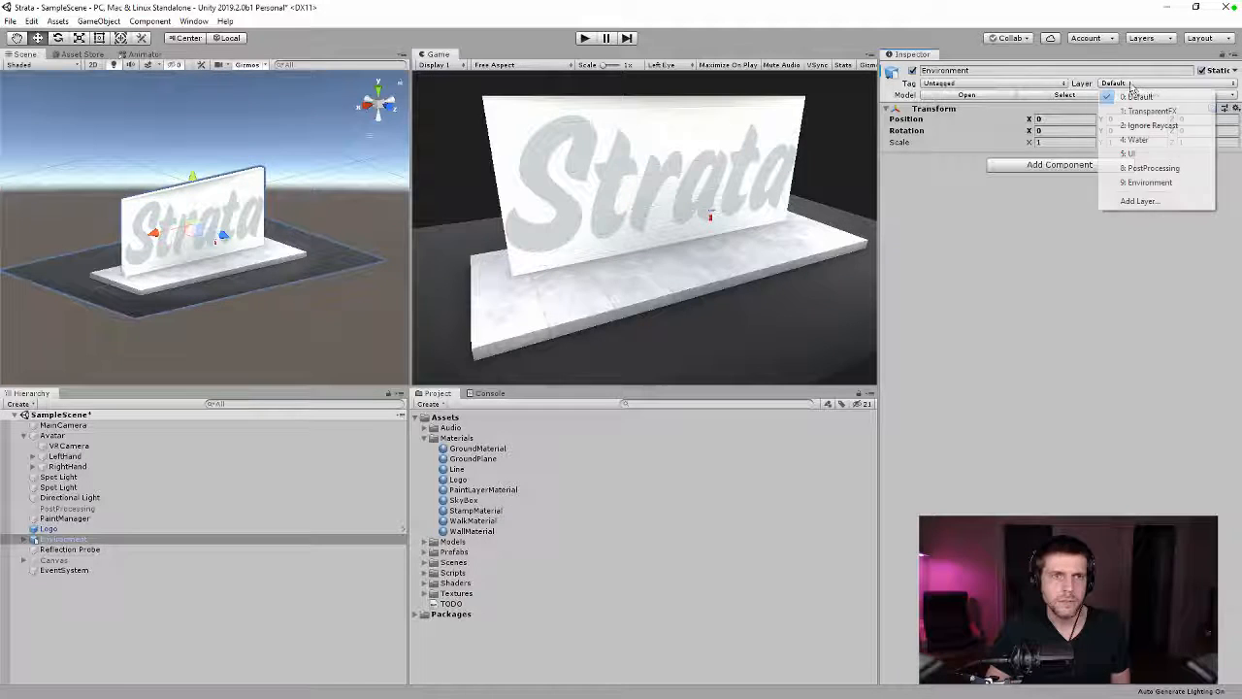
left_click(1149, 183)
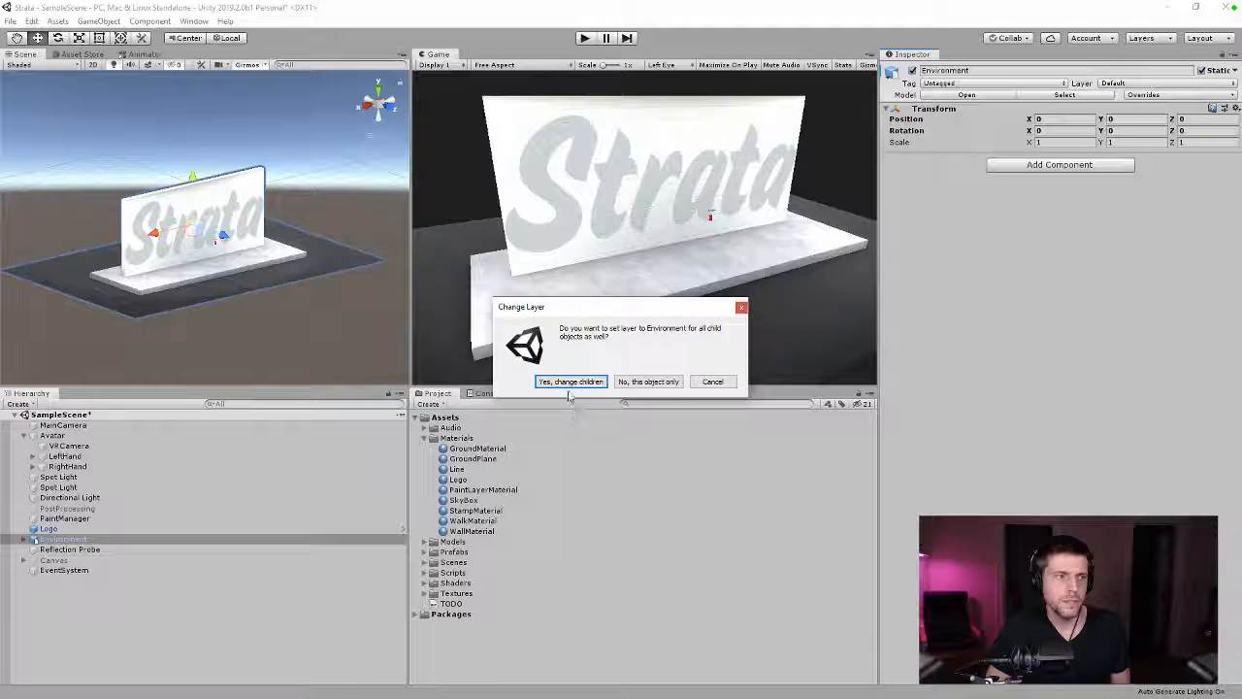
left_click(571, 381)
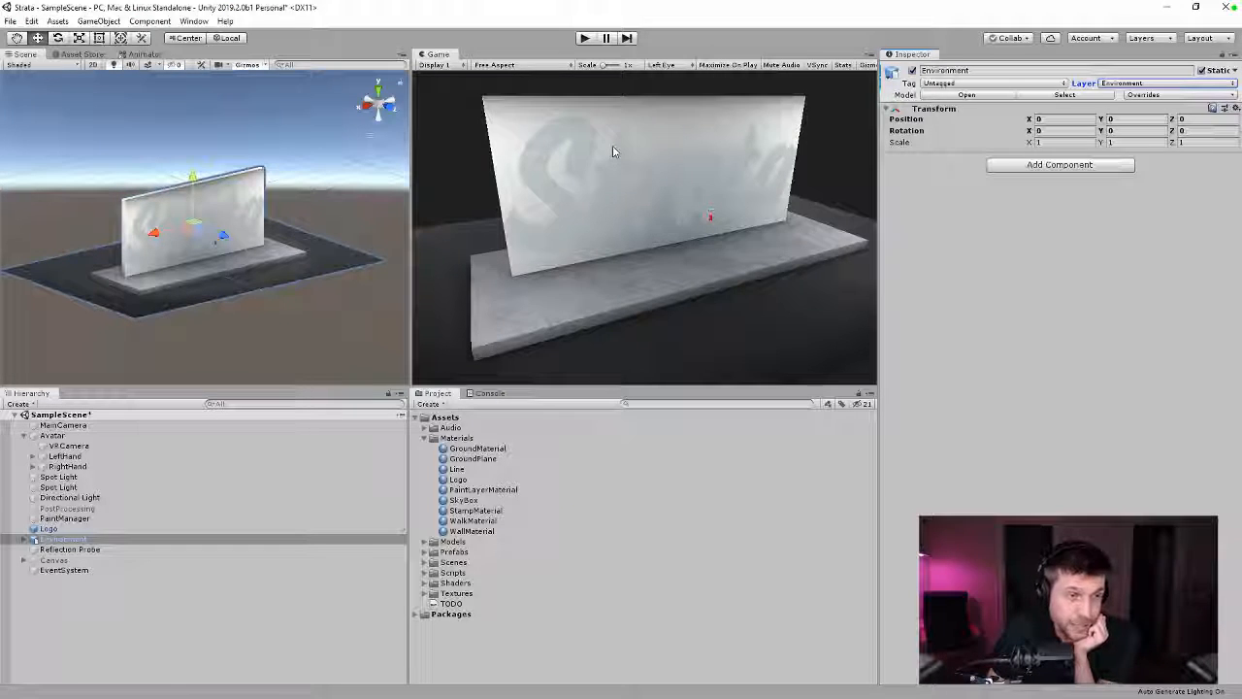
Step: Disable the Directional Light and set the Mode of both spot lights to Mixed
left_click_drag(81, 480, 92, 506)
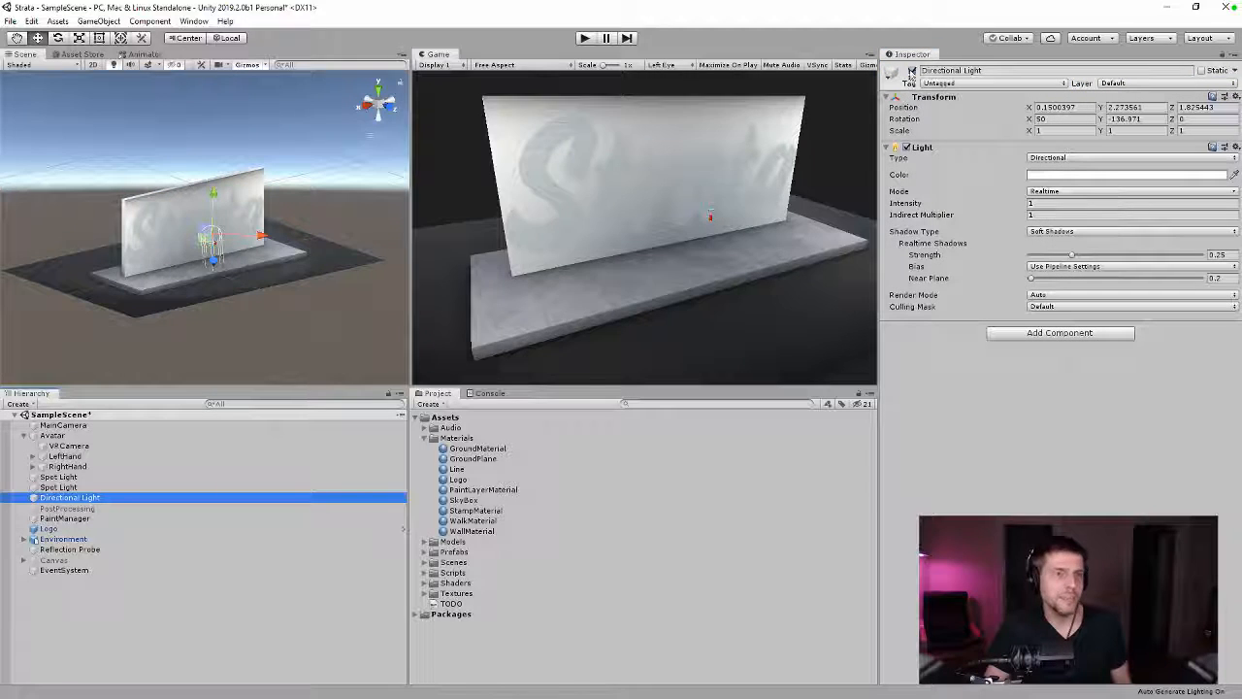
left_click(912, 71)
left_click(199, 477)
left_click(199, 487, "shift")
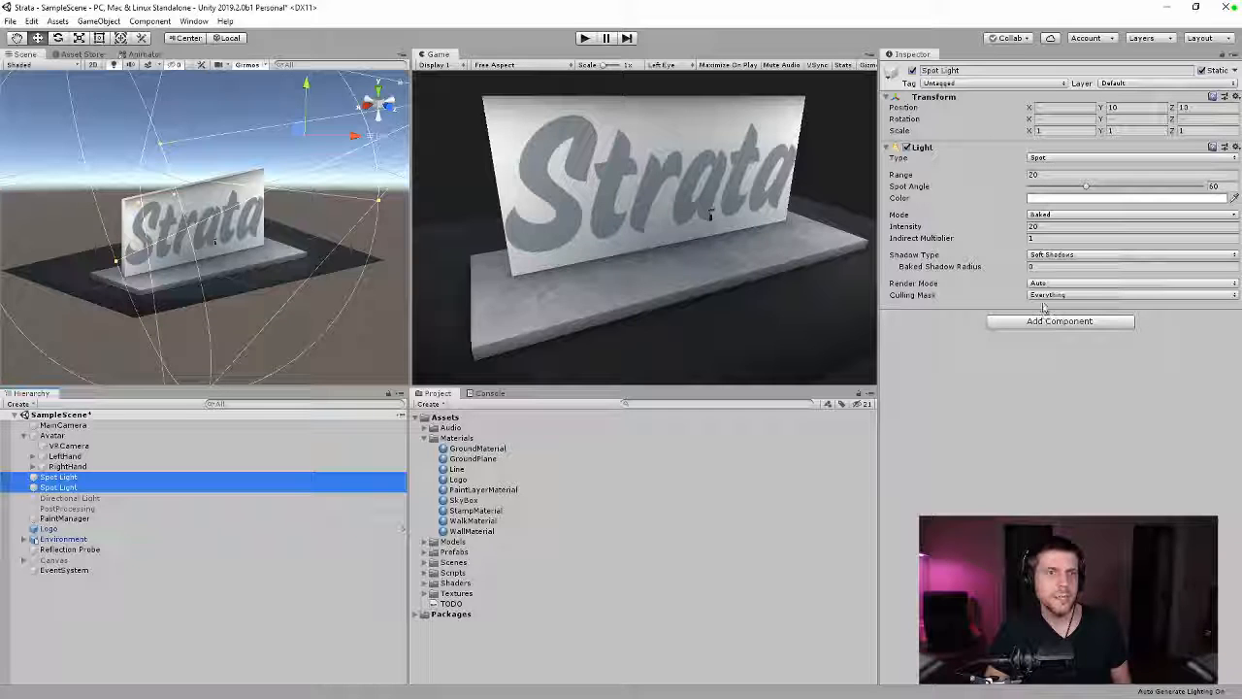
left_click(1041, 215)
left_click(1048, 240)
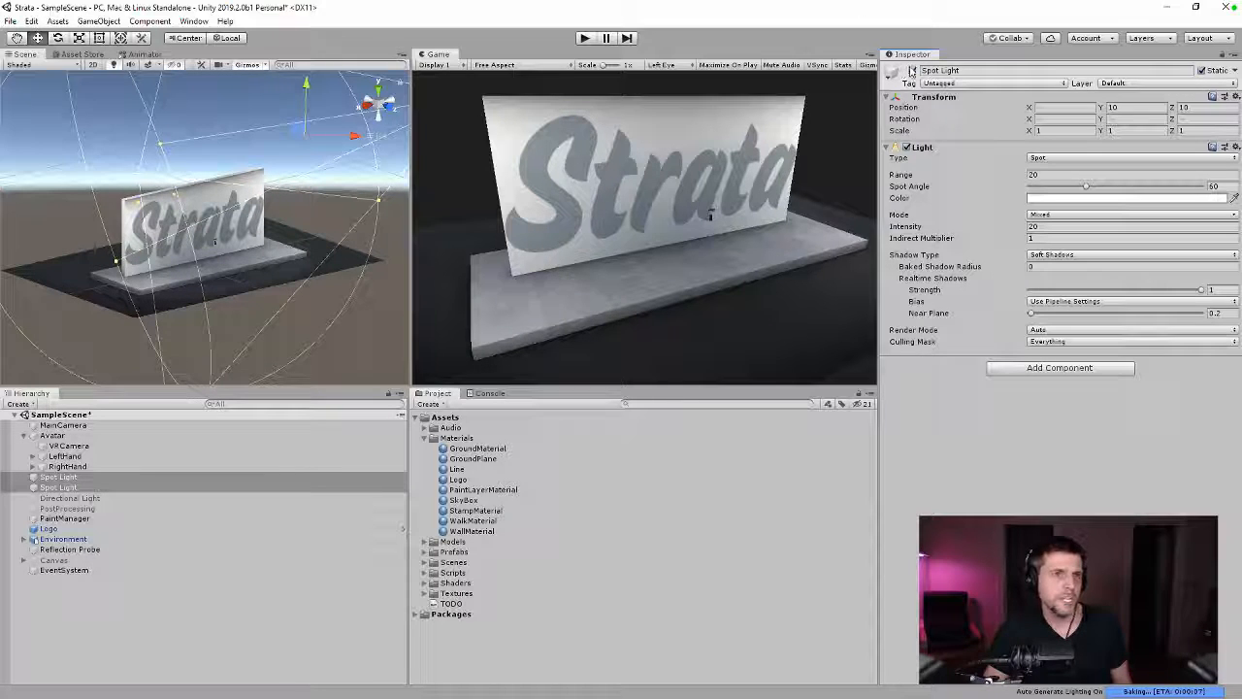
Step: Try switching both spot lights off and back on, and the Directional Light on and back off
left_click(913, 71)
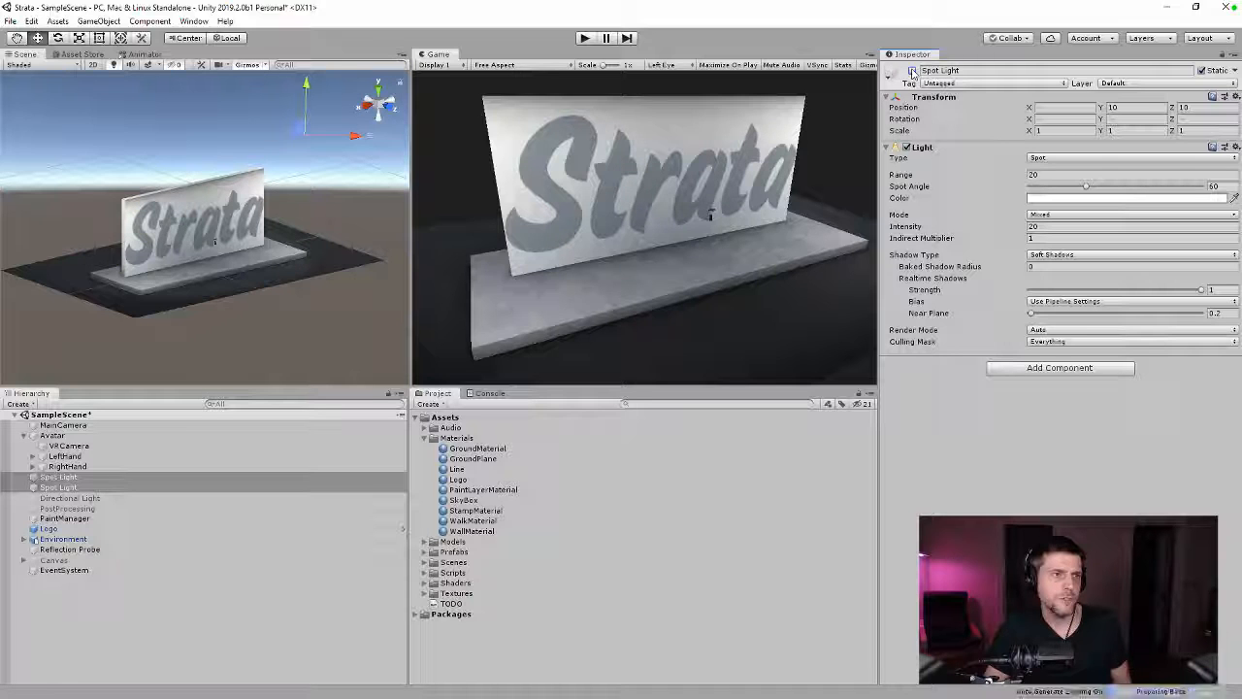
left_click(912, 71)
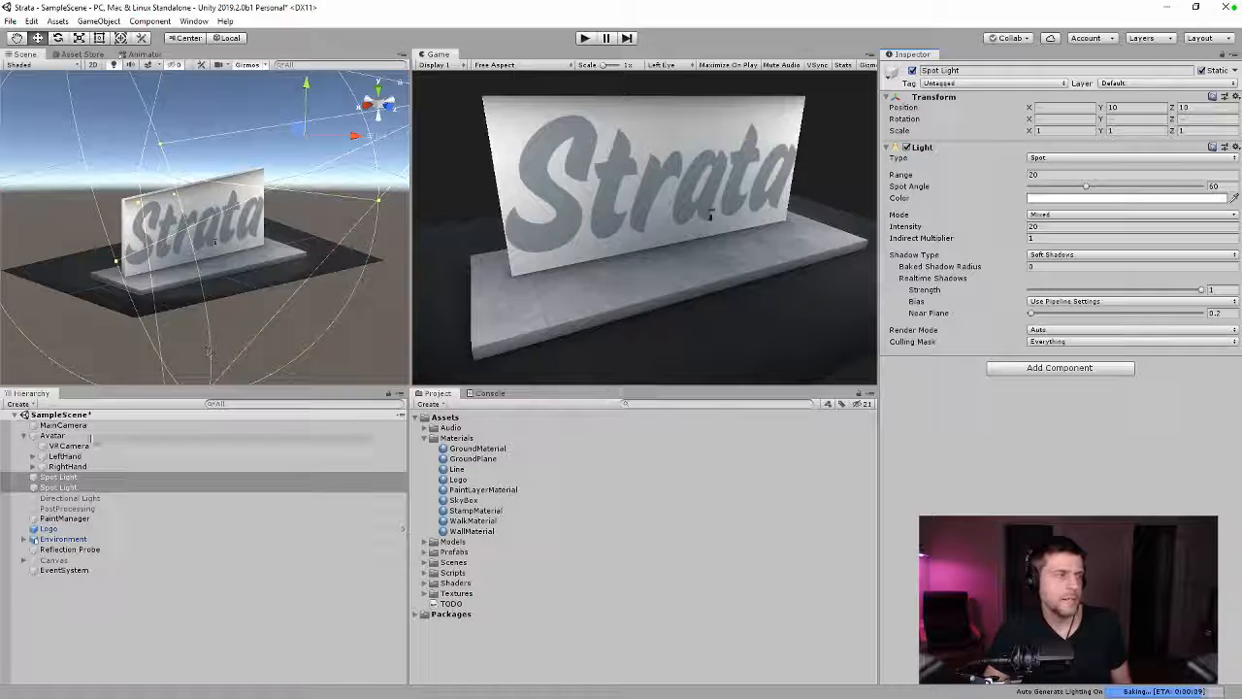
left_click(82, 499)
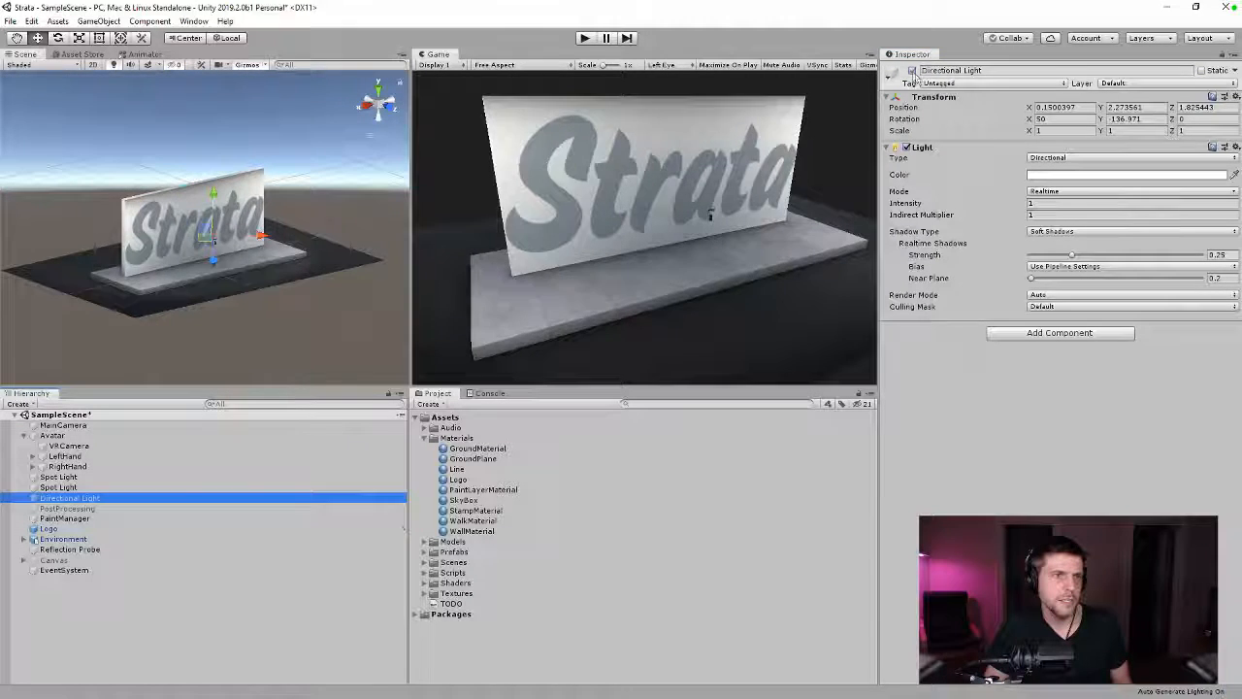
left_click(912, 71)
left_click(912, 70)
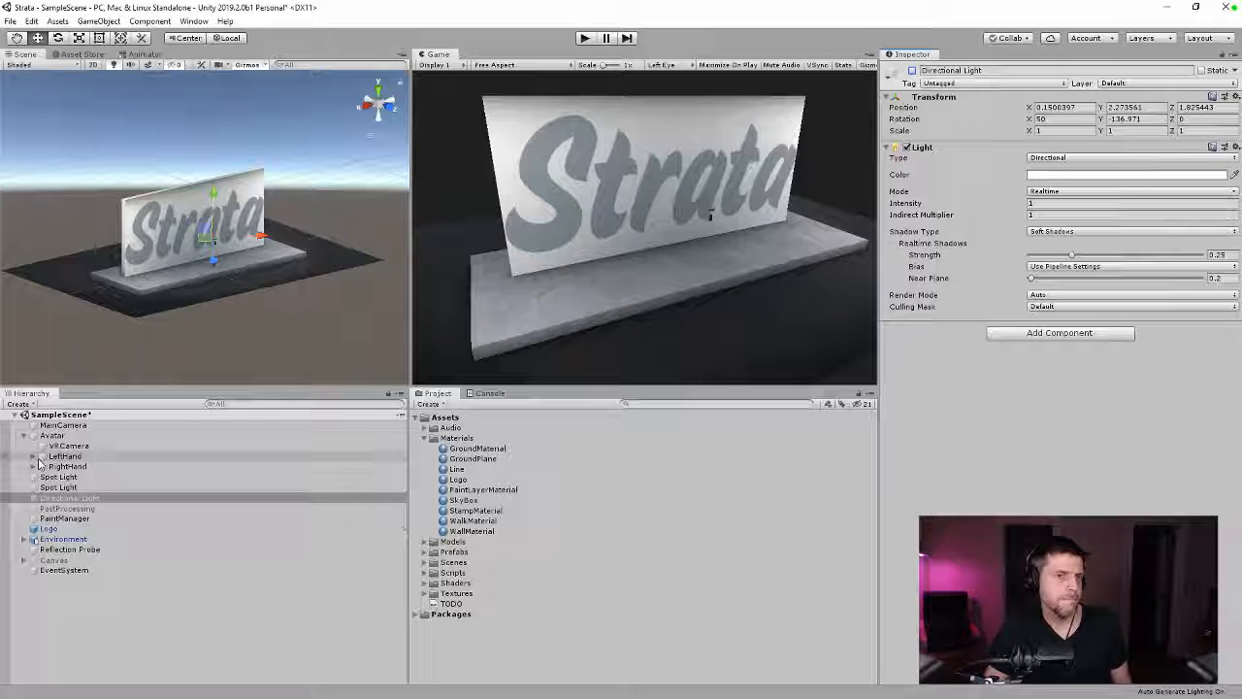
Step: Run the scene in play mode and toggle both spot lights repeatedly to check their effect on the painted wall
mouse_move(1000, 221)
left_click(66, 488)
left_click(73, 478, "shift")
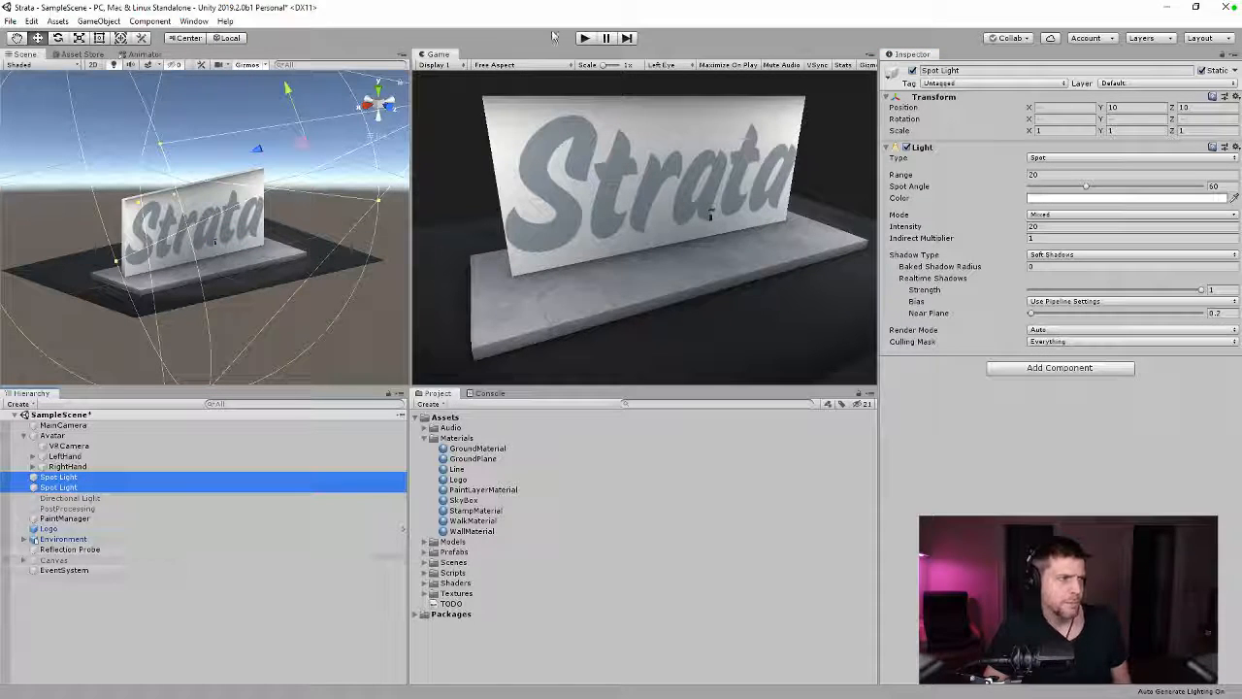
left_click(604, 38)
left_click(589, 39)
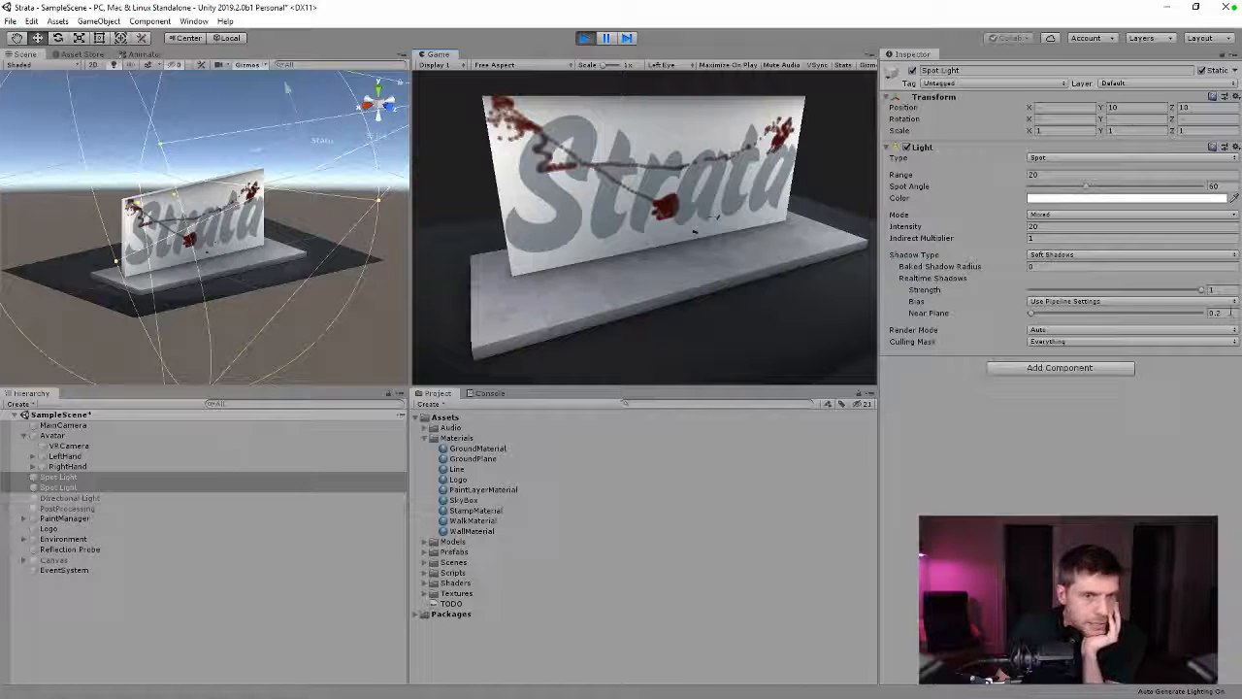
left_click(912, 71)
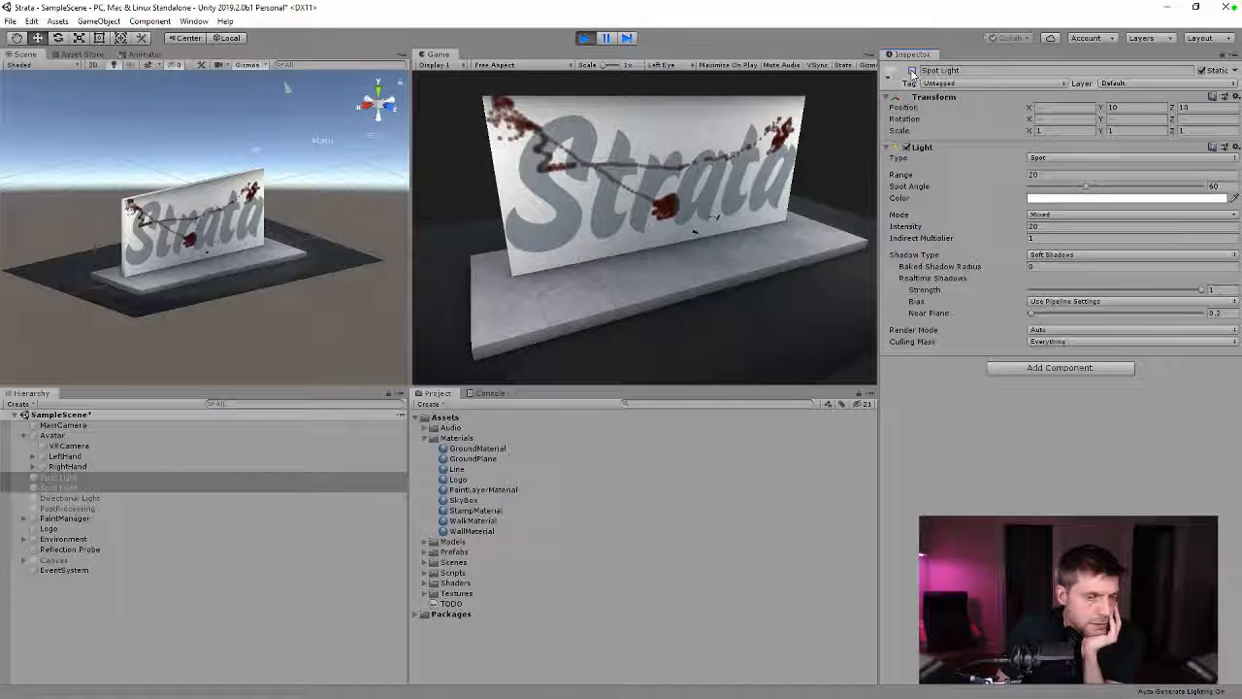
left_click(912, 71)
left_click(912, 71)
left_click(912, 71)
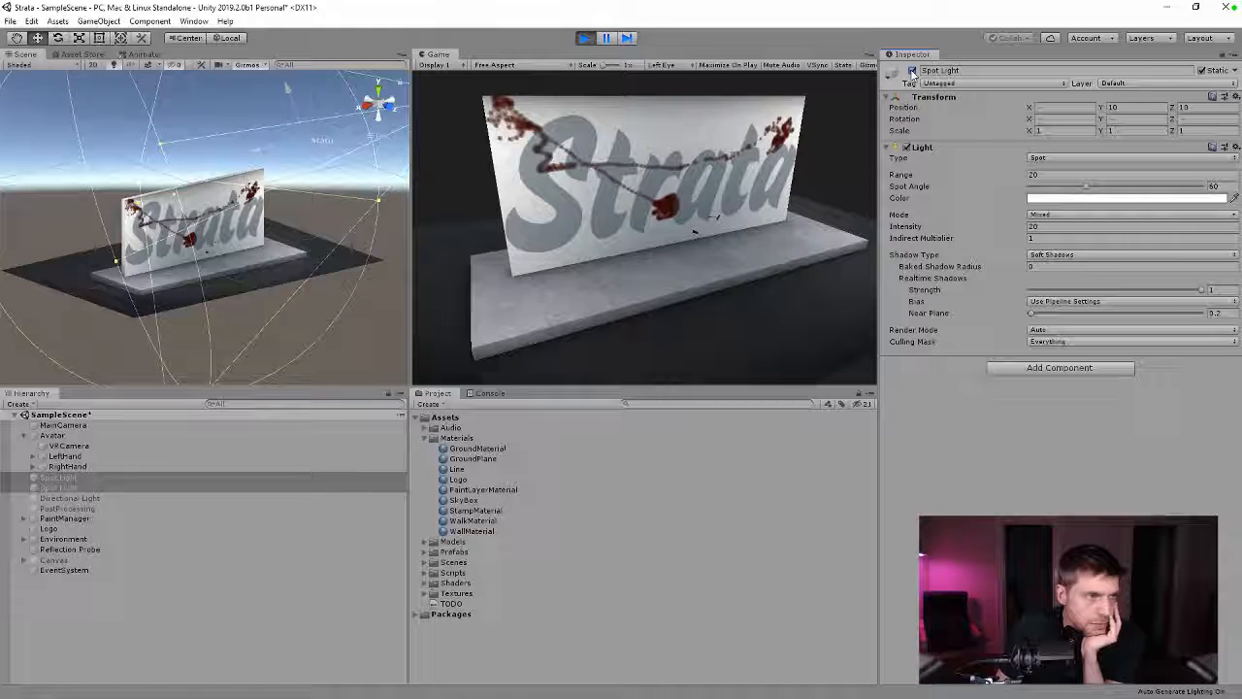
left_click(912, 71)
left_click(912, 71)
left_click(913, 71)
left_click(912, 71)
Step: Toggle the Directional Light while playing to compare the paint's appearance, and stop play mode
left_click(70, 498)
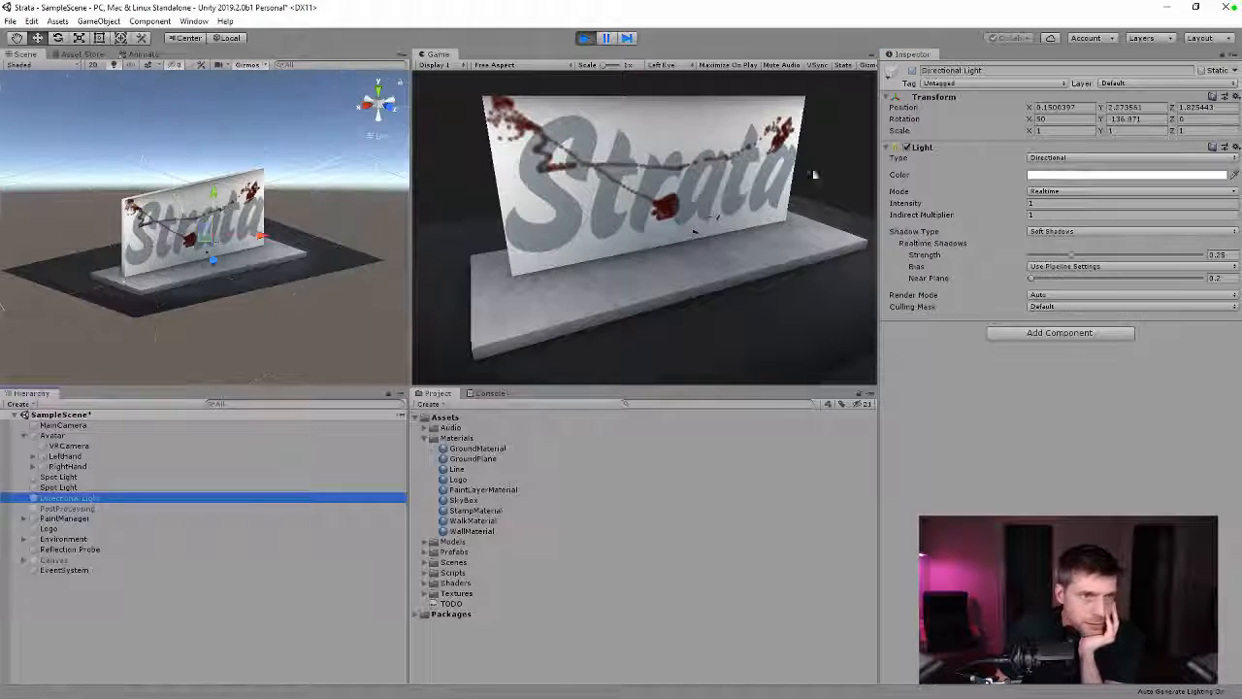
left_click(912, 71)
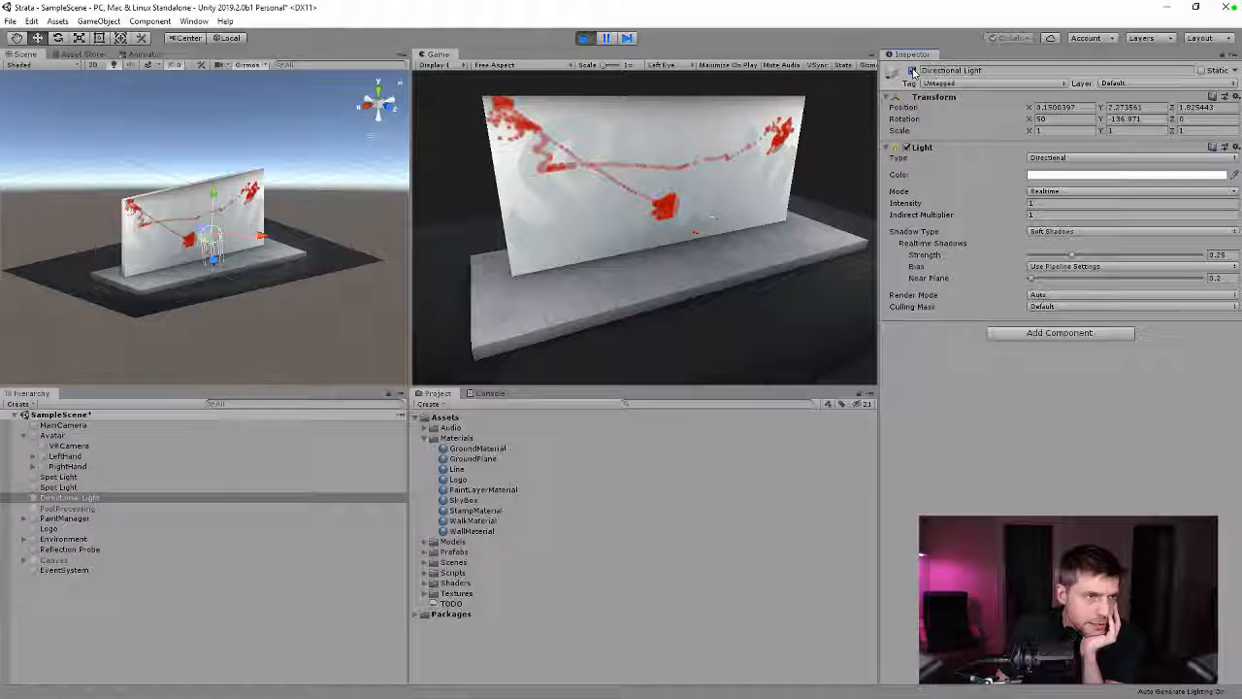
left_click(912, 71)
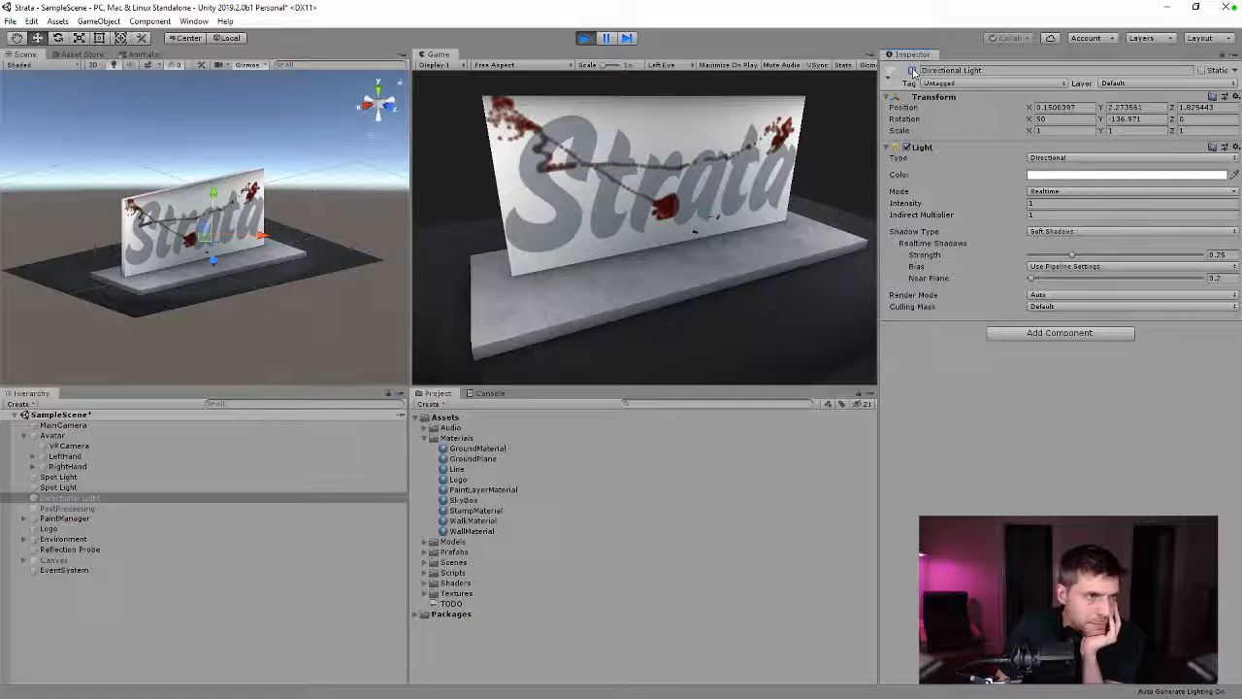
left_click(912, 71)
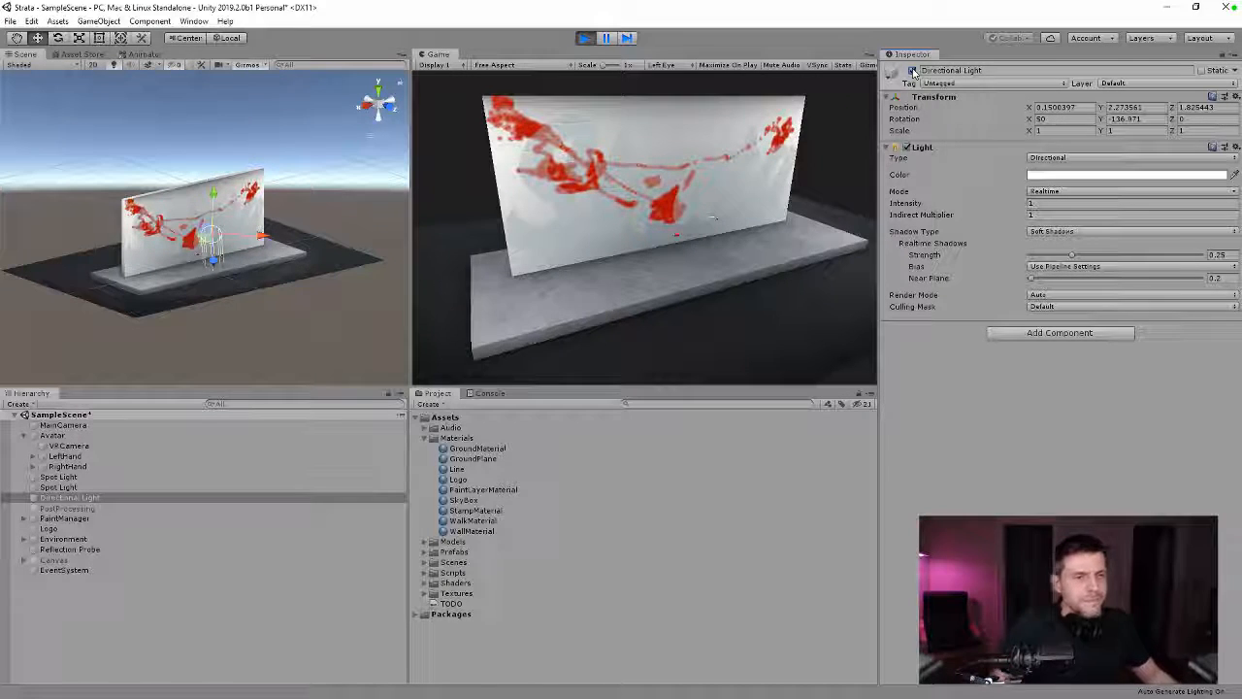
left_click(585, 38)
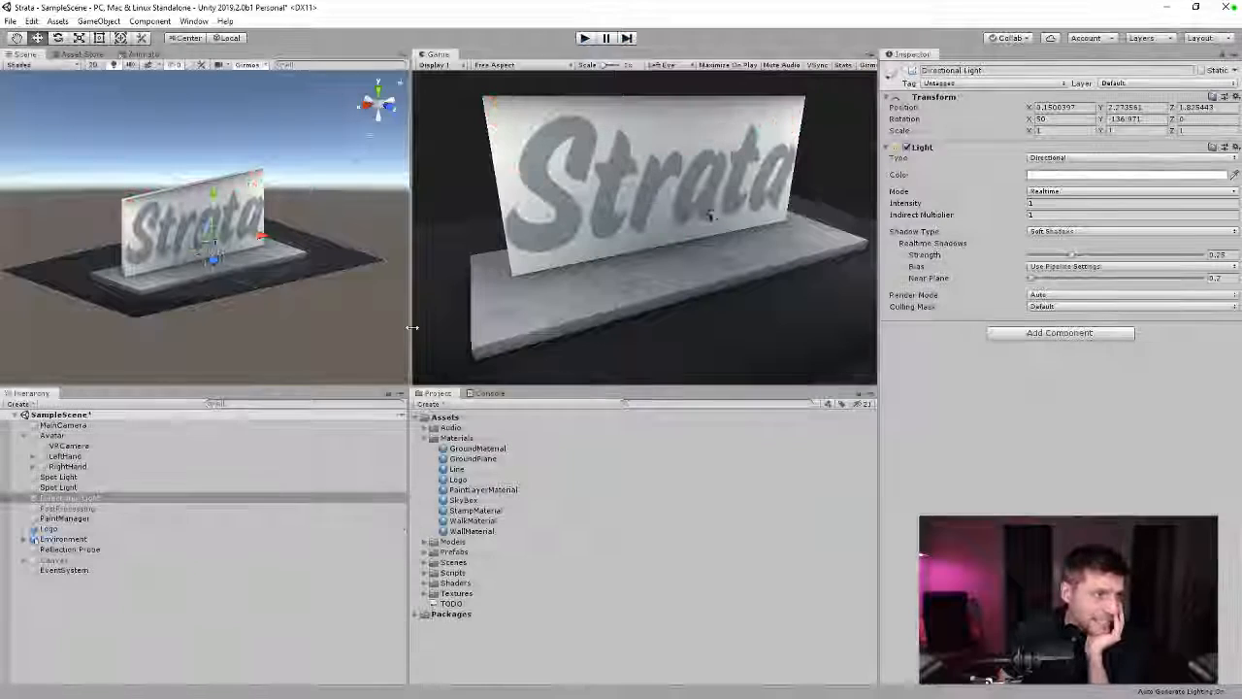
Step: Enable the Directional Light with its Culling Mask set to Everything, and disable both spot lights
left_click(90, 498)
left_click(912, 71)
left_click(1063, 307)
left_click(1066, 335)
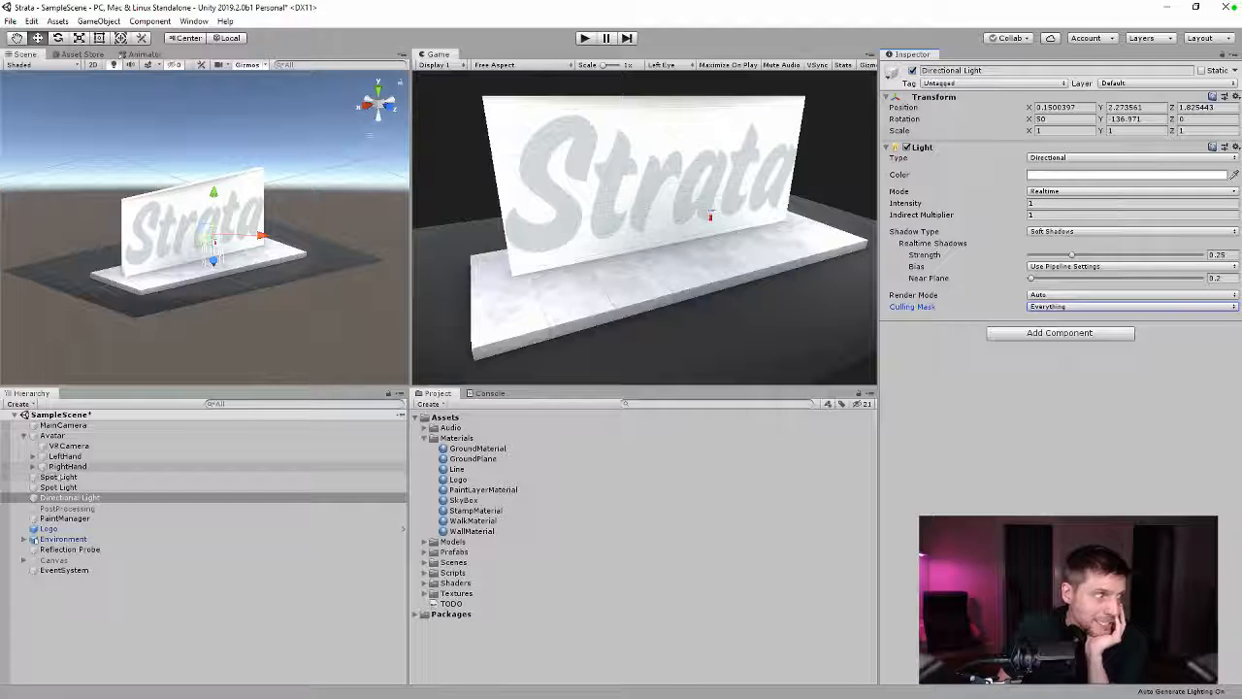
left_click(60, 476)
left_click(70, 487, "shift")
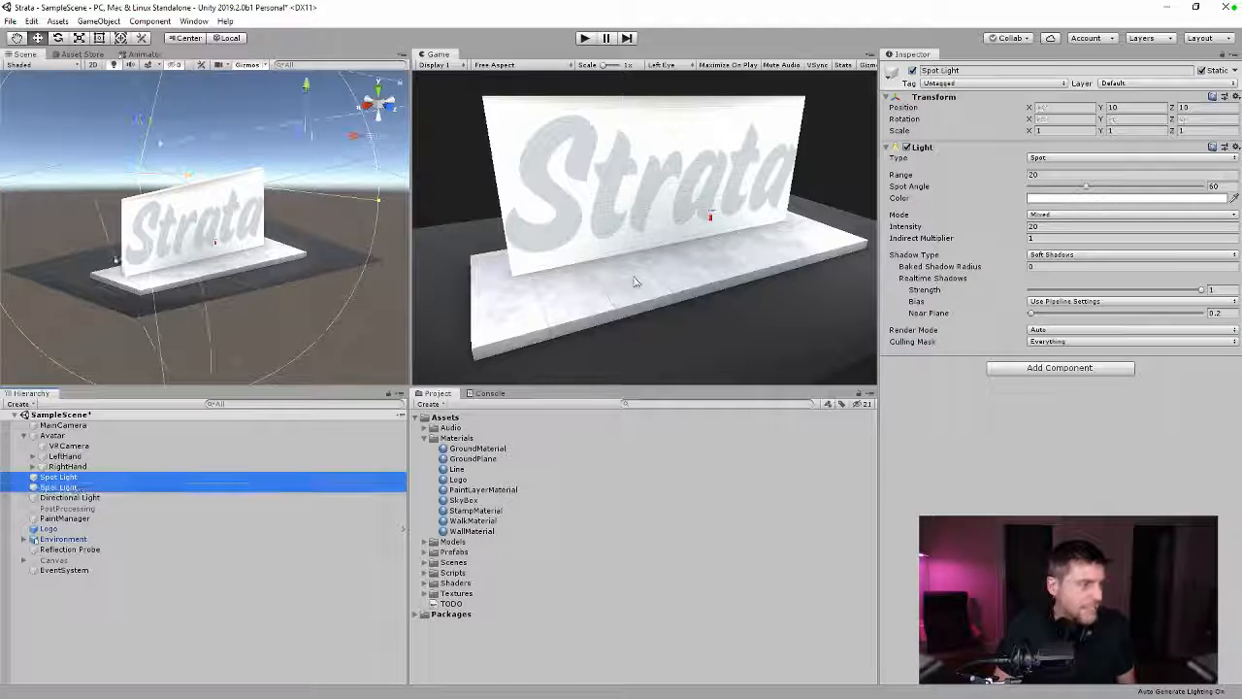
left_click(913, 71)
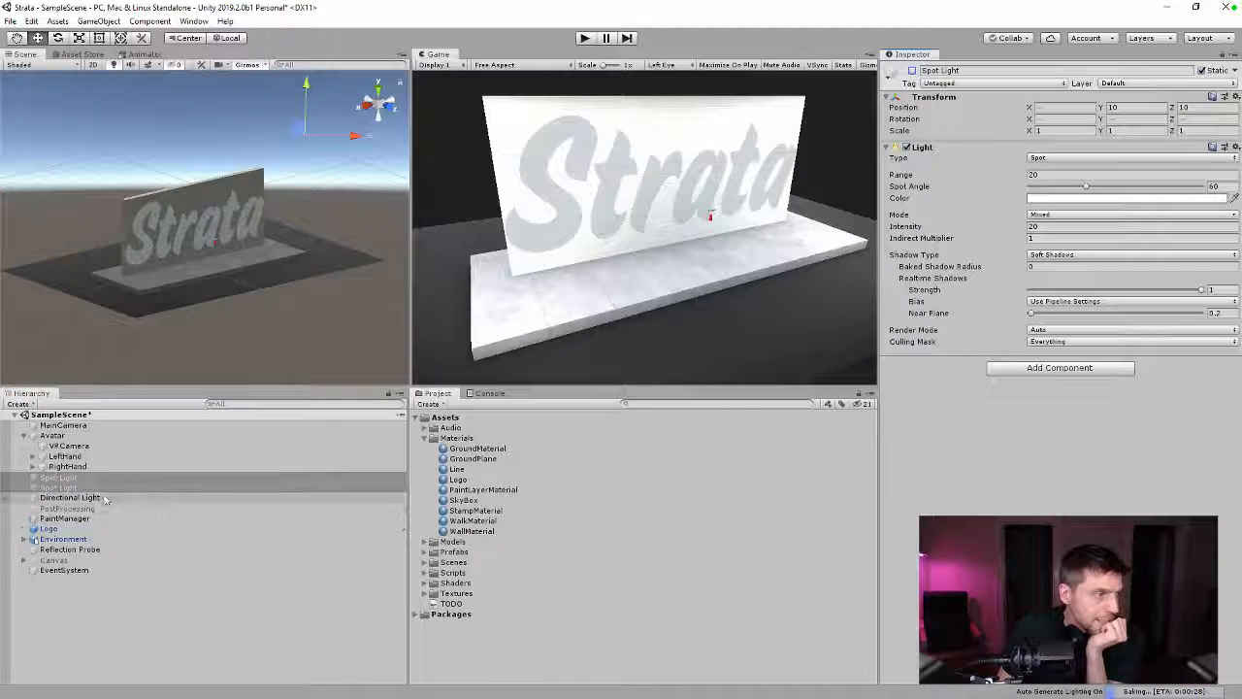
Step: Set the Directional Light's Mode to Mixed and test painting on the wall in play mode
left_click(61, 496)
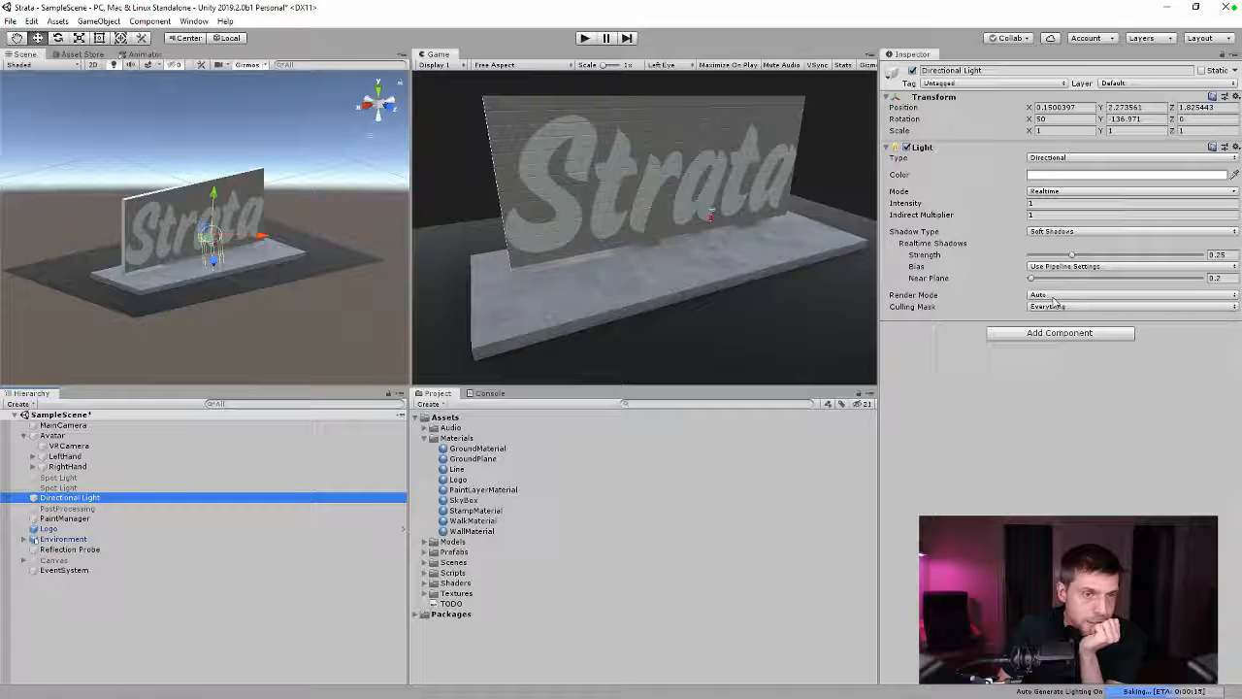
left_click(1053, 191)
left_click(1053, 218)
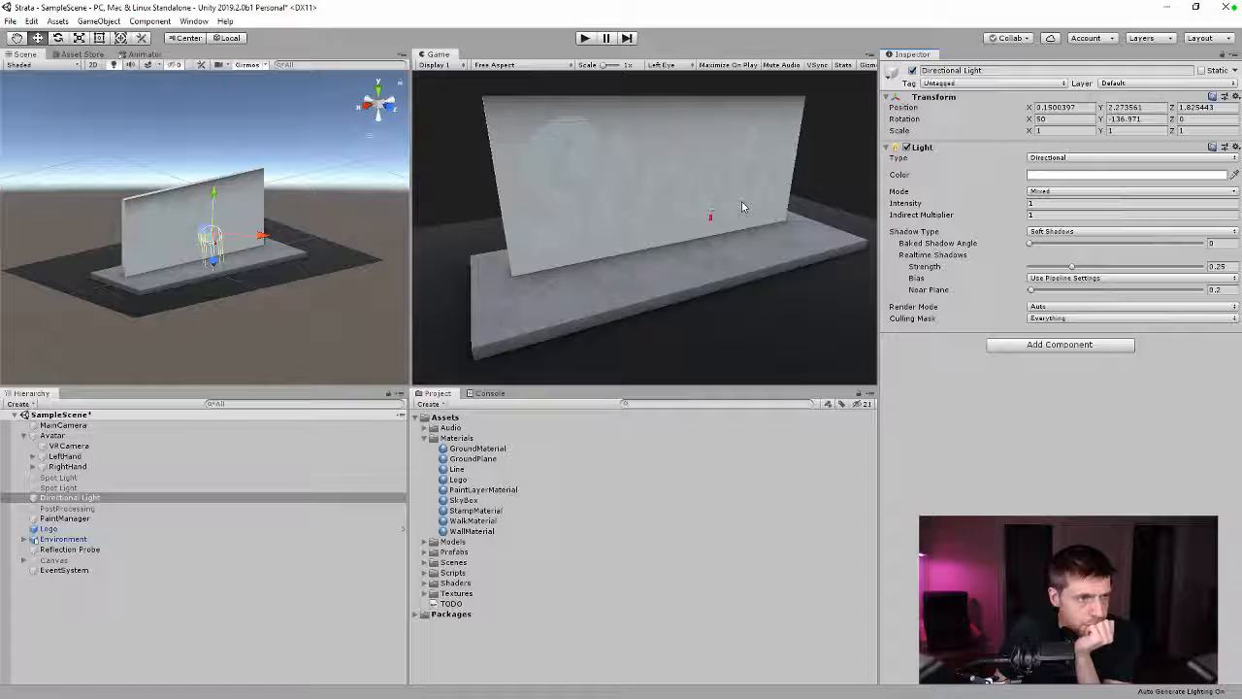
left_click(586, 38)
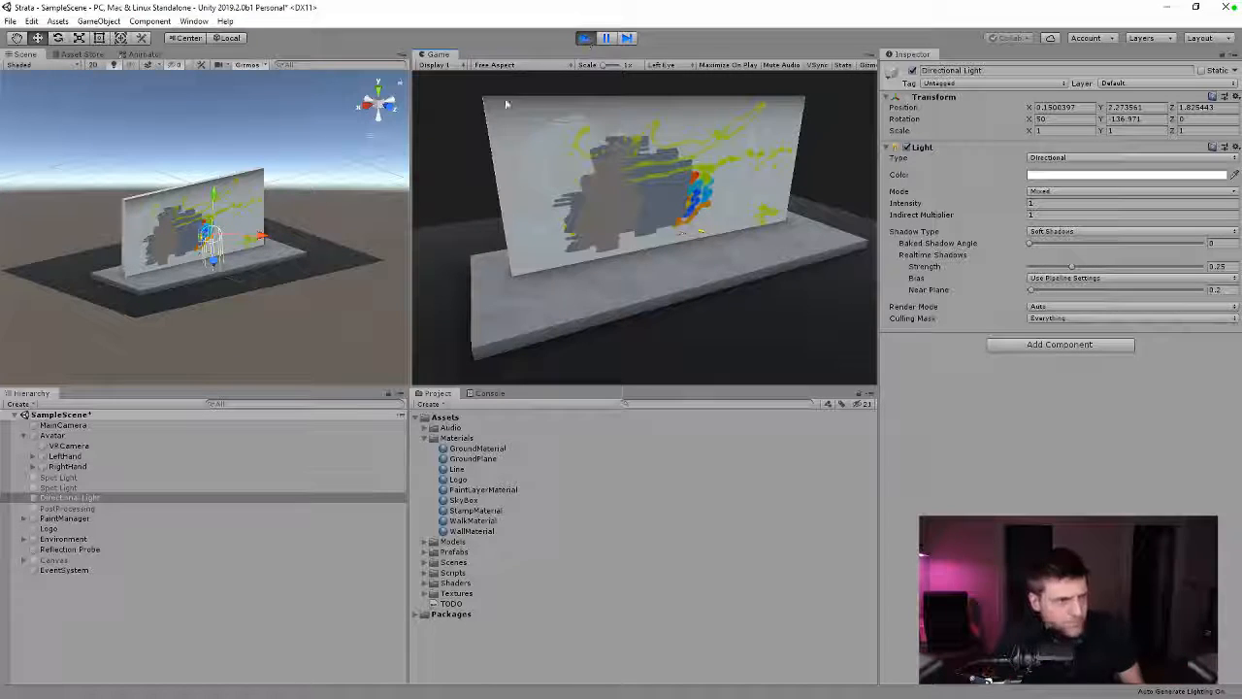
left_click(585, 38)
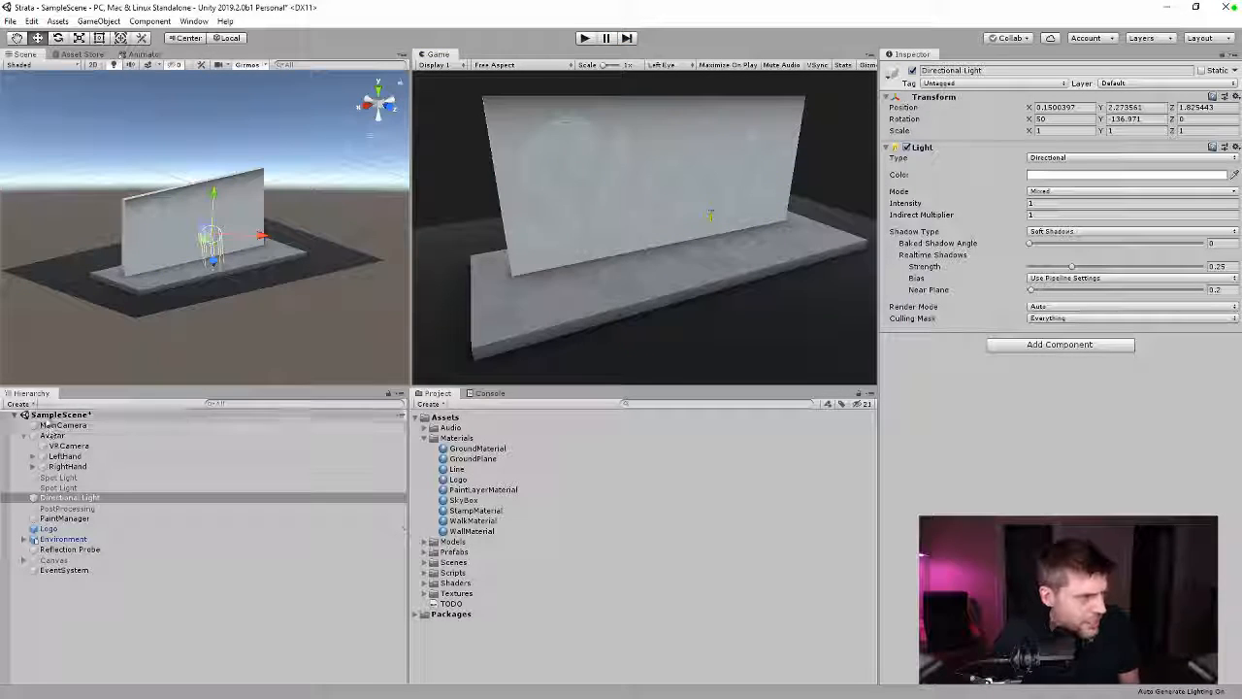
Step: Add a 3D cylinder to the scene and set its position to 0, 0, 0
left_click(20, 404)
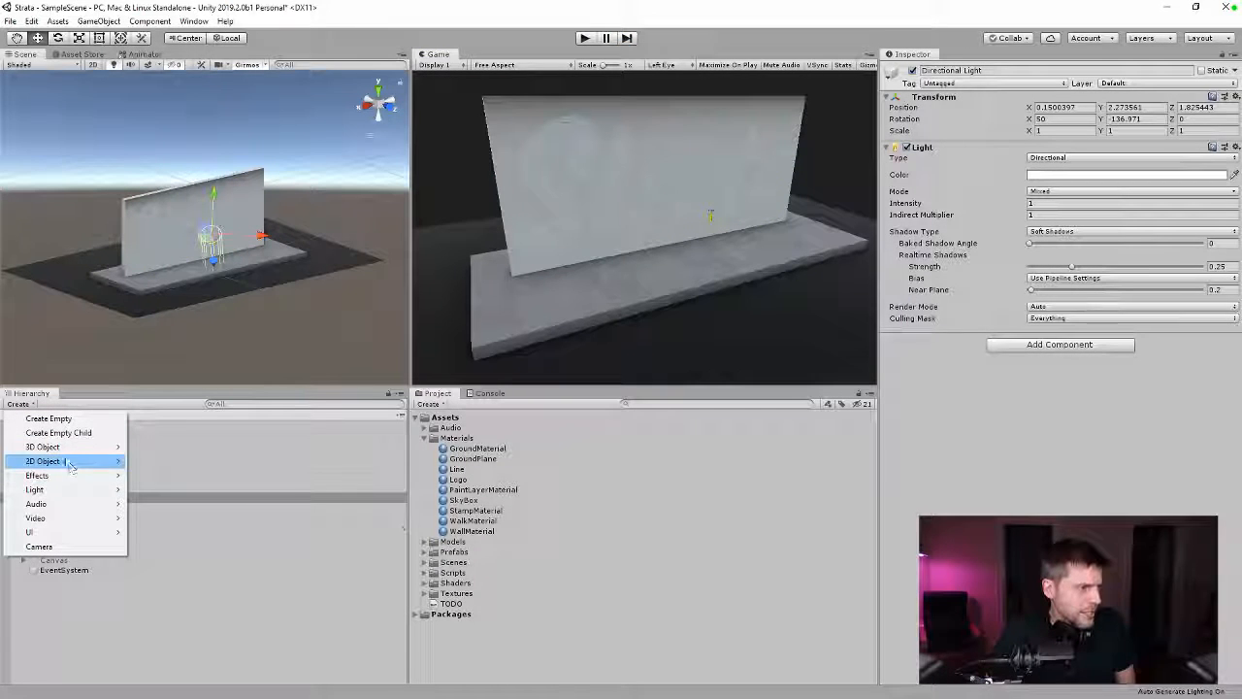
mouse_move(66, 449)
left_click(160, 489)
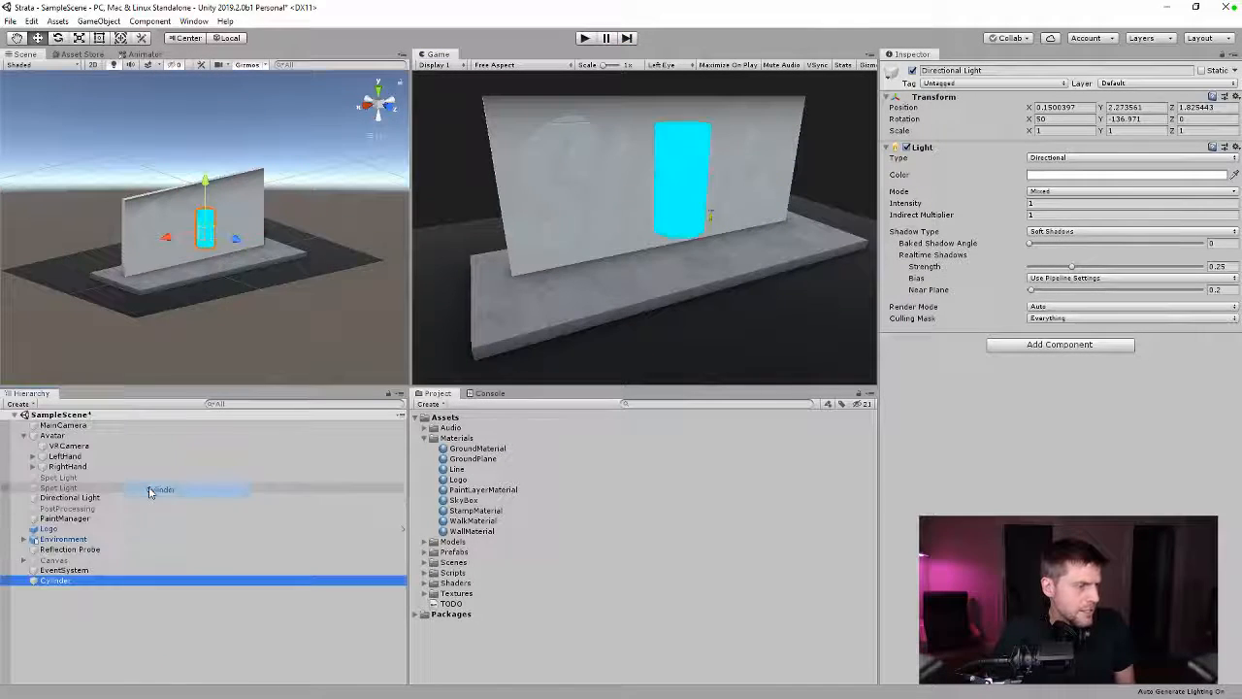
left_click(1075, 107)
type("0")
key("Tab")
type("0")
key("Tab")
type("0")
Step: Try different scale values on the cylinder, settling on X 20, Y 1 and Z 20
left_click(1182, 130)
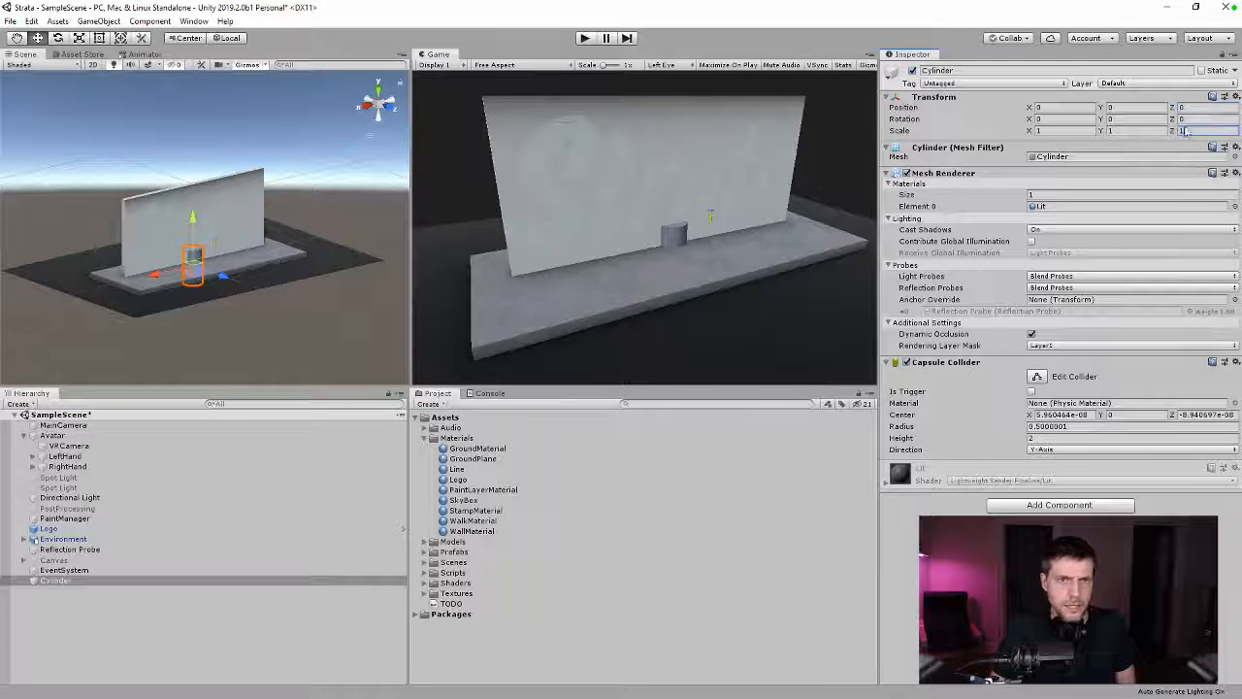
type("0.1")
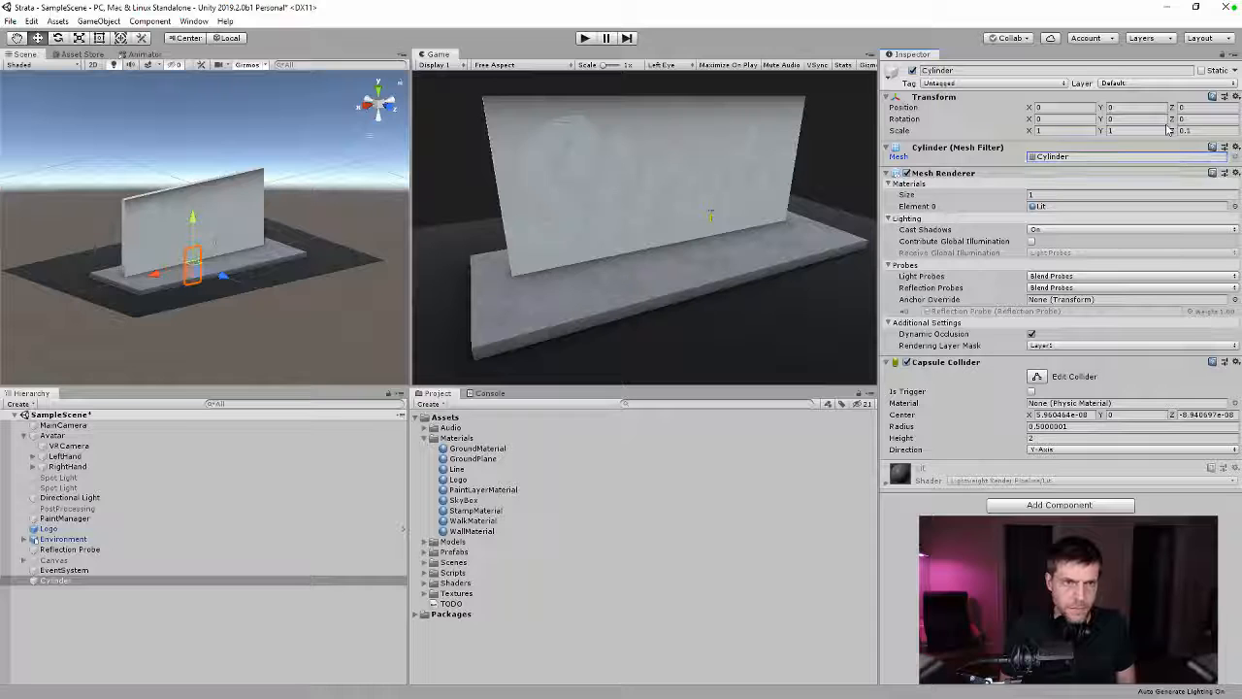
left_click(1066, 130)
type("20")
key("Tab")
type("20")
key("Tab")
type("20")
key("BackSpace")
key("BackSpace")
type("1")
left_click(1148, 129)
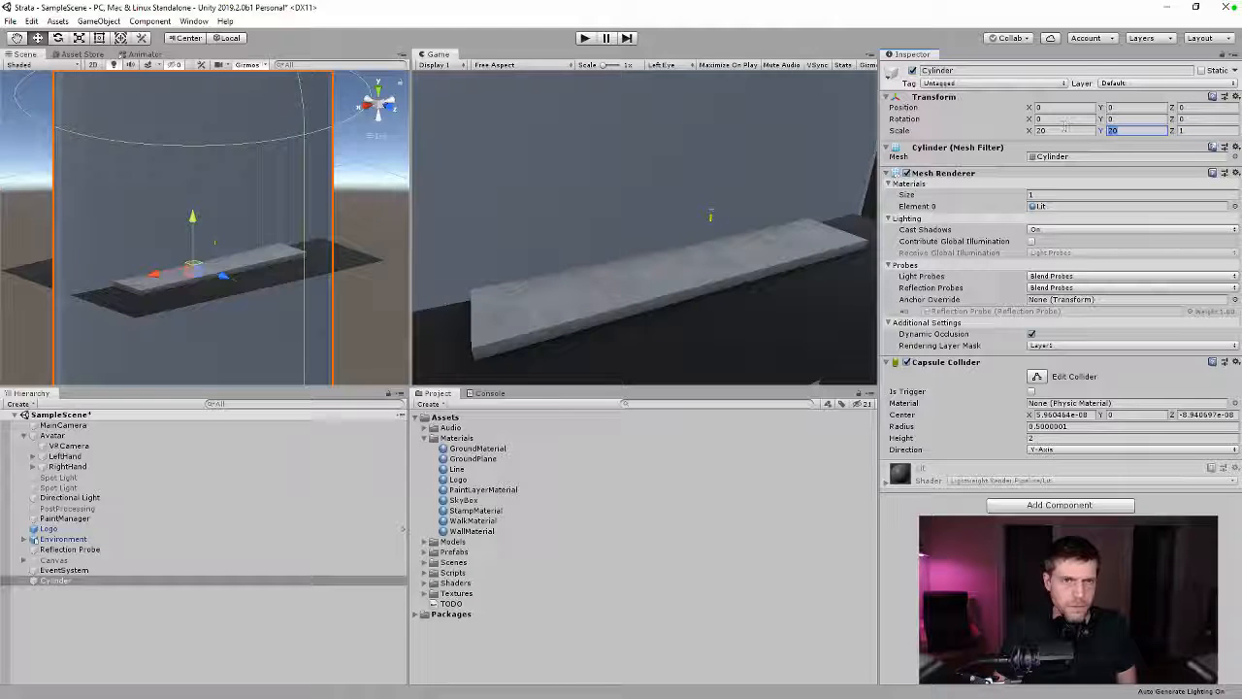
type("1")
key("Tab")
type("20")
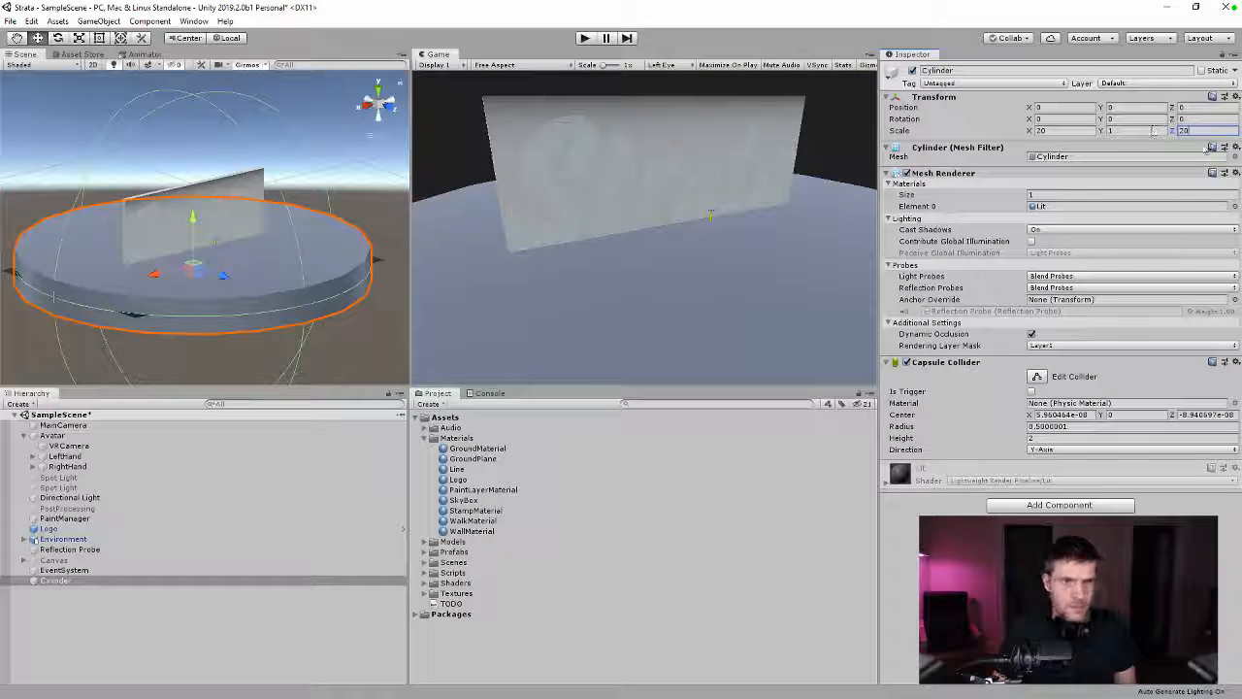
Step: Flatten the cylinder to a Y scale of 0.001 and widen its X and Z scale to 40
left_click(1134, 130)
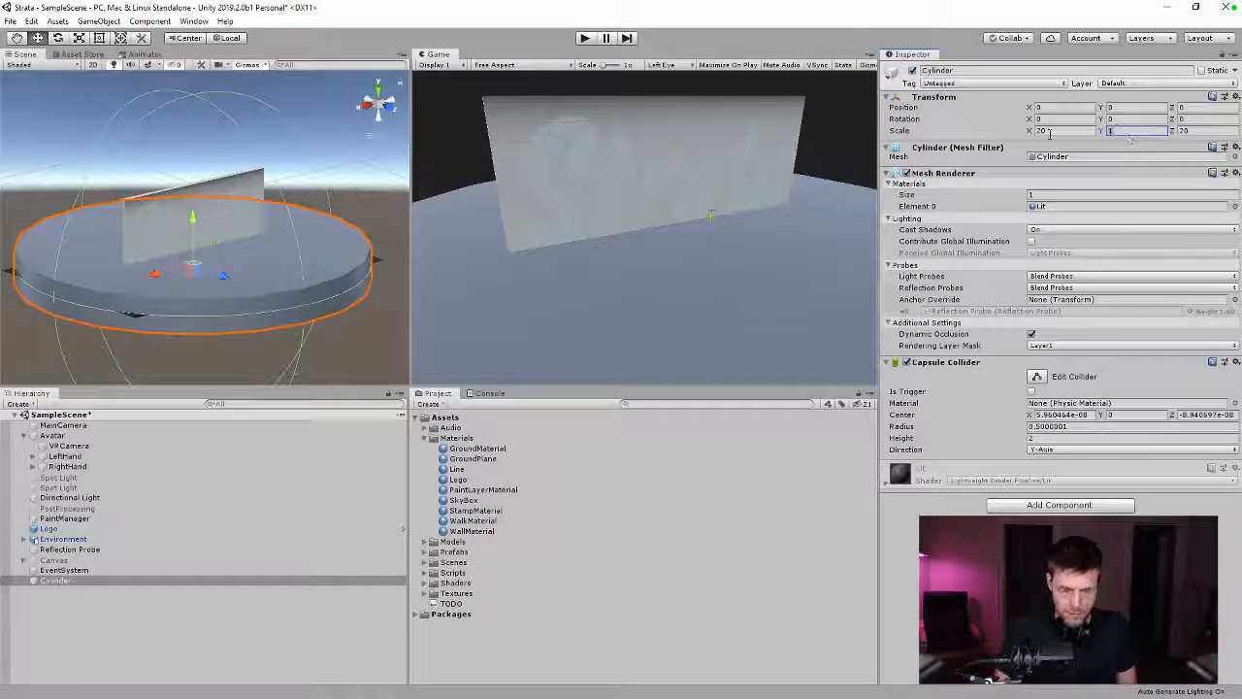
type(".01")
key("BackSpace")
type("01")
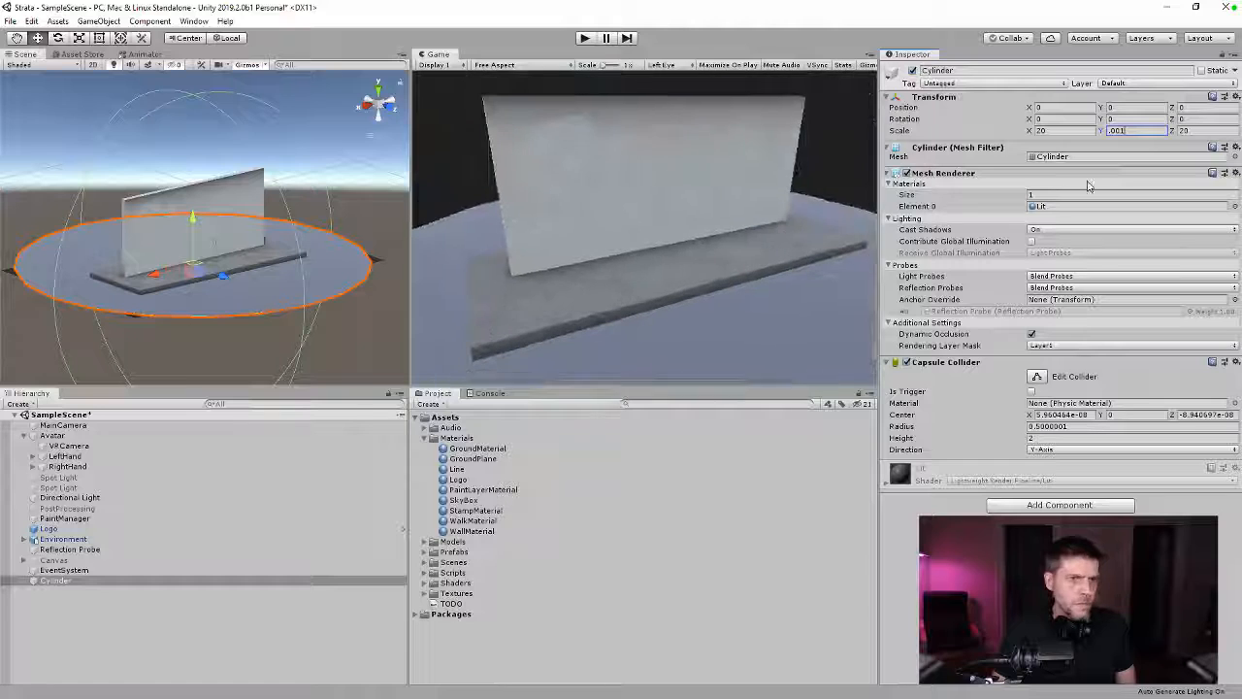
left_click(1060, 133)
type("40")
key("Tab")
key("Tab")
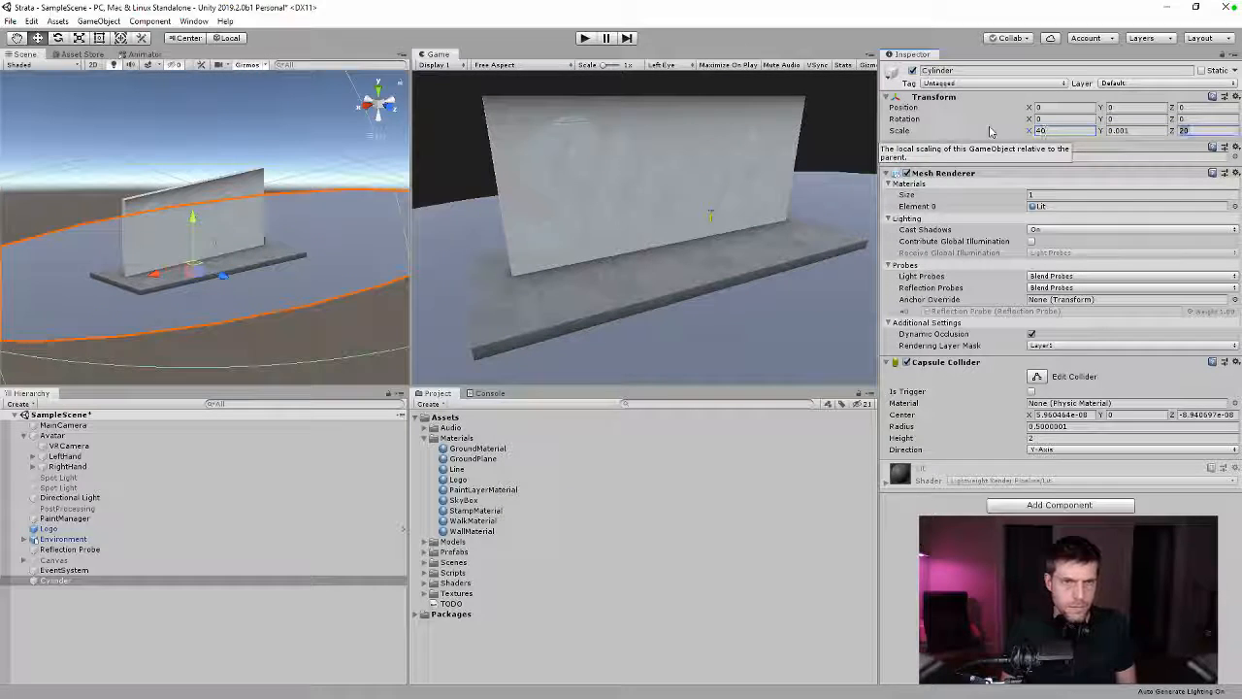
type("40")
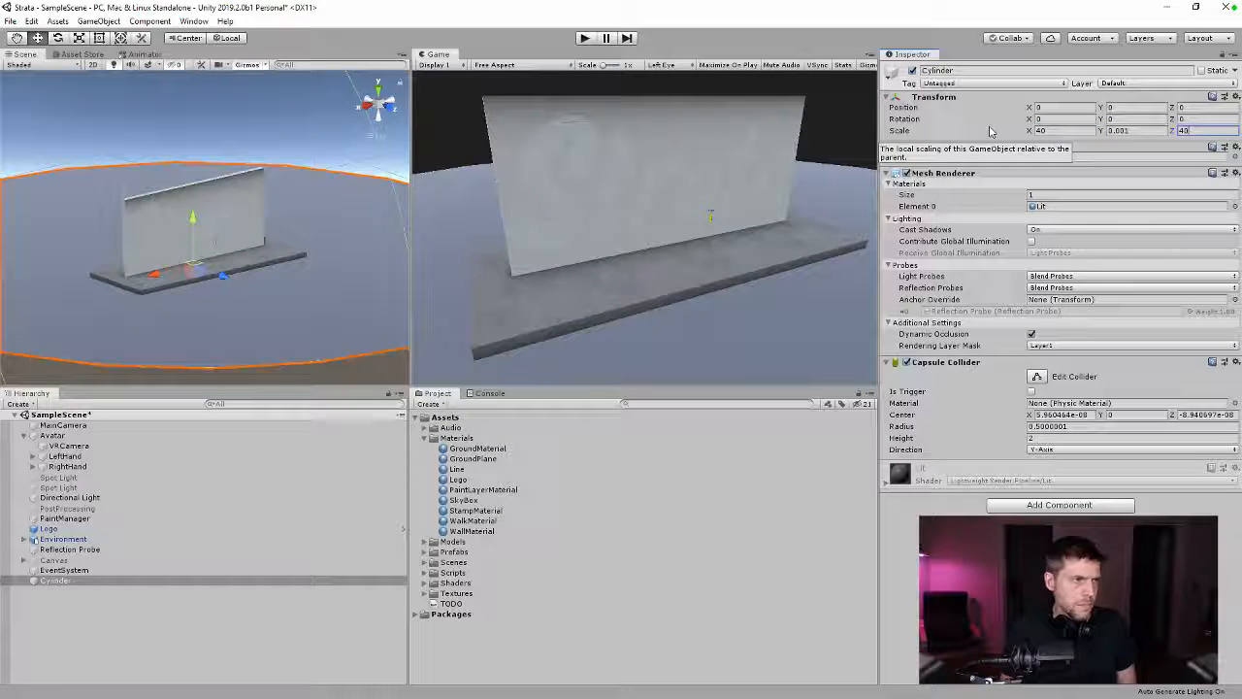
Step: Enable Contribute Global Illumination on the cylinder and give it the GroundPlane material
left_click(1032, 240)
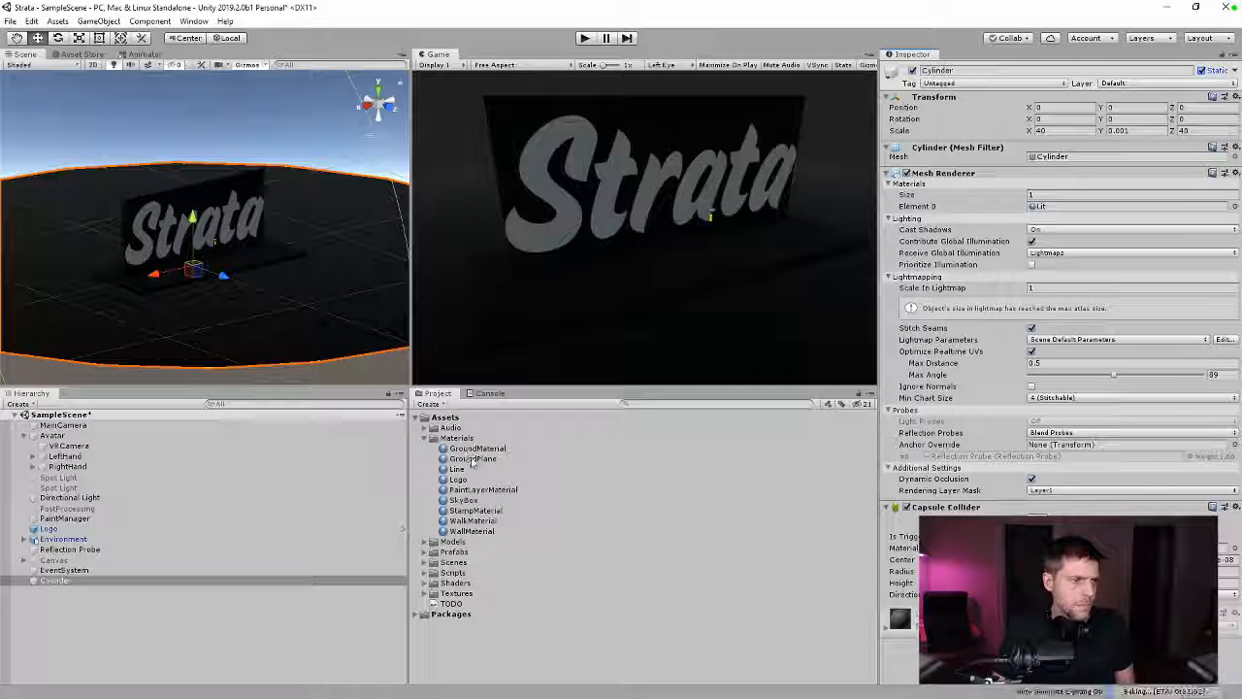
left_click_drag(476, 448, 358, 343)
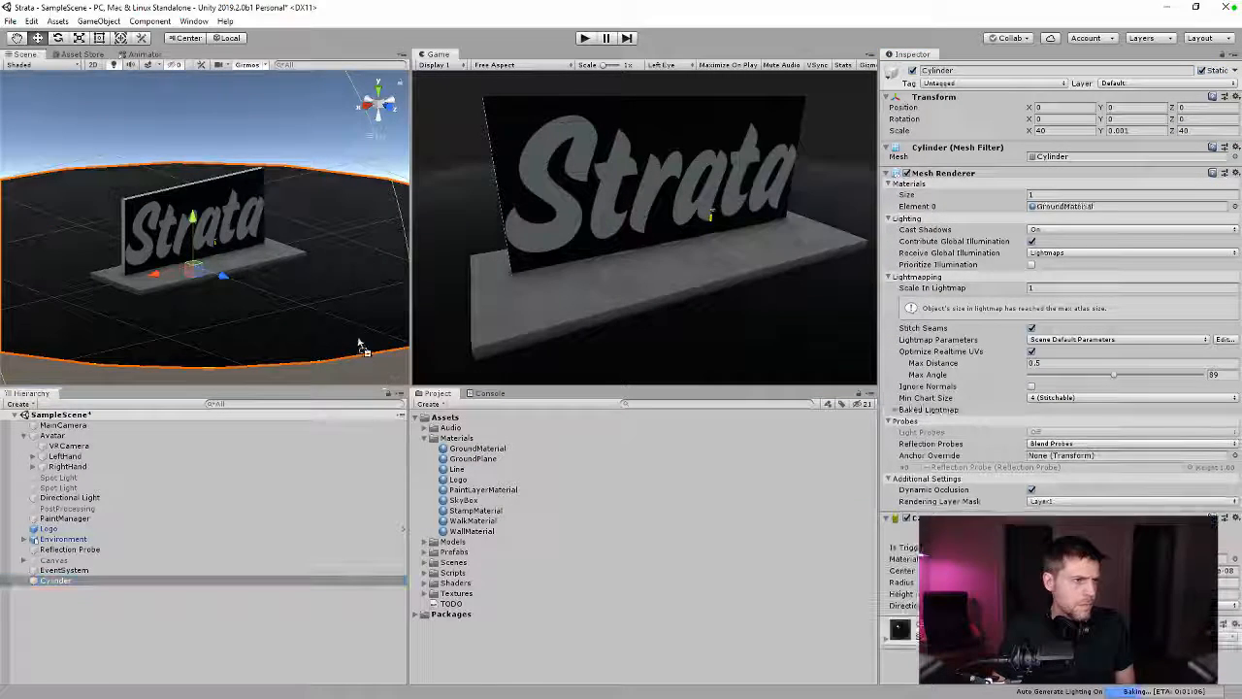
left_click_drag(472, 458, 365, 351)
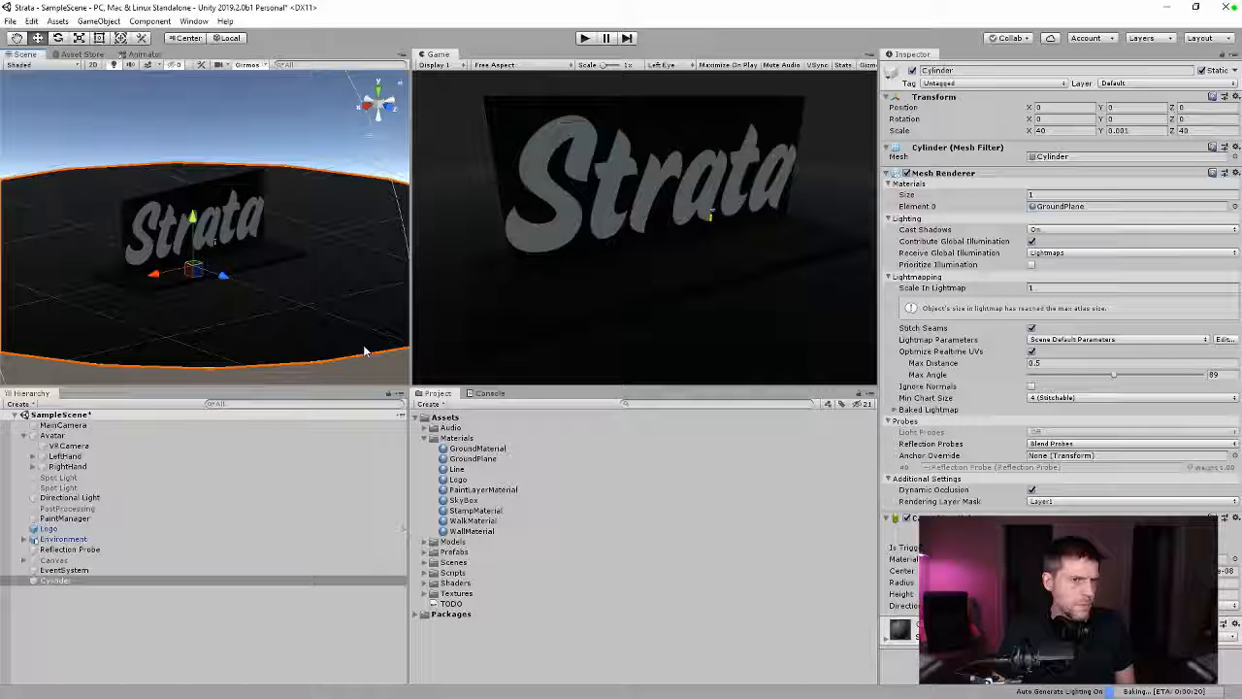
Step: Set the GroundPlane material's base color to 404040, and darken it further to a near-black grey
left_click(473, 458)
left_click(1037, 182)
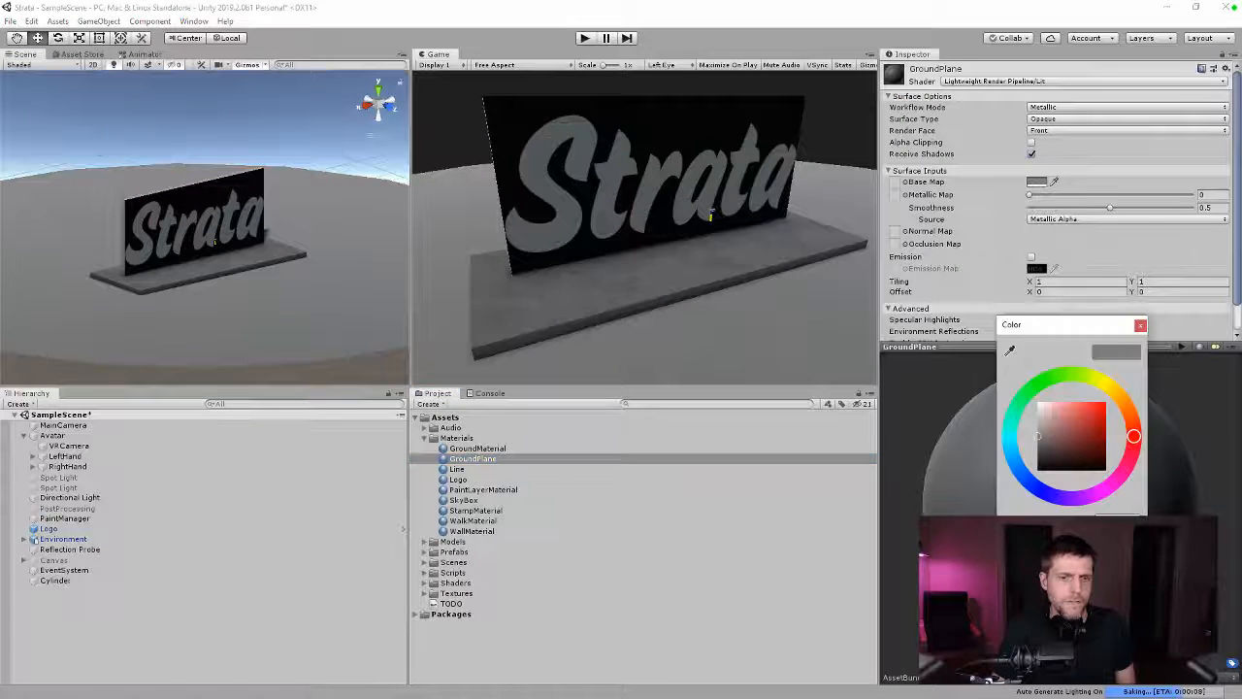
type("404040")
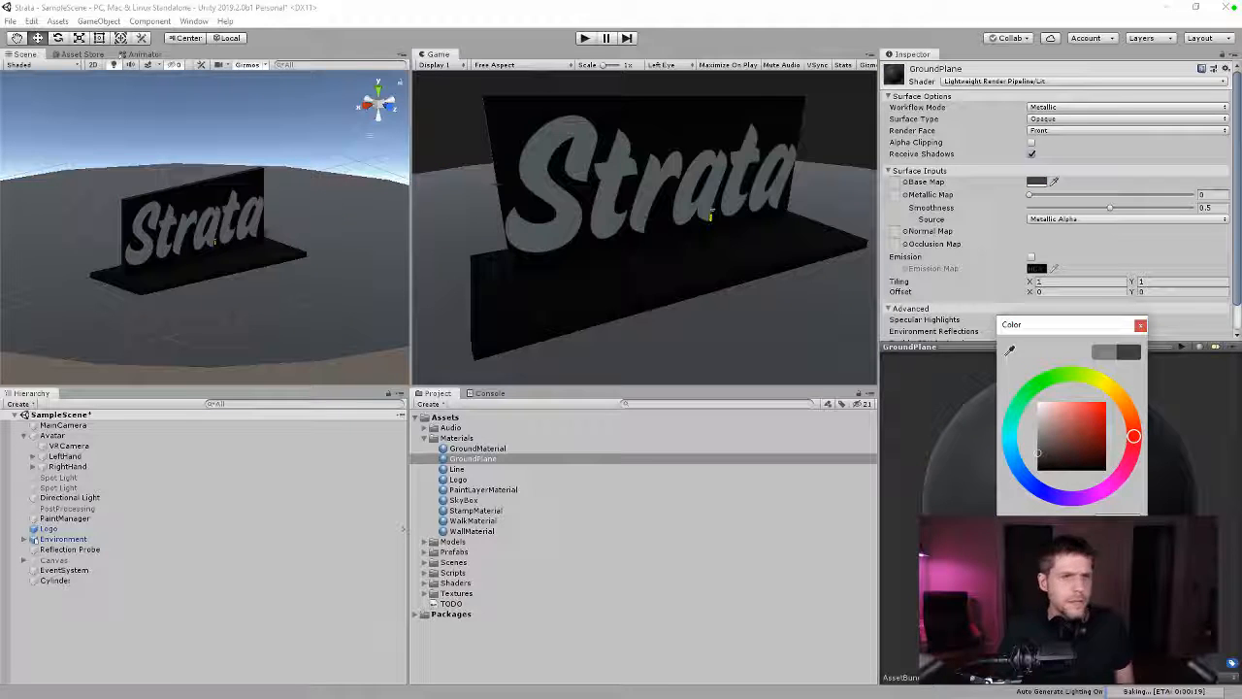
left_click(1140, 324)
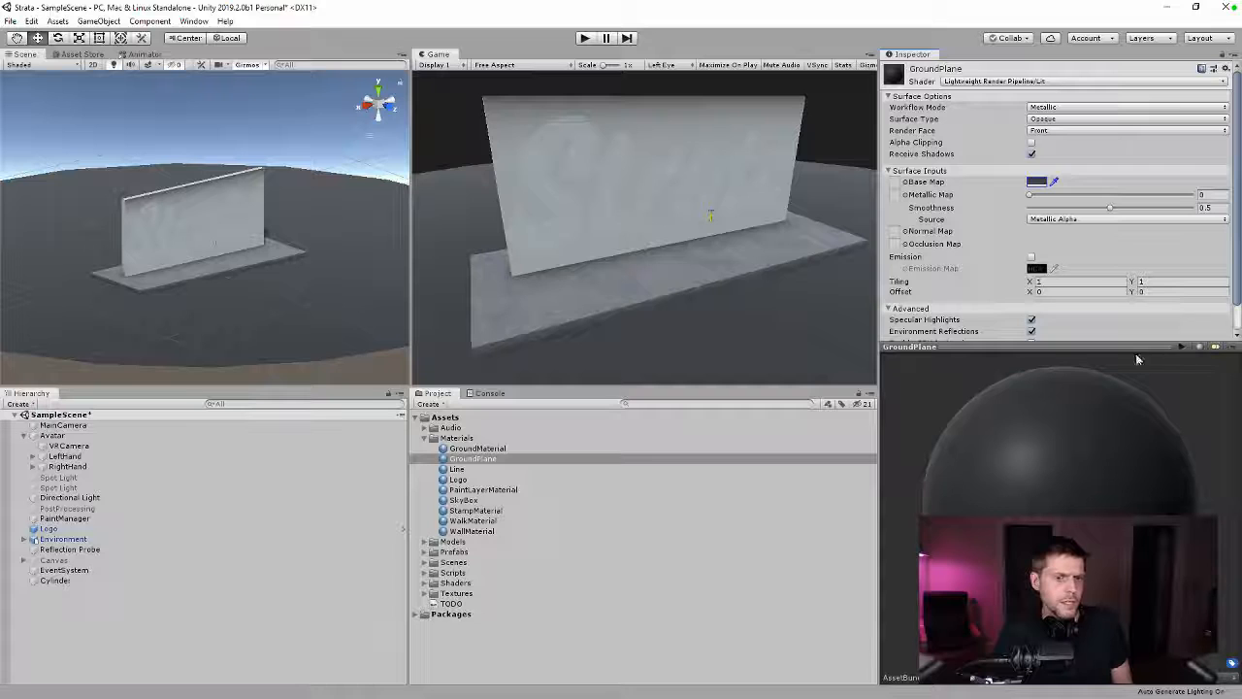
left_click(1036, 181)
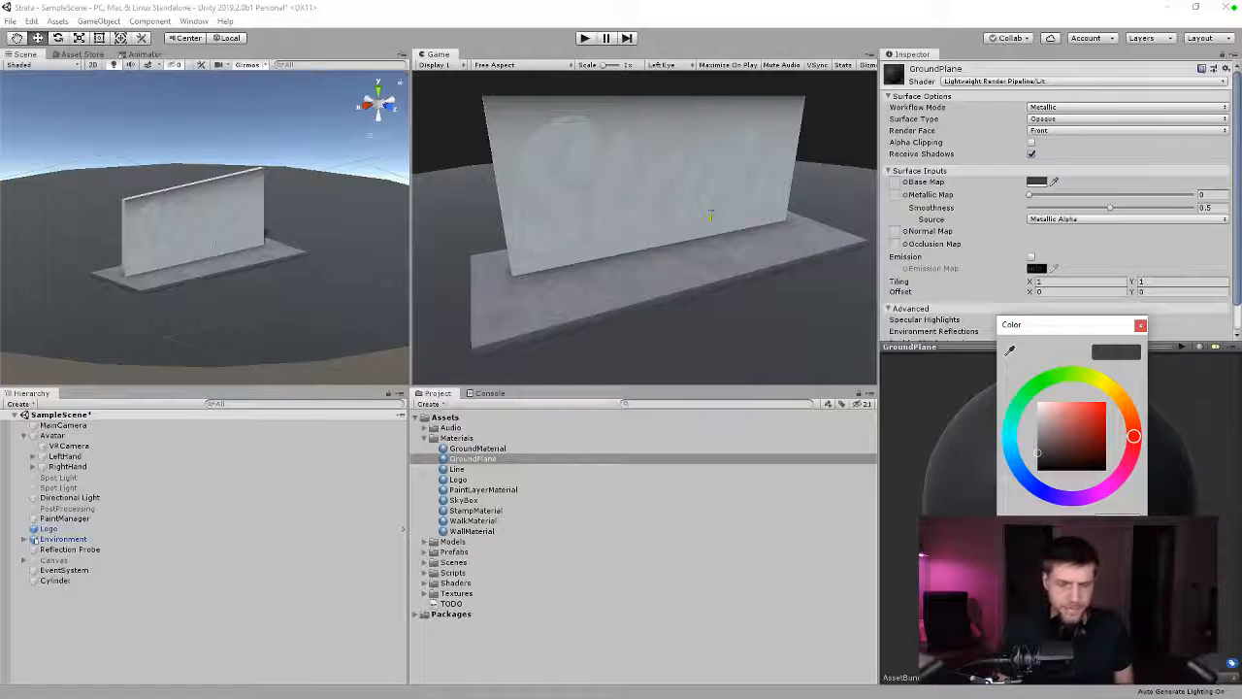
left_click_drag(1037, 452, 1038, 461)
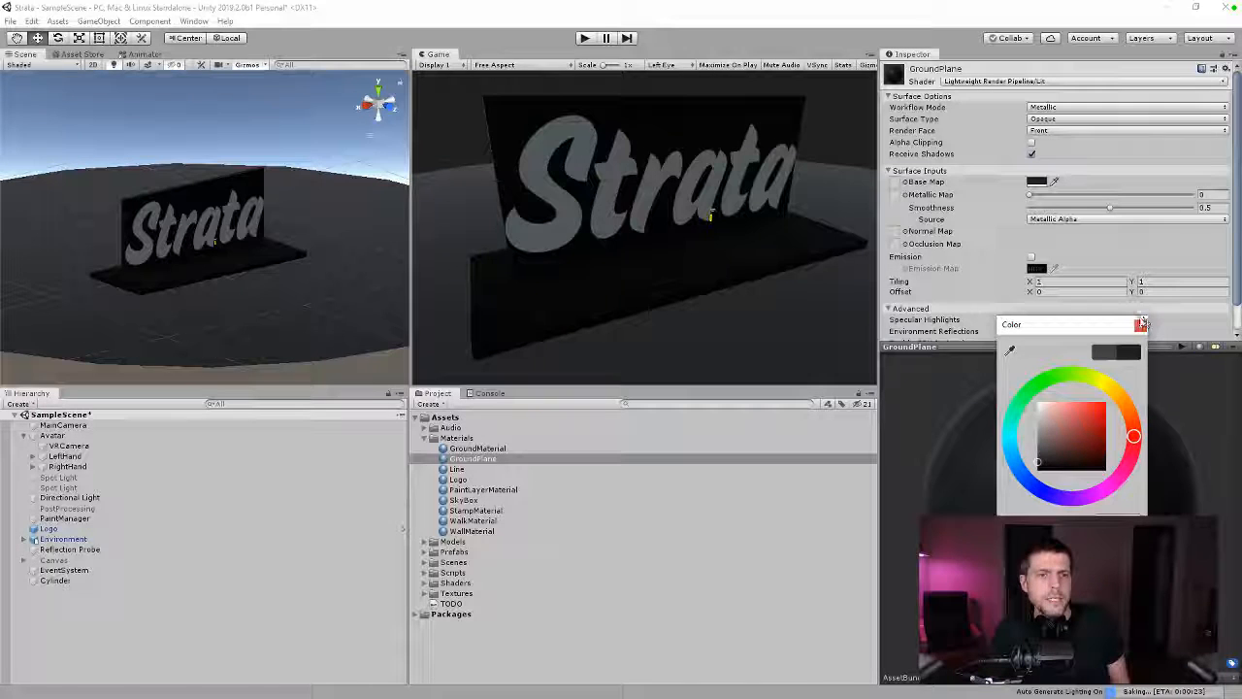
left_click(1142, 325)
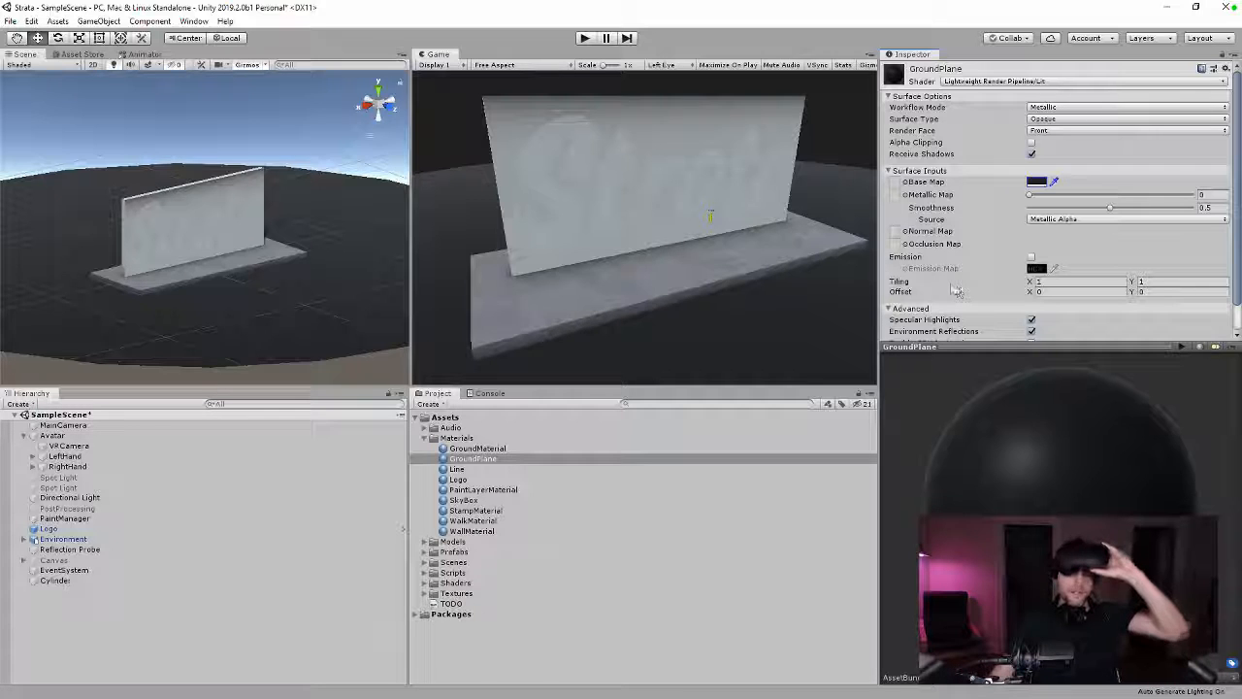
Step: Test painting on the wall in play mode with the darkened ground, stop playing, and select the Logo object
left_click(586, 38)
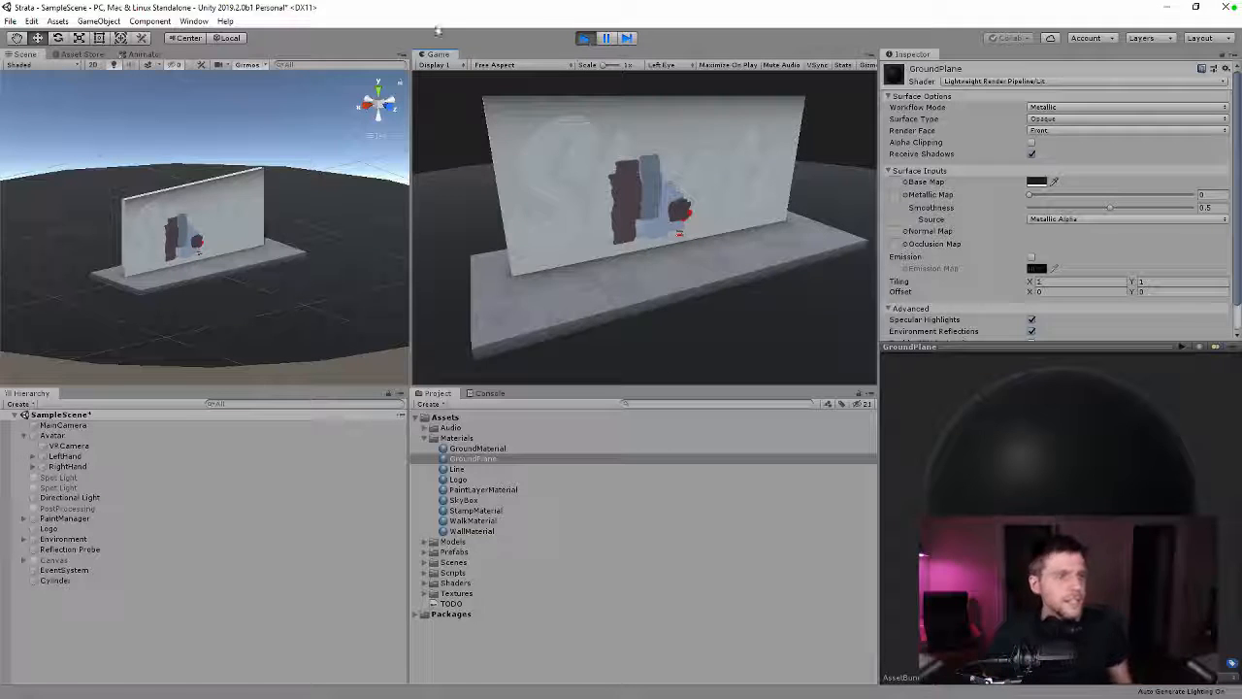
left_click(586, 38)
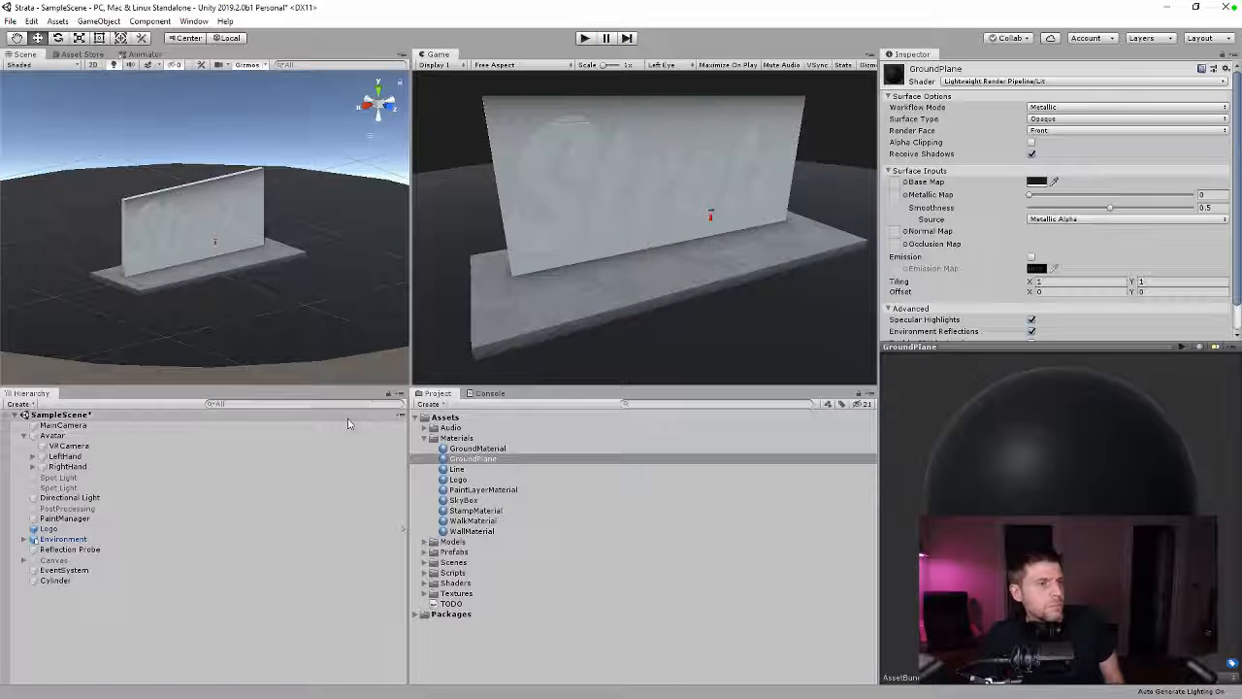
left_click(49, 529)
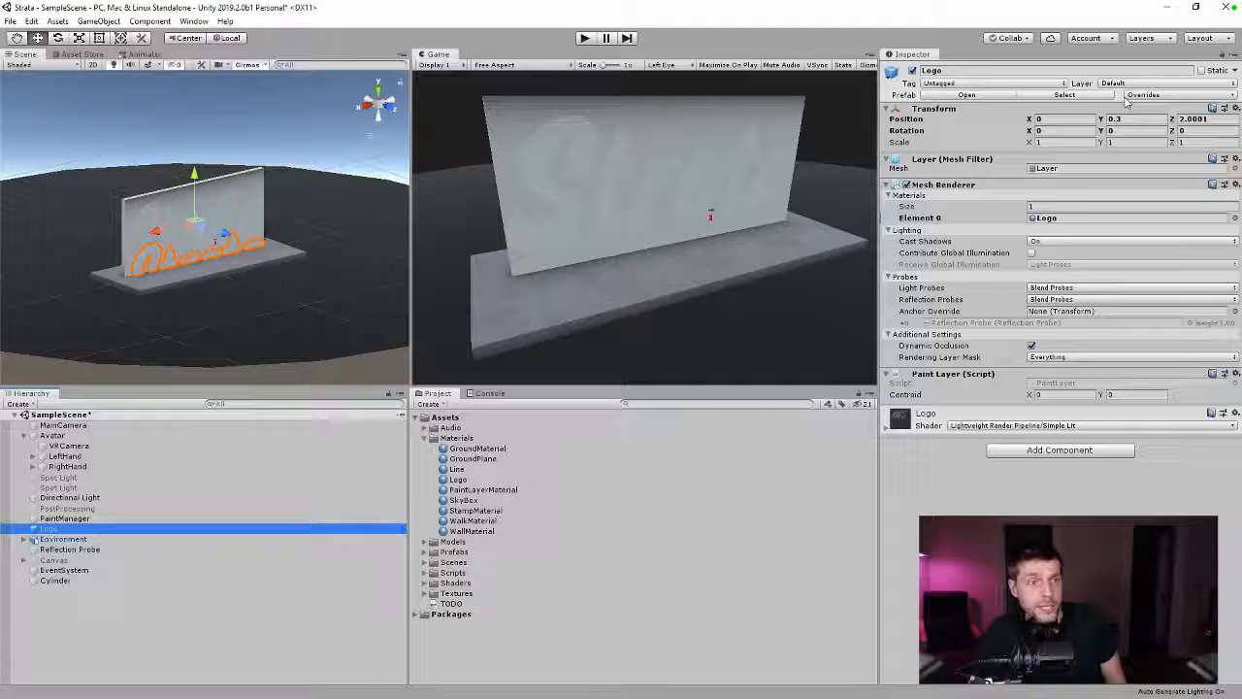
Step: Switch to Visual Studio Code and set the paintLayerIndex reset in the Clear() method of PaintManager.cs to 1
key("alt+Tab")
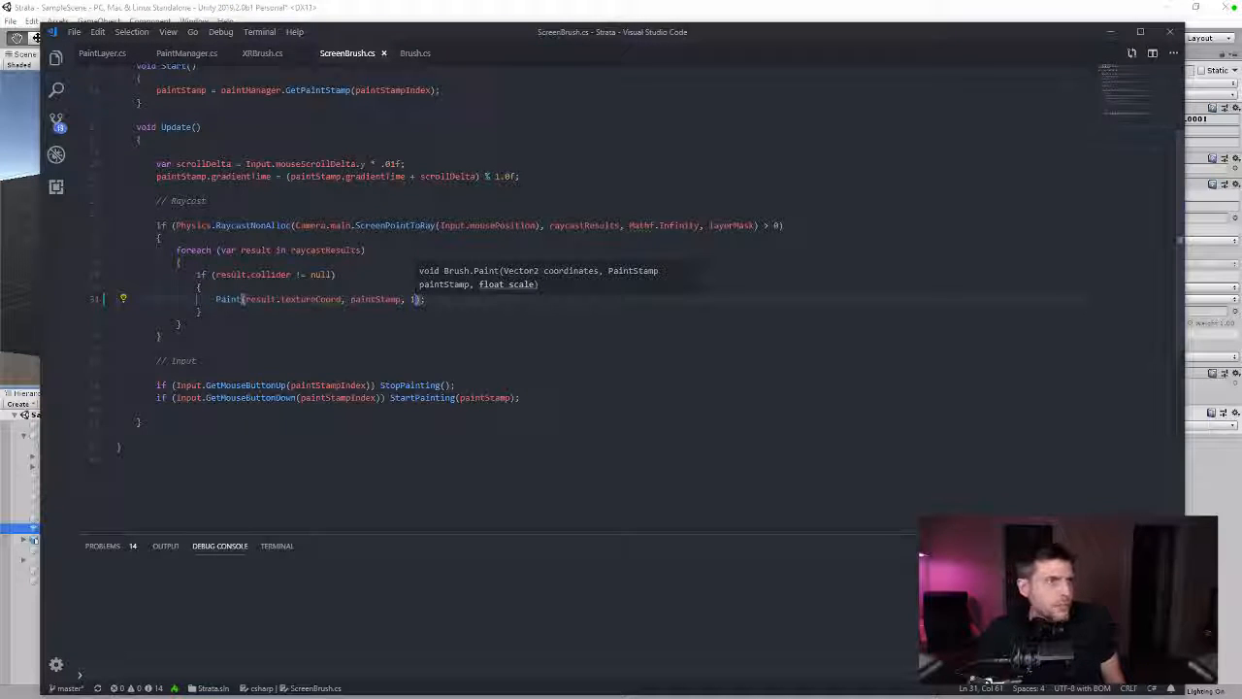
left_click(105, 53)
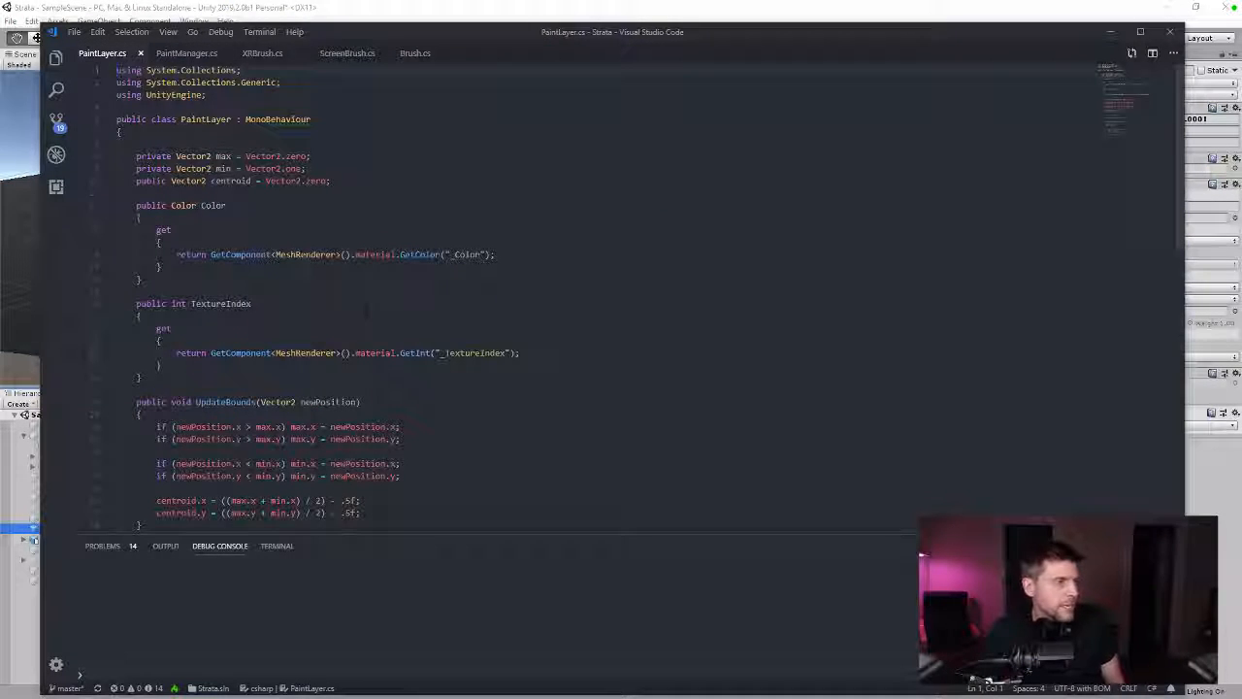
scroll(291, 194, "up", 3)
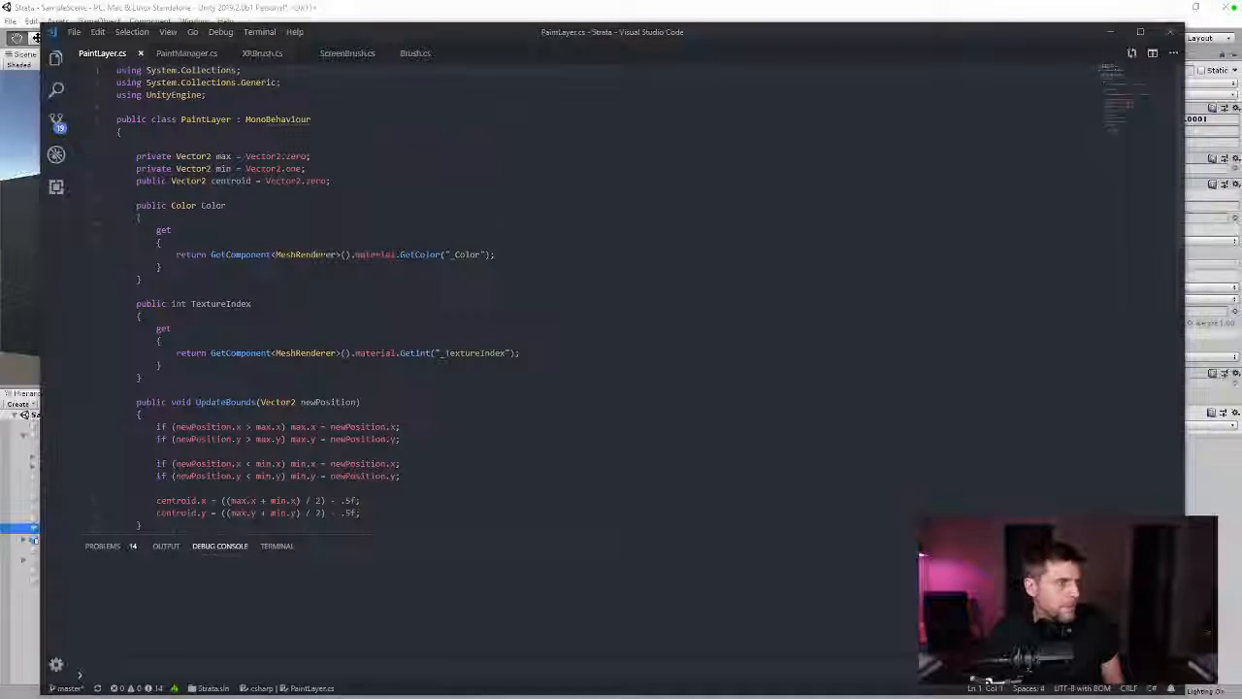
left_click(186, 53)
scroll(583, 292, "up", 20)
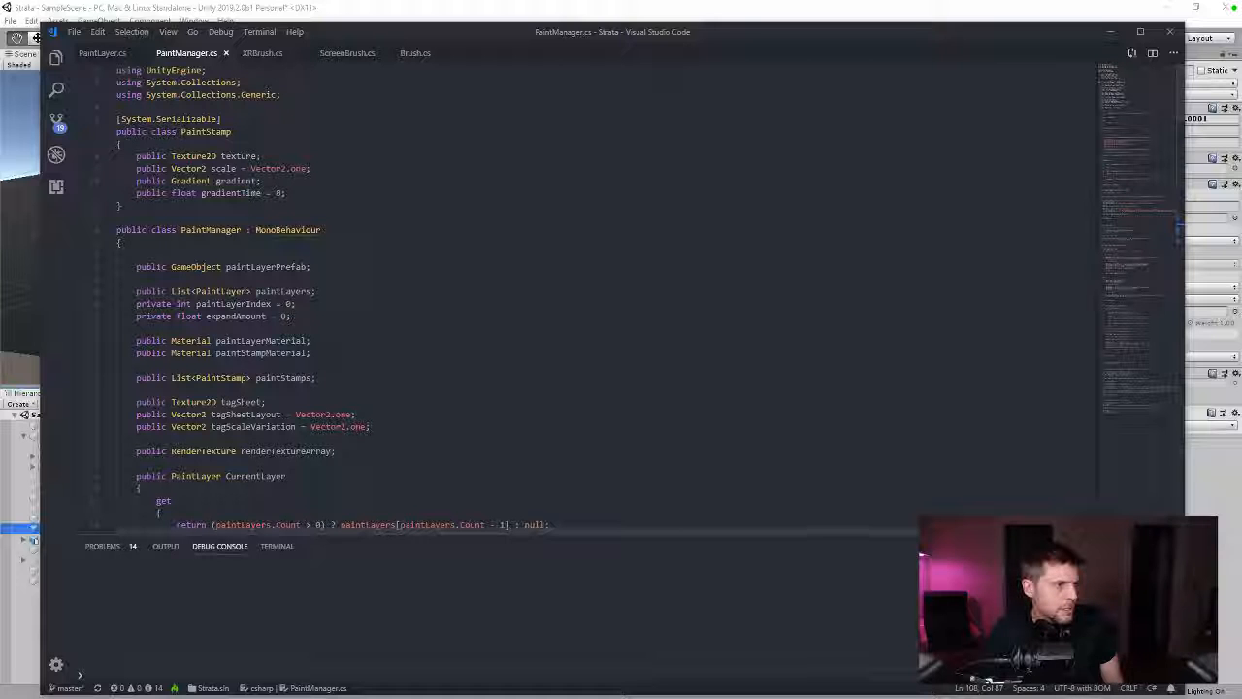
scroll(314, 340, "down", 20)
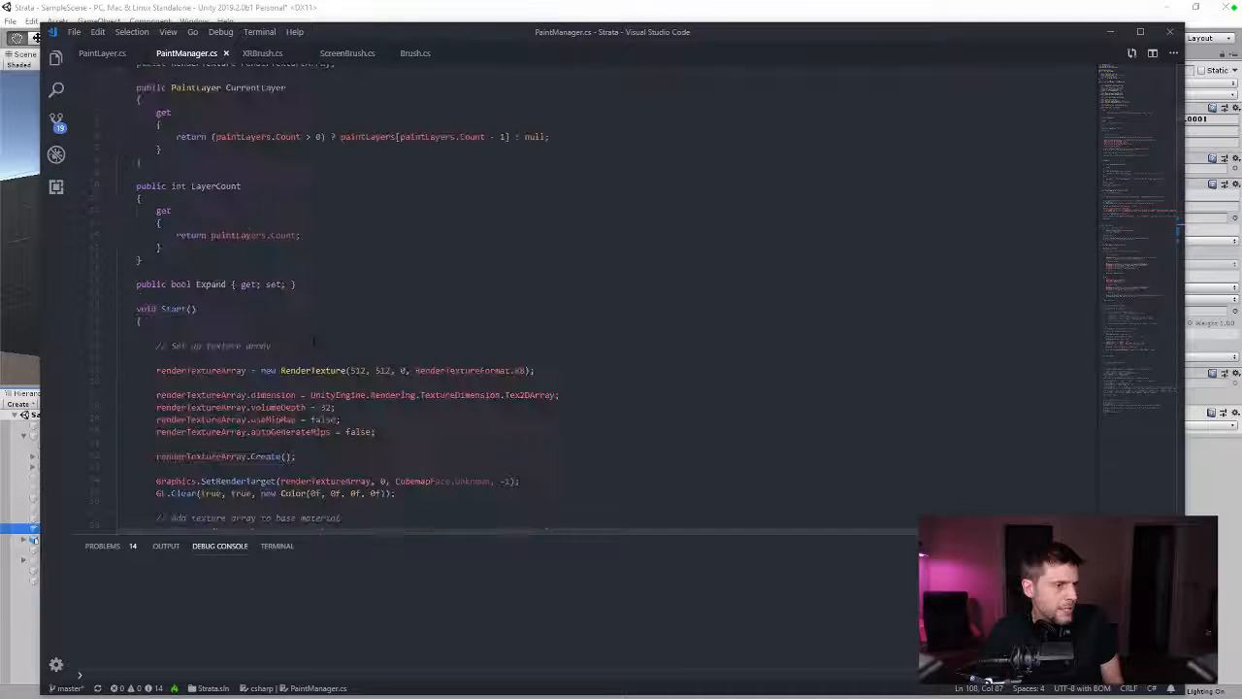
scroll(314, 339, "down", 10)
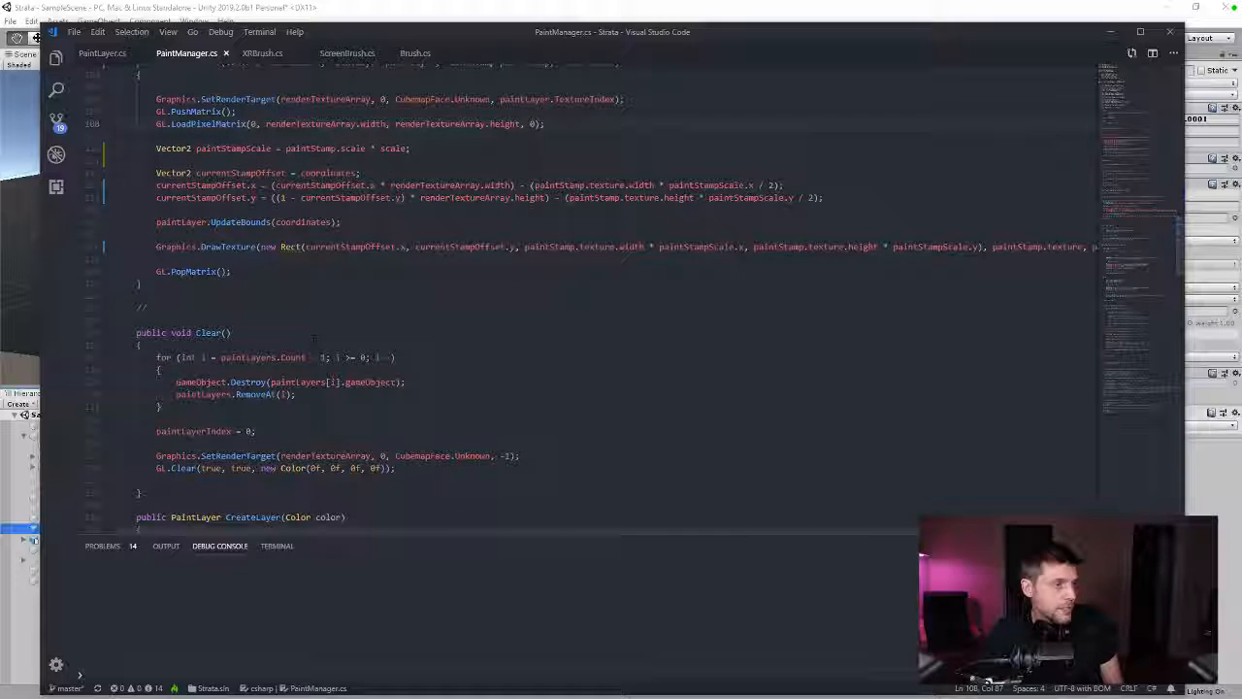
double_click(249, 431)
type("1")
Step: Set the initial value of paintLayerIndex in its PaintManager.cs declaration to 1, and return to Unity
scroll(624, 524, "up", 20)
scroll(624, 524, "up", 10)
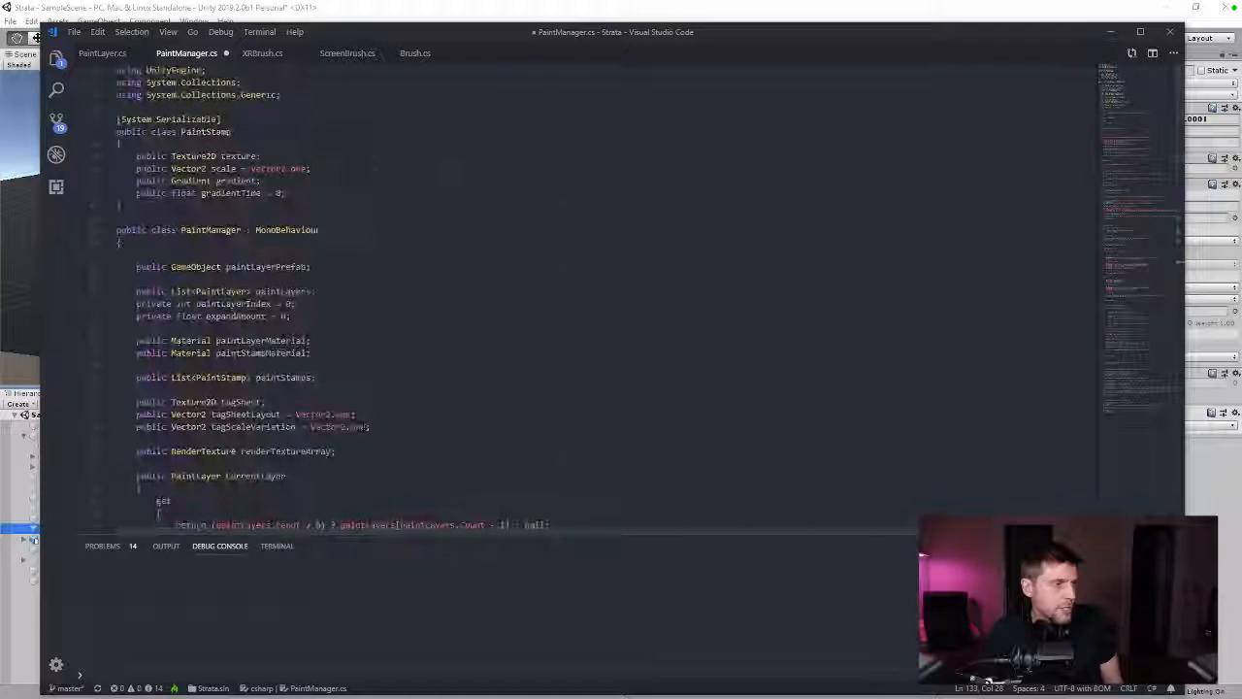
double_click(289, 304)
type("1")
left_click(4, 274)
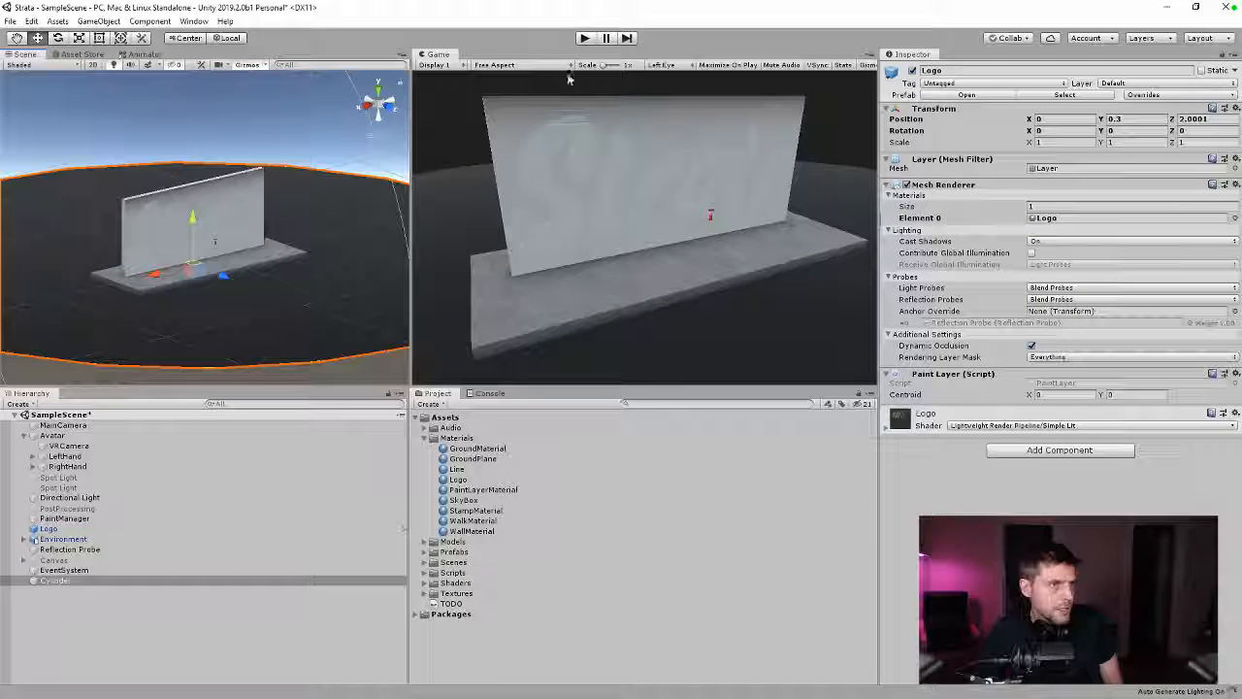
Step: Try setting the Logo object's Z position to 2
left_click(68, 530)
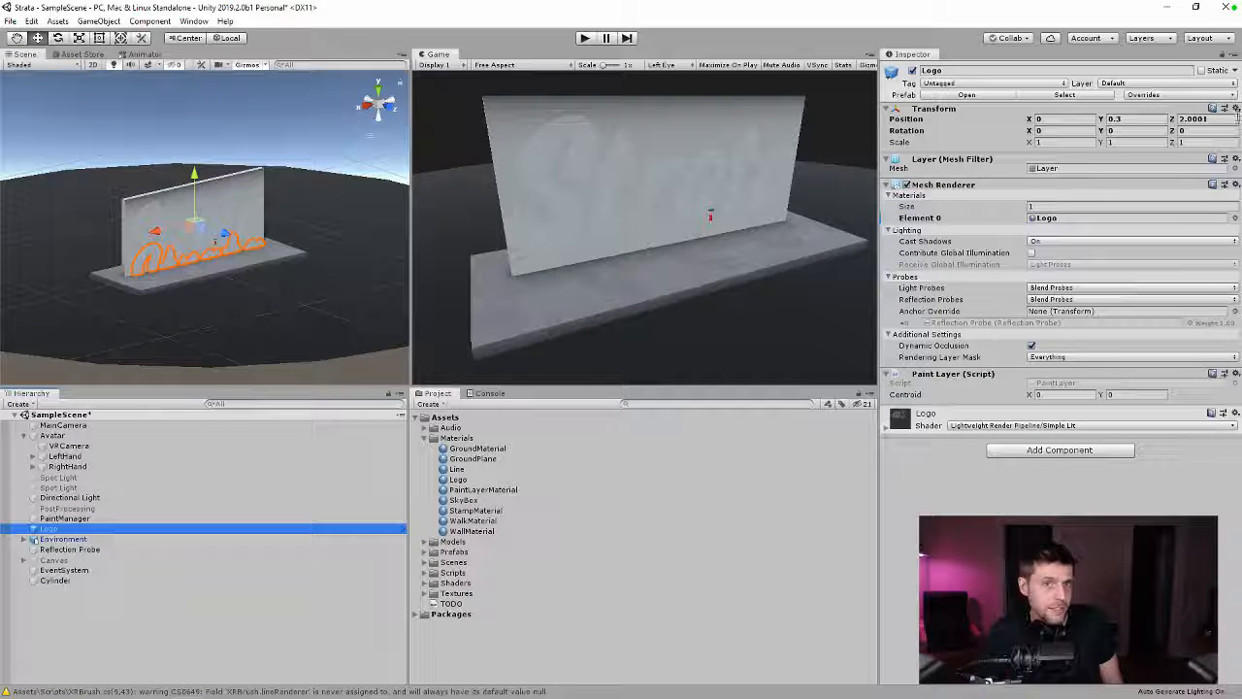
left_click(1213, 119)
type("2")
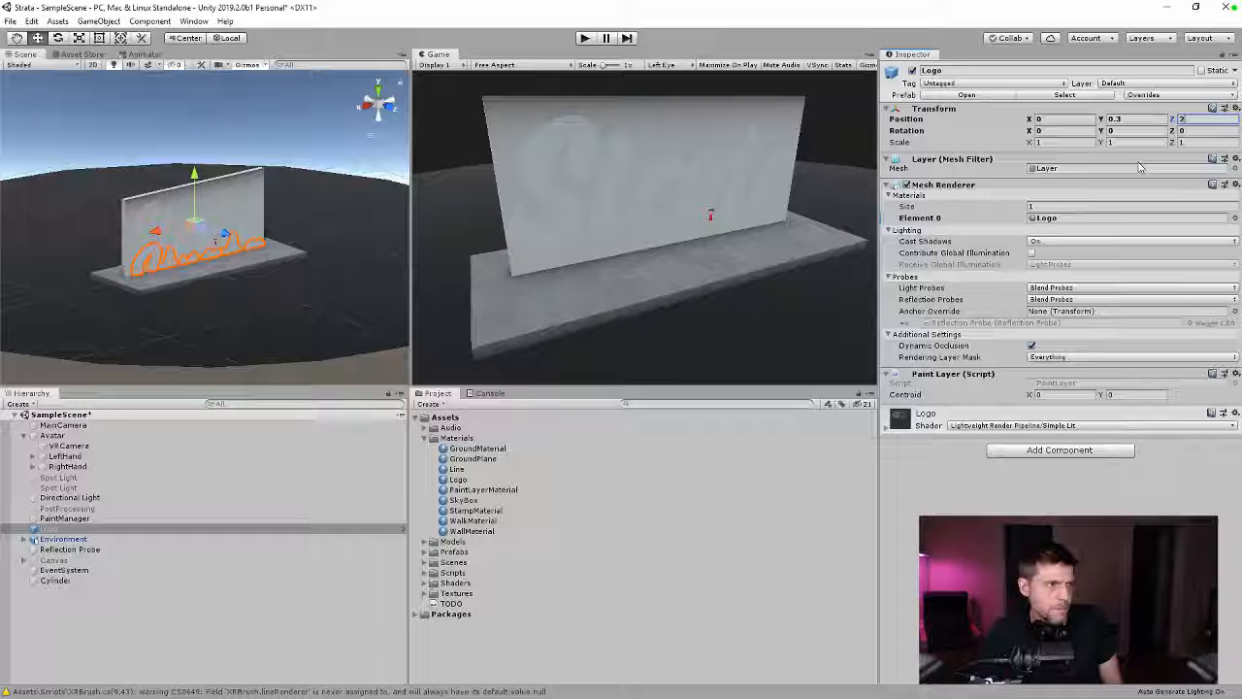
left_click(62, 518)
left_click(69, 529)
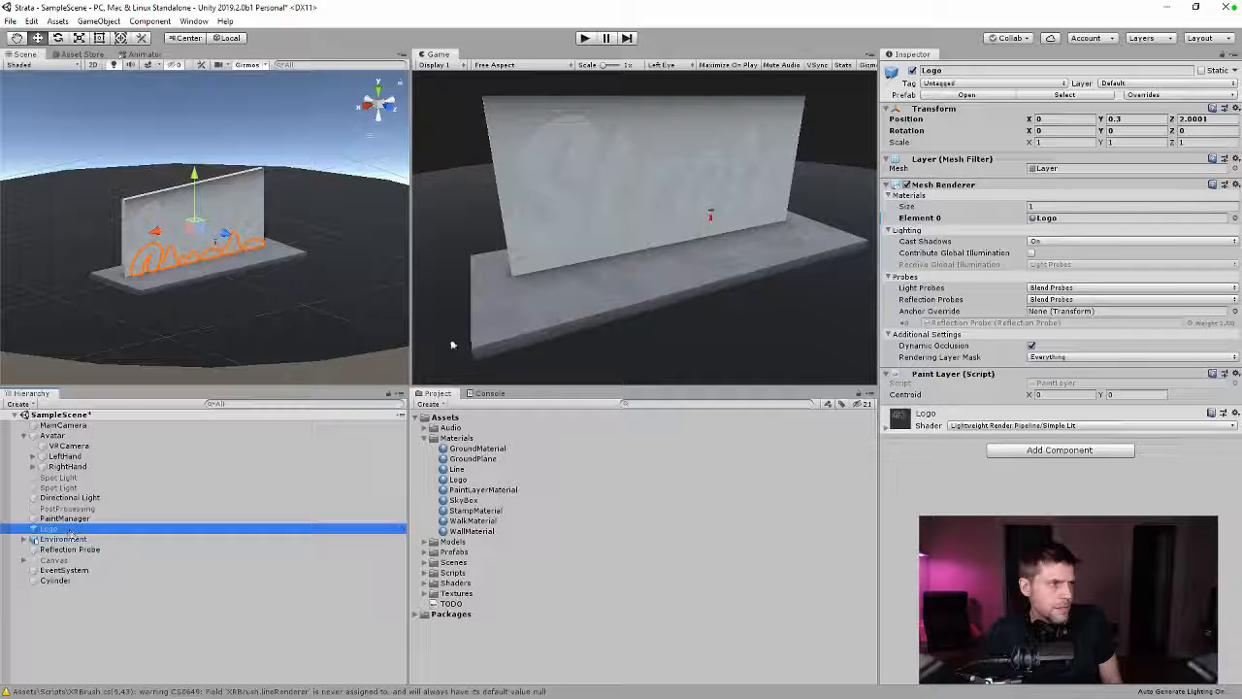
Step: Toggle the Logo object off and on and examine how it sits against the wall up close
left_click(913, 71)
left_click(912, 71)
scroll(186, 337, "up", 8)
left_click_drag(155, 282, 332, 260, "alt")
key("ctrl+z")
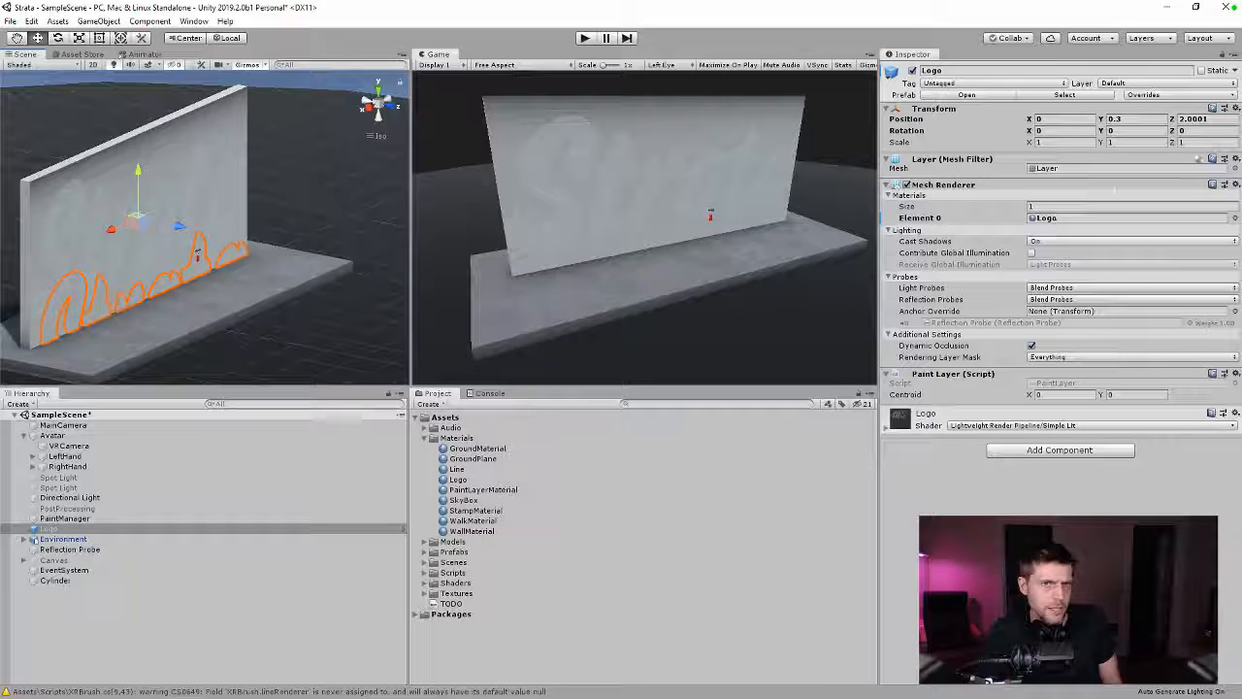
Step: Set the Logo object's Z position to 2
left_click(1216, 118)
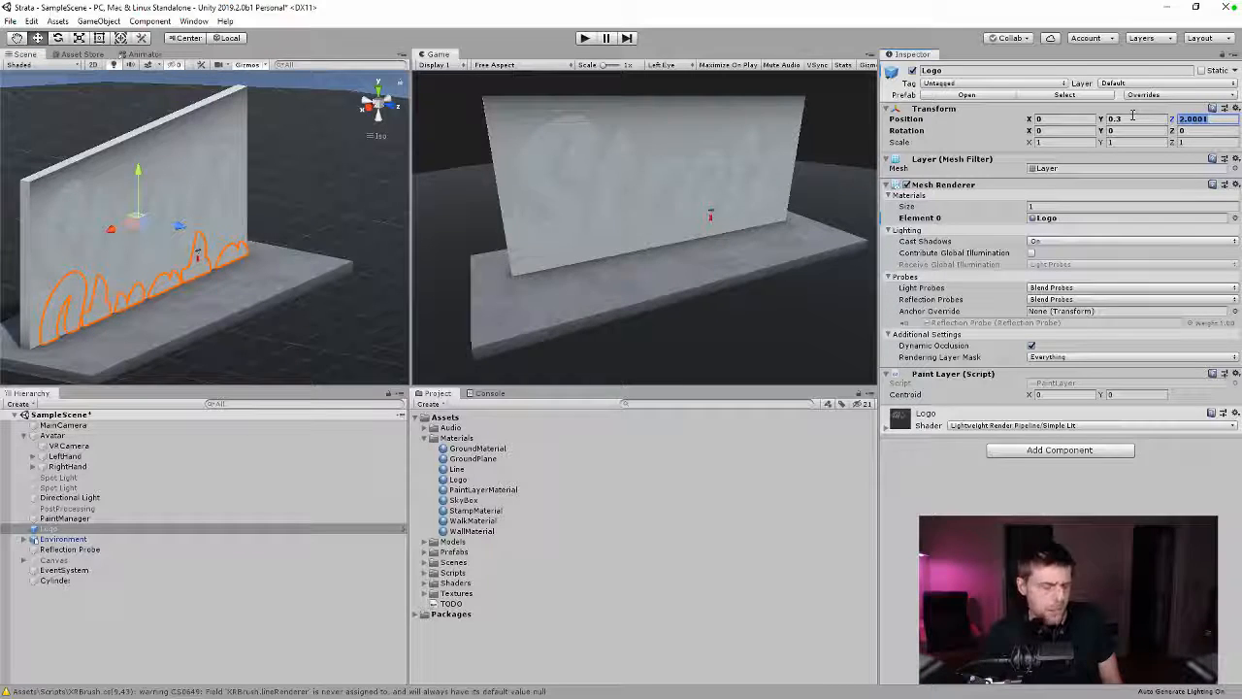
type("2")
left_click(1155, 119)
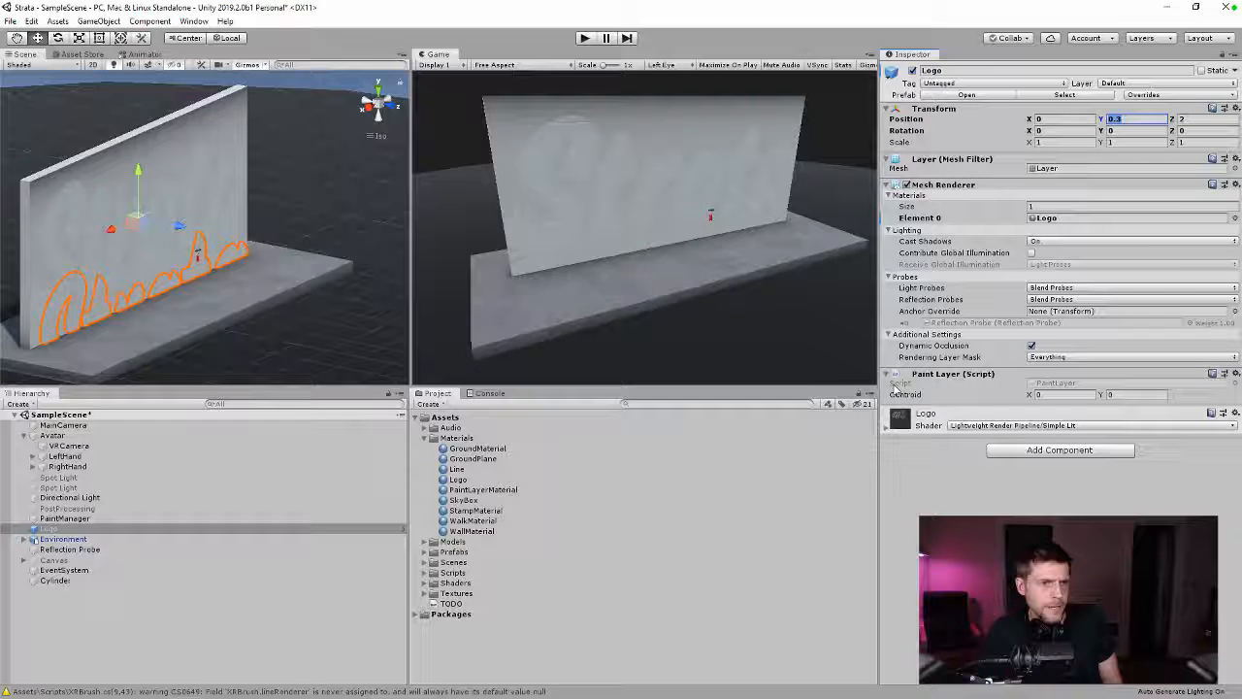
Step: Review the Logo material's surface options and inputs, and run the scene in Play mode
left_click(886, 431)
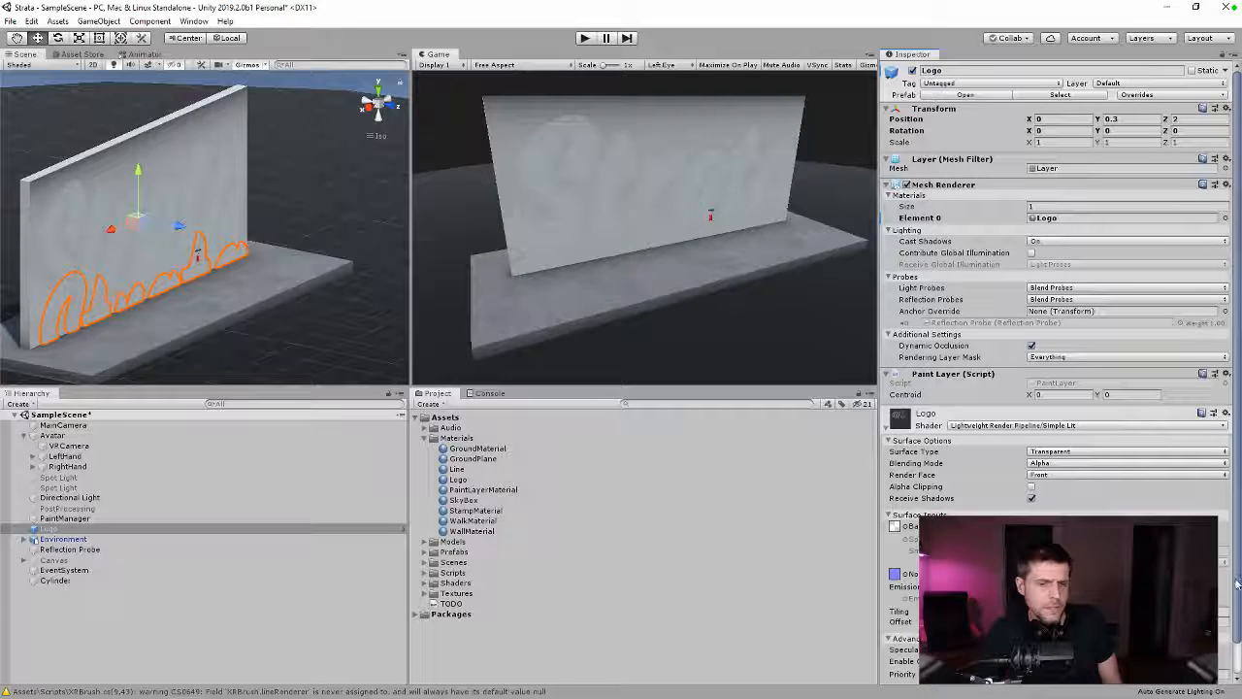
scroll(1237, 611, "down", 1)
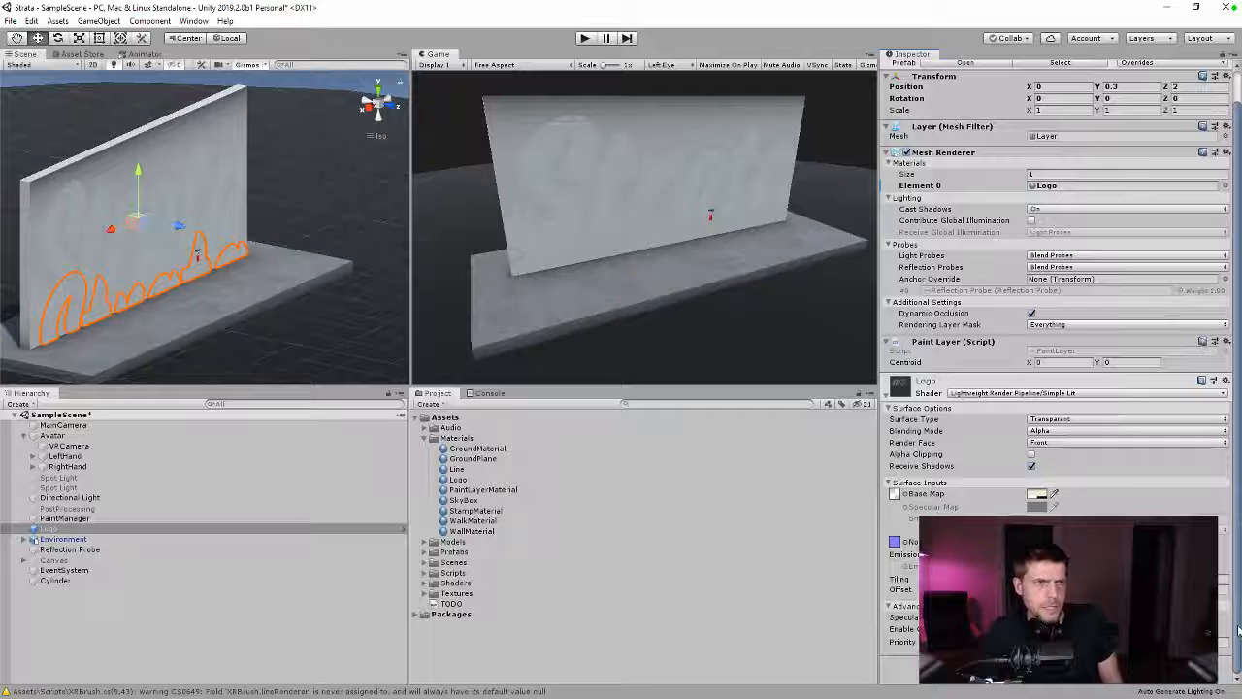
scroll(1237, 580, "up", 2)
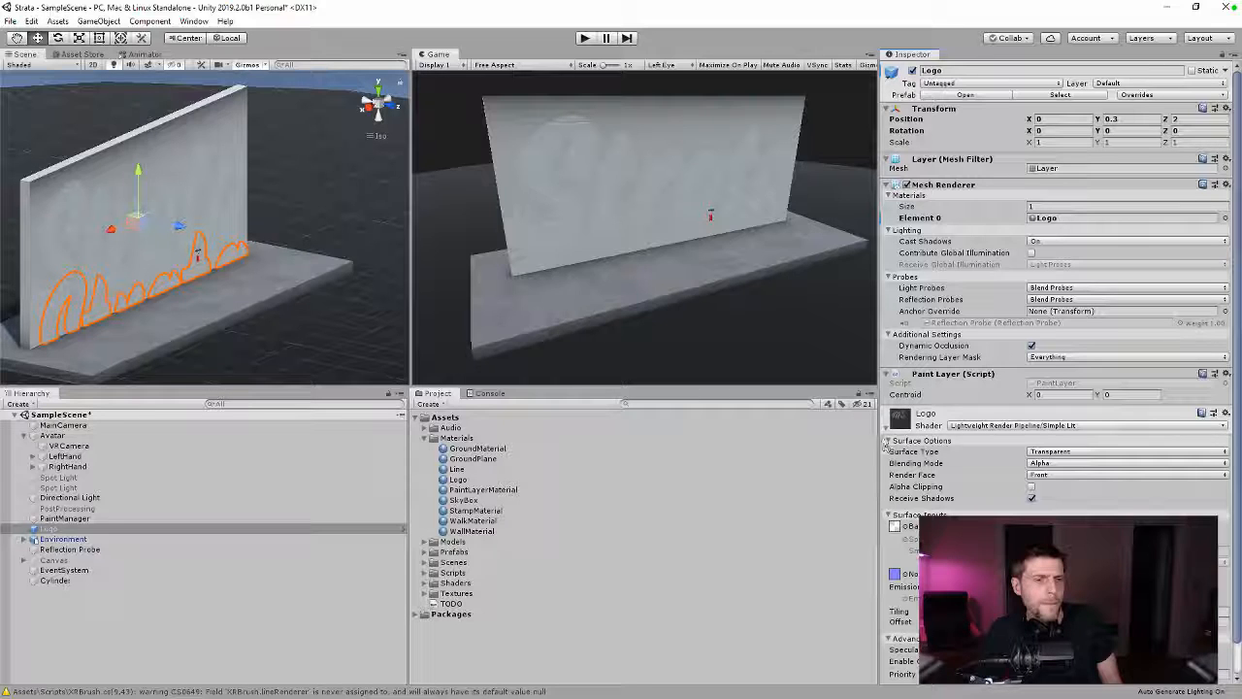
left_click(886, 429)
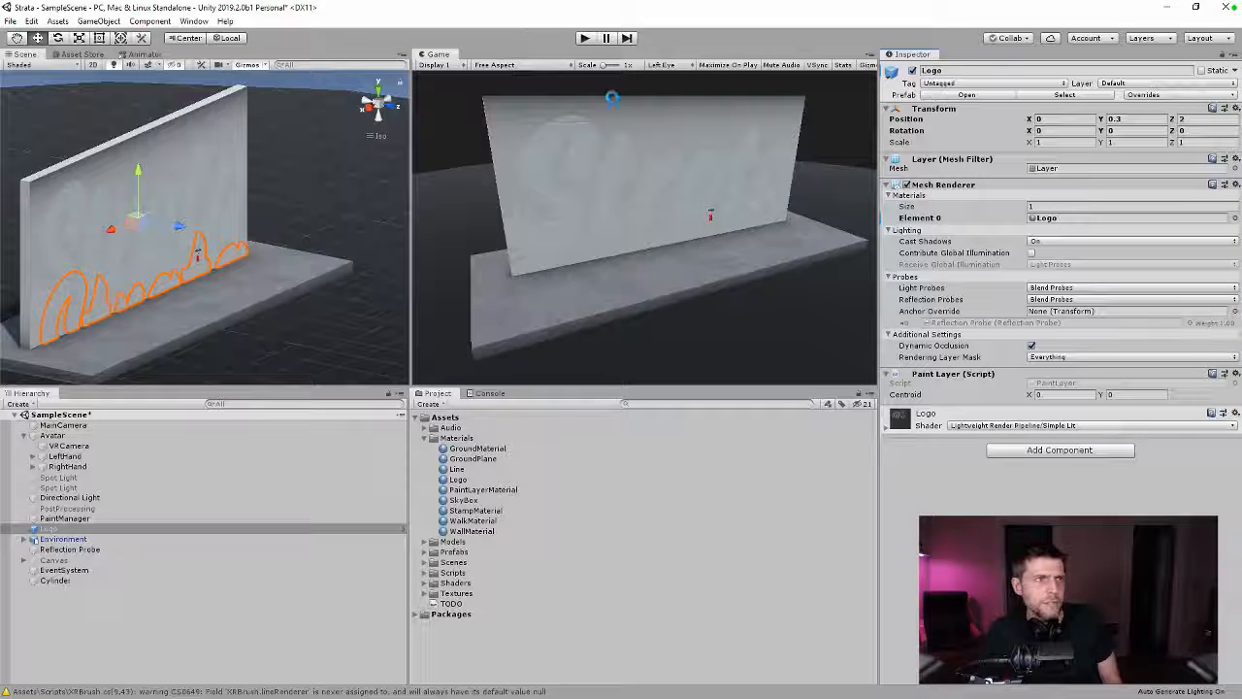
left_click(585, 38)
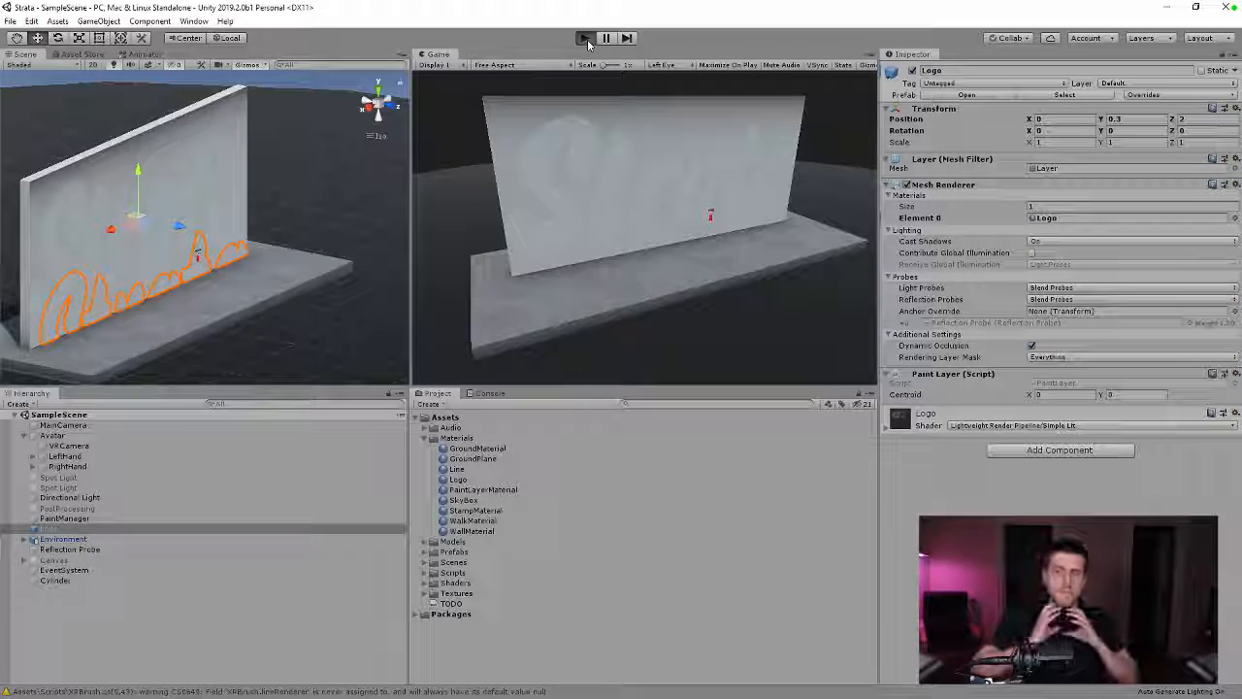